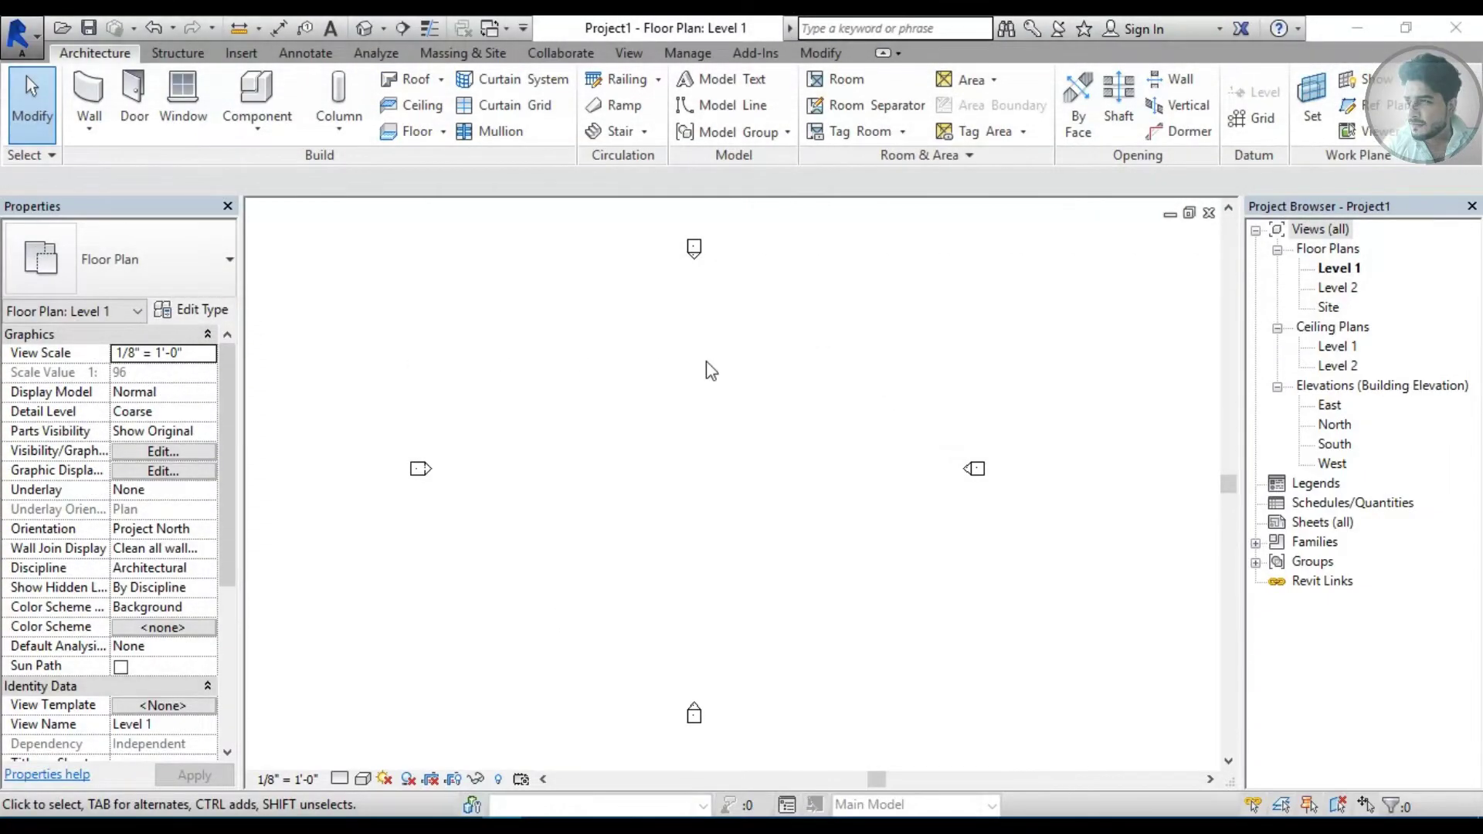
# Sketch one straight 18-riser stair run on Level 1 using Stair by Sketch.
pyautogui.click(643, 131)
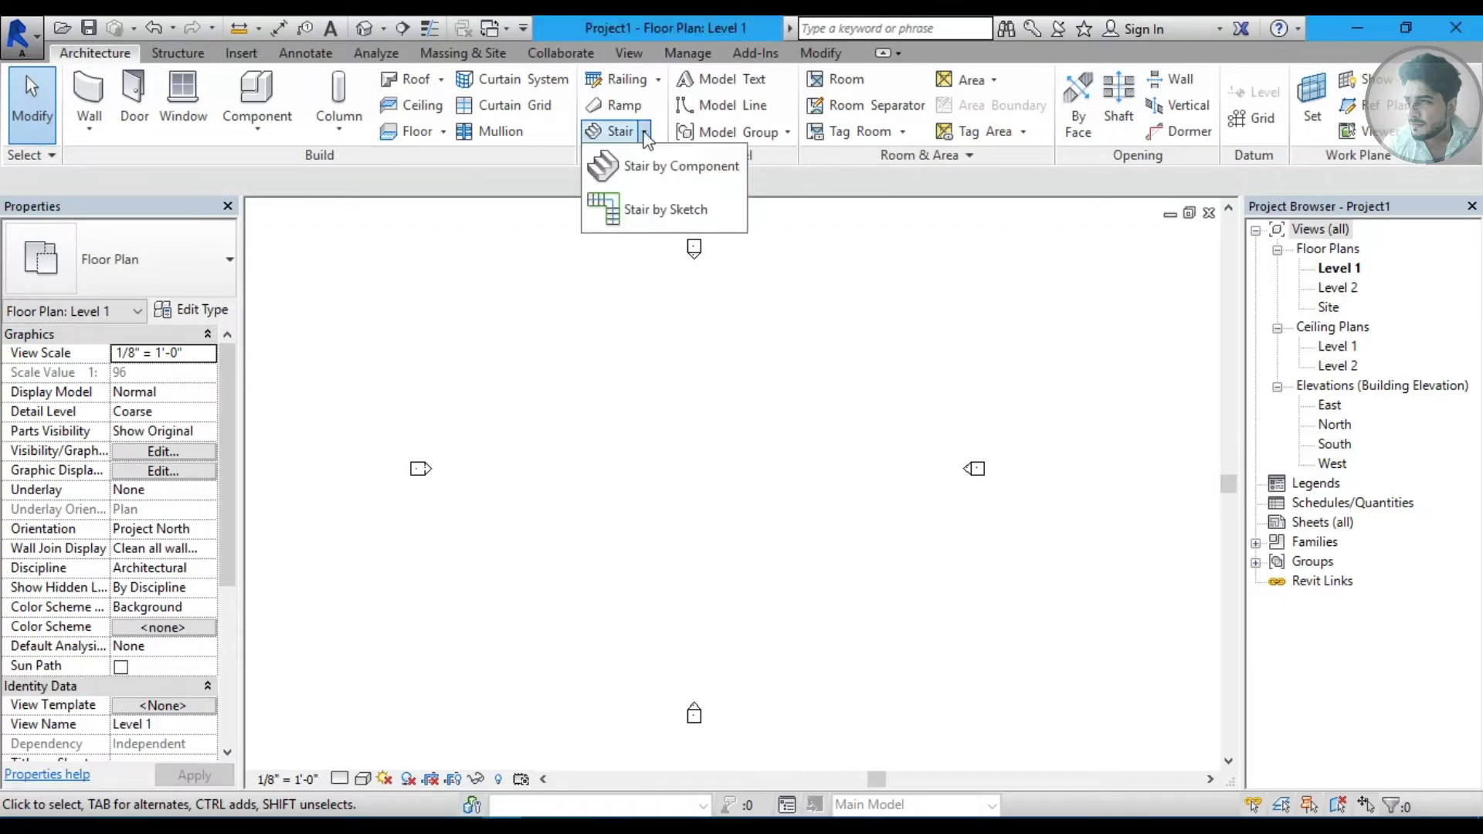
pyautogui.moveTo(680, 165)
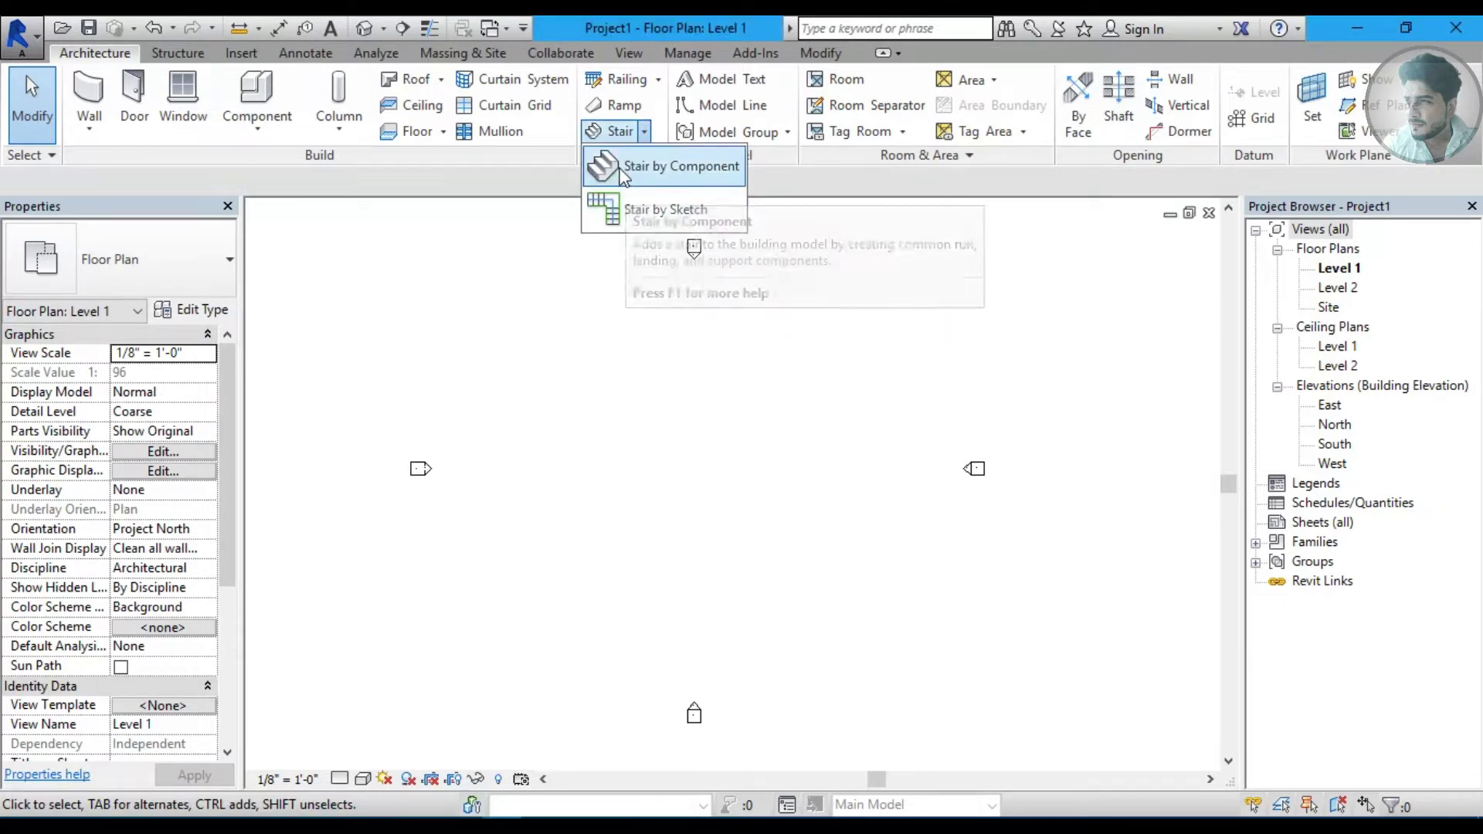
pyautogui.click(653, 223)
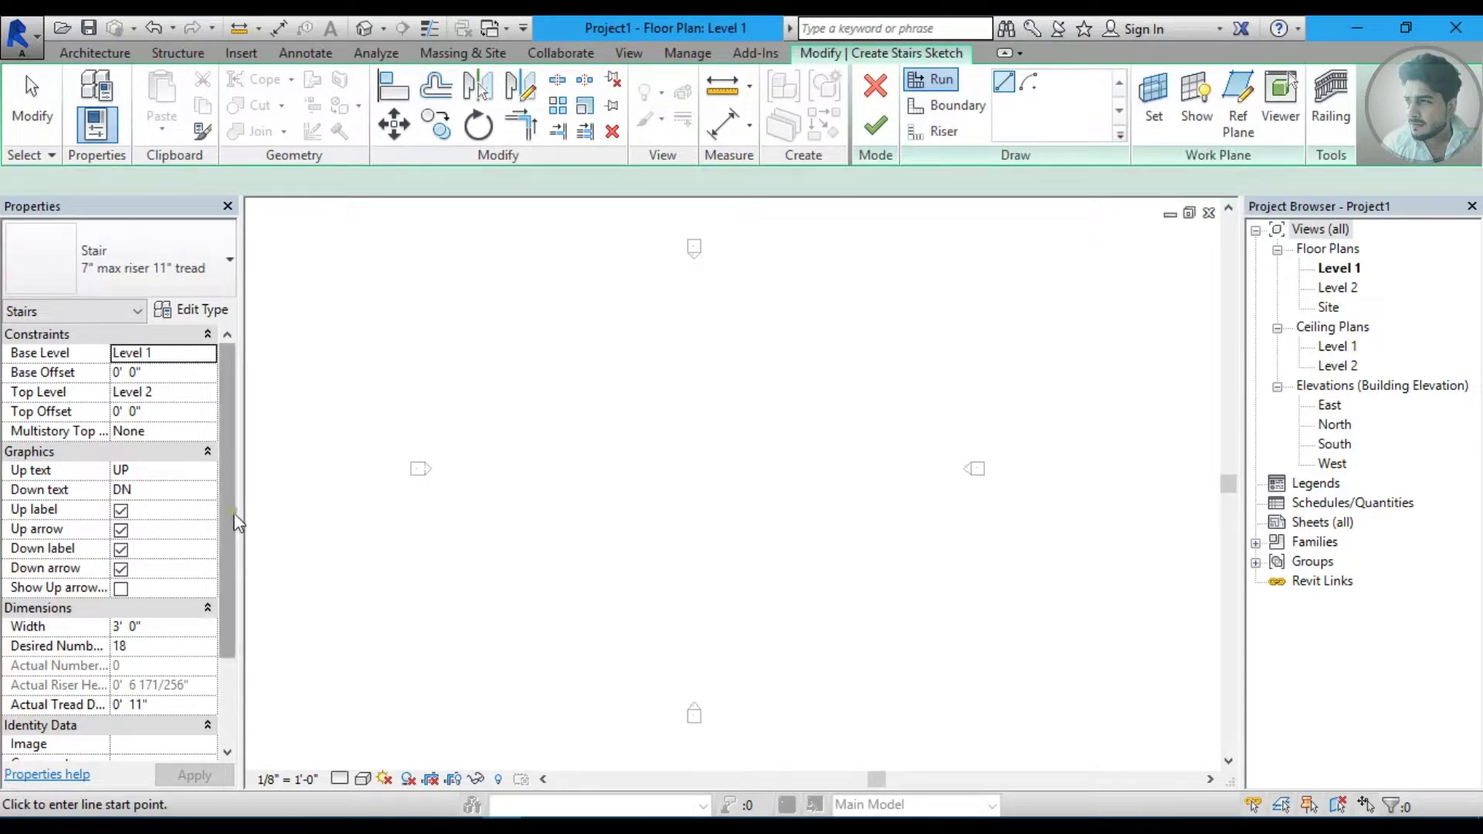
pyautogui.scroll(-2, 155, 525)
pyautogui.scroll(-1, 154, 517)
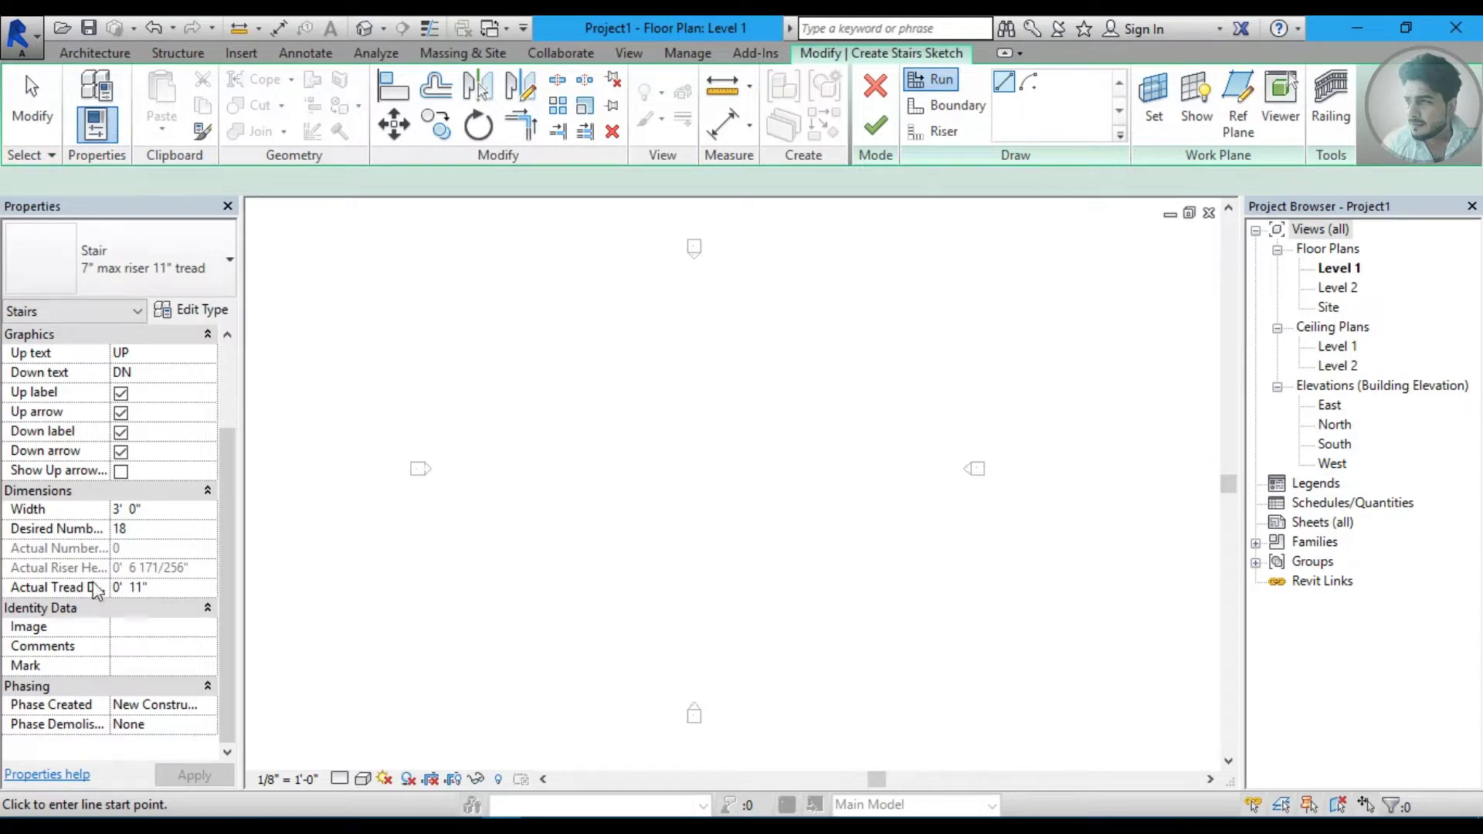
pyautogui.click(693, 523)
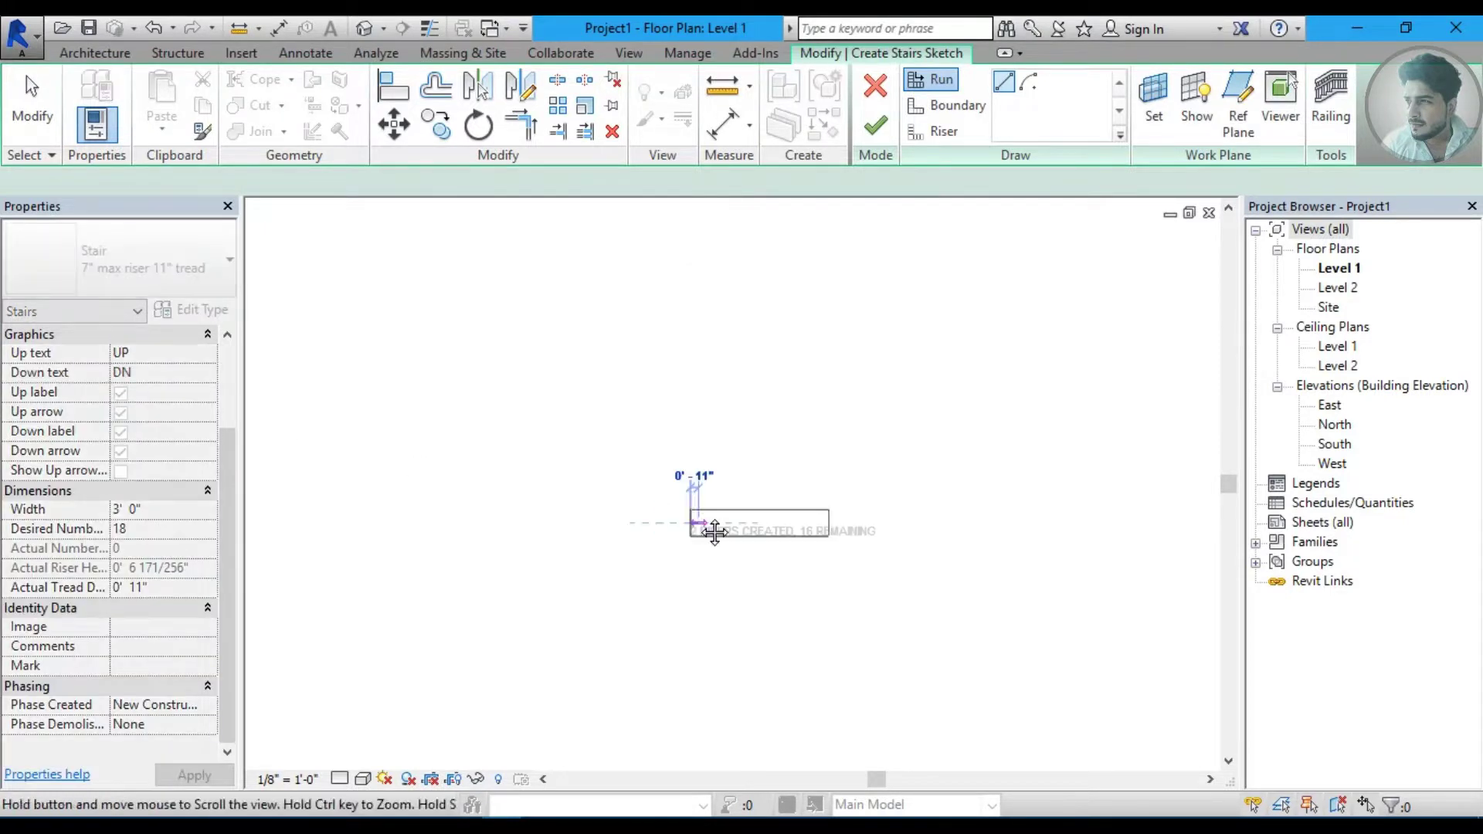
pyautogui.scroll(2, 689, 447)
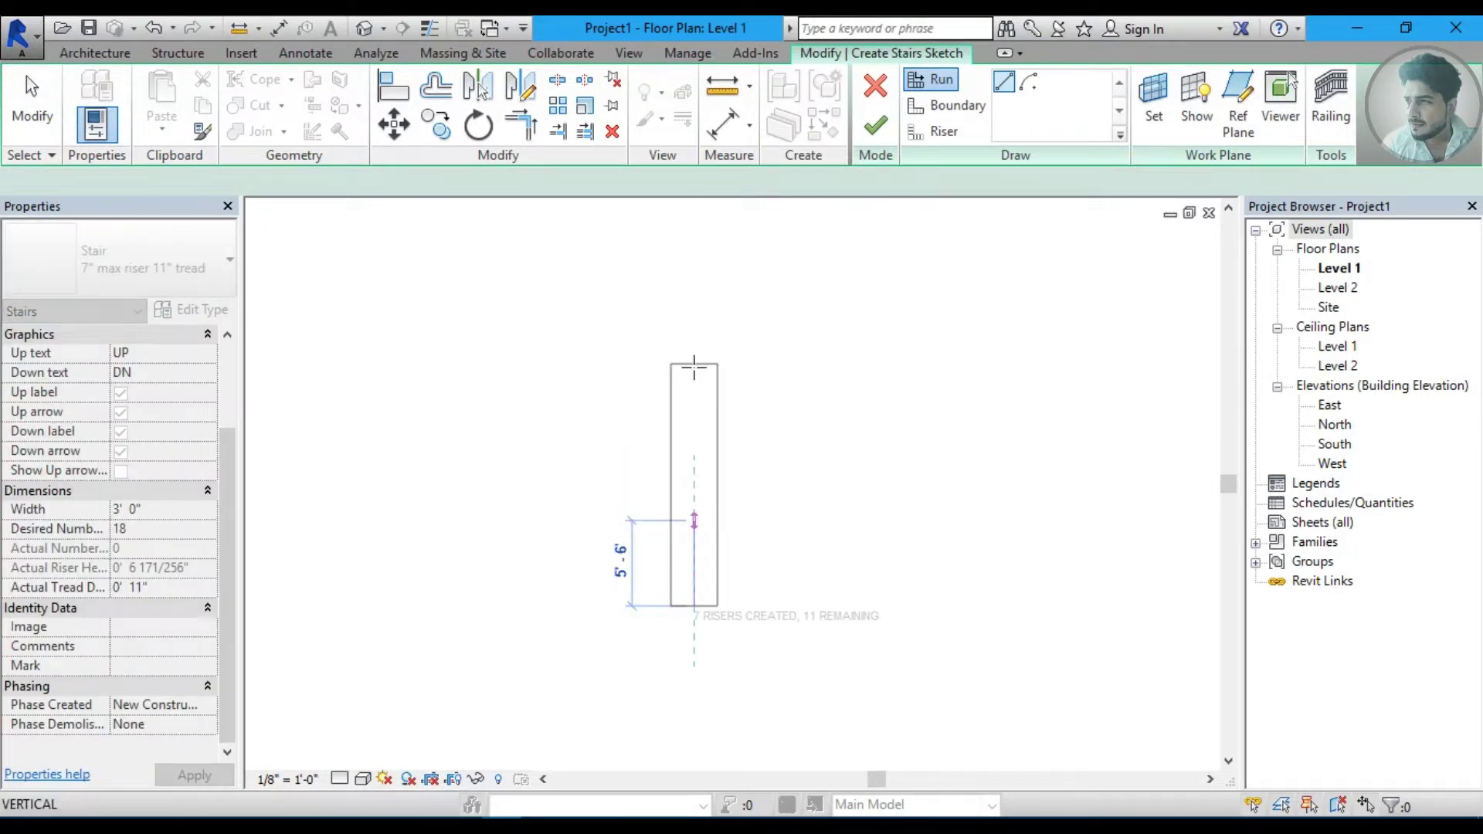
pyautogui.click(693, 363)
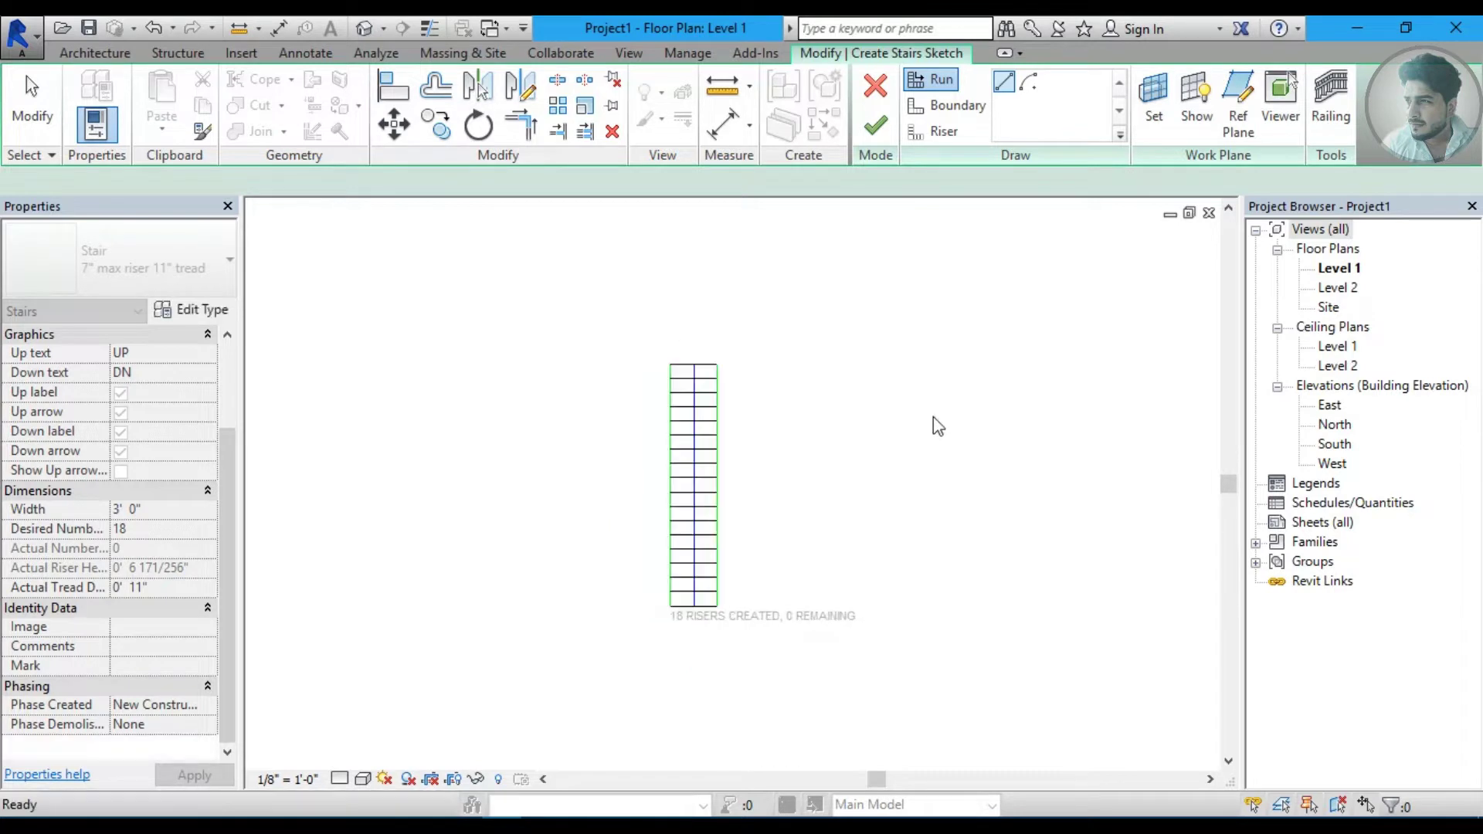
pyautogui.press('Escape')
# Recentre and zoom the plan around the stair sketch, then finish editing it.
pyautogui.moveTo(811, 460); pyautogui.dragTo(742, 429, button='middle')
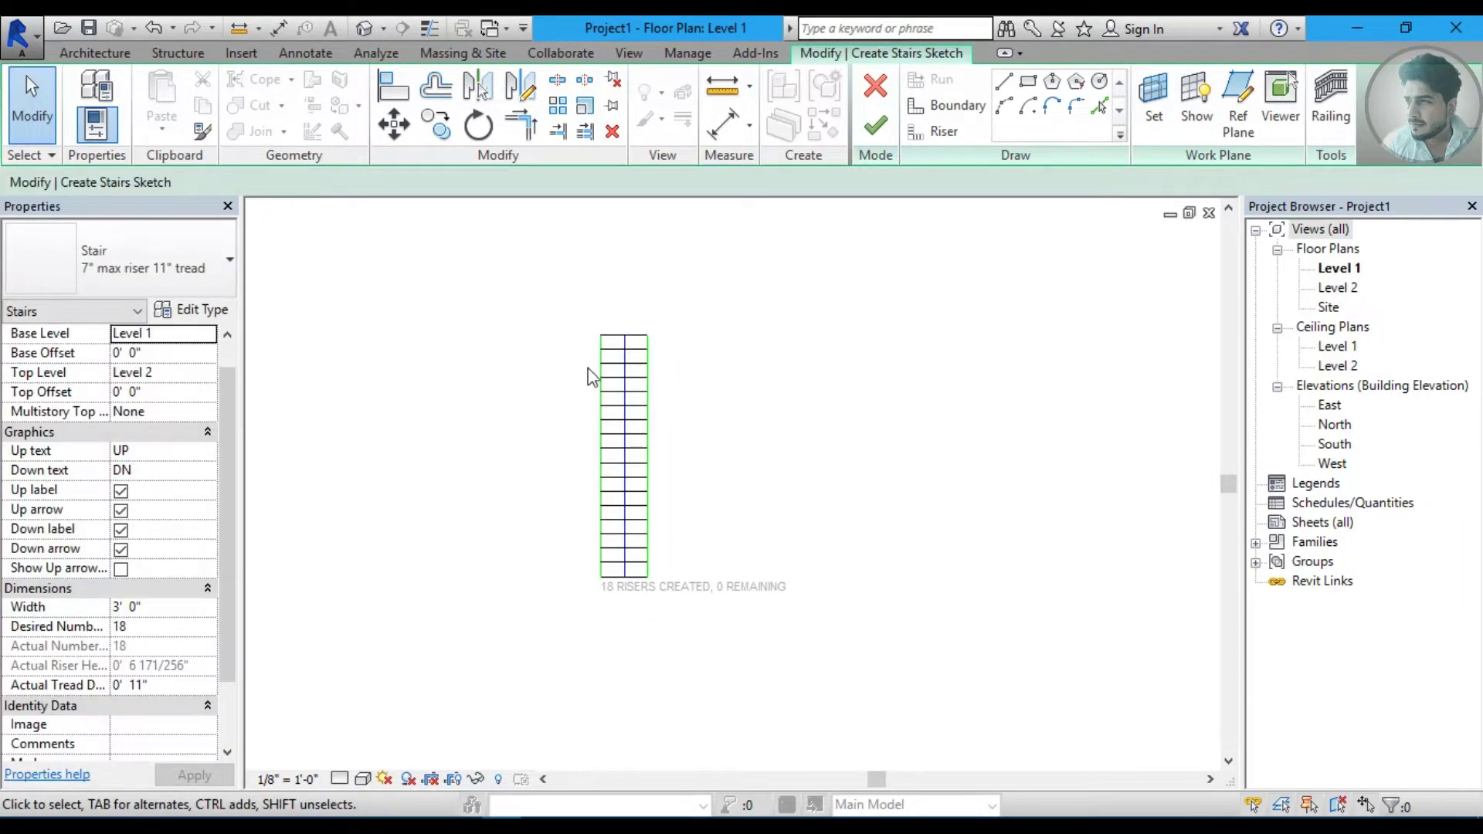
pyautogui.scroll(1, 571, 432)
pyautogui.scroll(1, 610, 471)
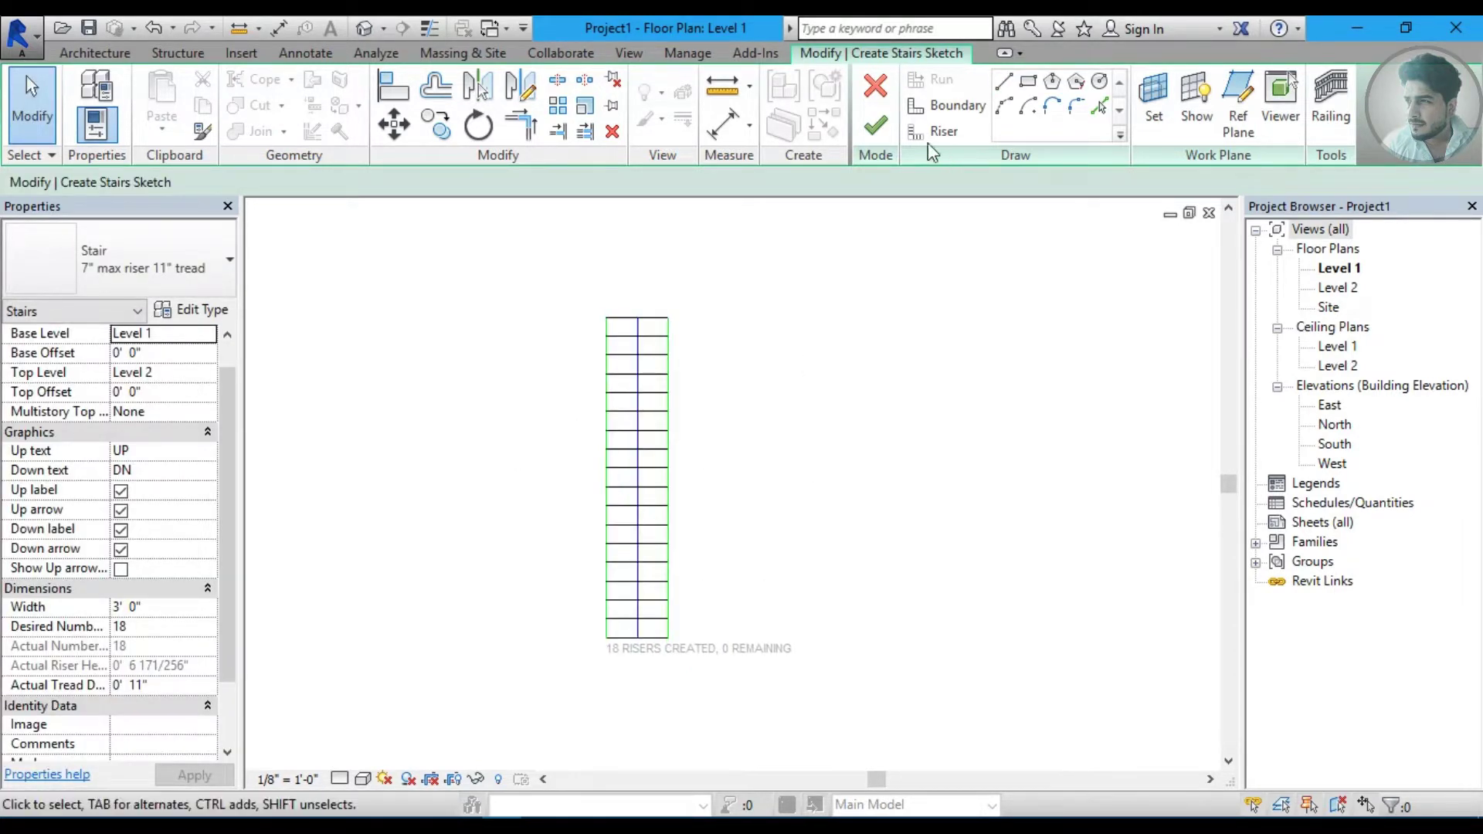
pyautogui.scroll(2, 609, 398)
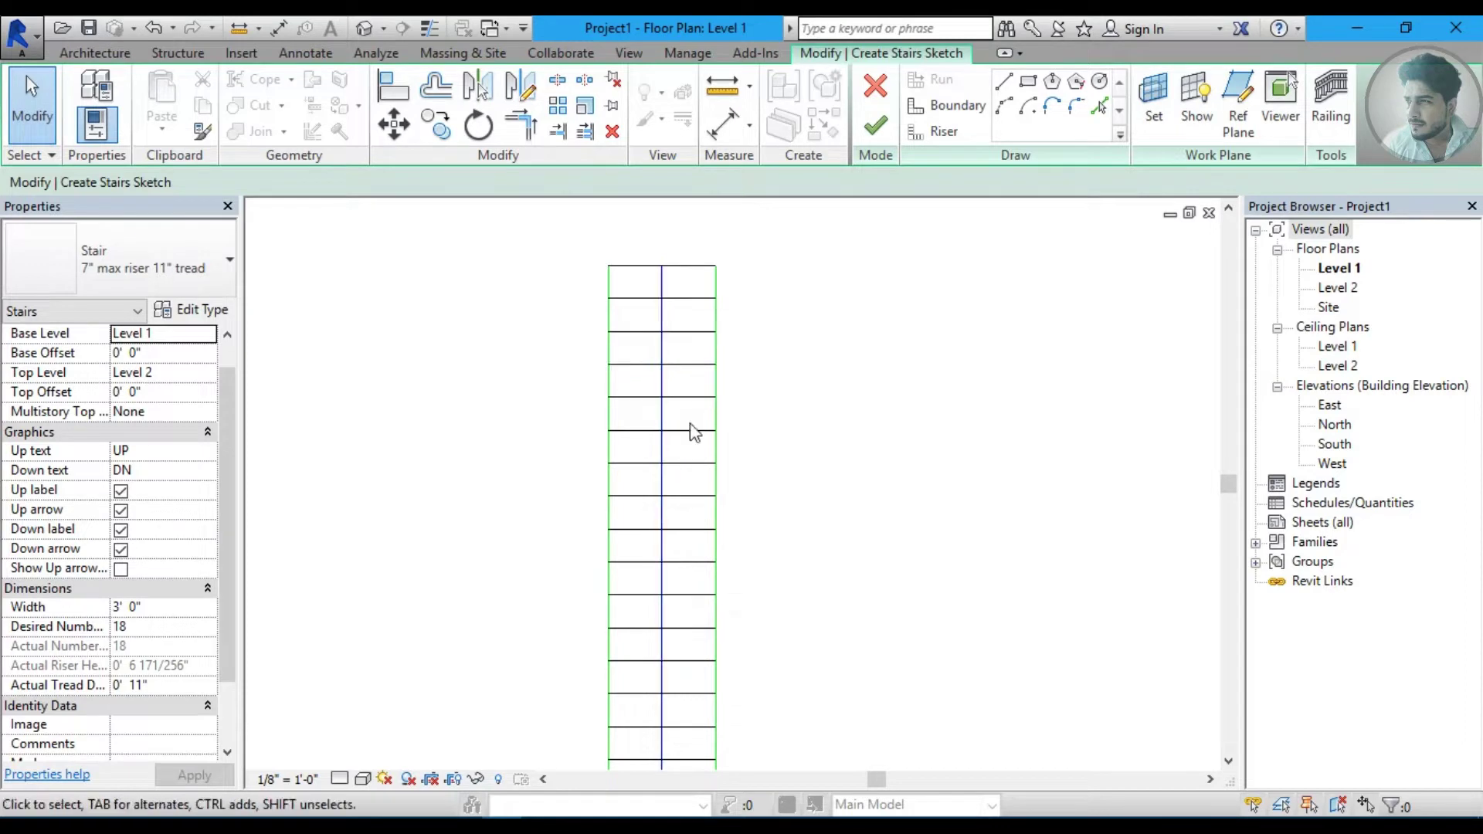
pyautogui.scroll(-2, 693, 471)
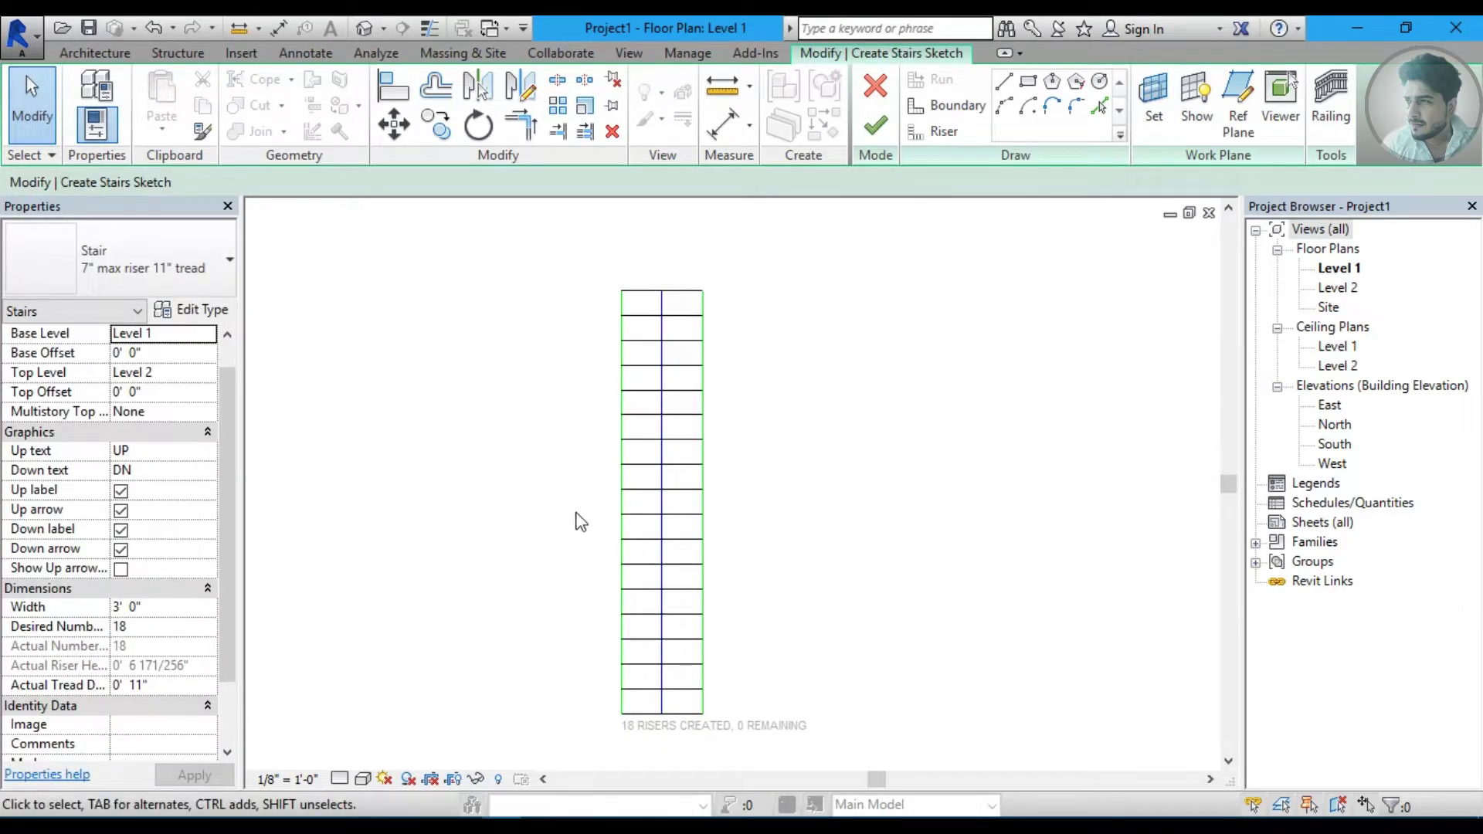
pyautogui.click(875, 125)
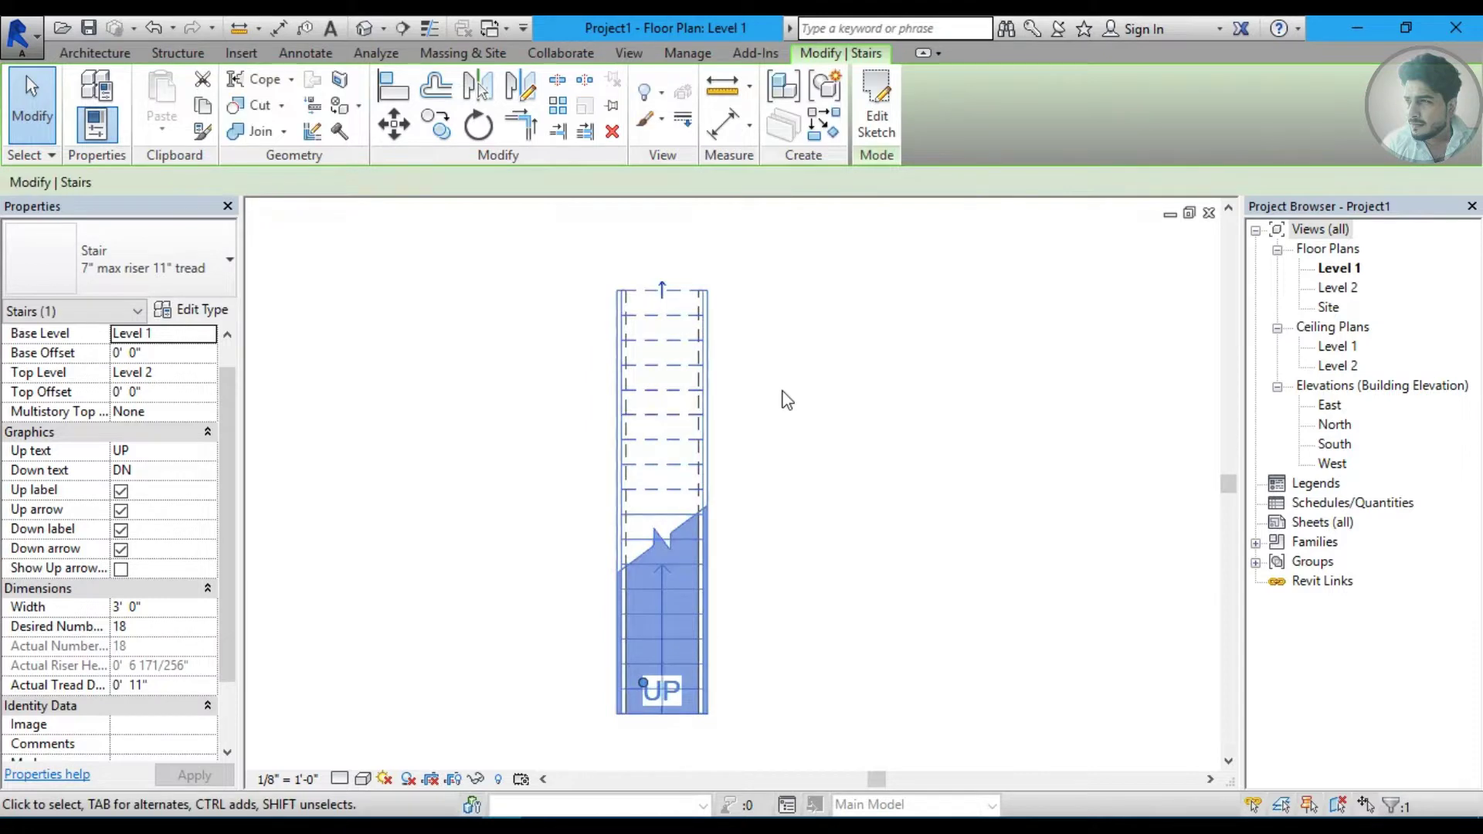
# View the finished stair in the default 3D view, shaded and orbited.
pyautogui.click(755, 398)
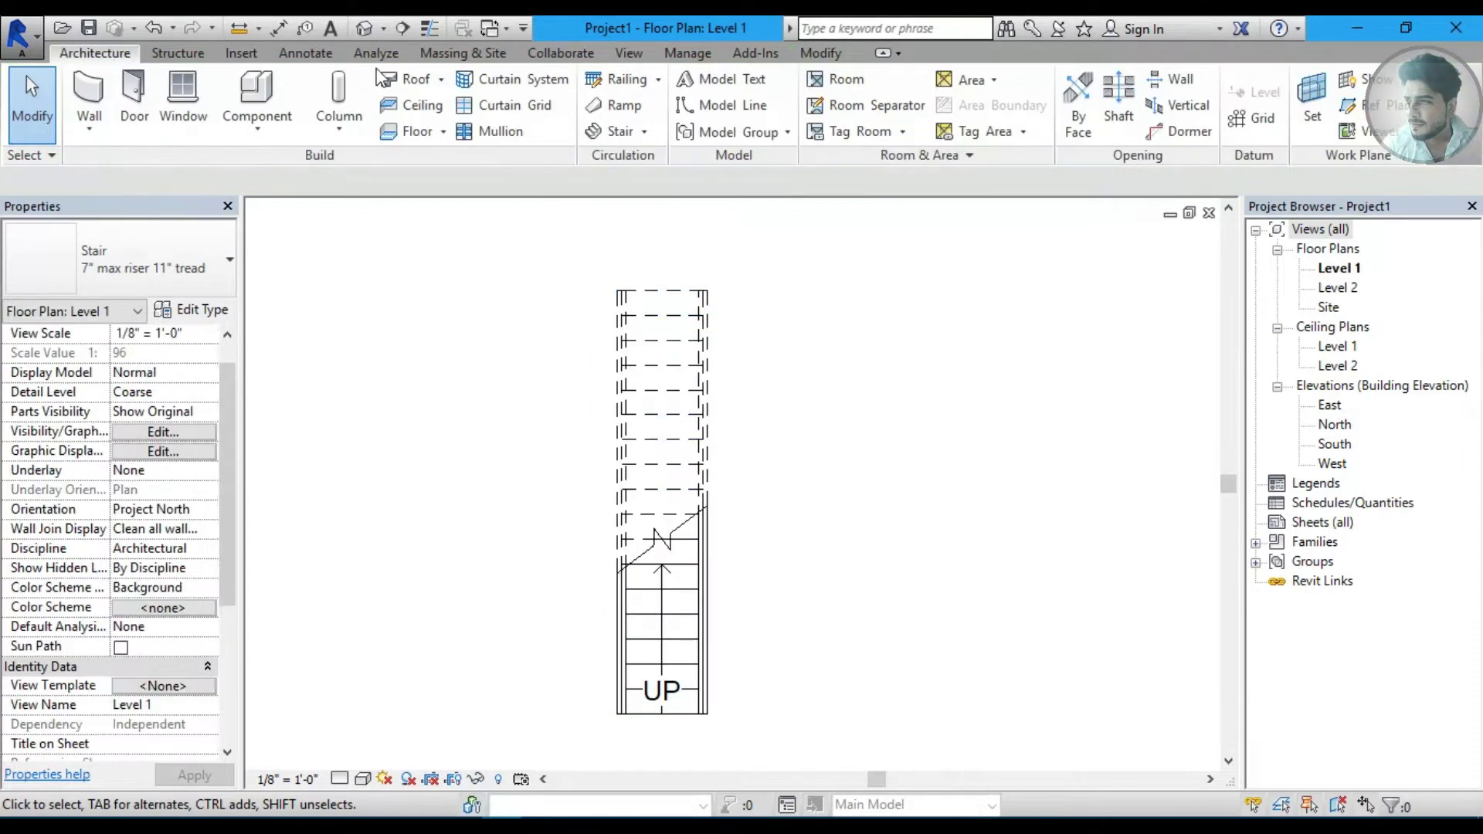
pyautogui.press('3')
pyautogui.press('d')
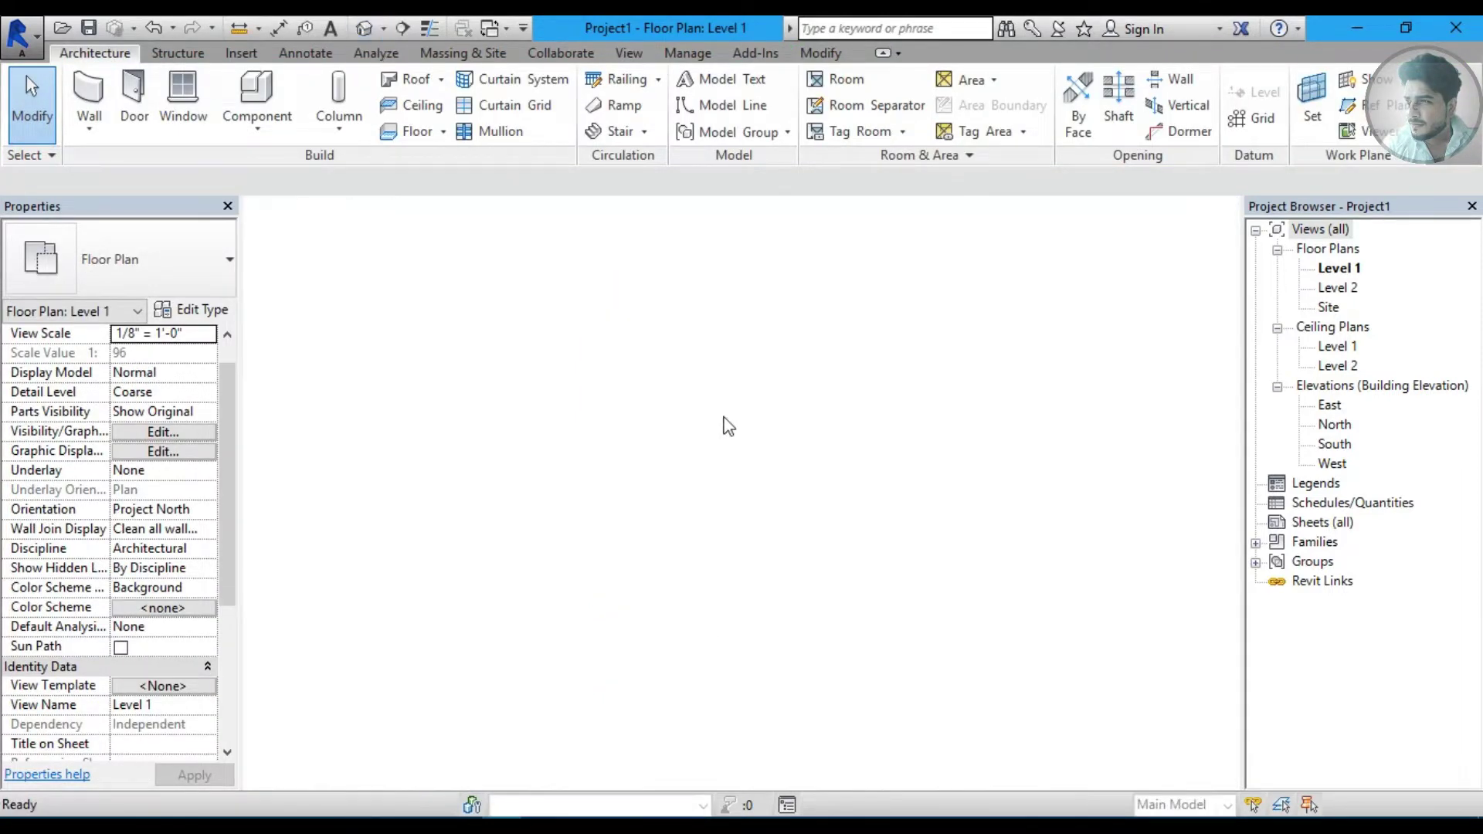
pyautogui.click(362, 778)
pyautogui.click(454, 679)
pyautogui.keyDown('shift'); pyautogui.moveTo(802, 553); pyautogui.dragTo(1243, 358, button='middle'); pyautogui.keyUp('shift')
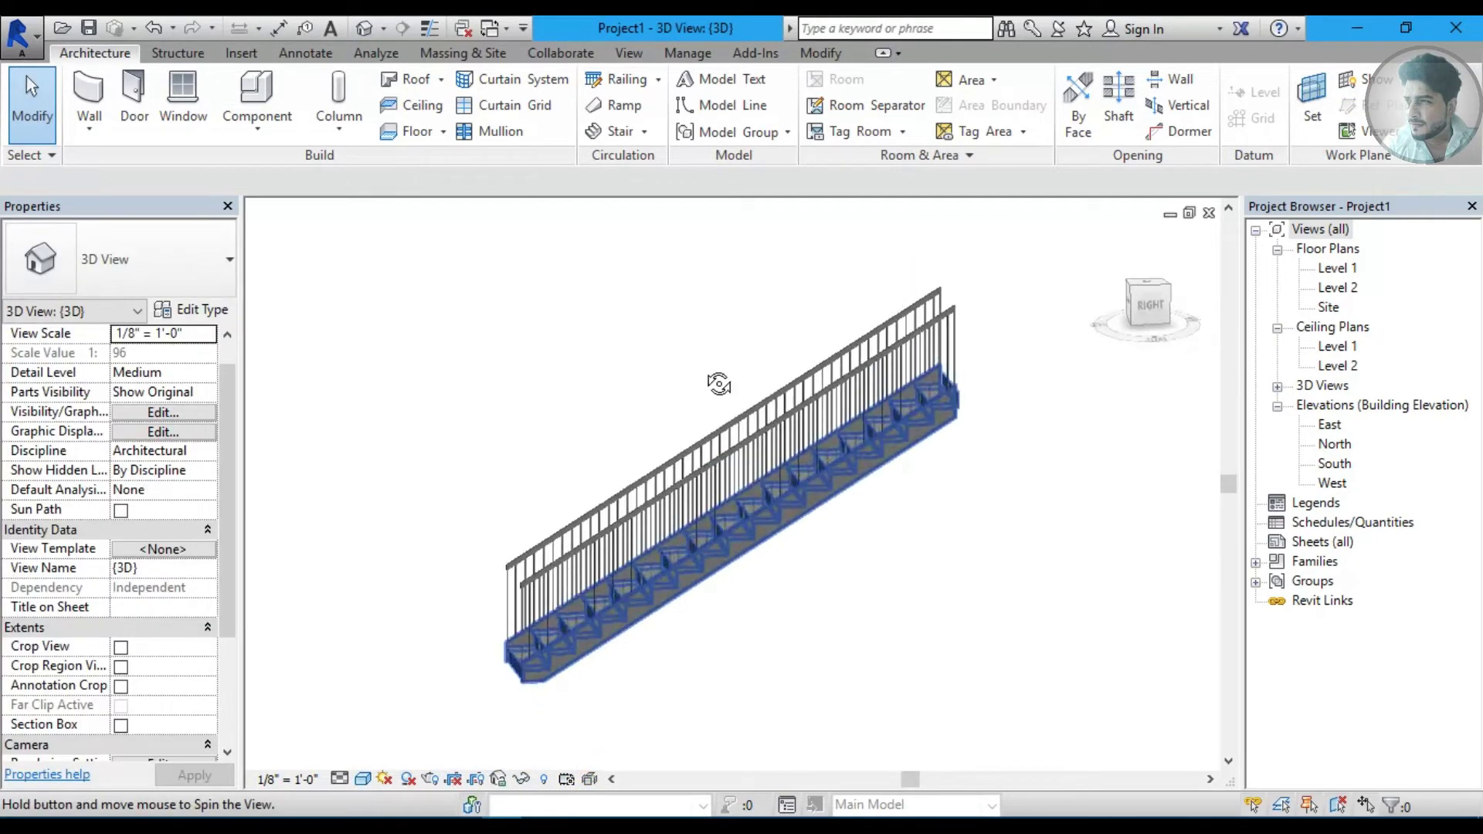
# Return to the Level 1 floor plan and bring up the stair options.
pyautogui.doubleClick(1337, 268)
pyautogui.moveTo(781, 369); pyautogui.dragTo(773, 366, button='middle')
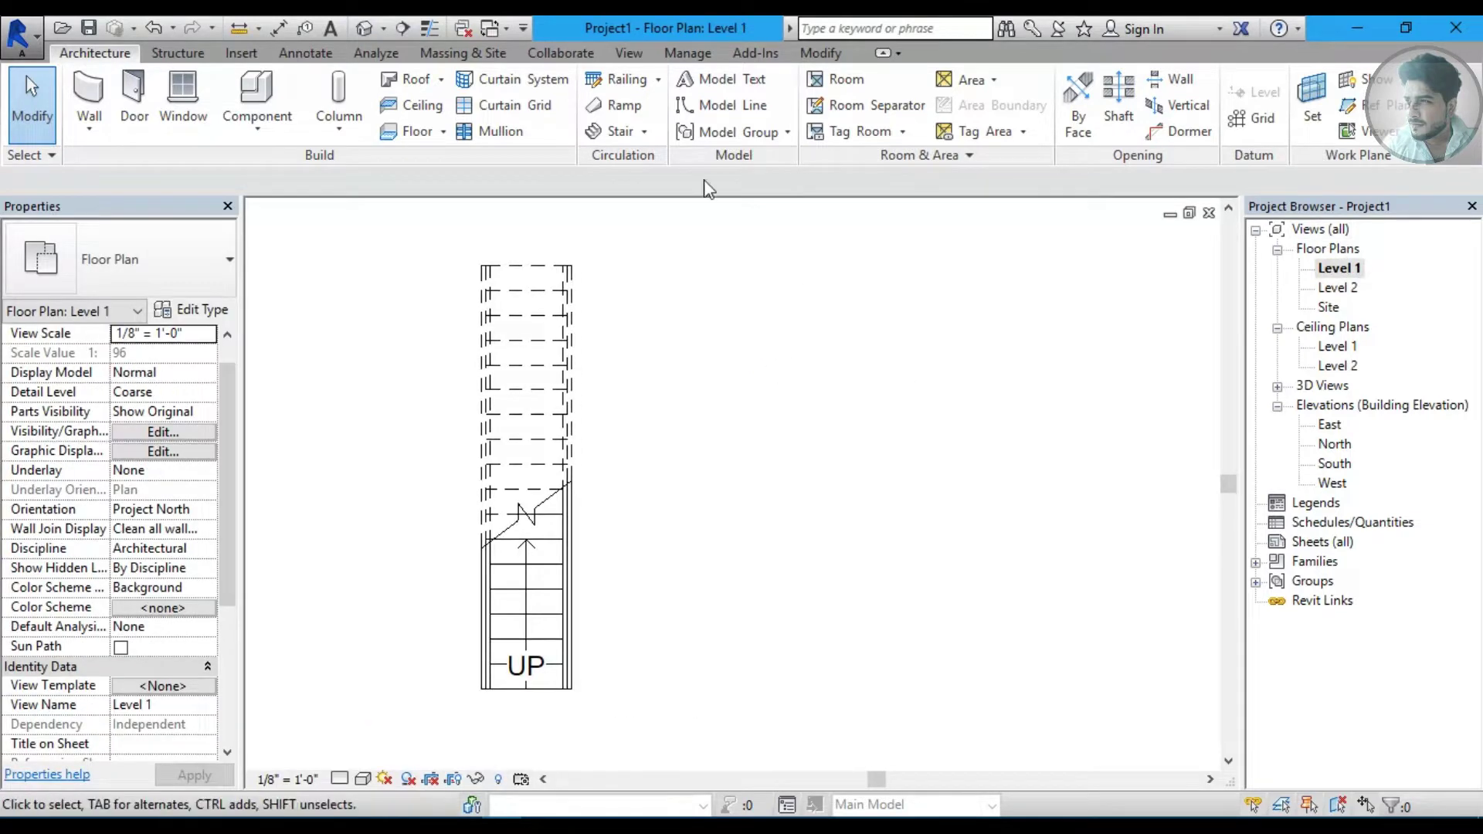
pyautogui.click(644, 132)
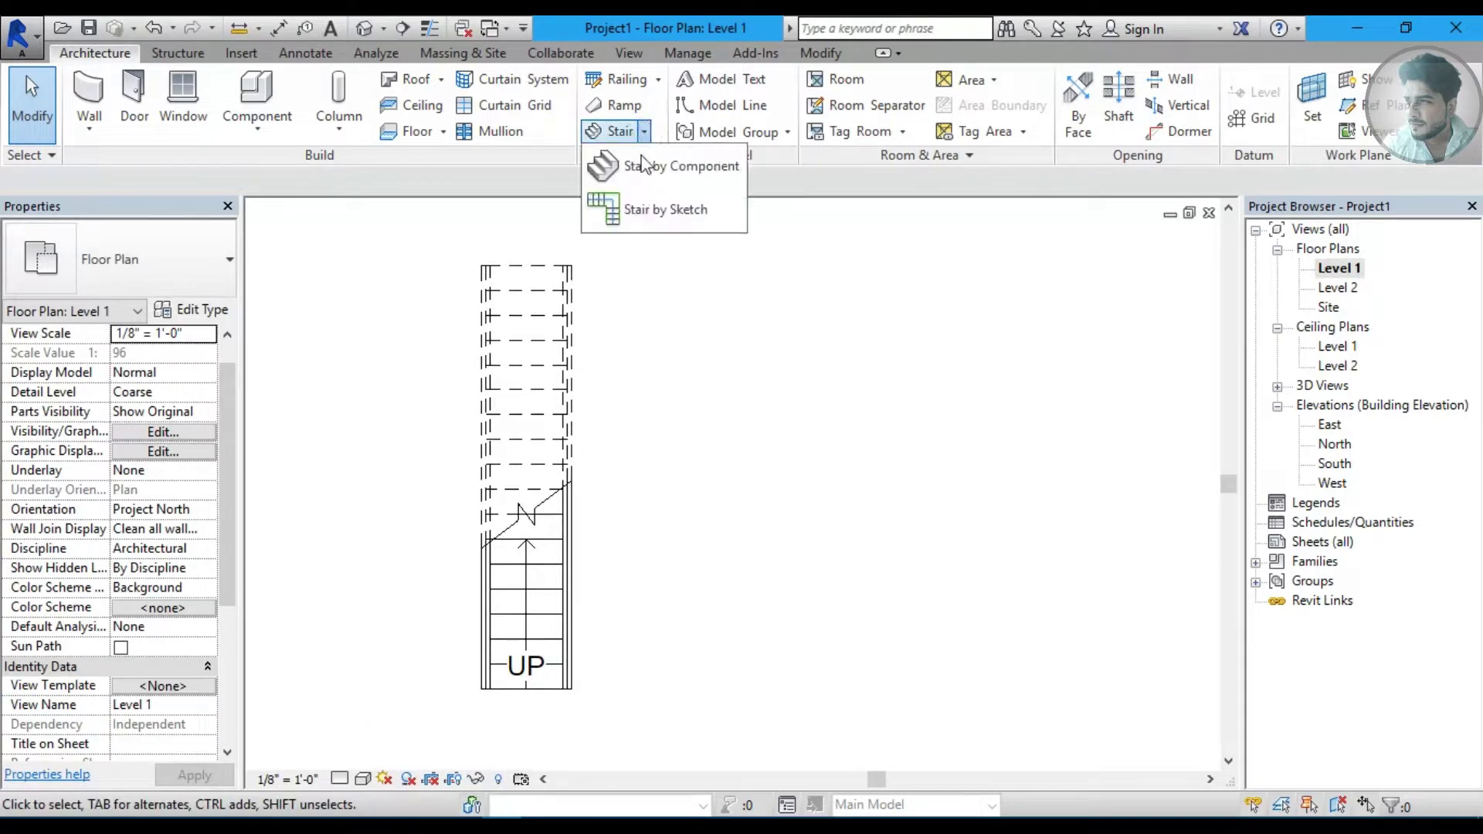
# Sketch an L-shaped stair: a 10-riser run then a perpendicular 8-riser run.
pyautogui.click(653, 210)
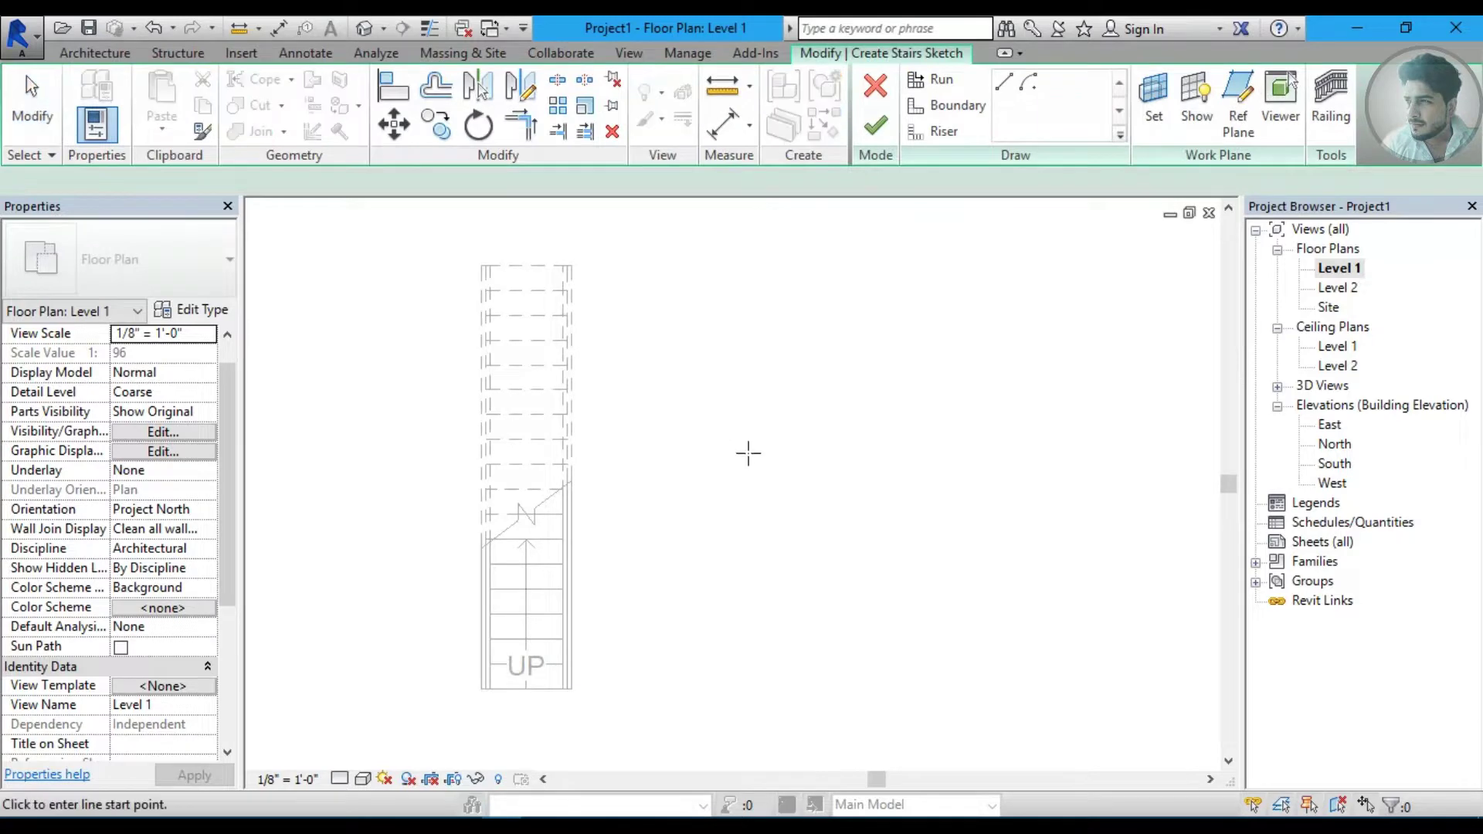
pyautogui.click(774, 663)
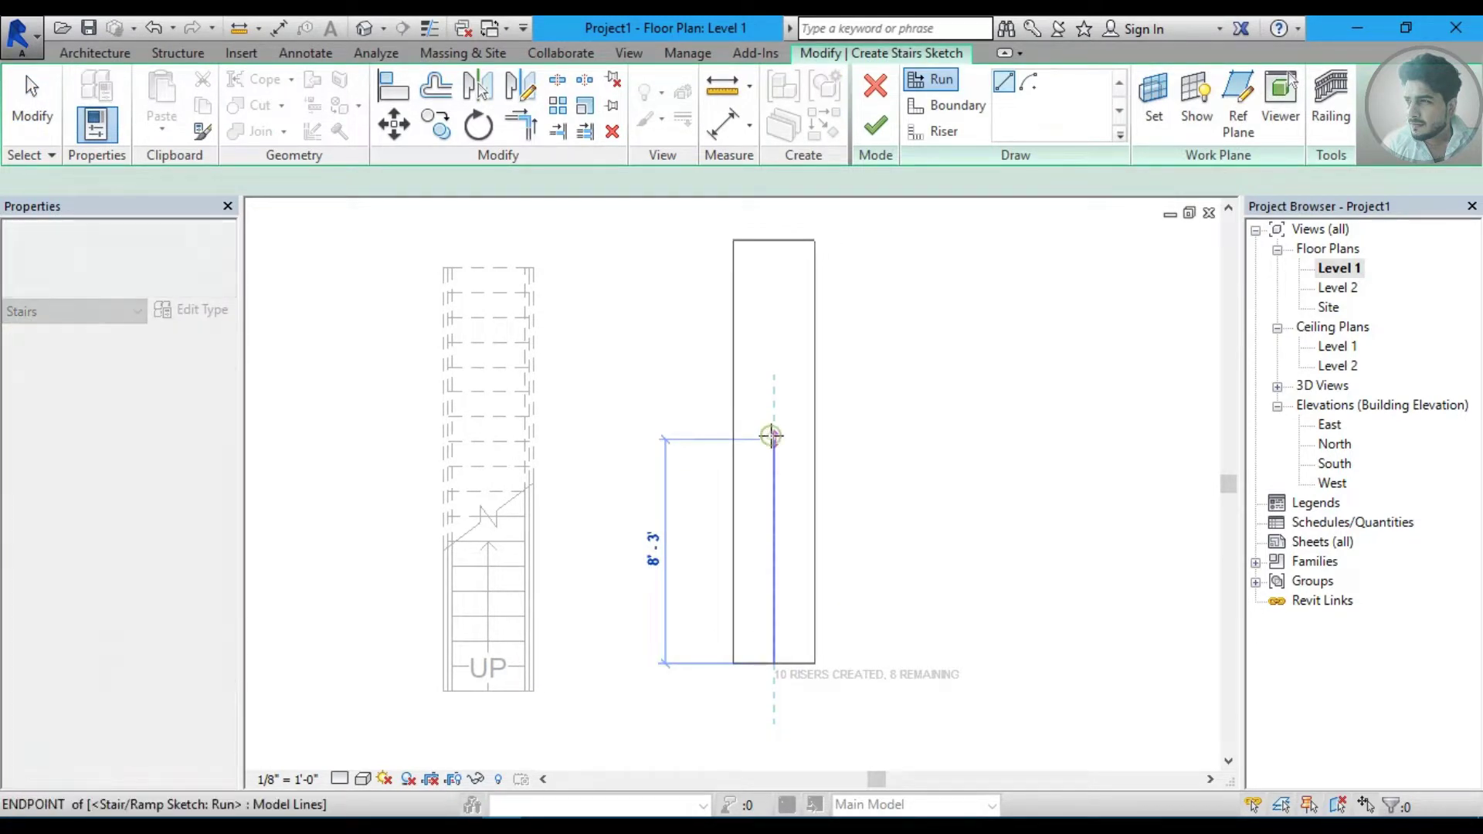
pyautogui.click(772, 437)
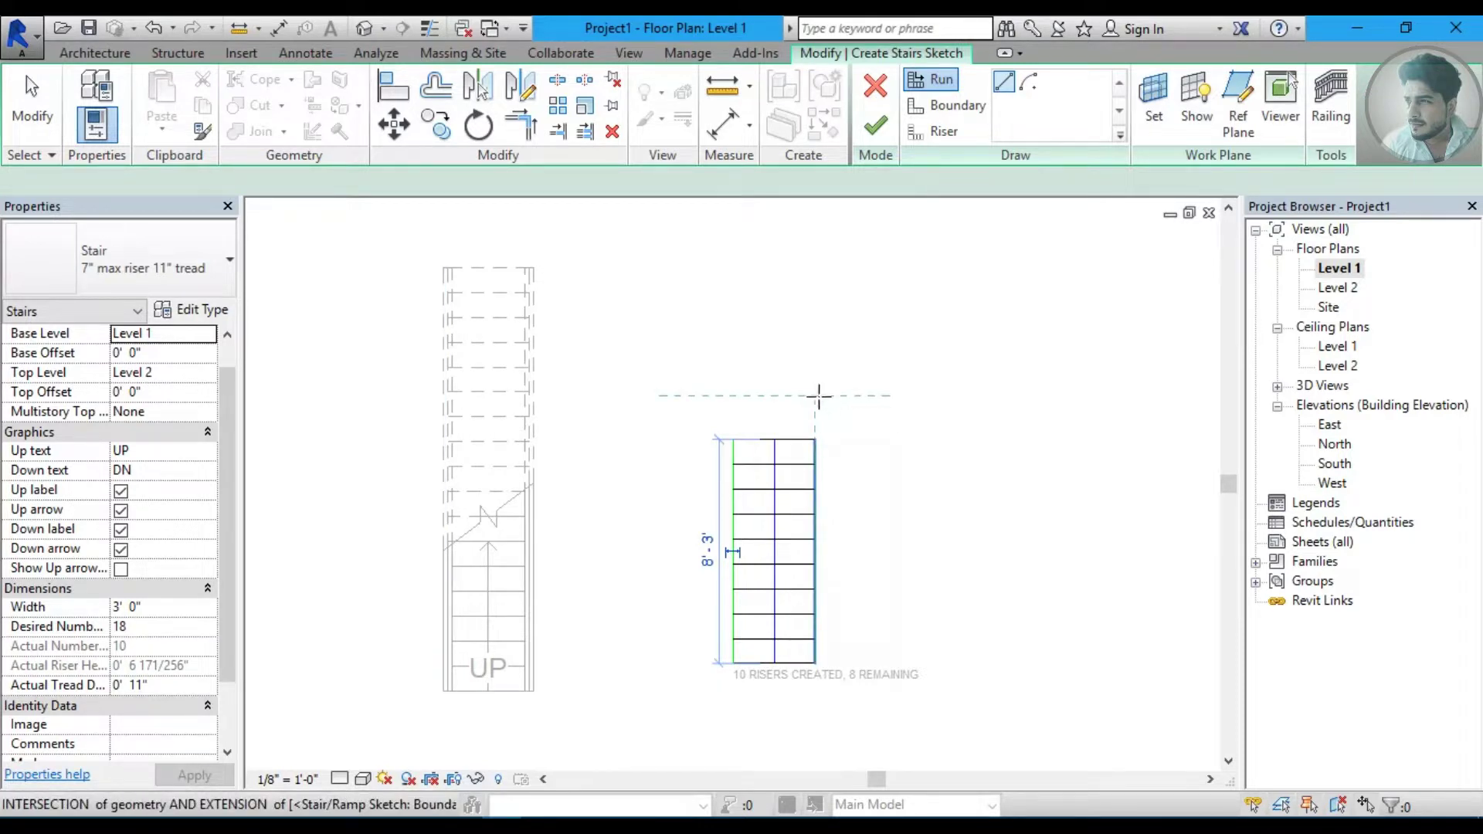
pyautogui.click(817, 395)
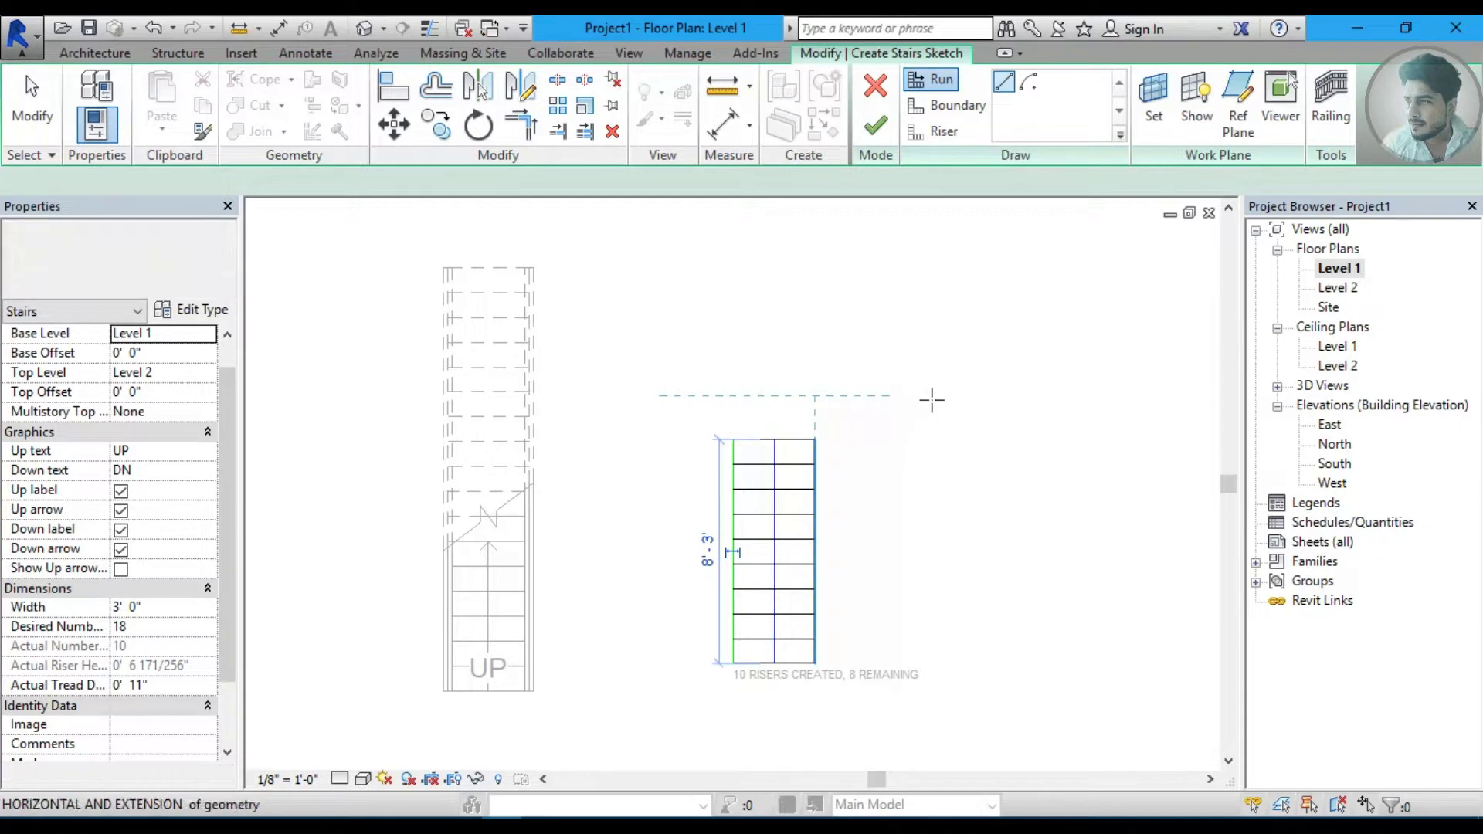
pyautogui.click(998, 394)
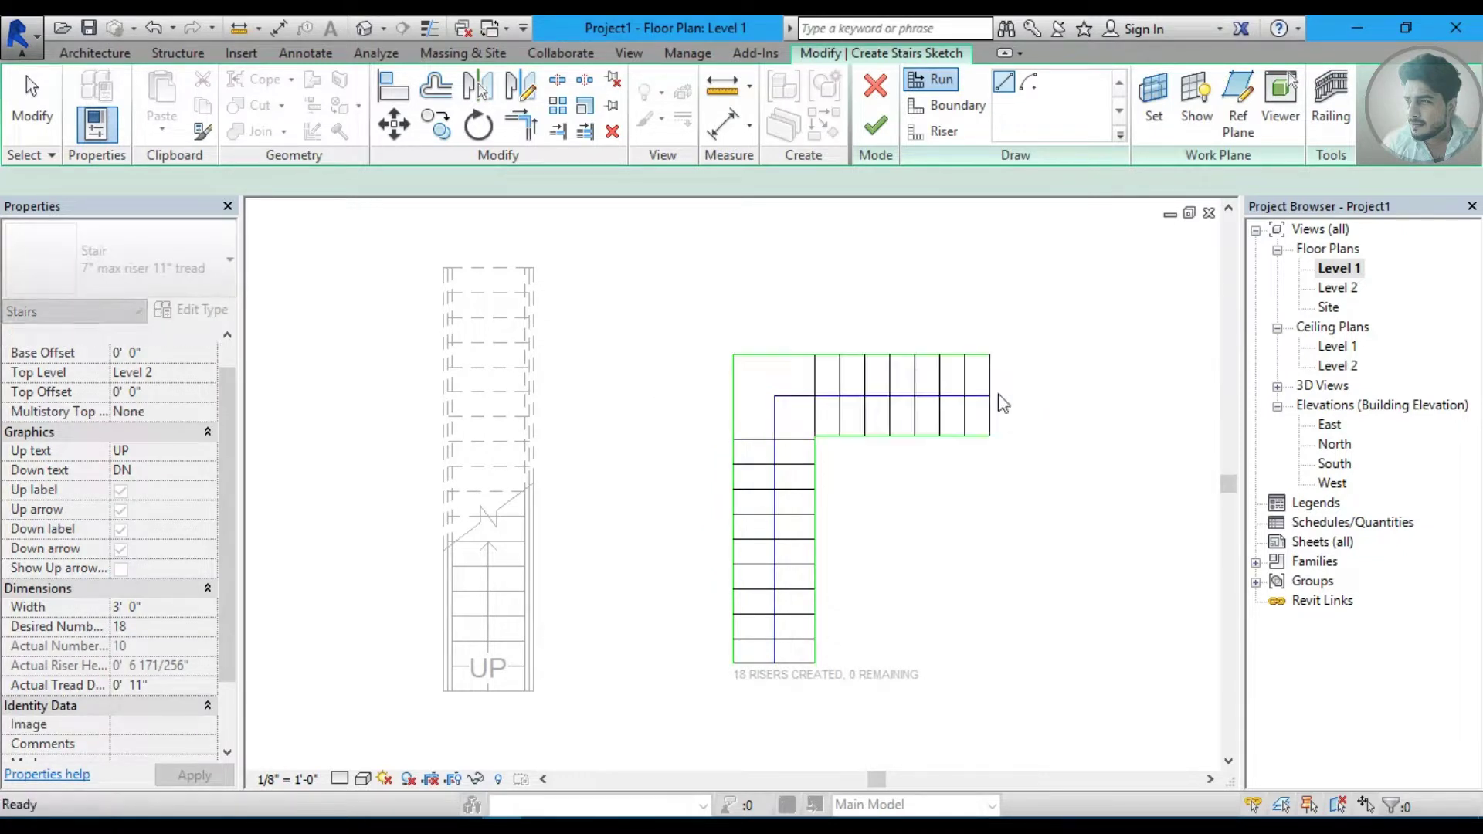
pyautogui.press('Escape')
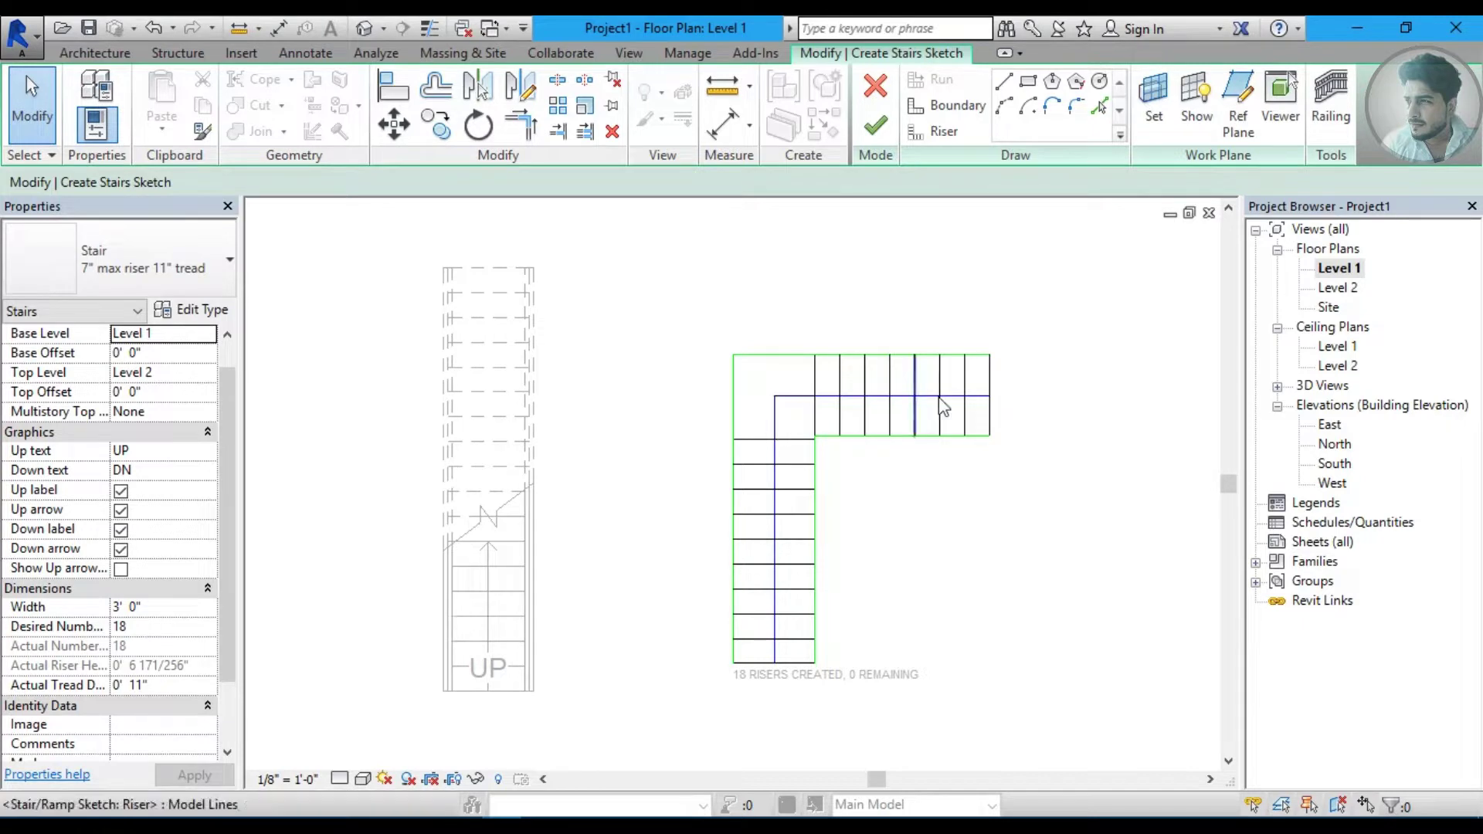
pyautogui.click(882, 131)
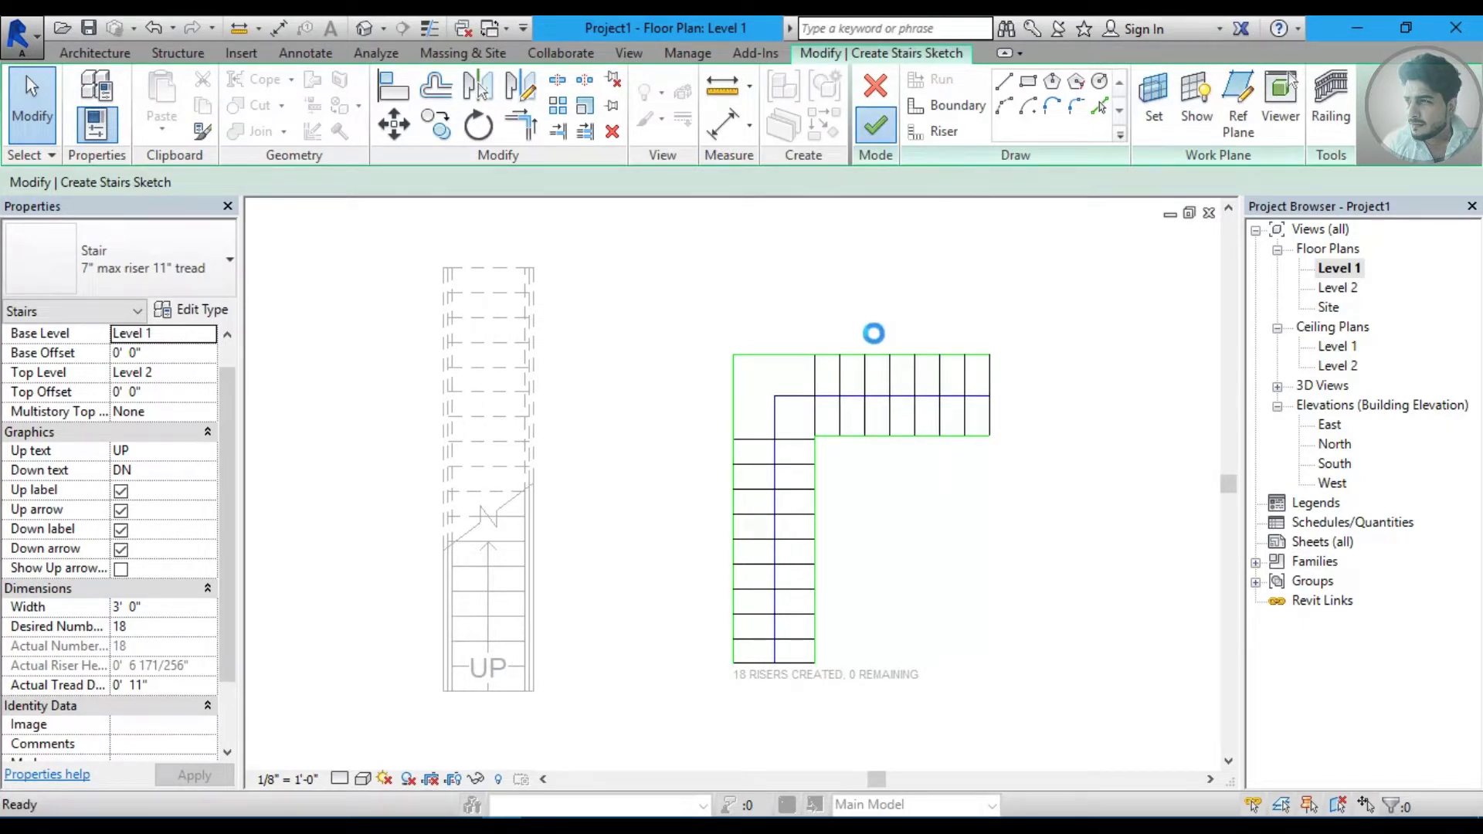
pyautogui.moveTo(916, 486); pyautogui.dragTo(695, 456, button='middle')
pyautogui.click(695, 455)
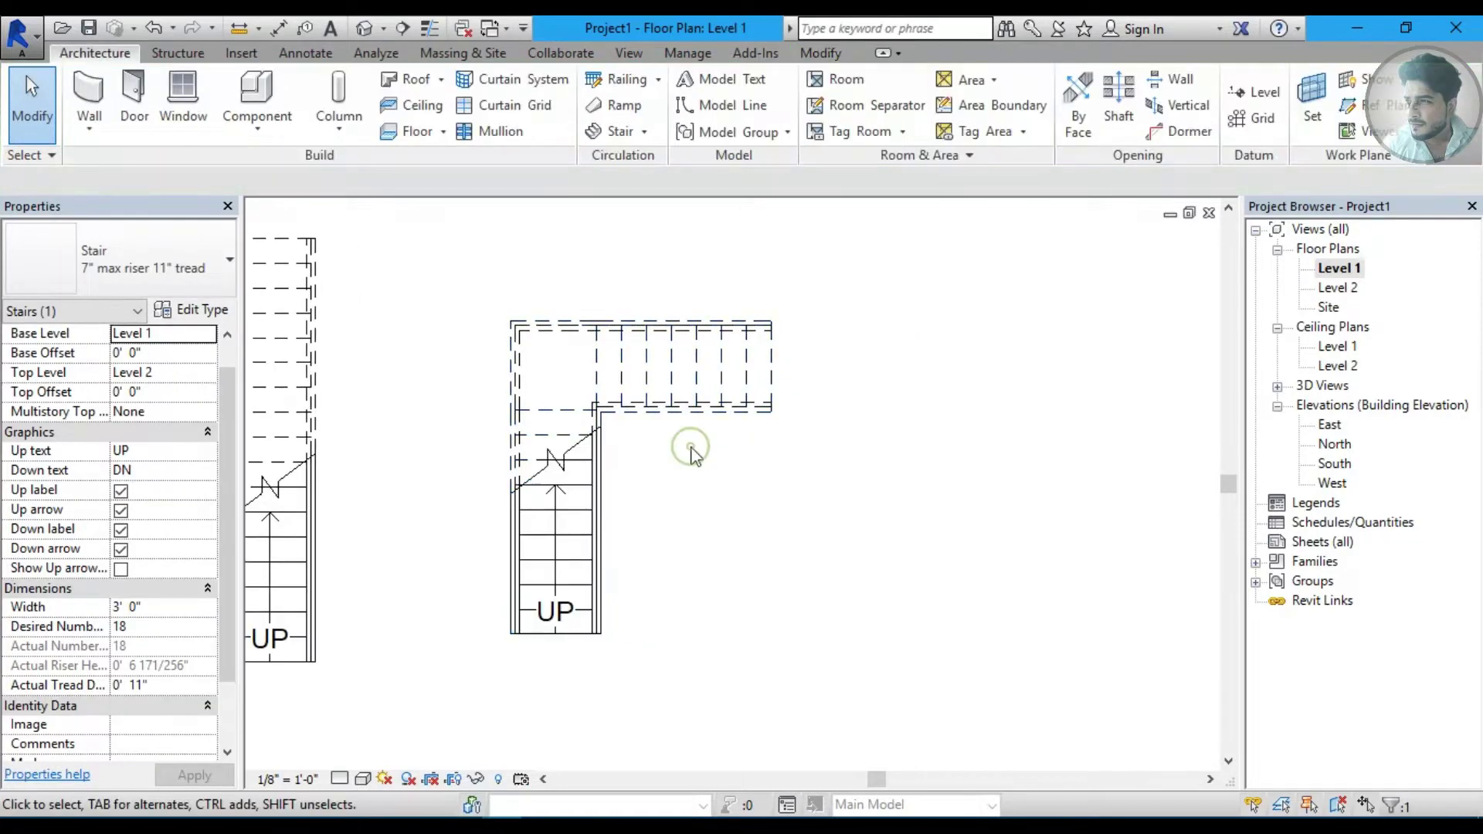
# Sketch a third, U-shaped stair from two parallel runs totalling 18 risers.
pyautogui.click(645, 132)
pyautogui.click(645, 205)
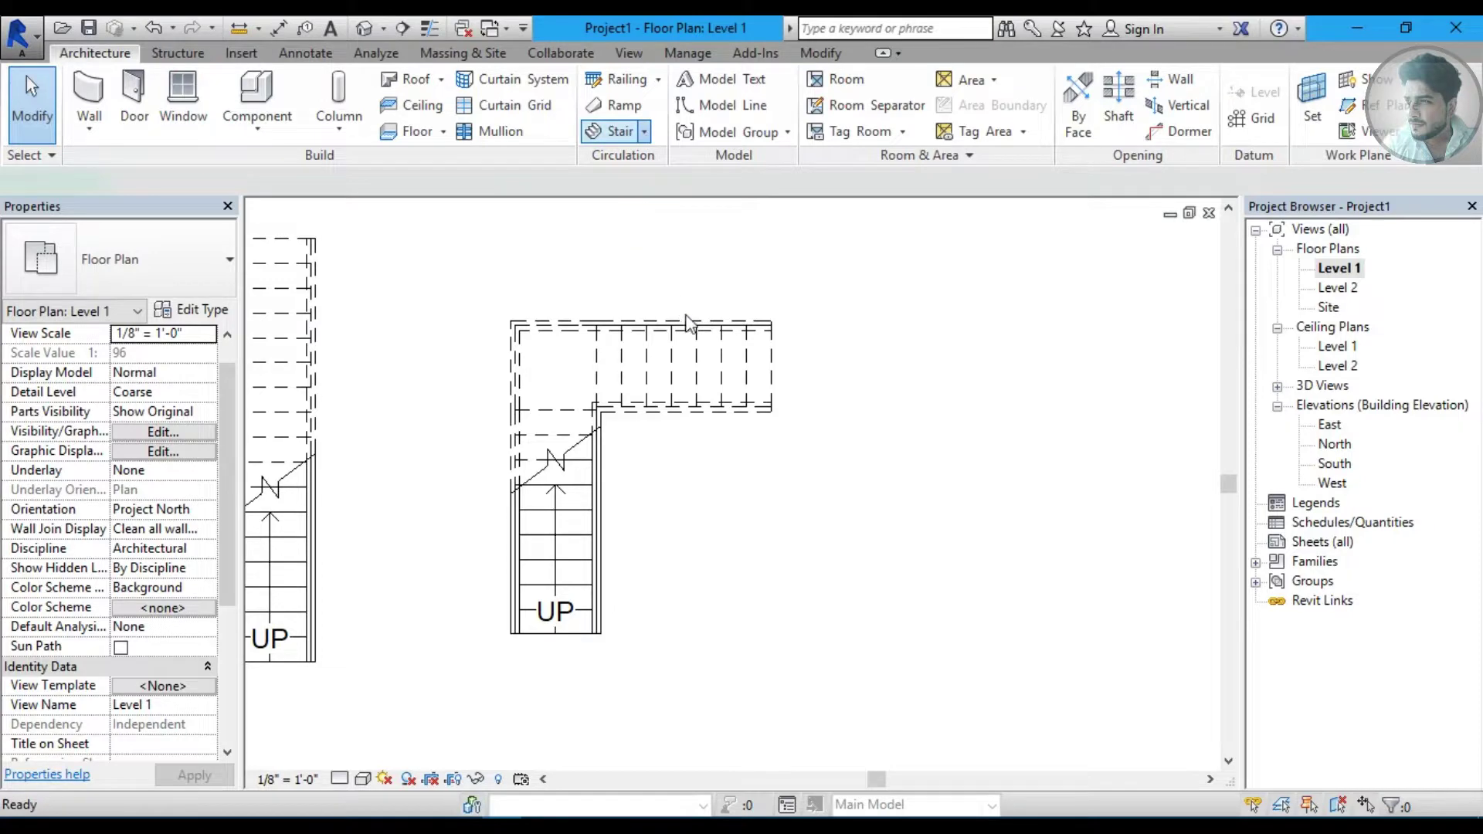
pyautogui.moveTo(755, 381); pyautogui.dragTo(677, 421, button='middle')
pyautogui.click(857, 591)
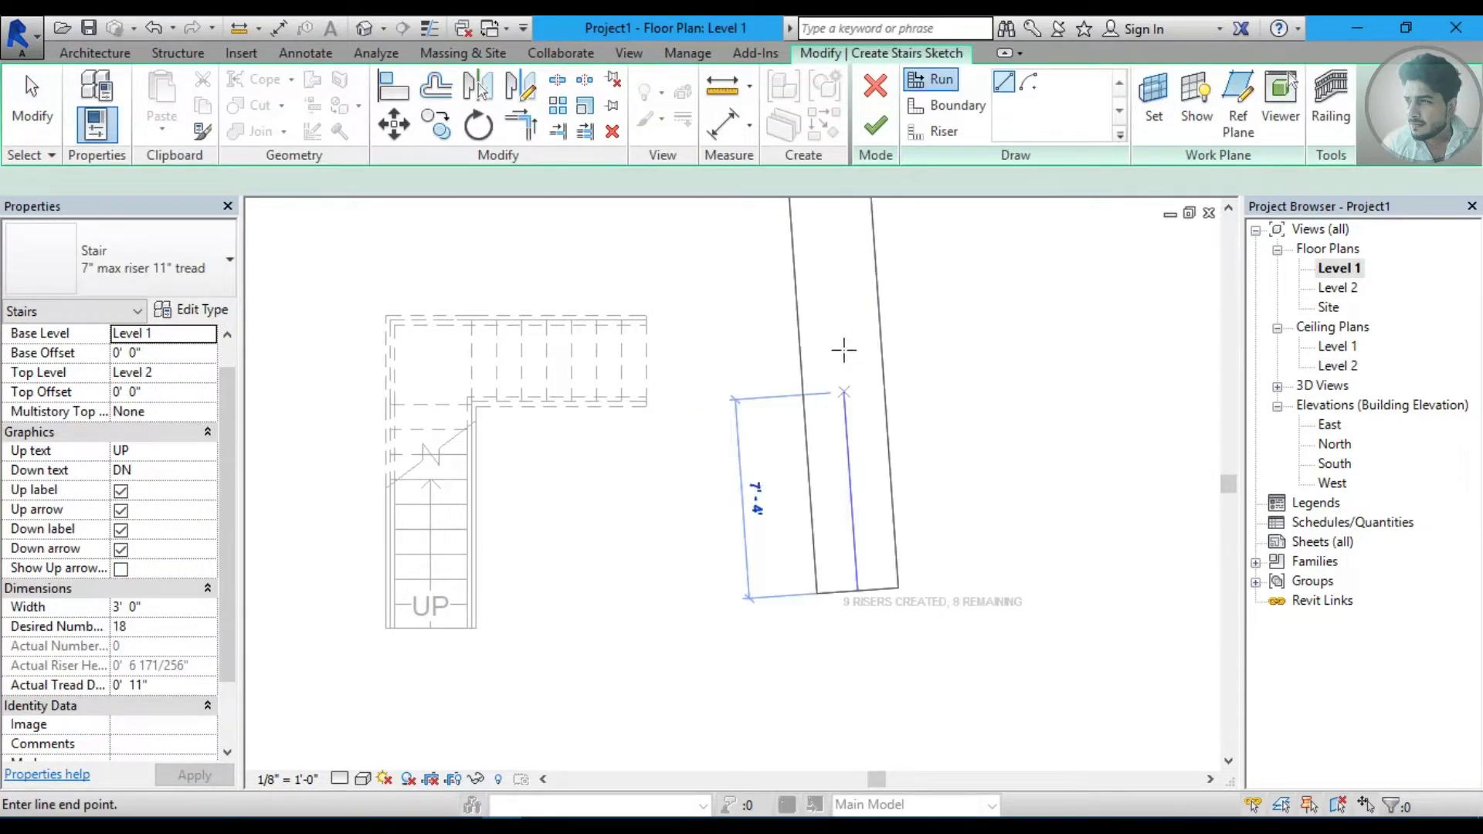
pyautogui.click(1016, 349)
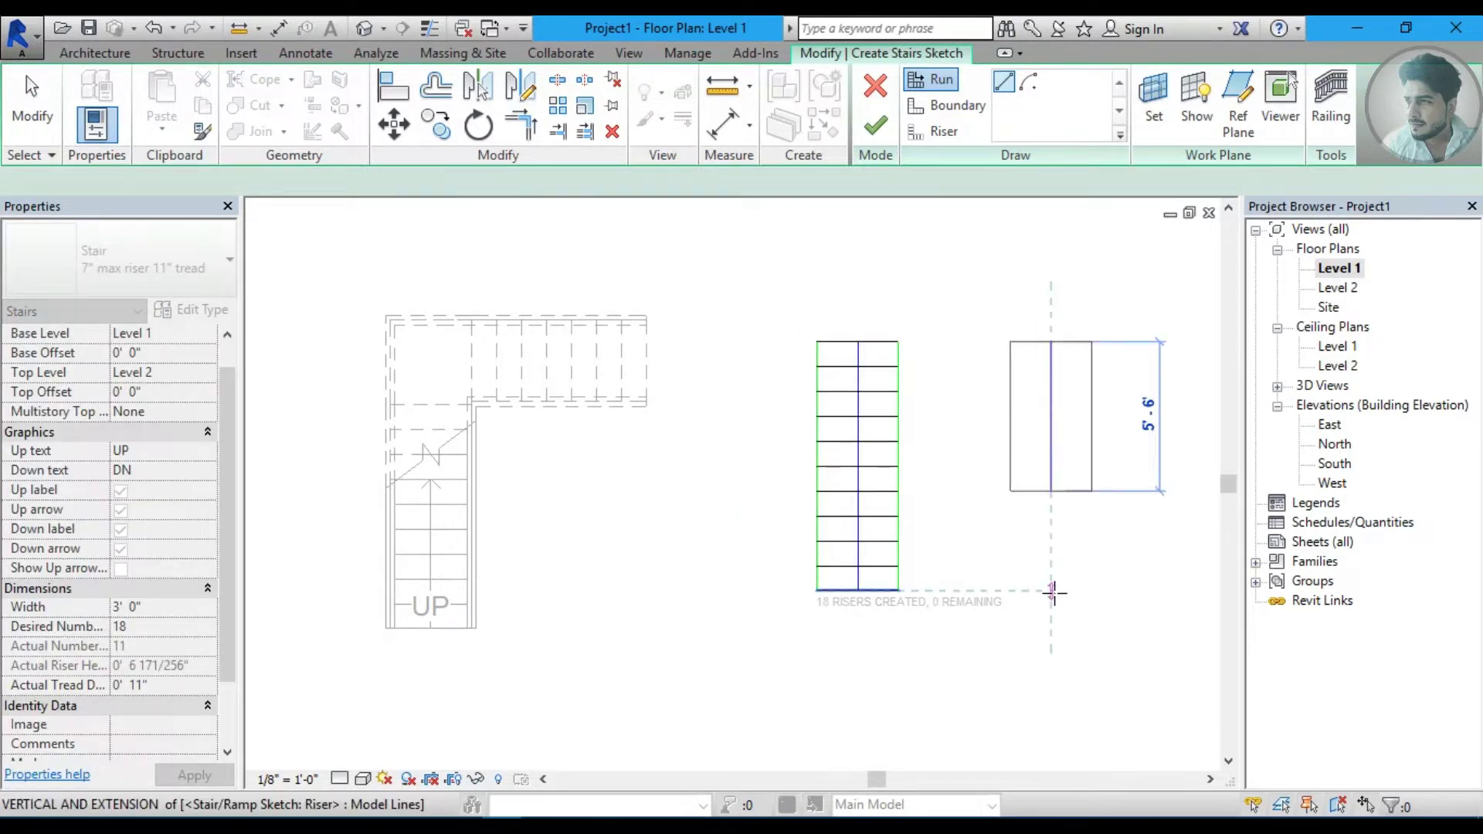
pyautogui.click(1054, 594)
pyautogui.press('Escape')
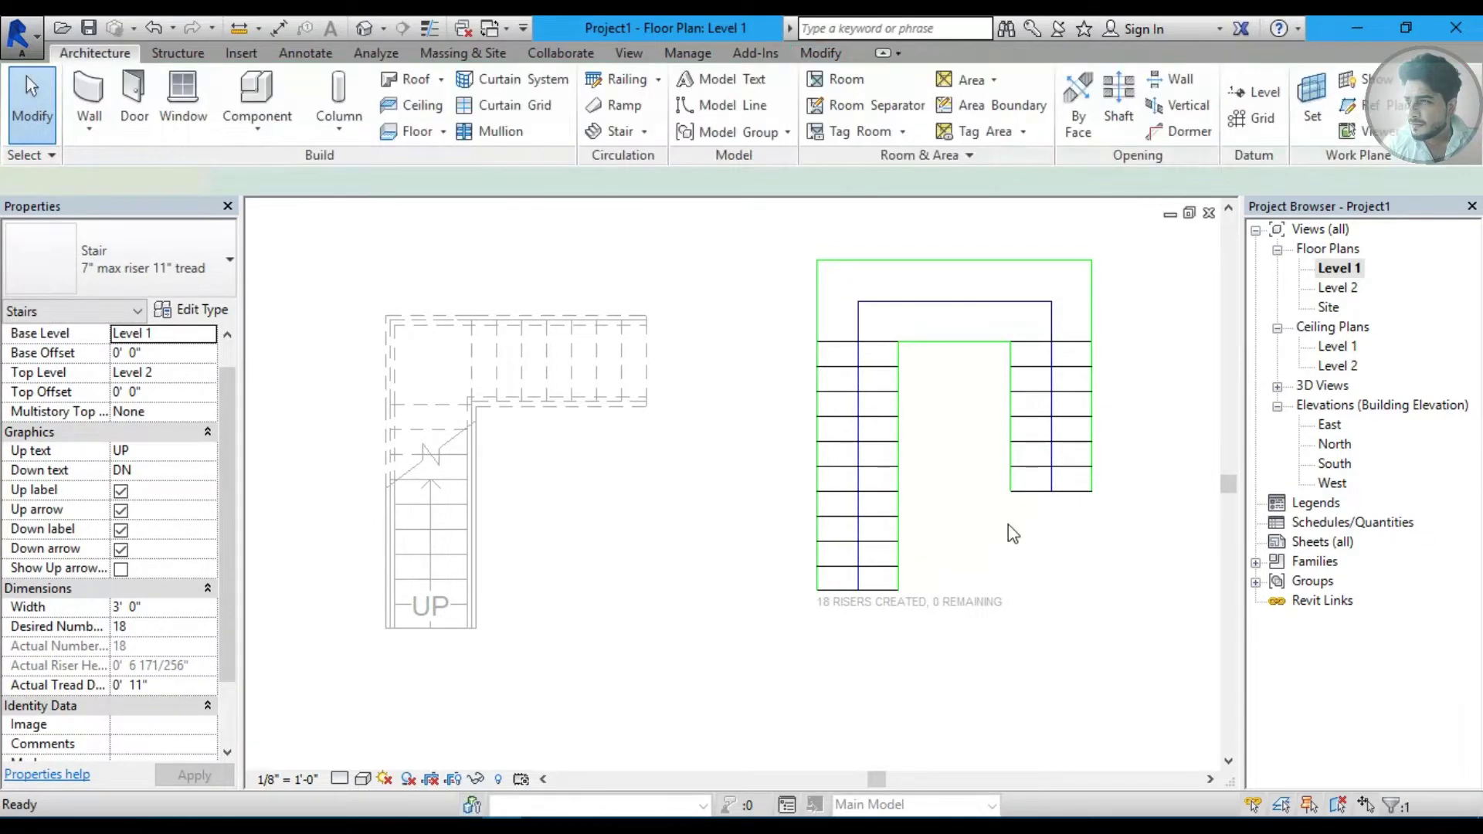
# Review the three stairs in 3D, then switch back to the Level 1 plan.
pyautogui.scroll(-1, 1008, 531)
pyautogui.press('Delete')
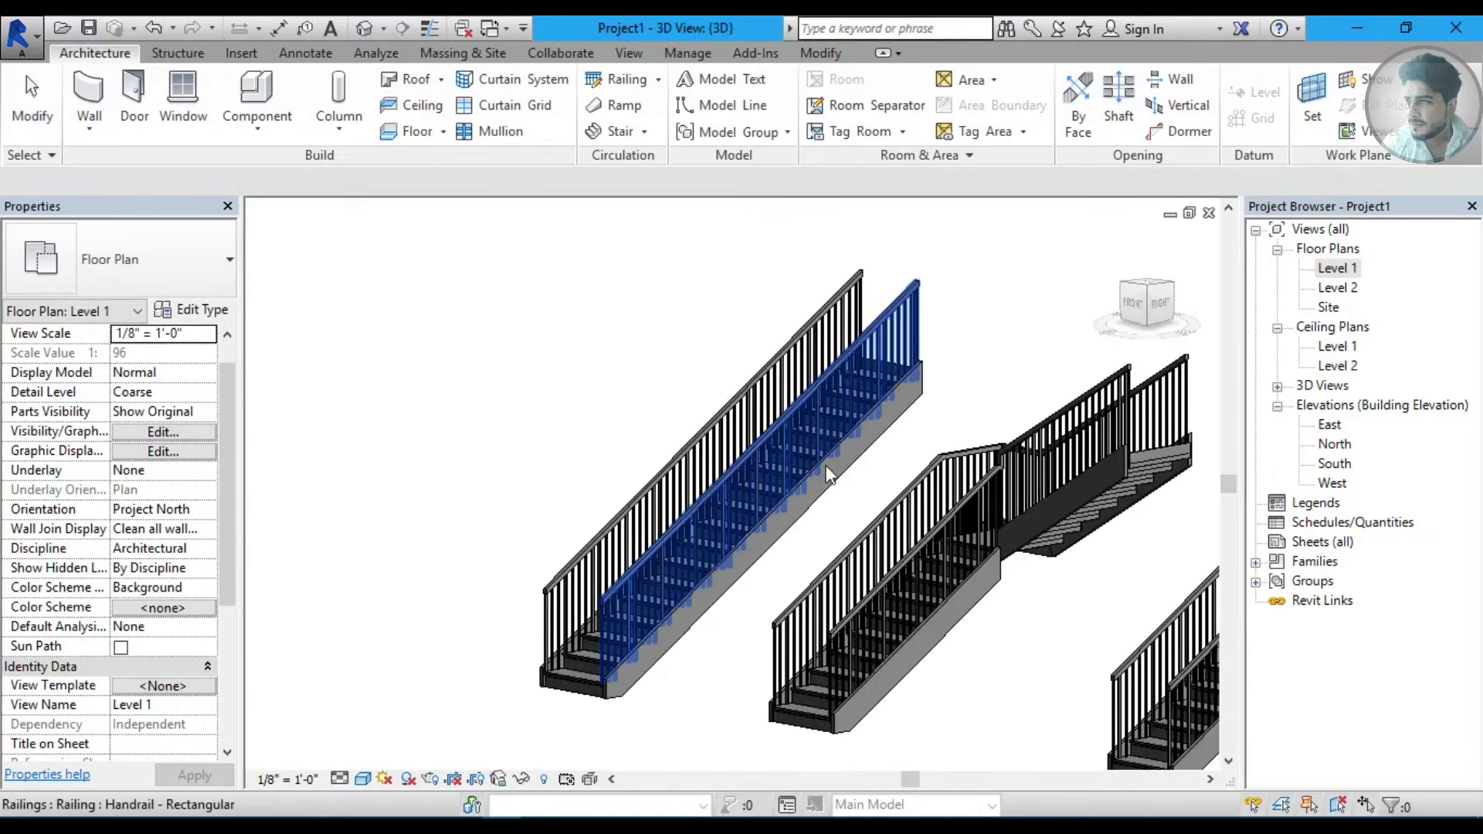
pyautogui.keyDown('shift'); pyautogui.moveTo(828, 476); pyautogui.dragTo(778, 587, button='middle'); pyautogui.keyUp('shift')
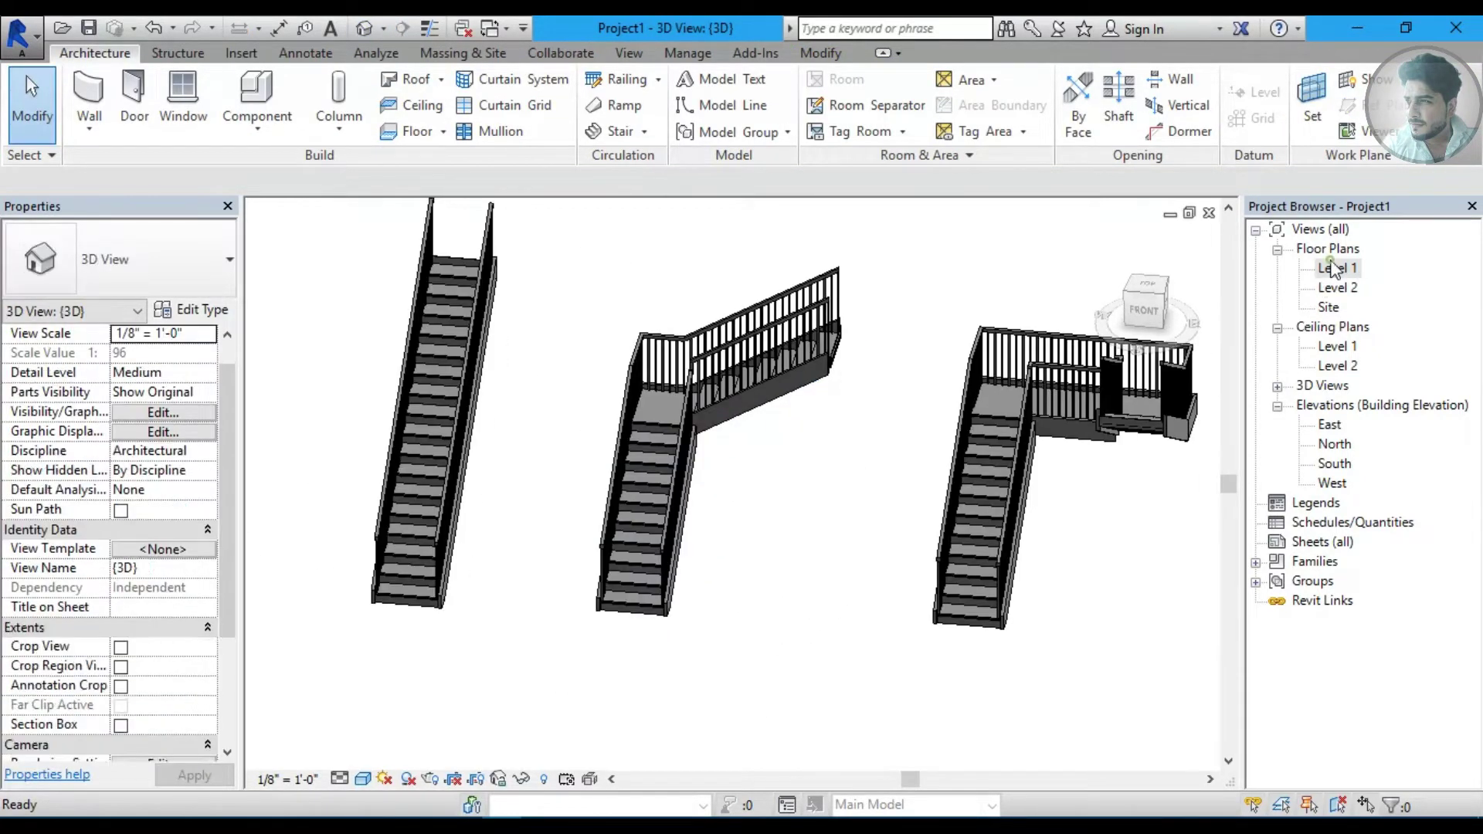
pyautogui.hotkey('ctrl', 'Tab')
pyautogui.moveTo(800, 361); pyautogui.dragTo(894, 414, button='middle')
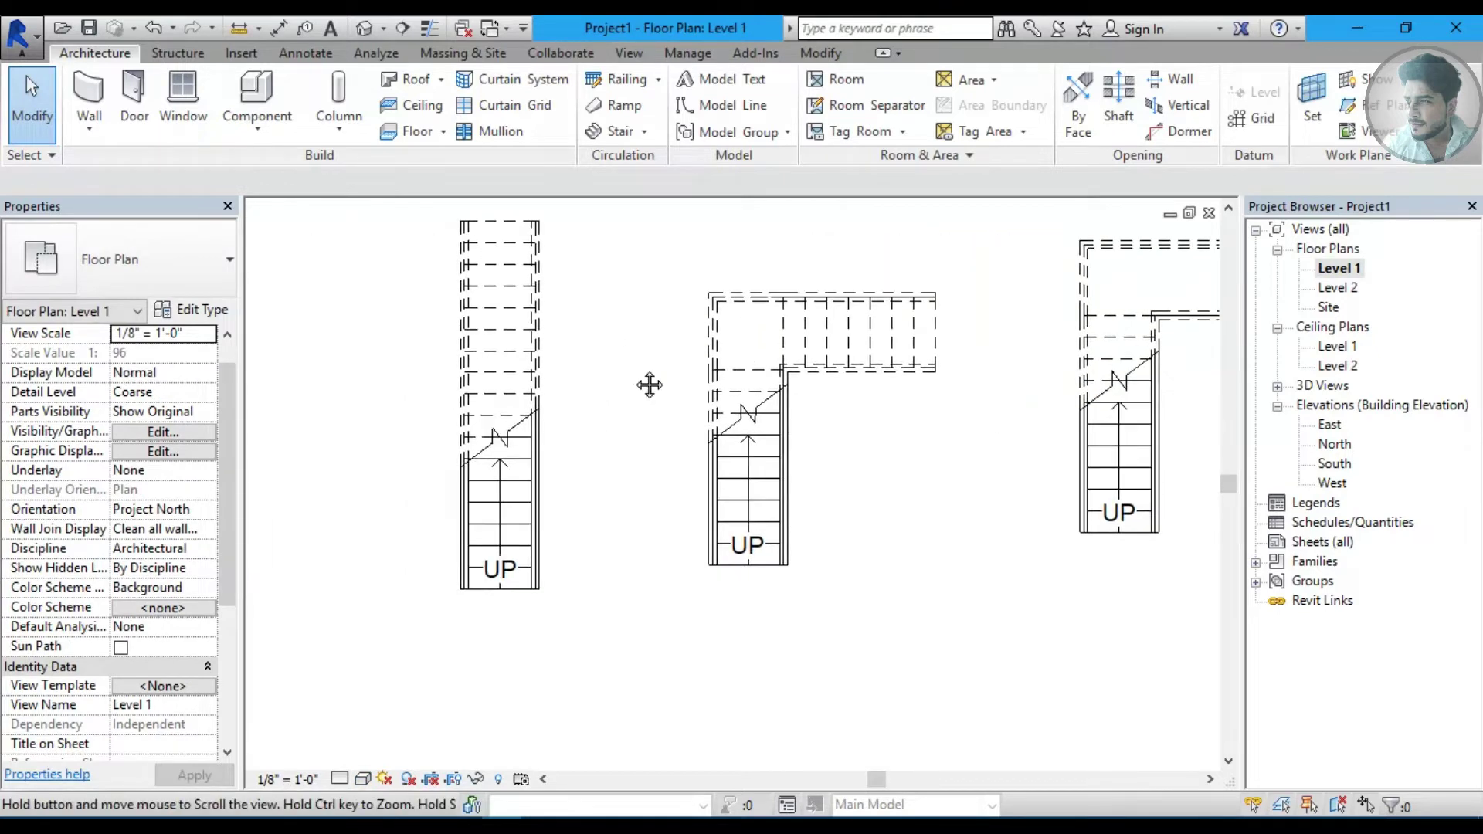
# Review the first straight stair's Type Properties and close them without changes.
pyautogui.click(511, 359)
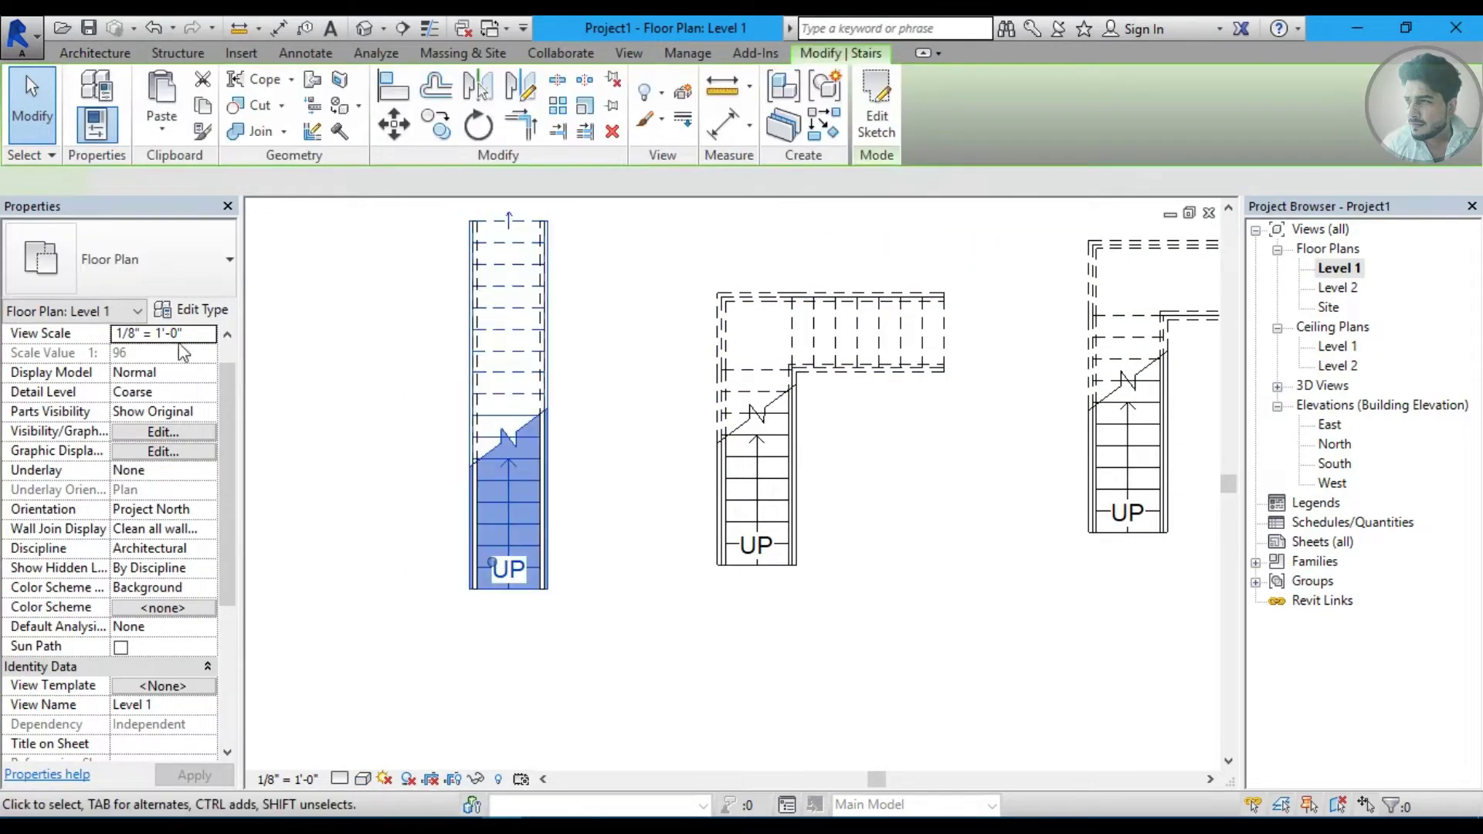
pyautogui.click(188, 309)
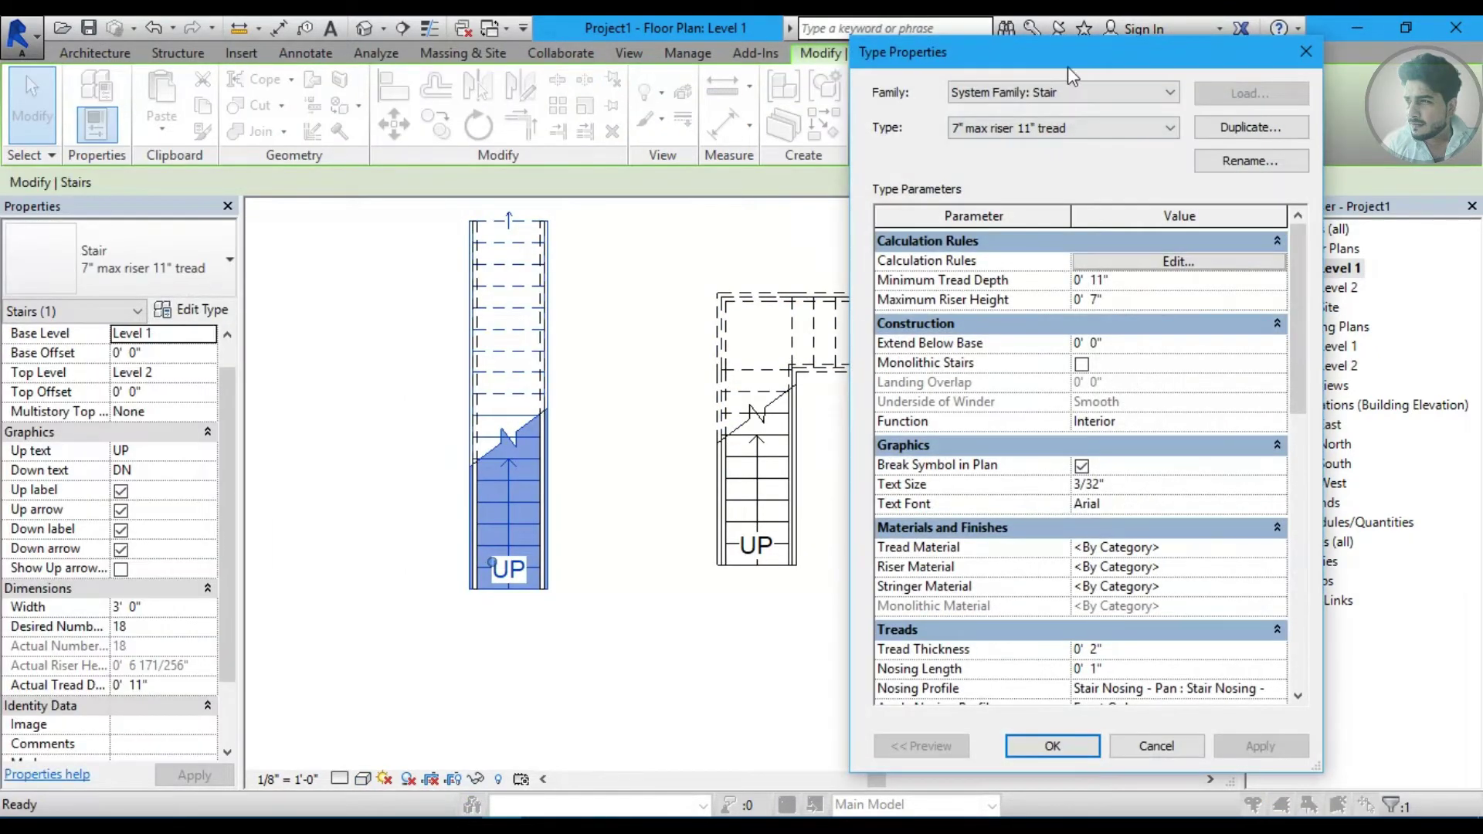
pyautogui.moveTo(1067, 66); pyautogui.dragTo(941, 61)
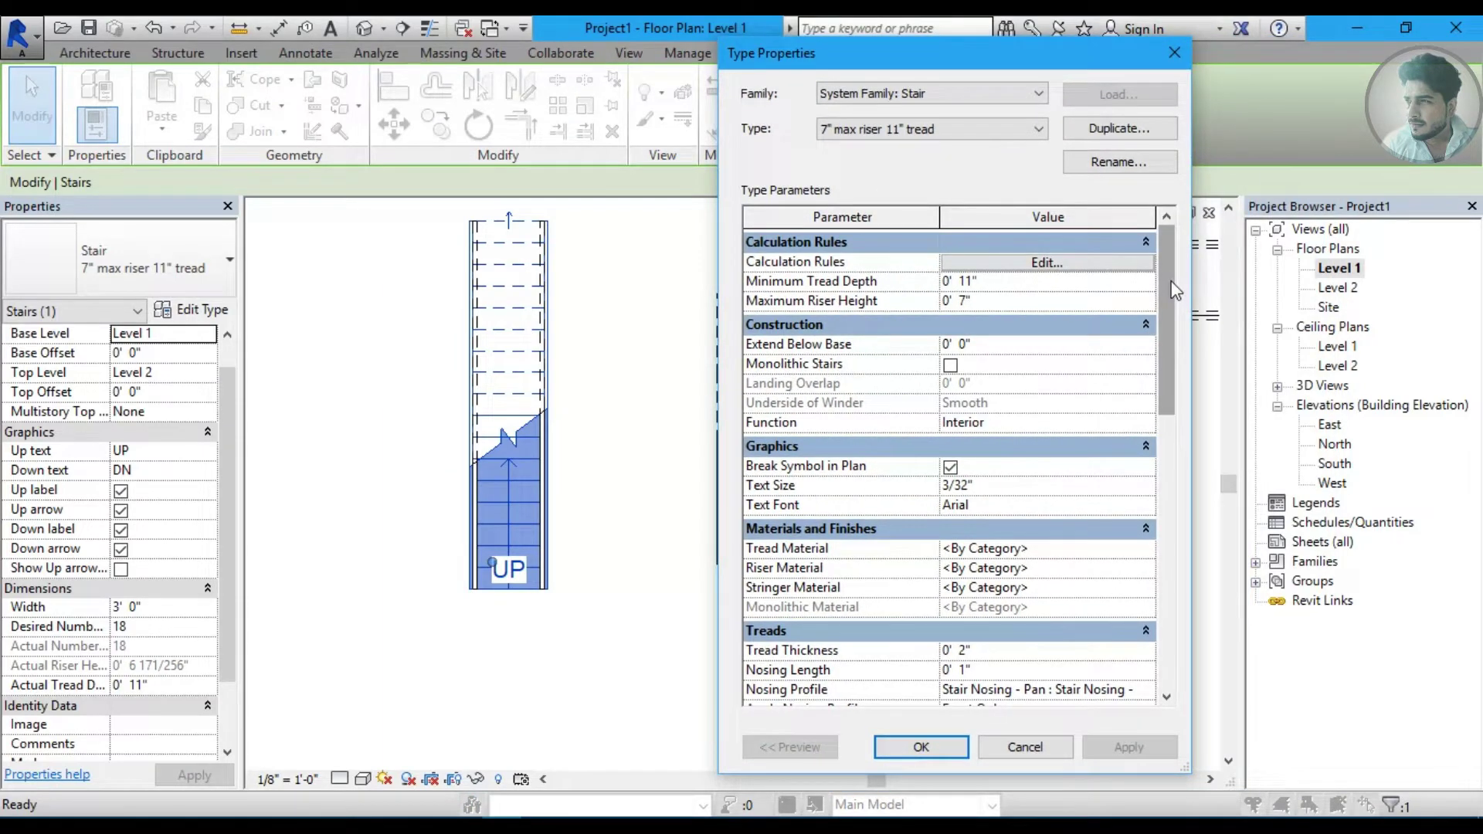
pyautogui.scroll(-1, 1167, 276)
pyautogui.scroll(1, 1169, 270)
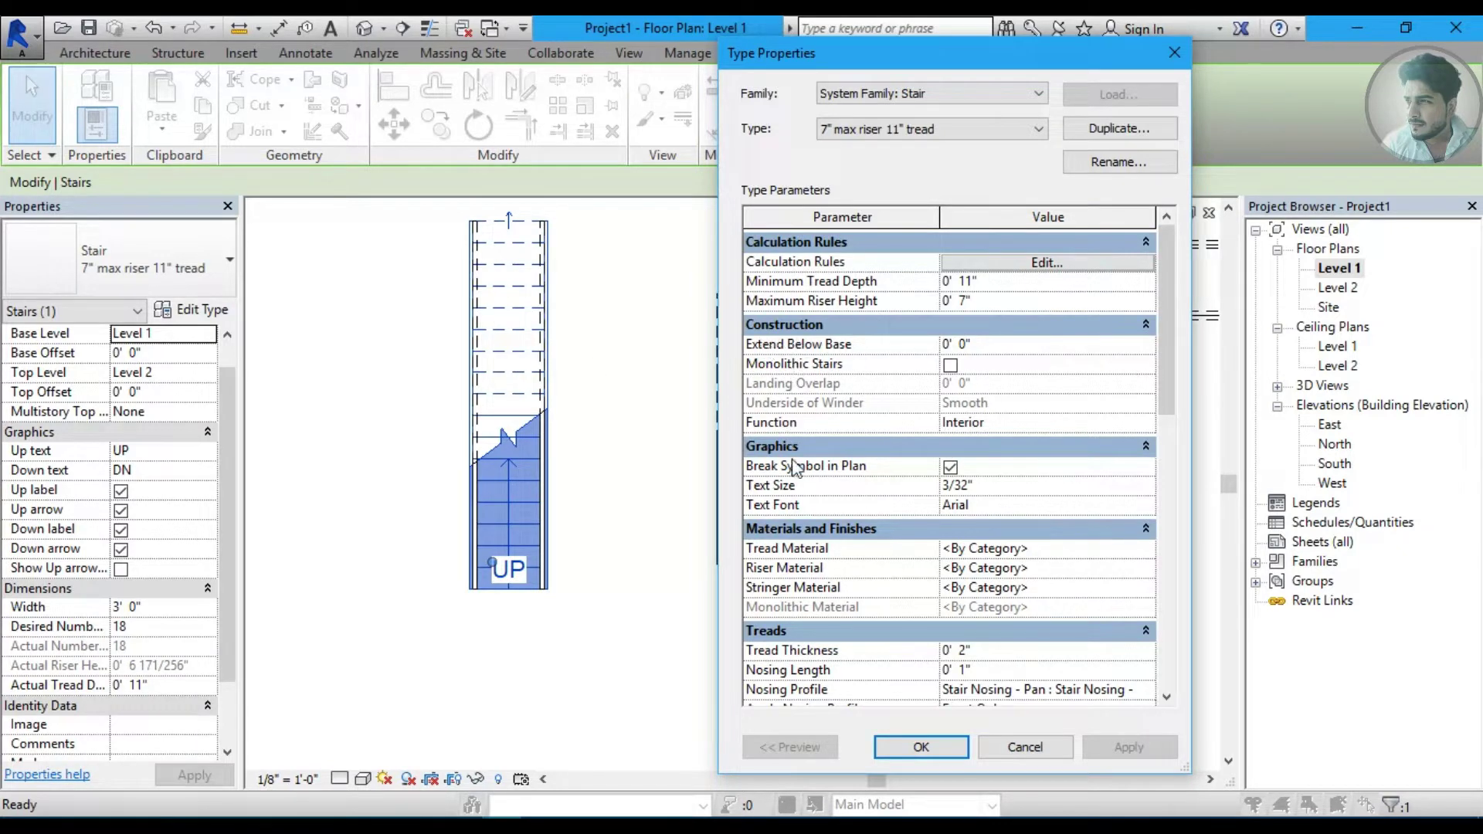
pyautogui.moveTo(1165, 368)
pyautogui.mouseDown()
pyautogui.moveTo(1167, 385)
pyautogui.moveTo(1162, 275)
pyautogui.mouseUp()
pyautogui.click(1174, 52)
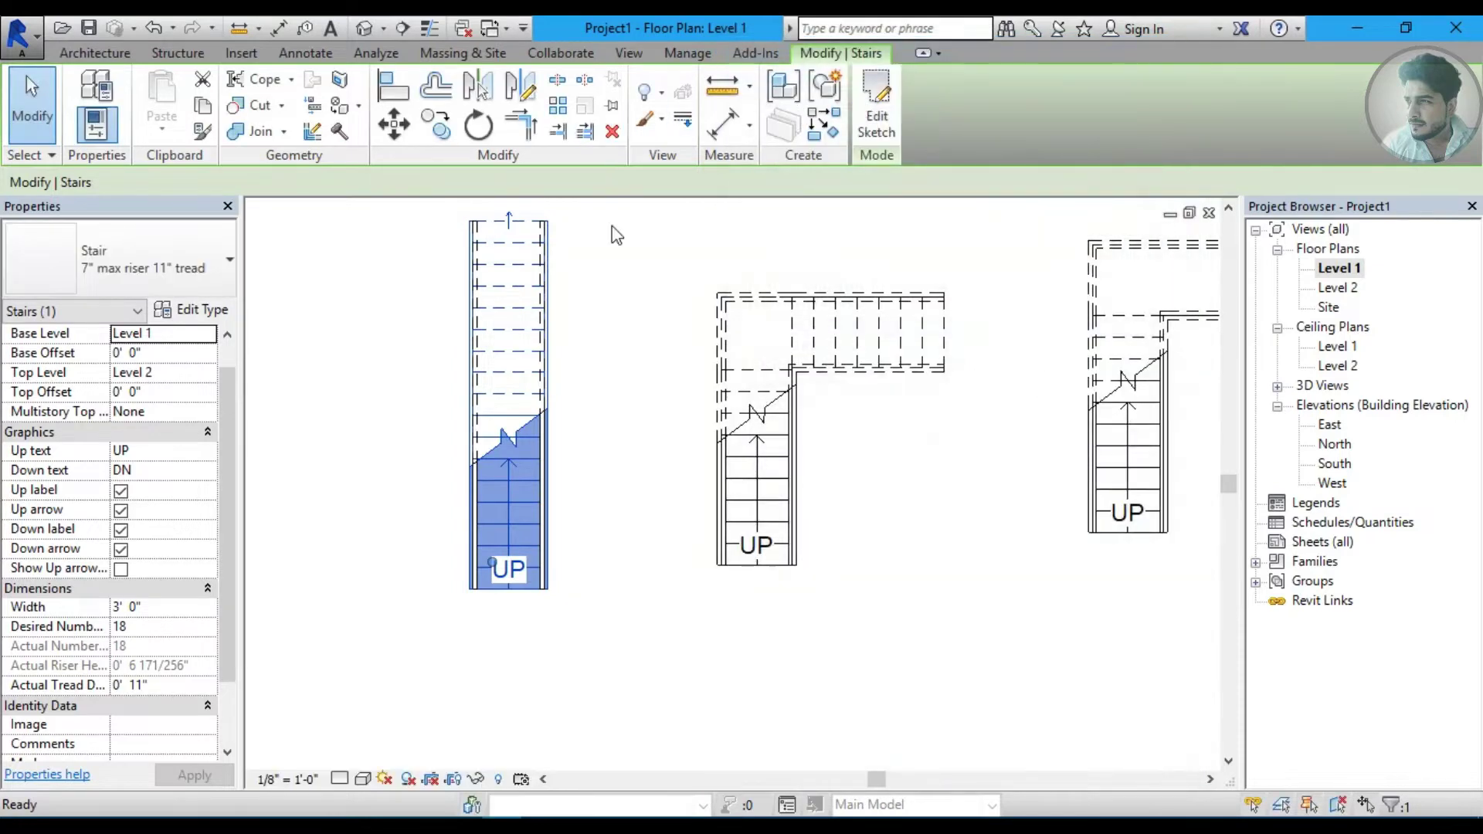
pyautogui.click(613, 235)
pyautogui.click(644, 131)
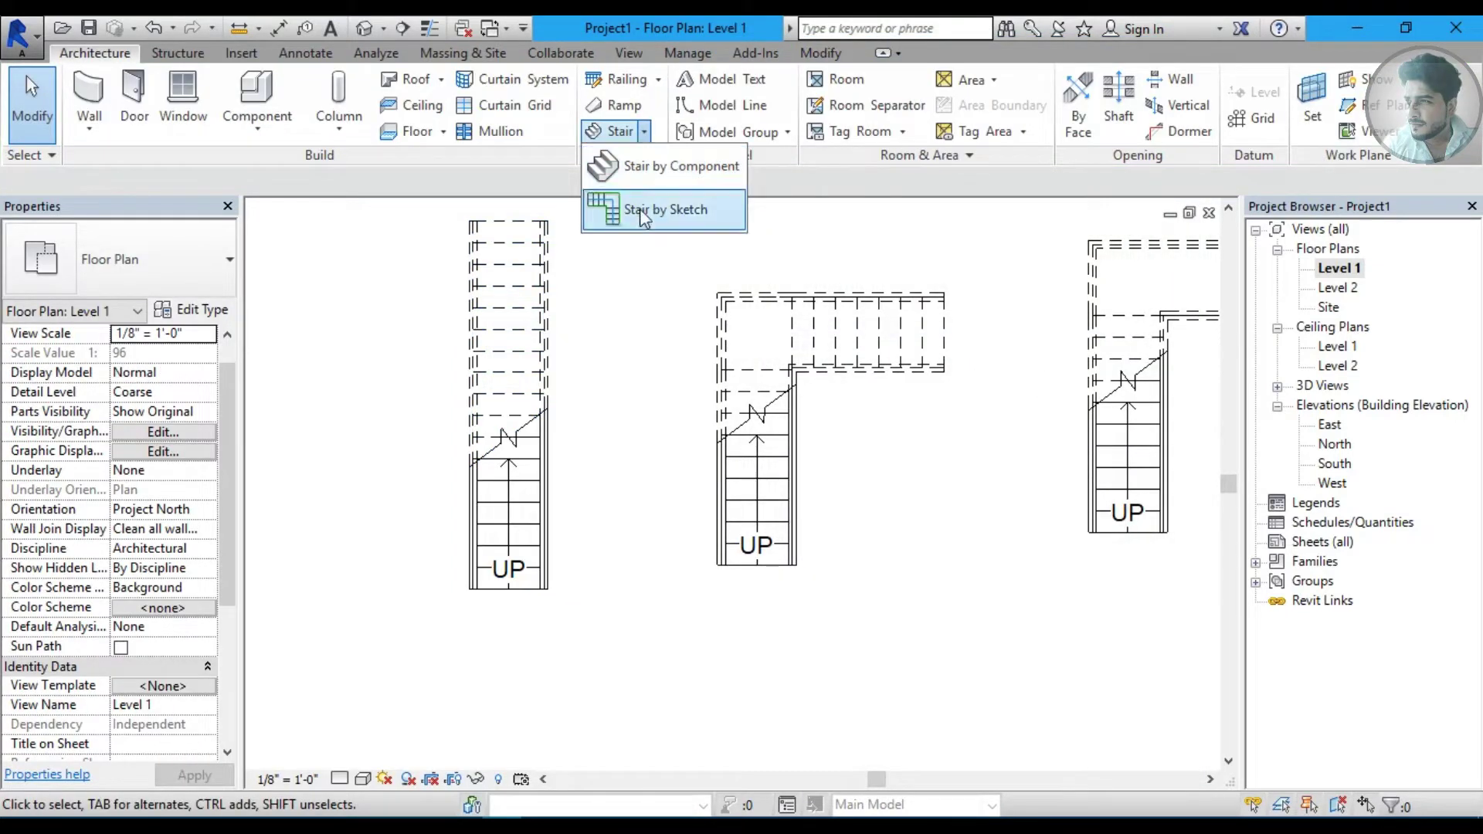
# Create a straight 18-riser stair below the first straight stair.
pyautogui.click(665, 600)
pyautogui.press('Return')
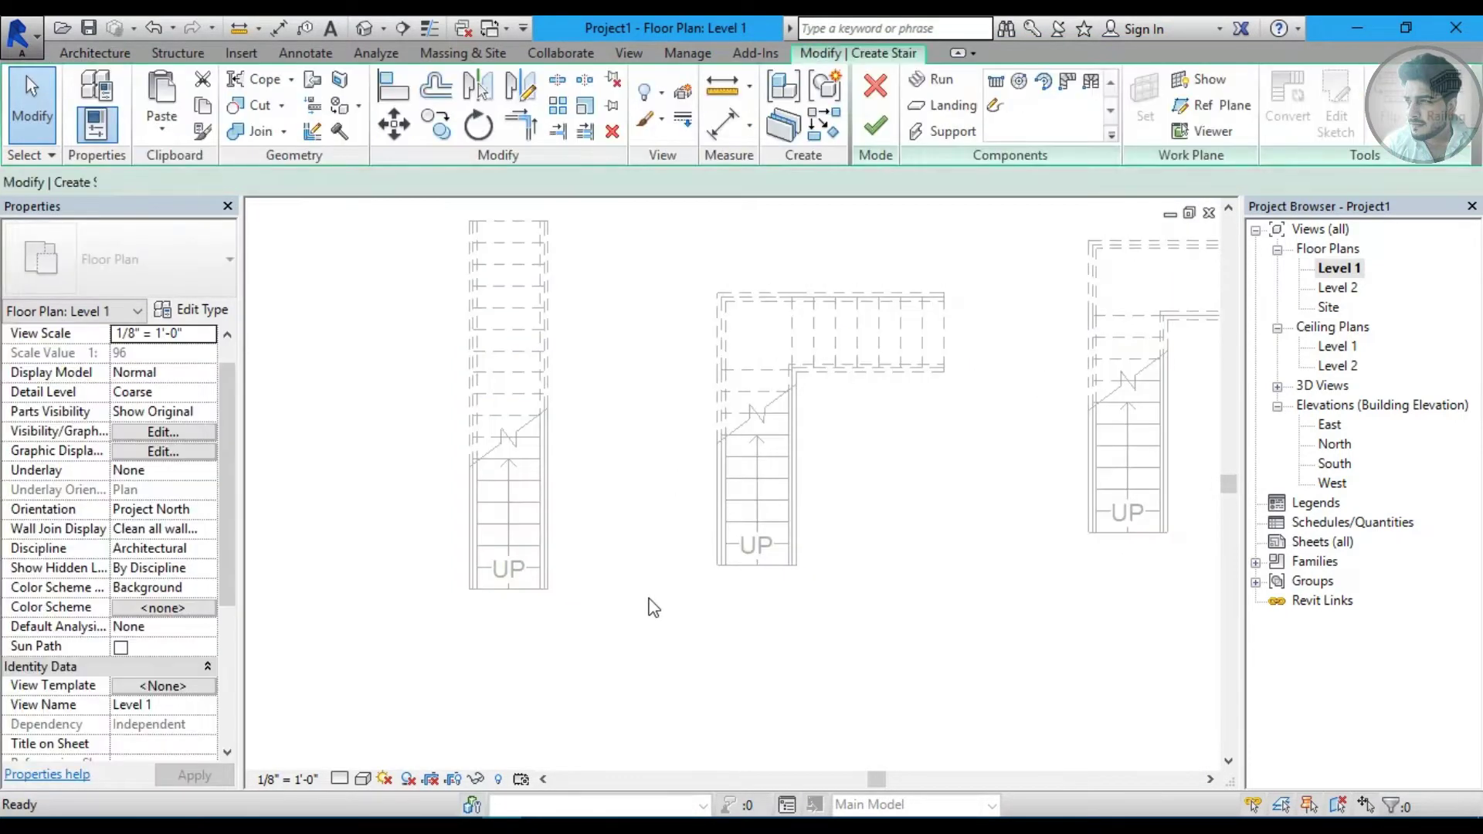
pyautogui.scroll(-1, 641, 599)
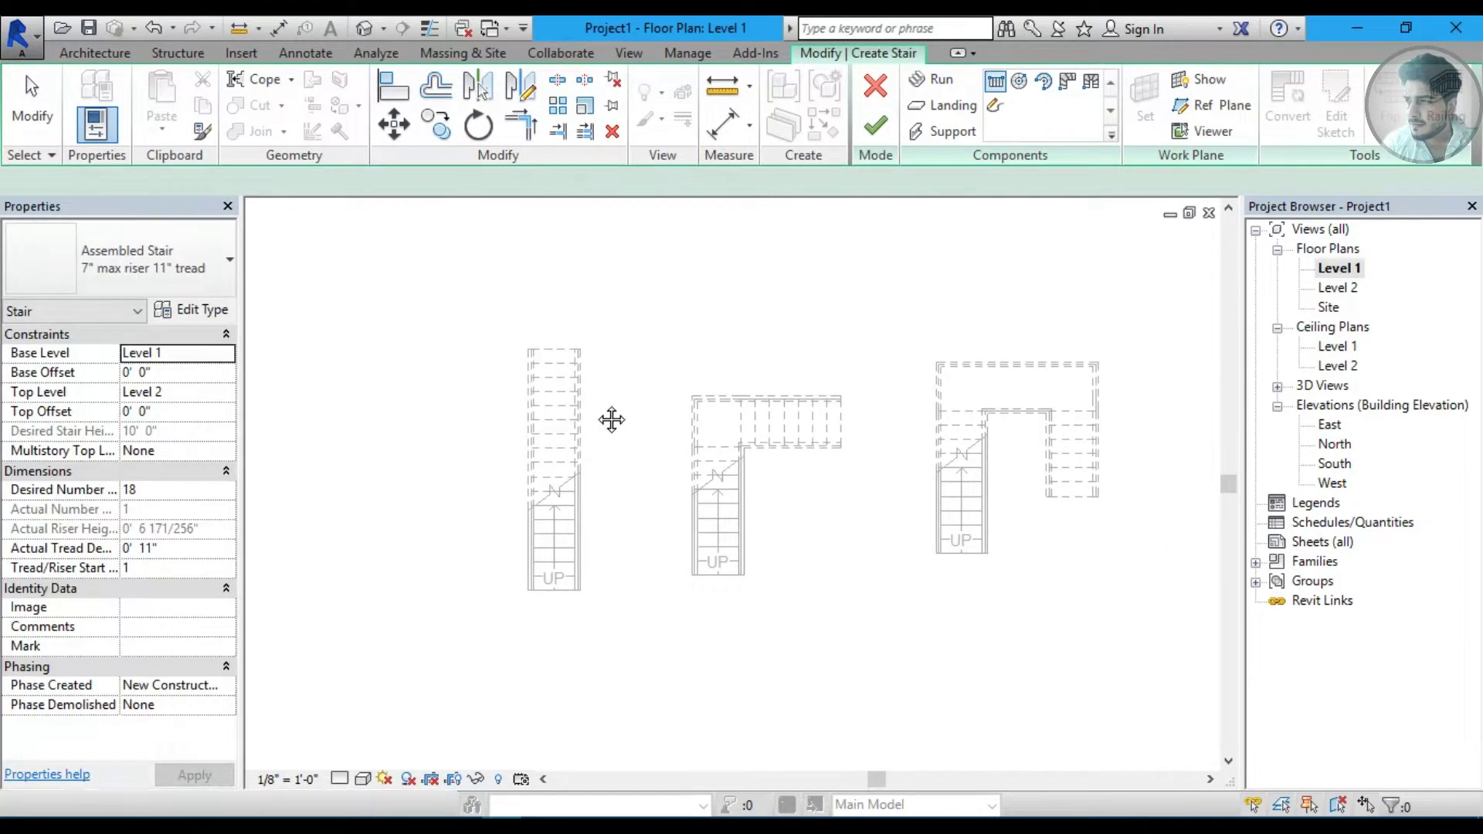
pyautogui.keyDown('ctrl'); pyautogui.scroll(-5, 566, 523); pyautogui.keyUp('ctrl')
pyautogui.click(553, 638)
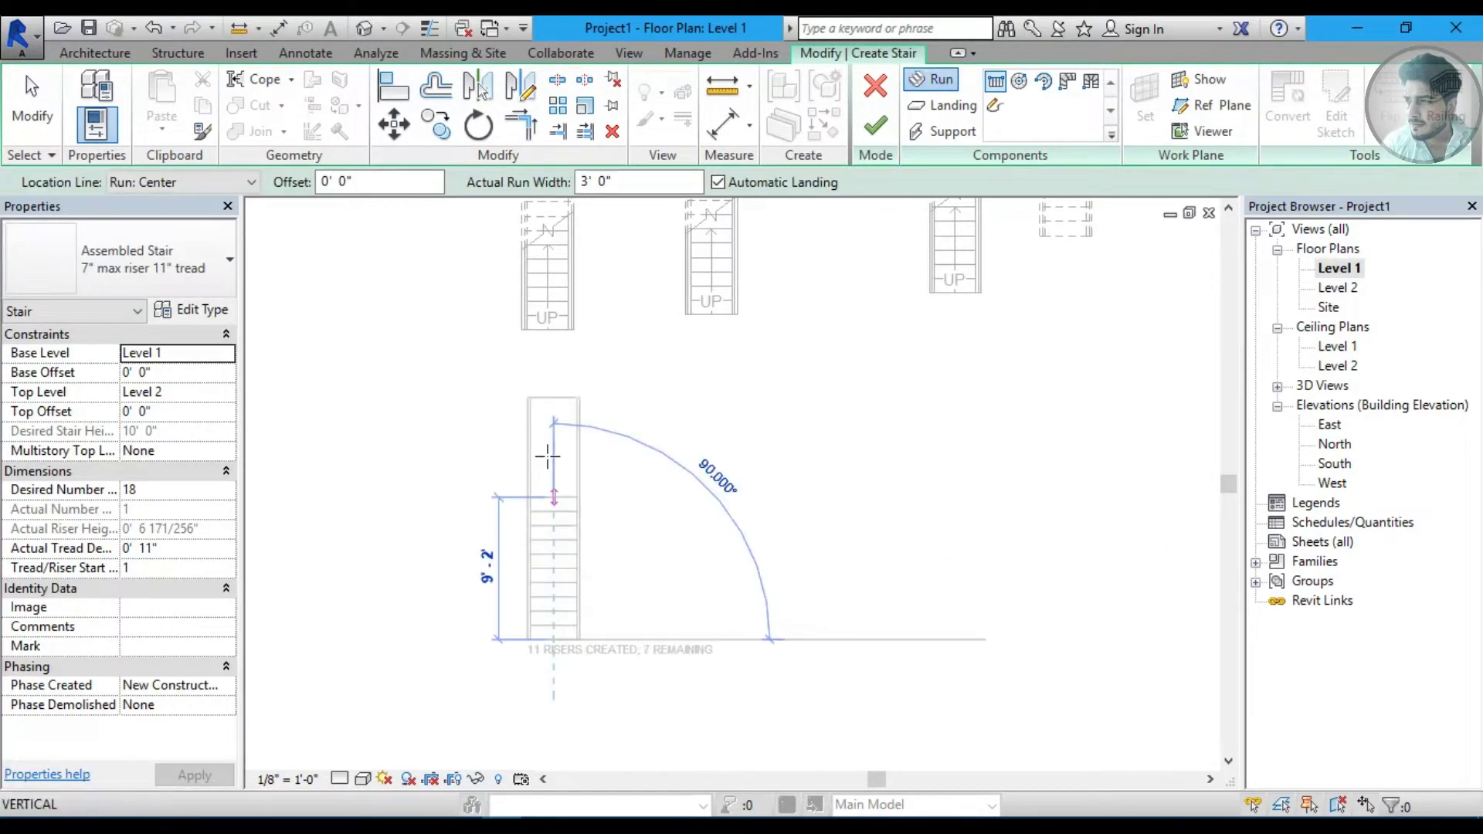
pyautogui.click(553, 399)
pyautogui.click(888, 134)
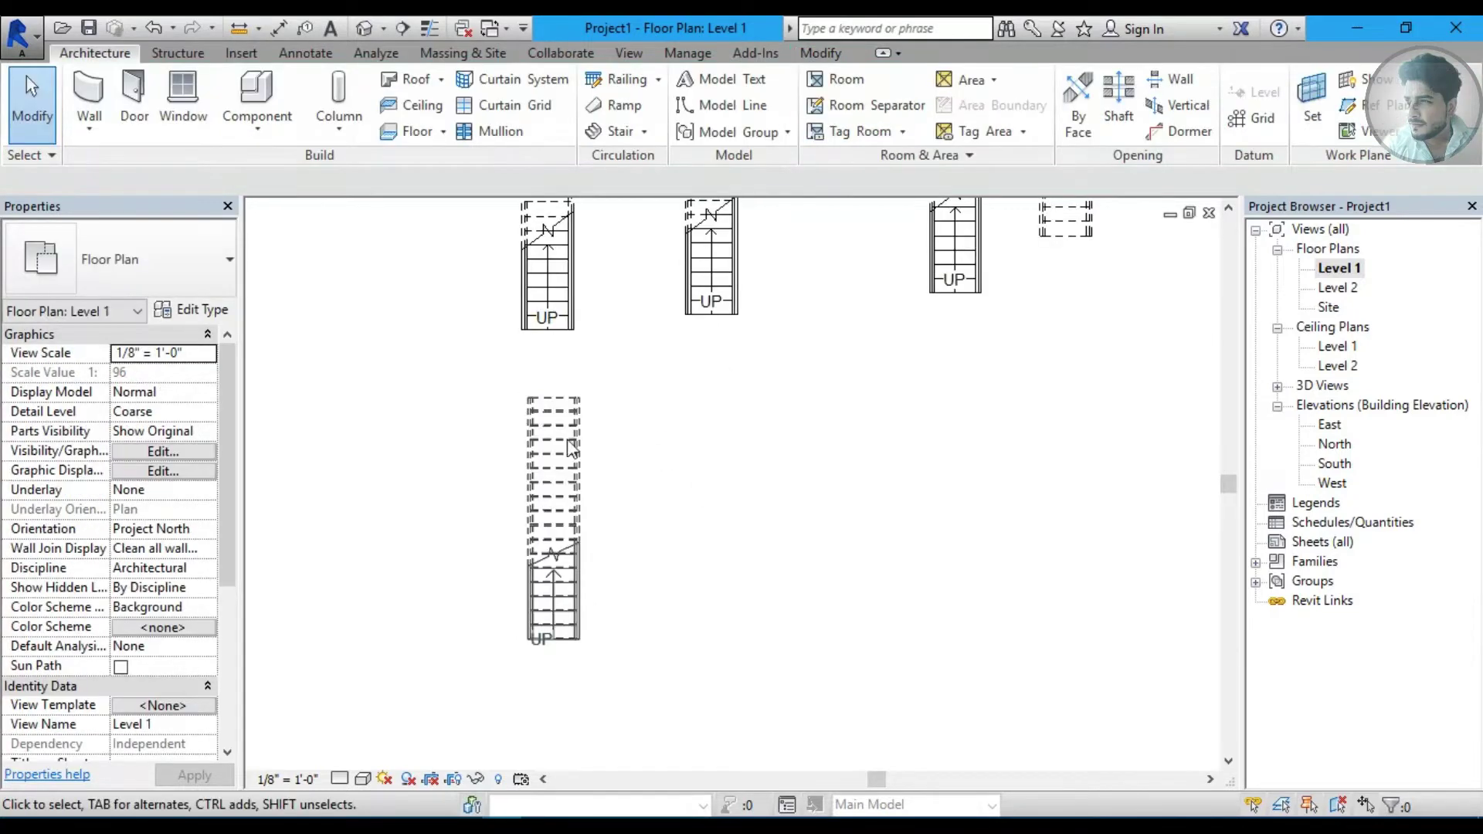
pyautogui.click(219, 312)
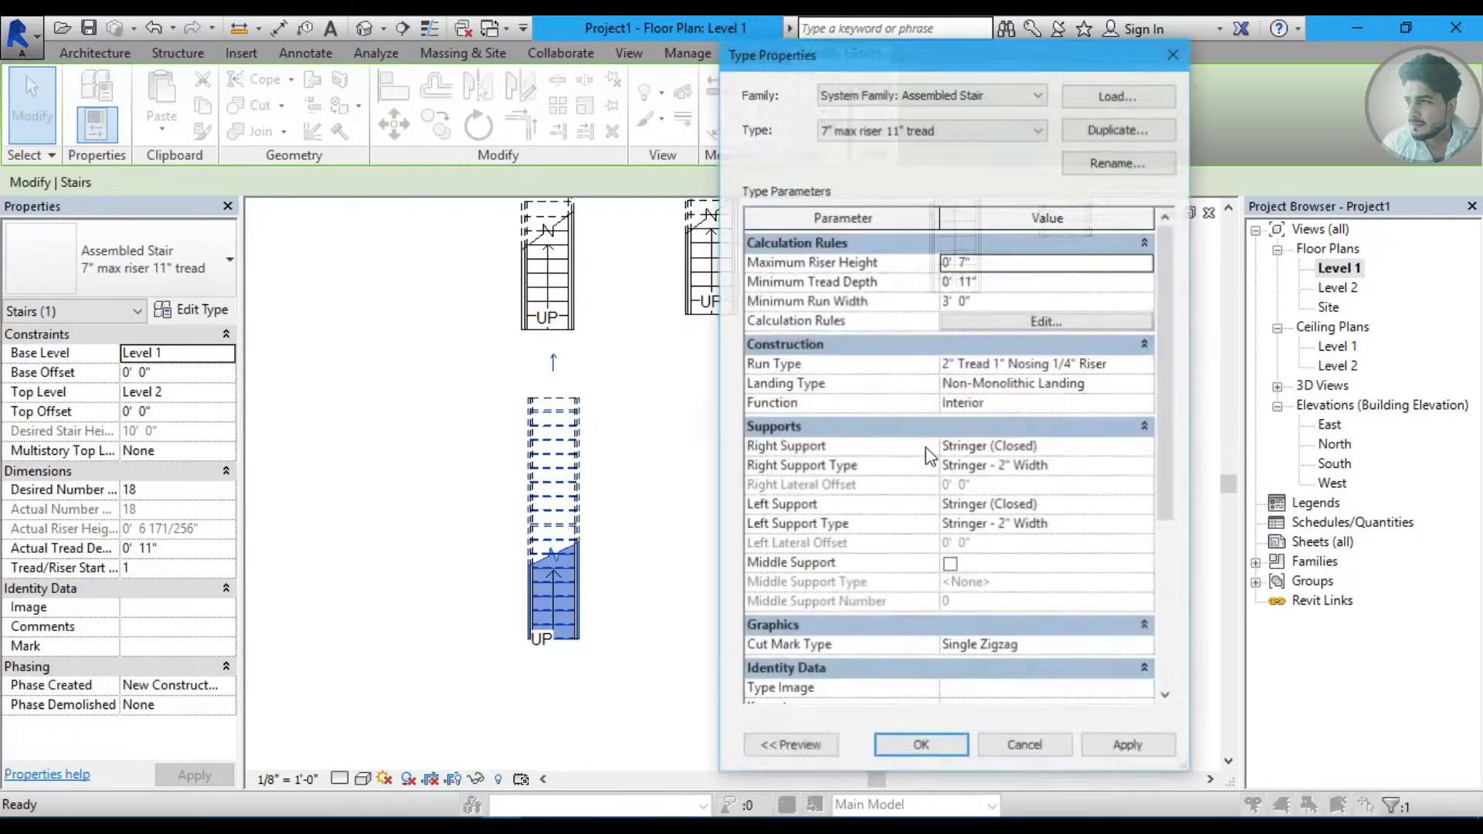
# Check the new stair's run type, then open the original stair's Type Properties.
pyautogui.click(1151, 370)
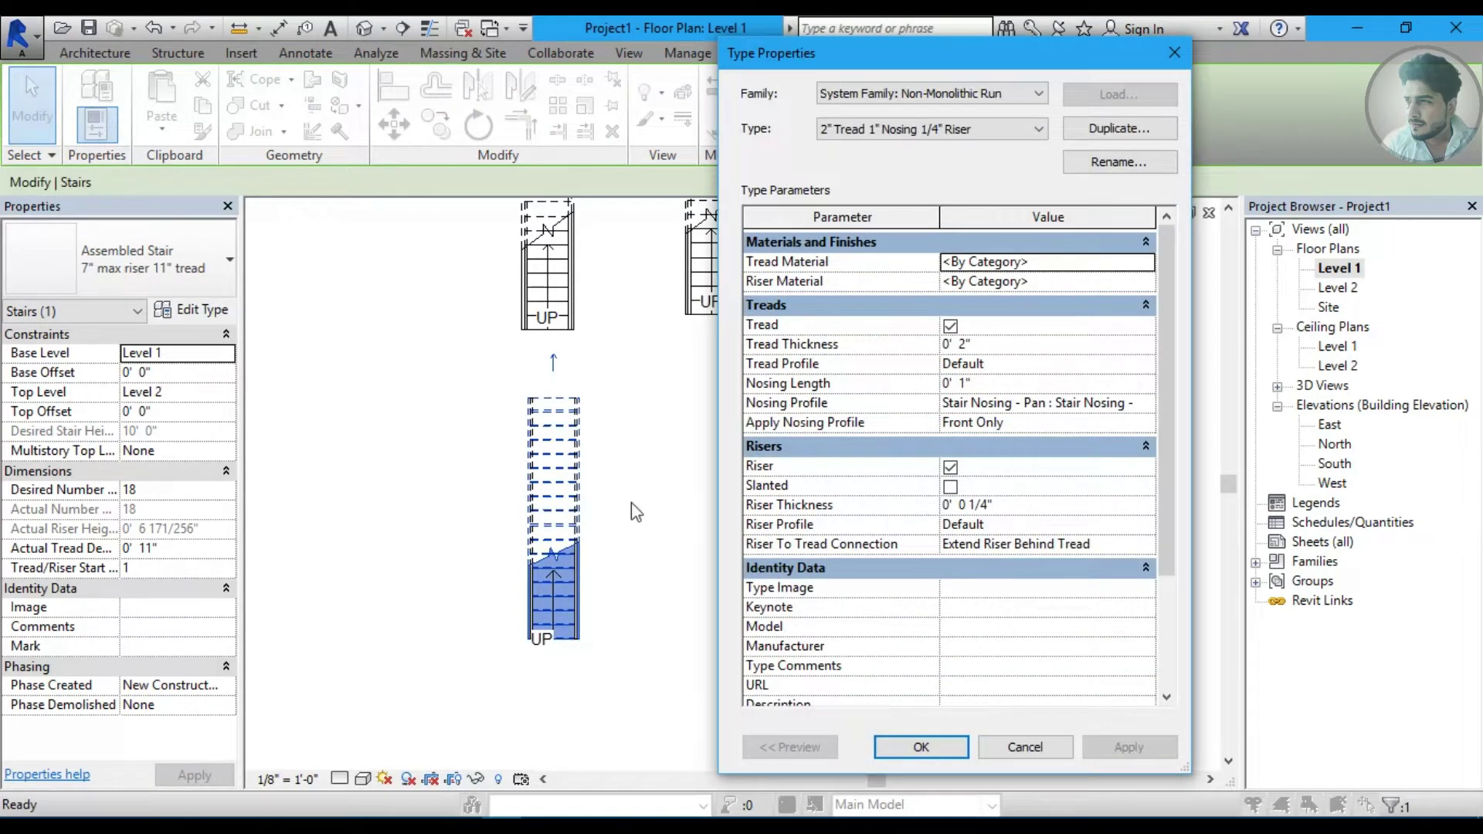
pyautogui.press('Return')
pyautogui.click(921, 747)
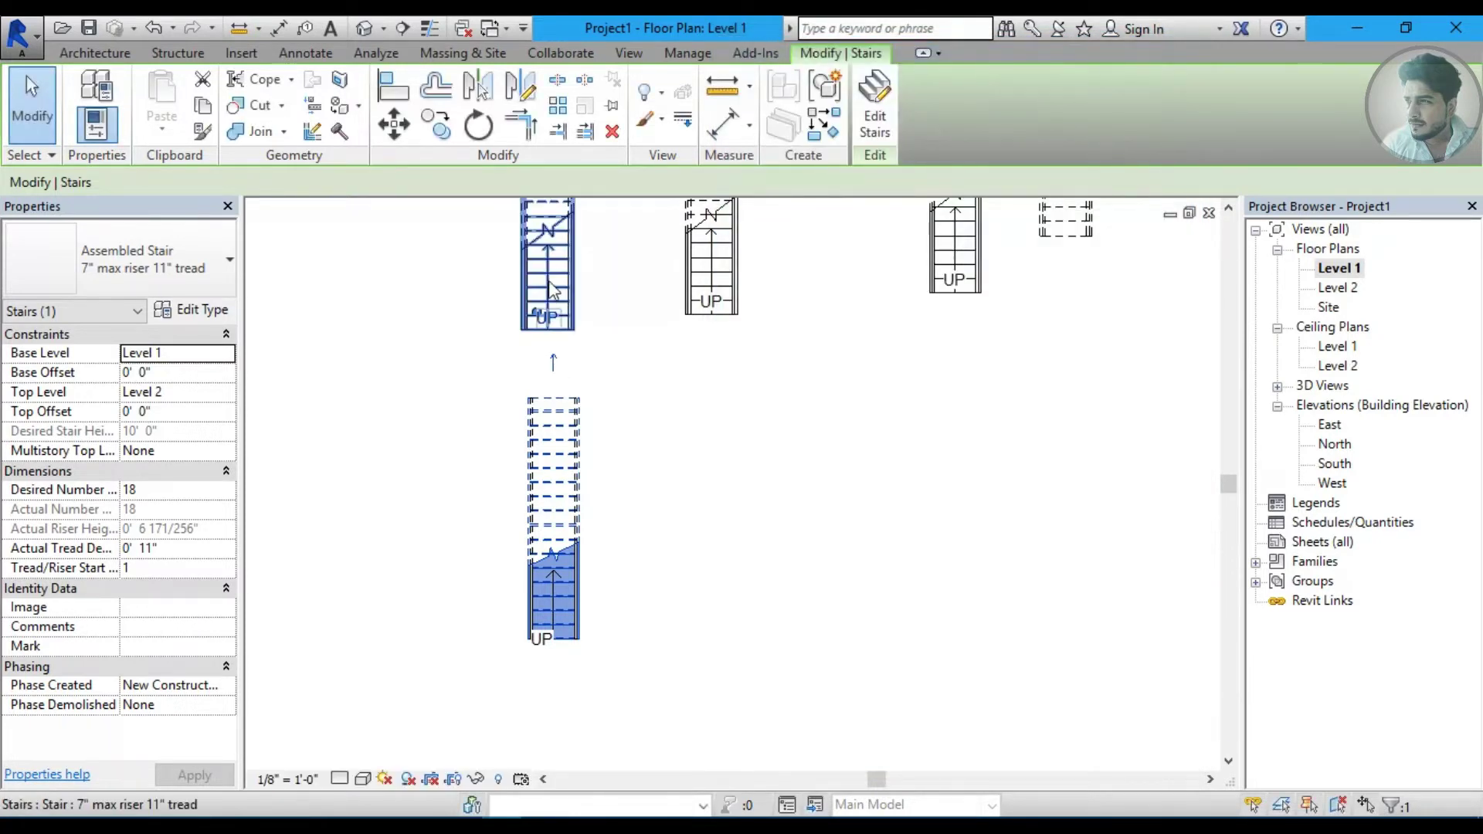
pyautogui.click(551, 290)
pyautogui.click(204, 310)
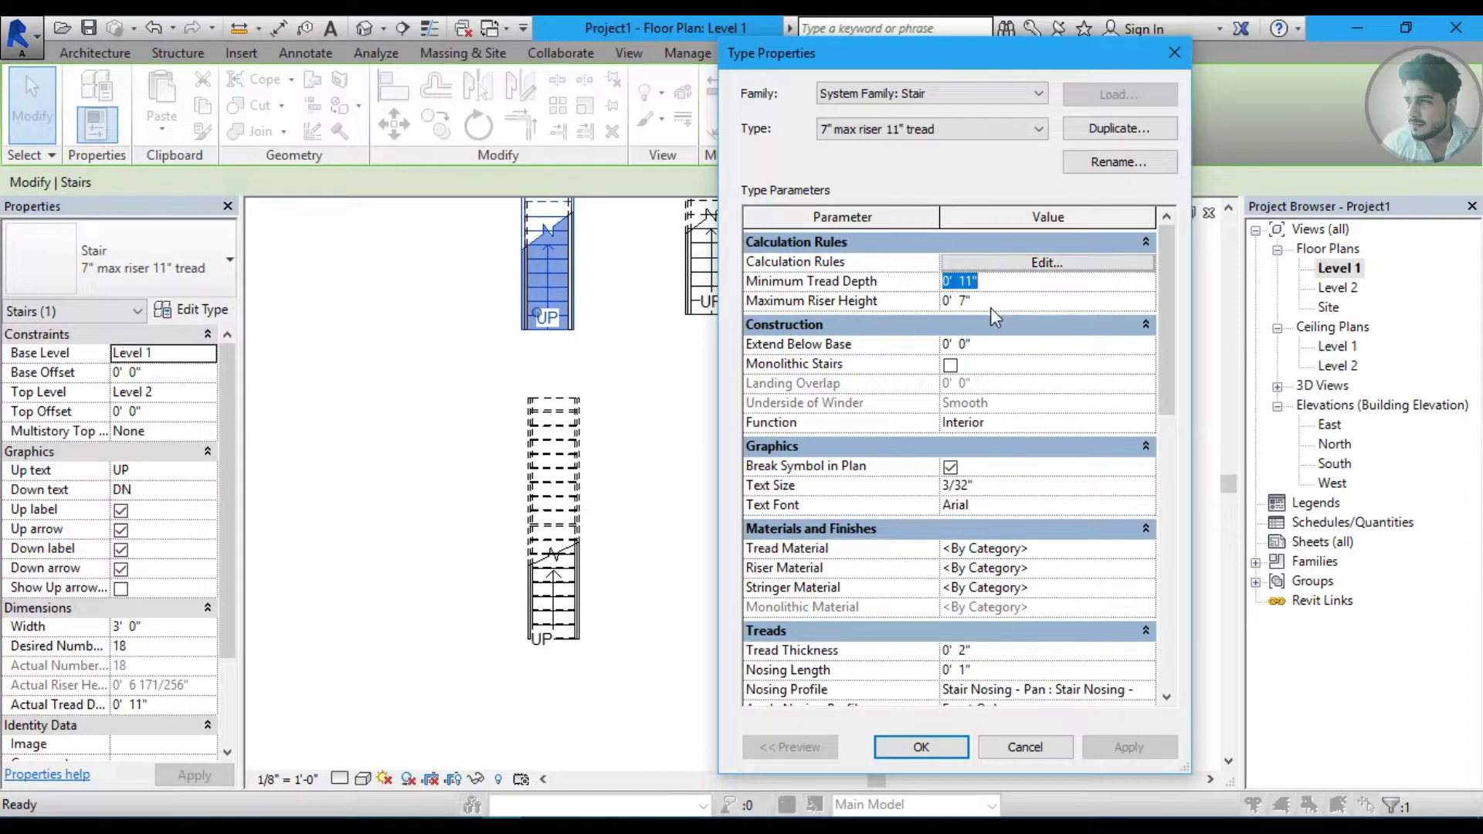
pyautogui.click(991, 303)
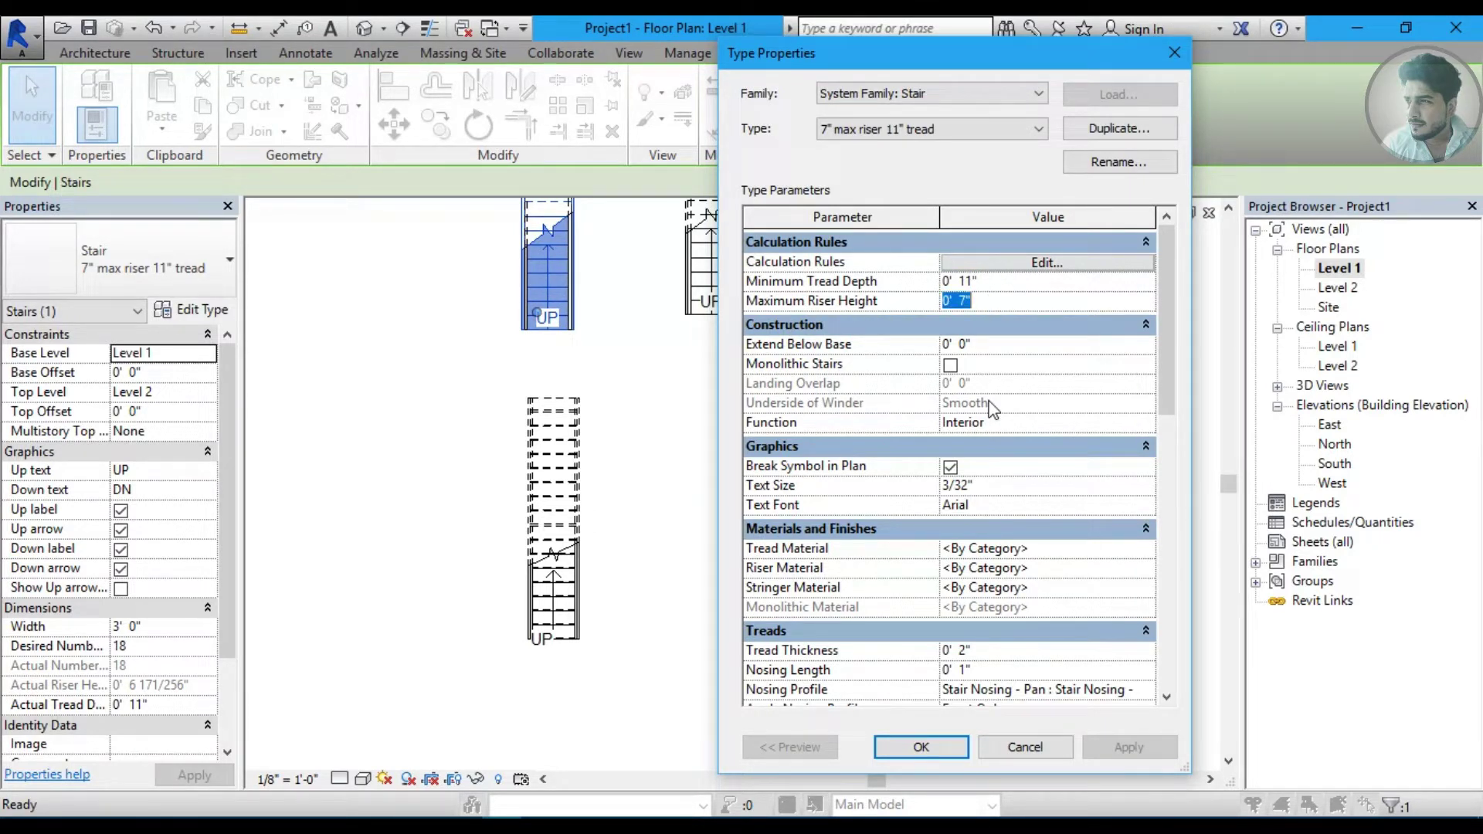
pyautogui.moveTo(1166, 350); pyautogui.dragTo(1161, 417)
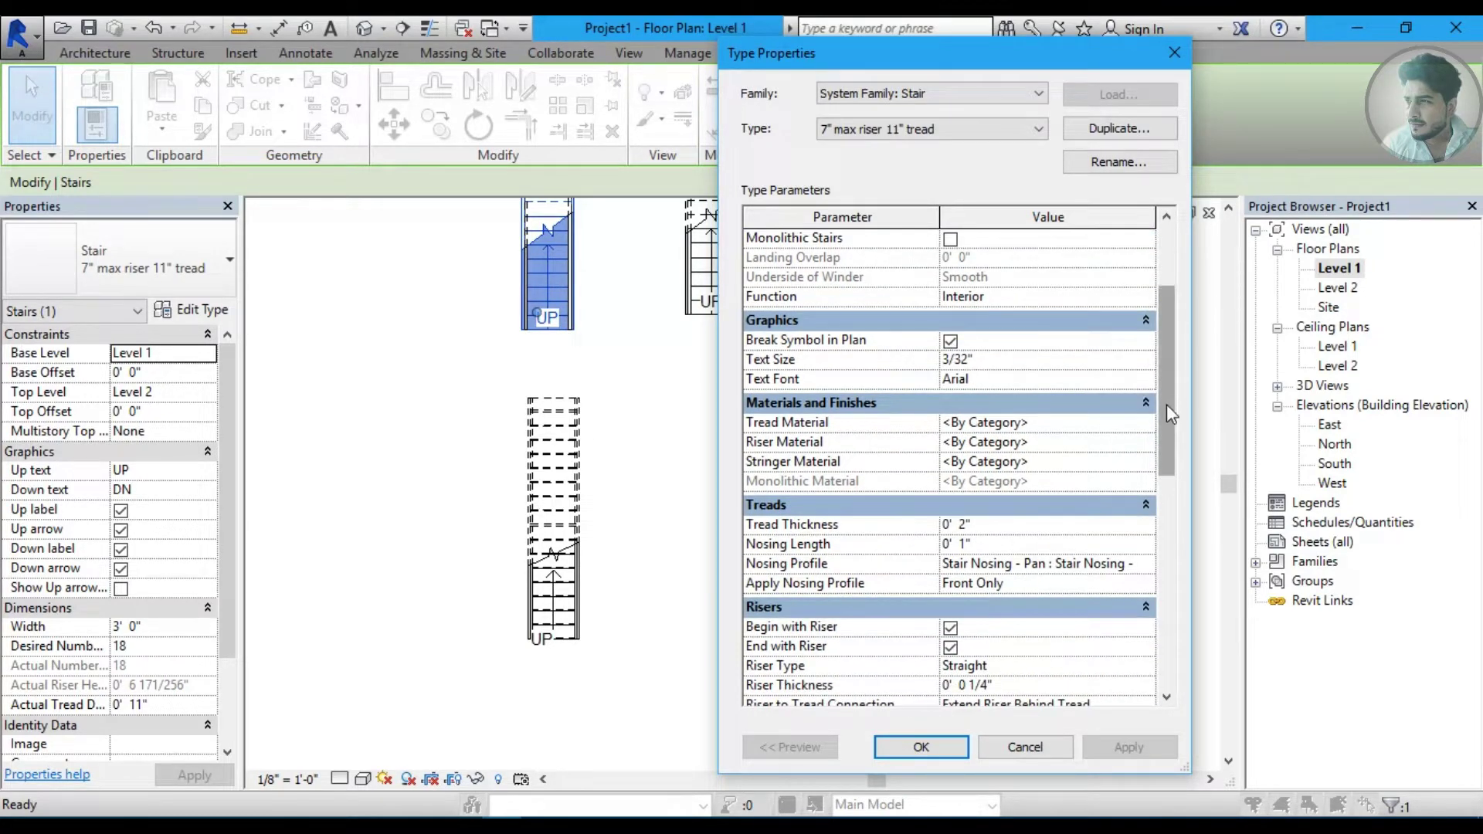
pyautogui.moveTo(1166, 405); pyautogui.dragTo(1161, 452)
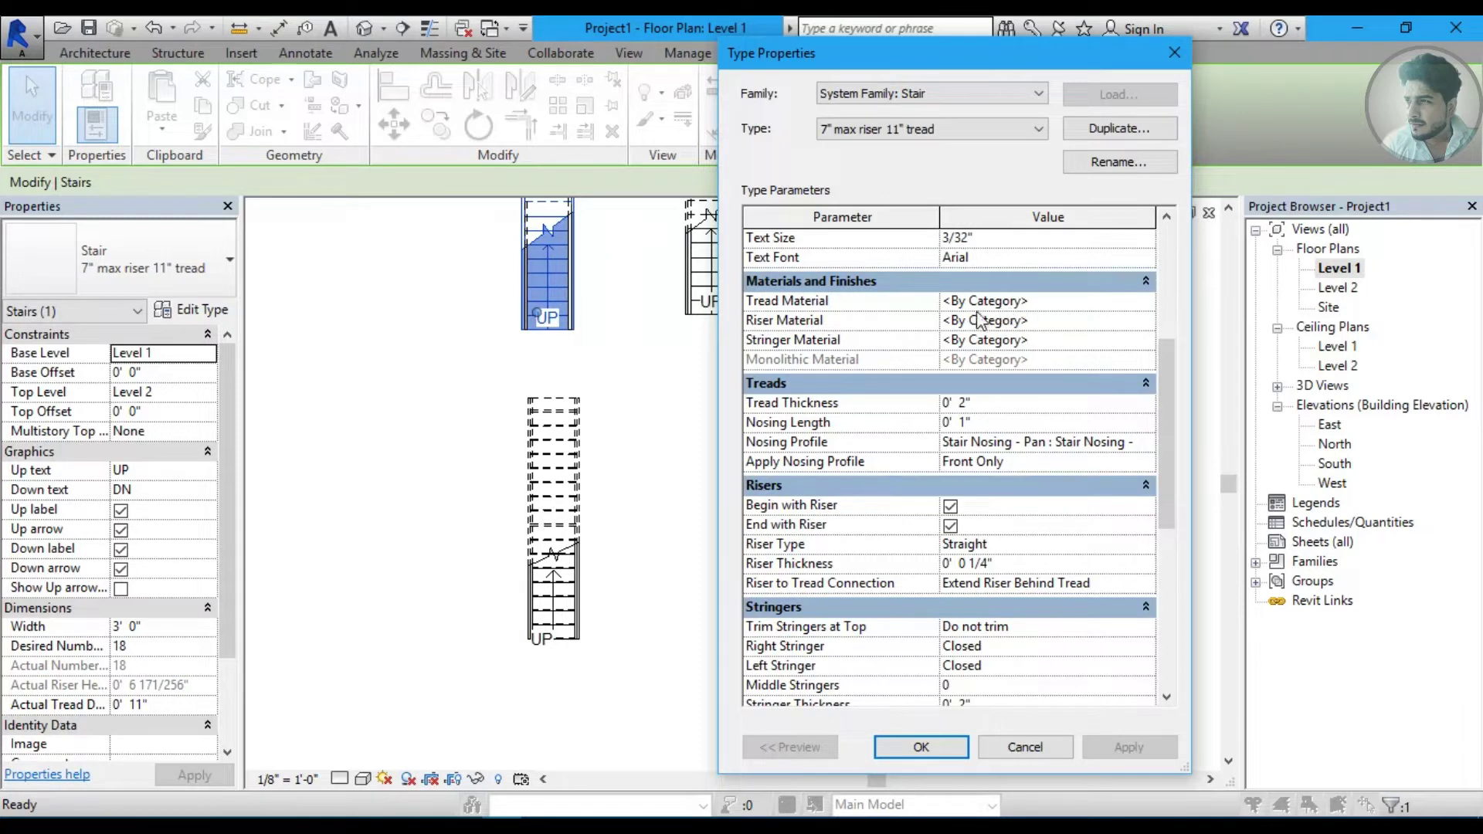
pyautogui.moveTo(1165, 406); pyautogui.dragTo(1166, 454)
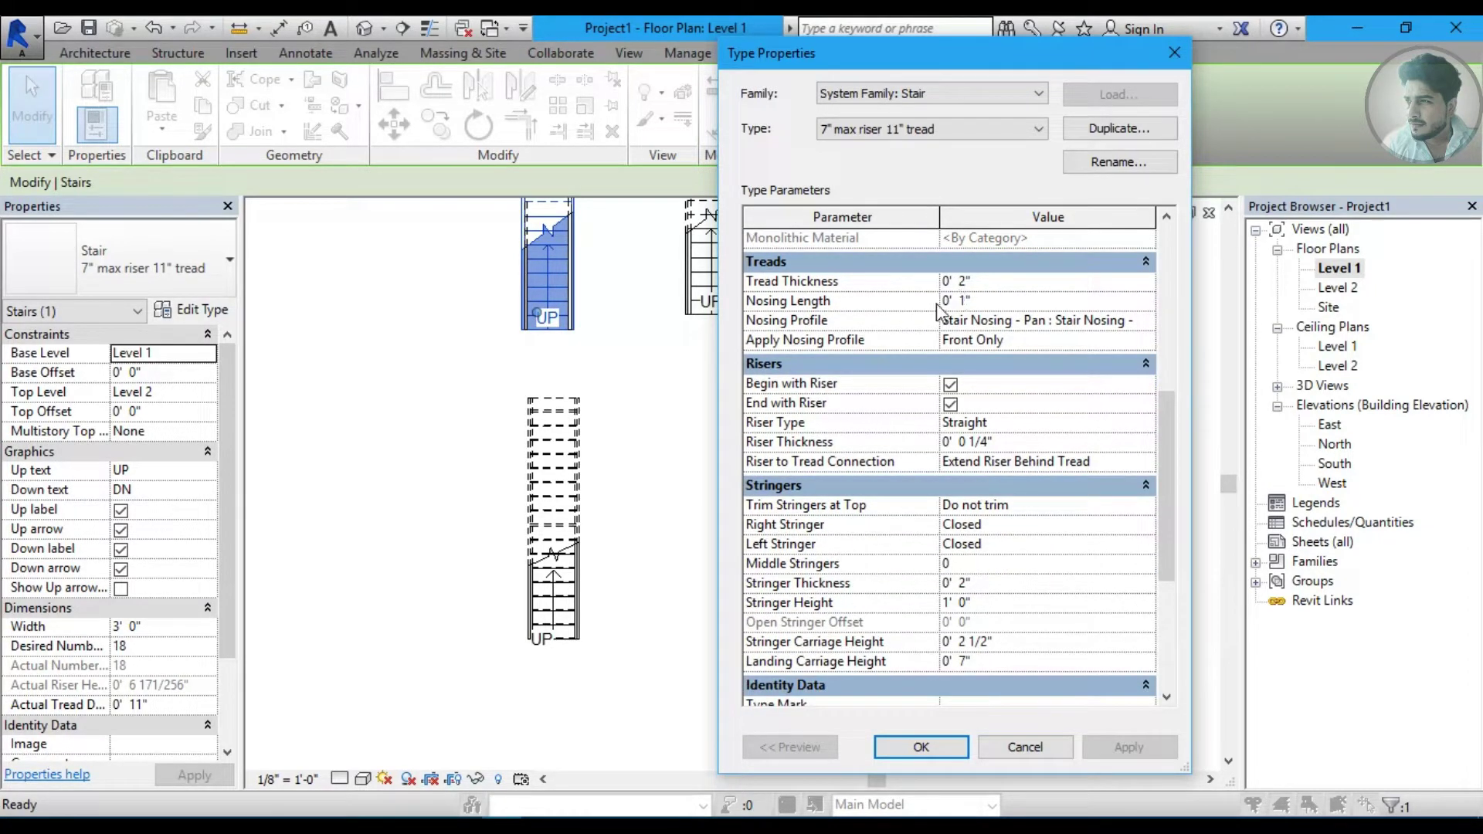
pyautogui.click(982, 340)
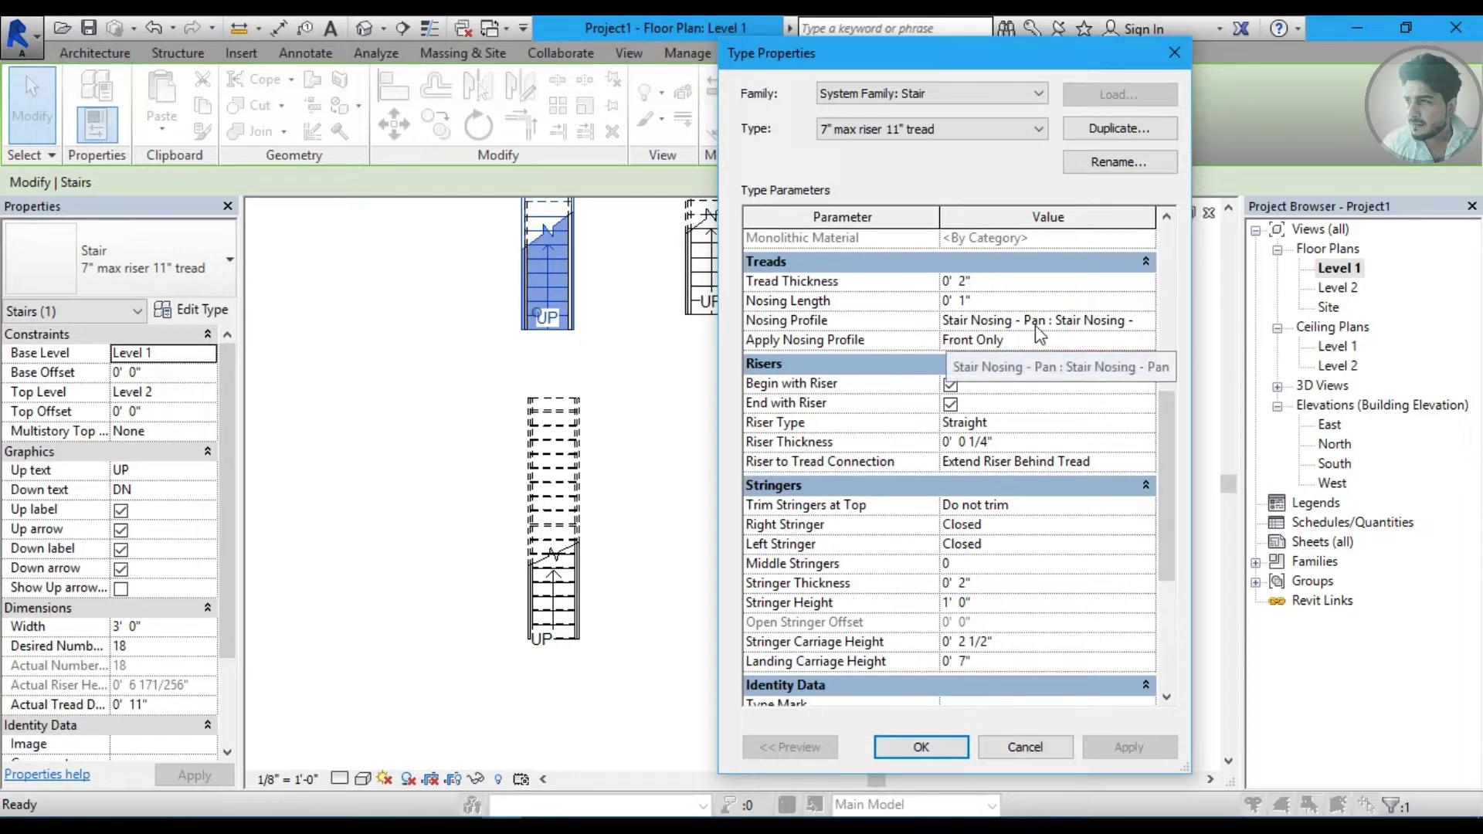
pyautogui.click(1145, 341)
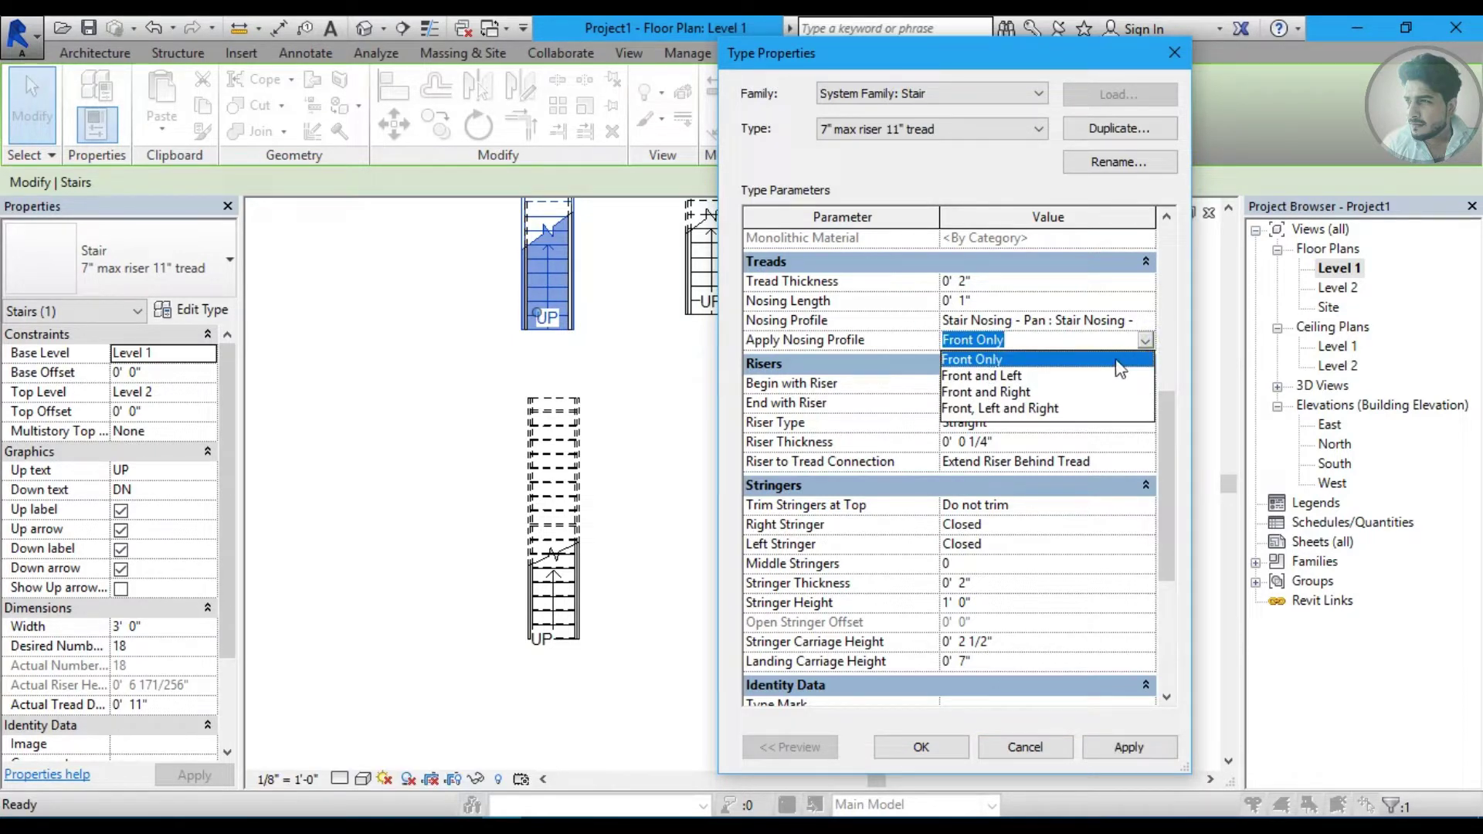
pyautogui.click(1151, 344)
pyautogui.scroll(-2, 952, 349)
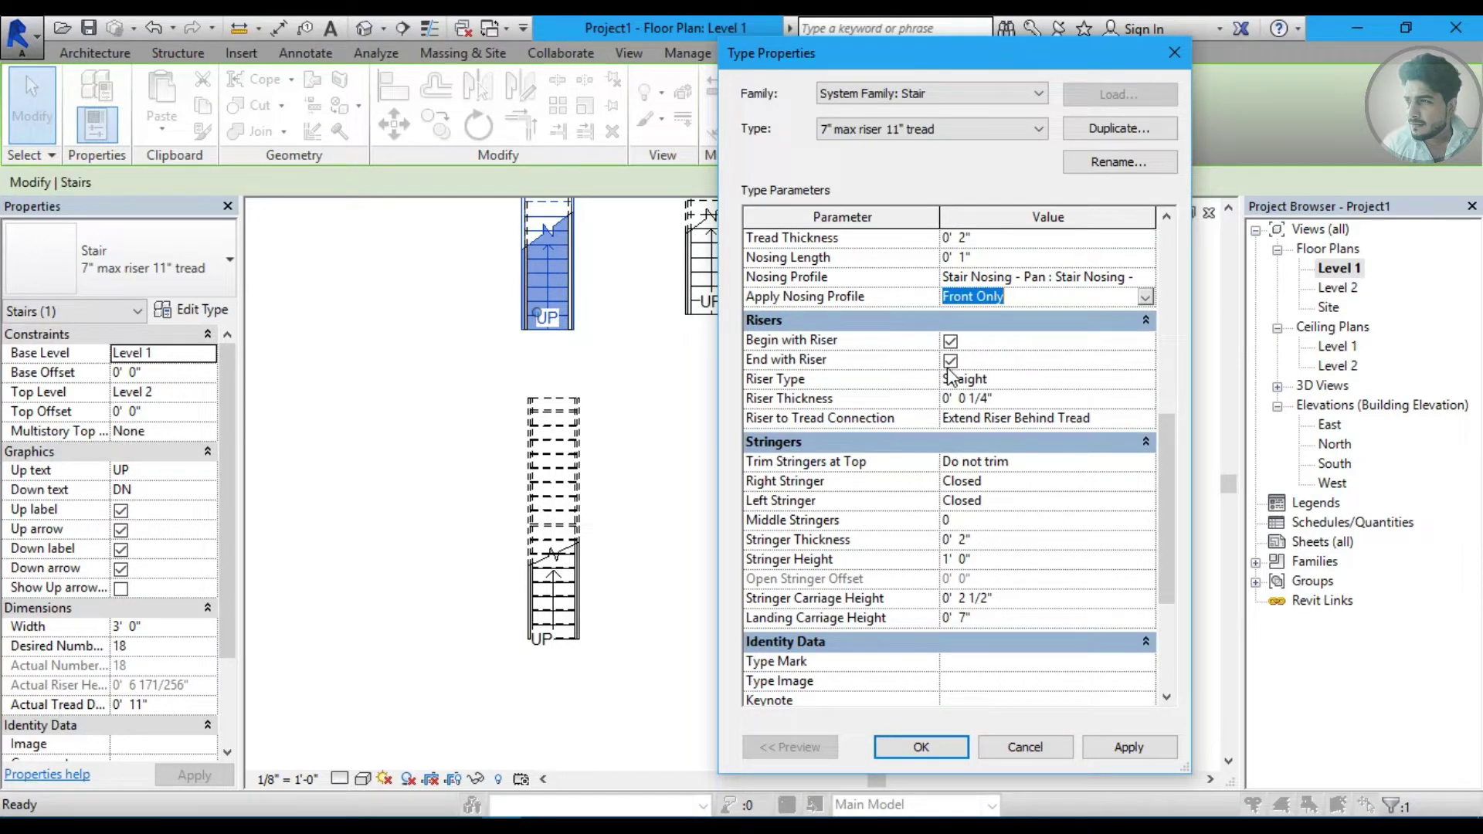
pyautogui.click(1026, 378)
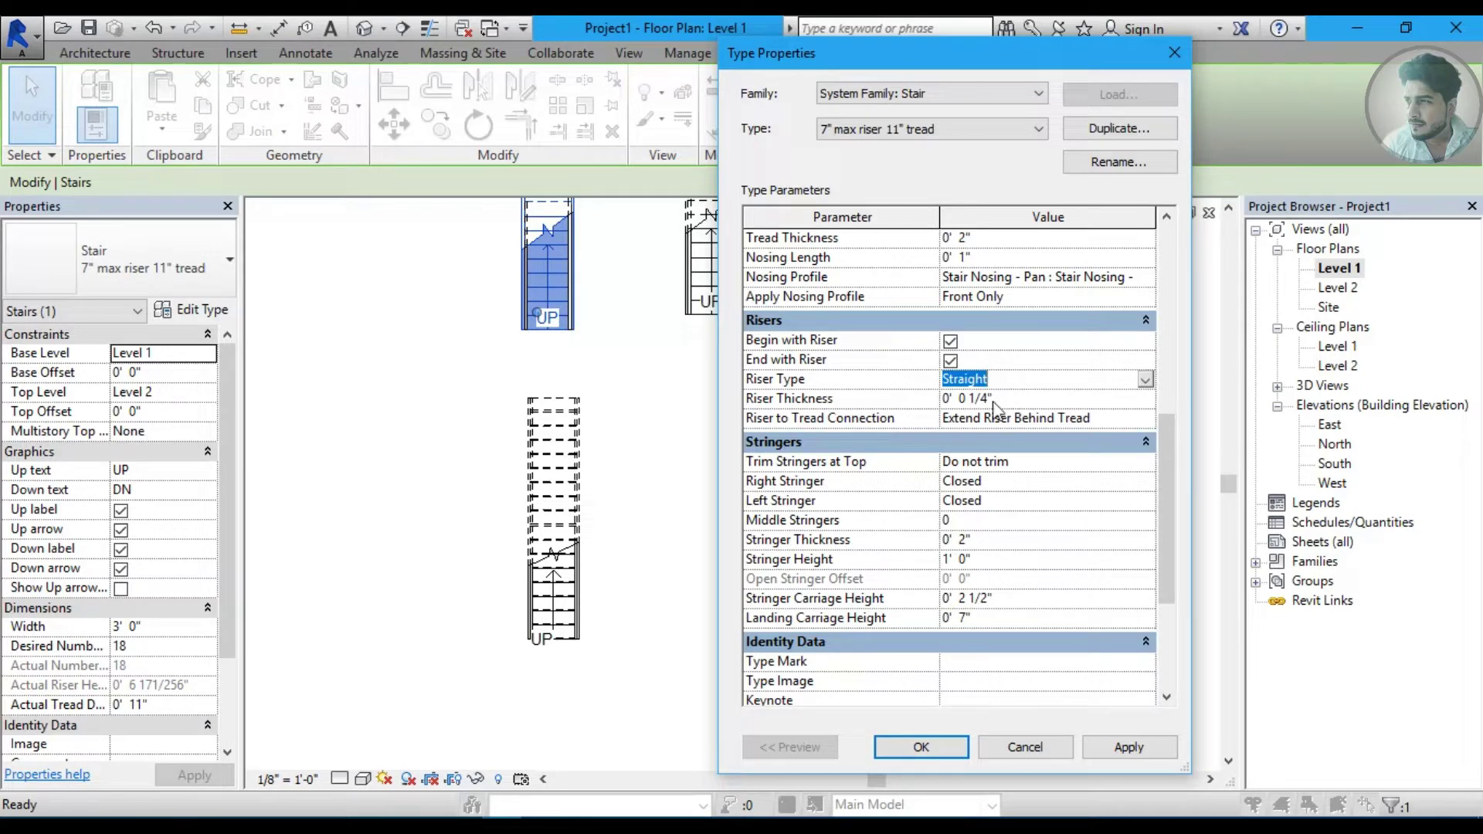
pyautogui.click(1029, 400)
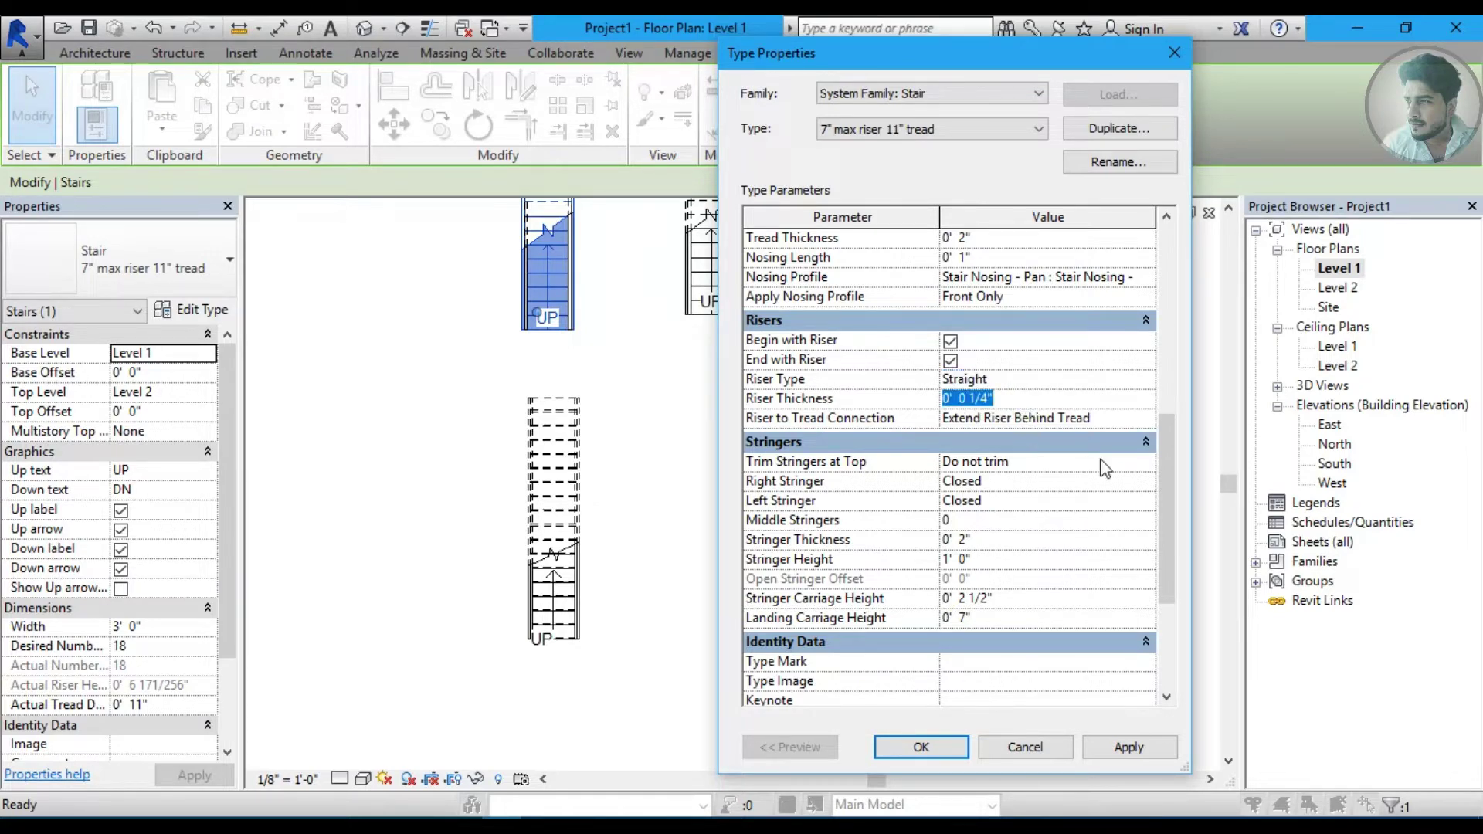
pyautogui.scroll(-3, 1024, 422)
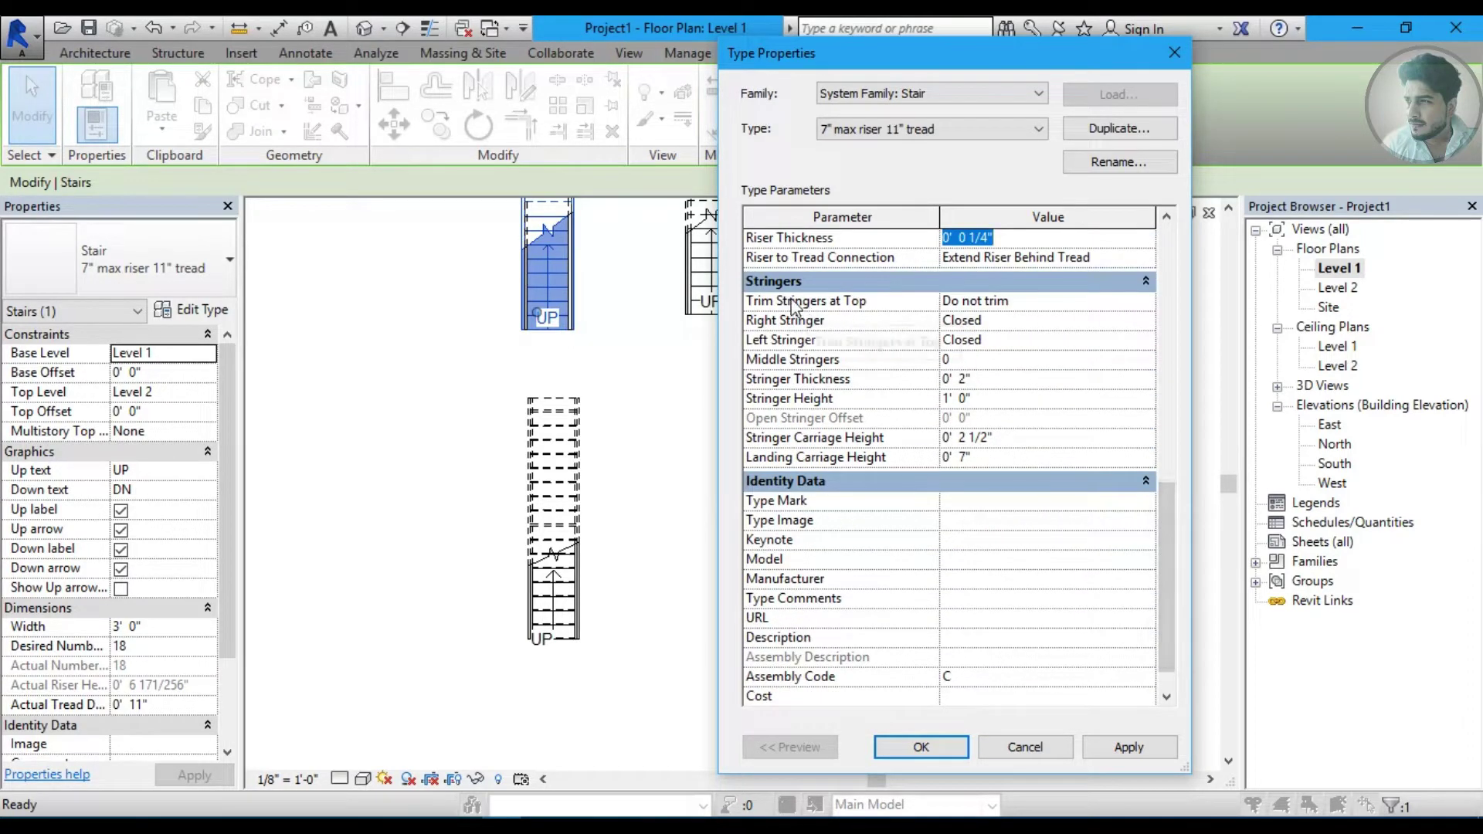
pyautogui.click(1040, 303)
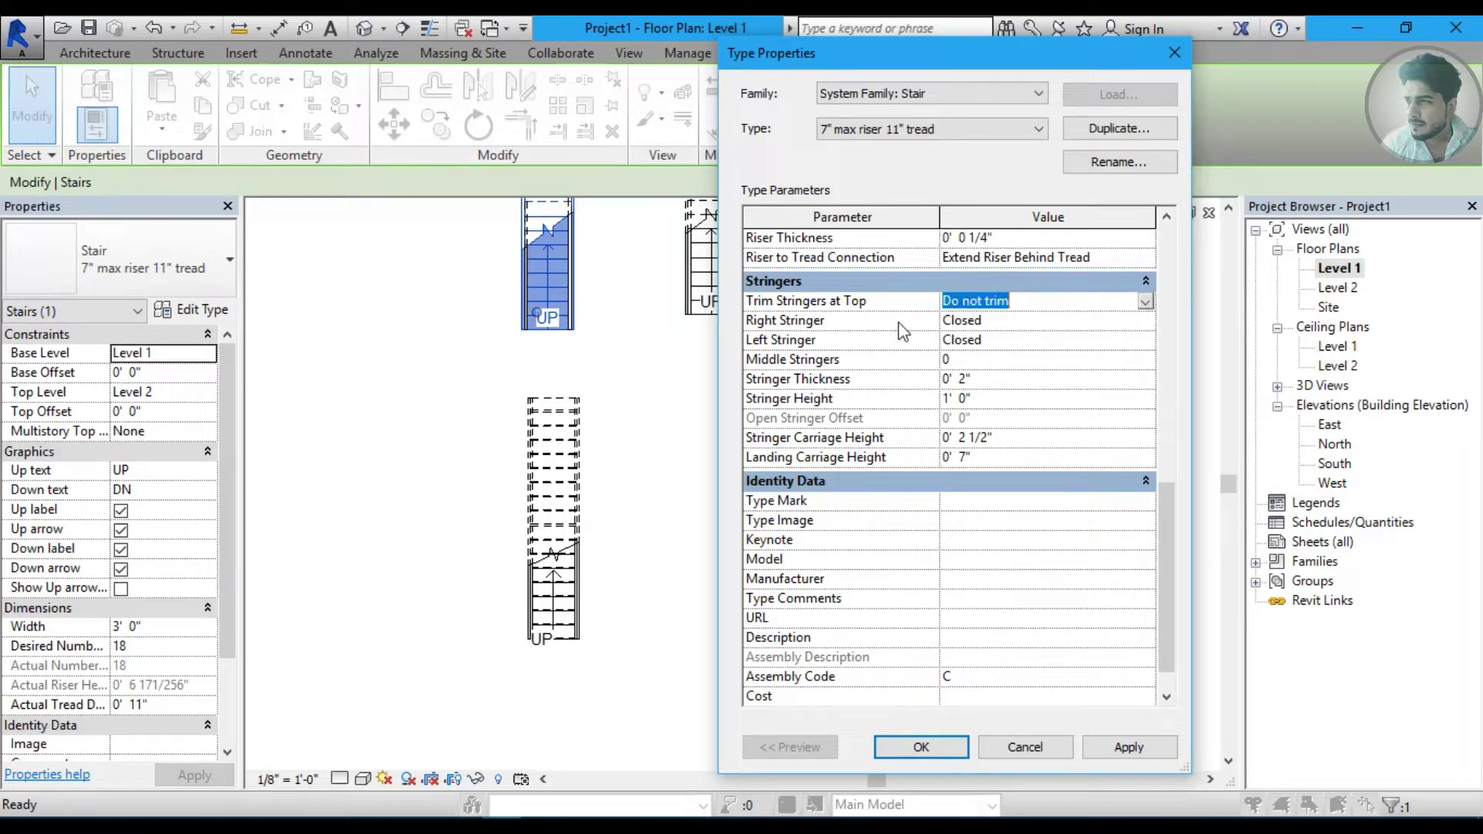
pyautogui.click(1142, 323)
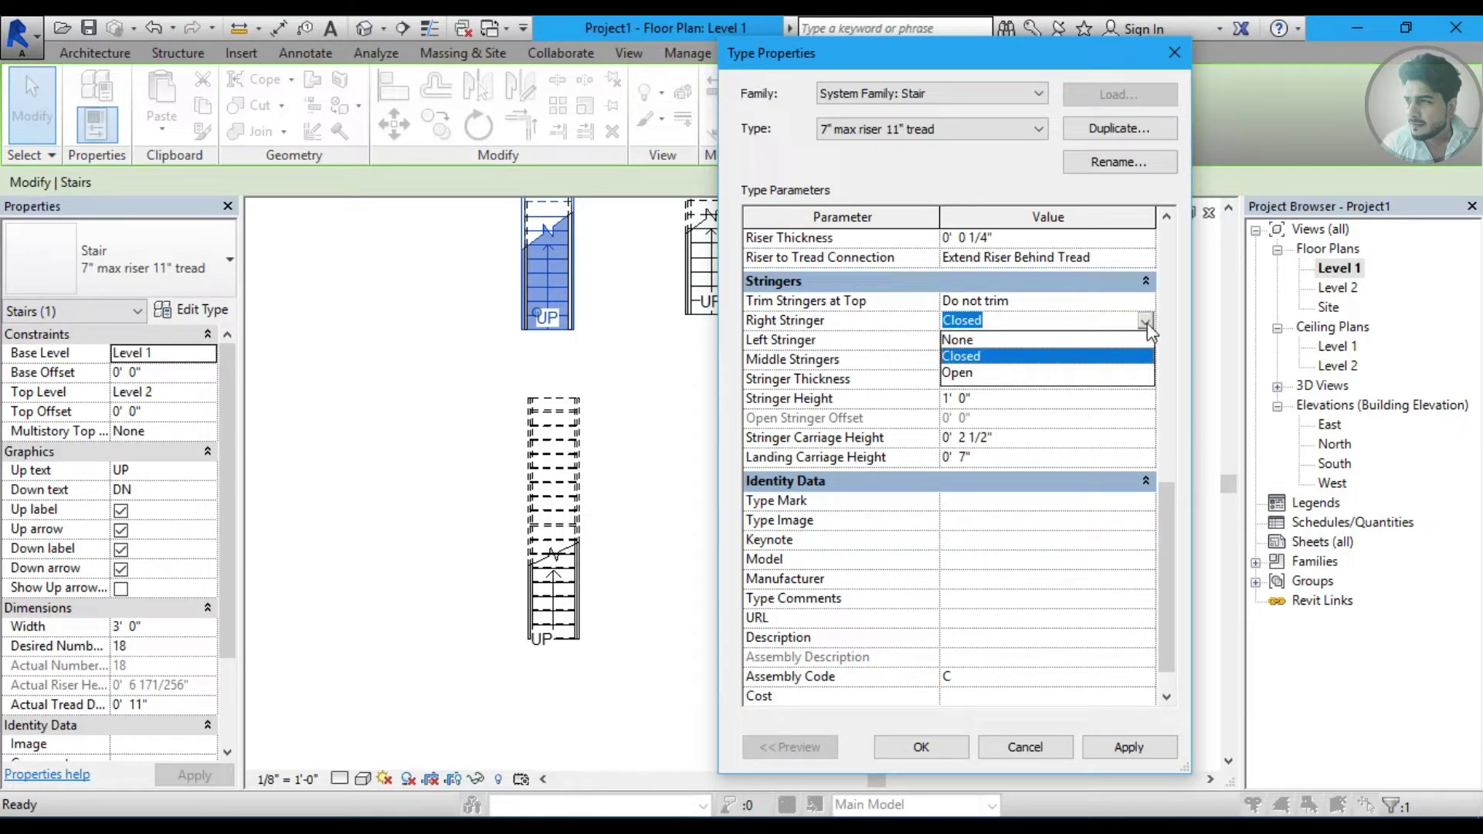
pyautogui.click(1146, 323)
pyautogui.scroll(-1, 977, 487)
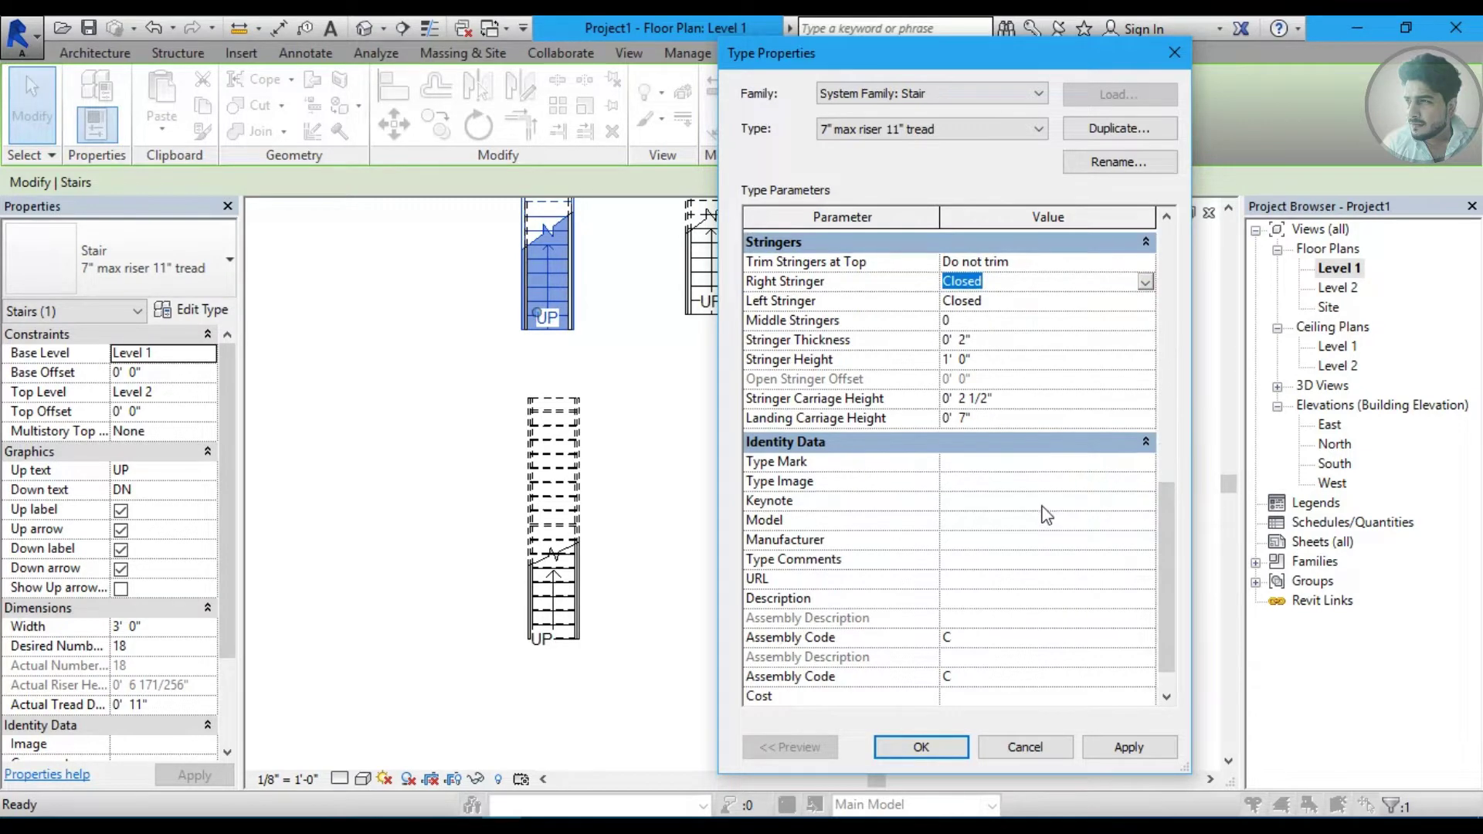
pyautogui.scroll(4, 1051, 513)
pyautogui.scroll(2, 1082, 503)
pyautogui.scroll(1, 1085, 492)
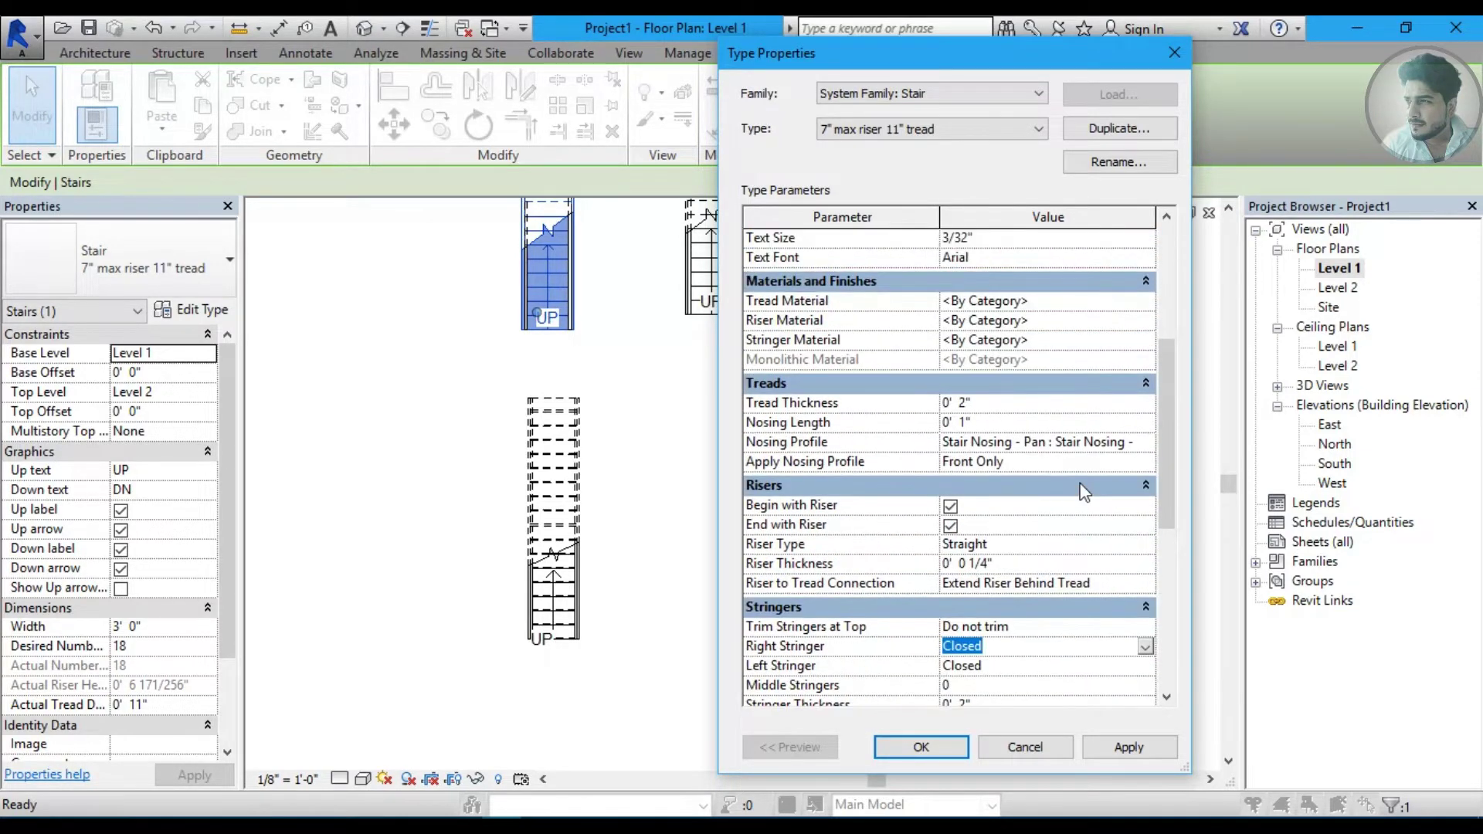
pyautogui.click(1025, 747)
pyautogui.click(721, 473)
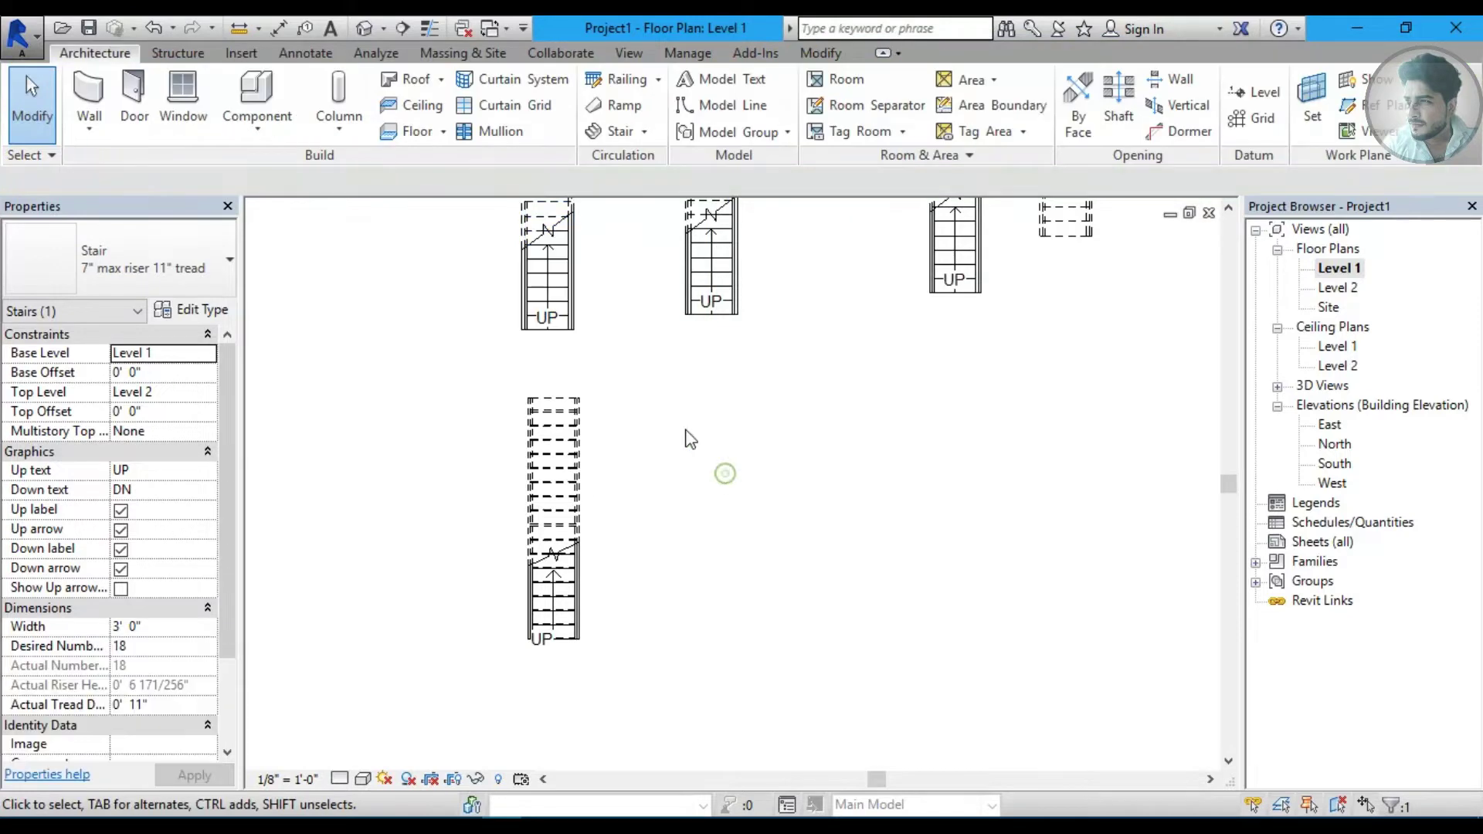
# Delete the lower straight stair and the L-shaped and U-shaped stairs.
pyautogui.moveTo(606, 352); pyautogui.dragTo(452, 504)
pyautogui.press('Delete')
pyautogui.moveTo(593, 451)
pyautogui.mouseDown(button='middle')
pyautogui.moveTo(594, 560)
pyautogui.moveTo(635, 661)
pyautogui.mouseUp(button='middle')
pyautogui.press('Escape')
pyautogui.moveTo(1156, 292)
pyautogui.mouseDown()
pyautogui.moveTo(767, 588)
pyautogui.moveTo(706, 606)
pyautogui.mouseUp()
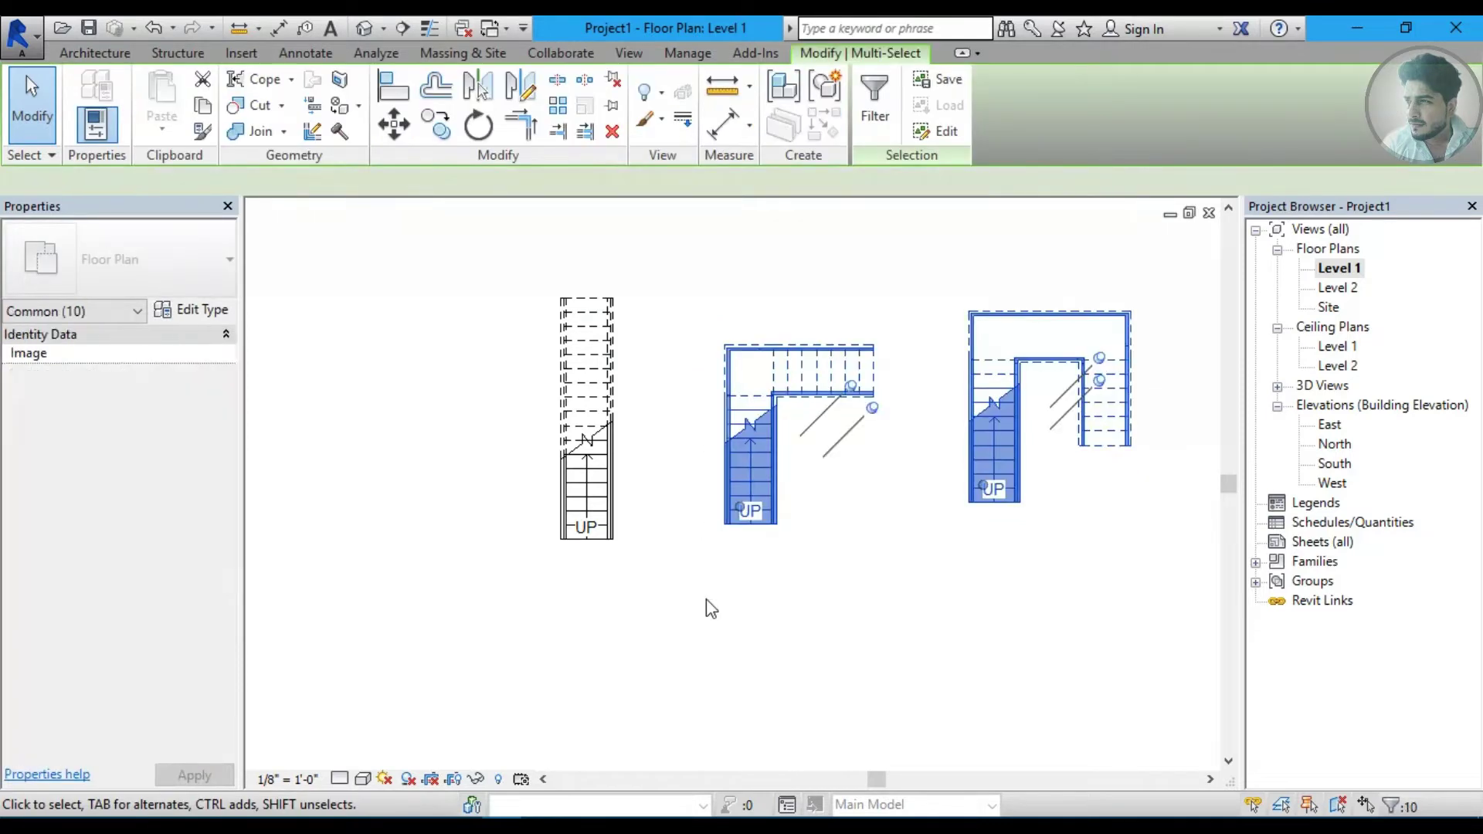
pyautogui.press('Delete')
# Open the remaining straight stair's sketch for editing.
pyautogui.scroll(1, 647, 434)
pyautogui.scroll(1, 669, 434)
pyautogui.click(648, 394)
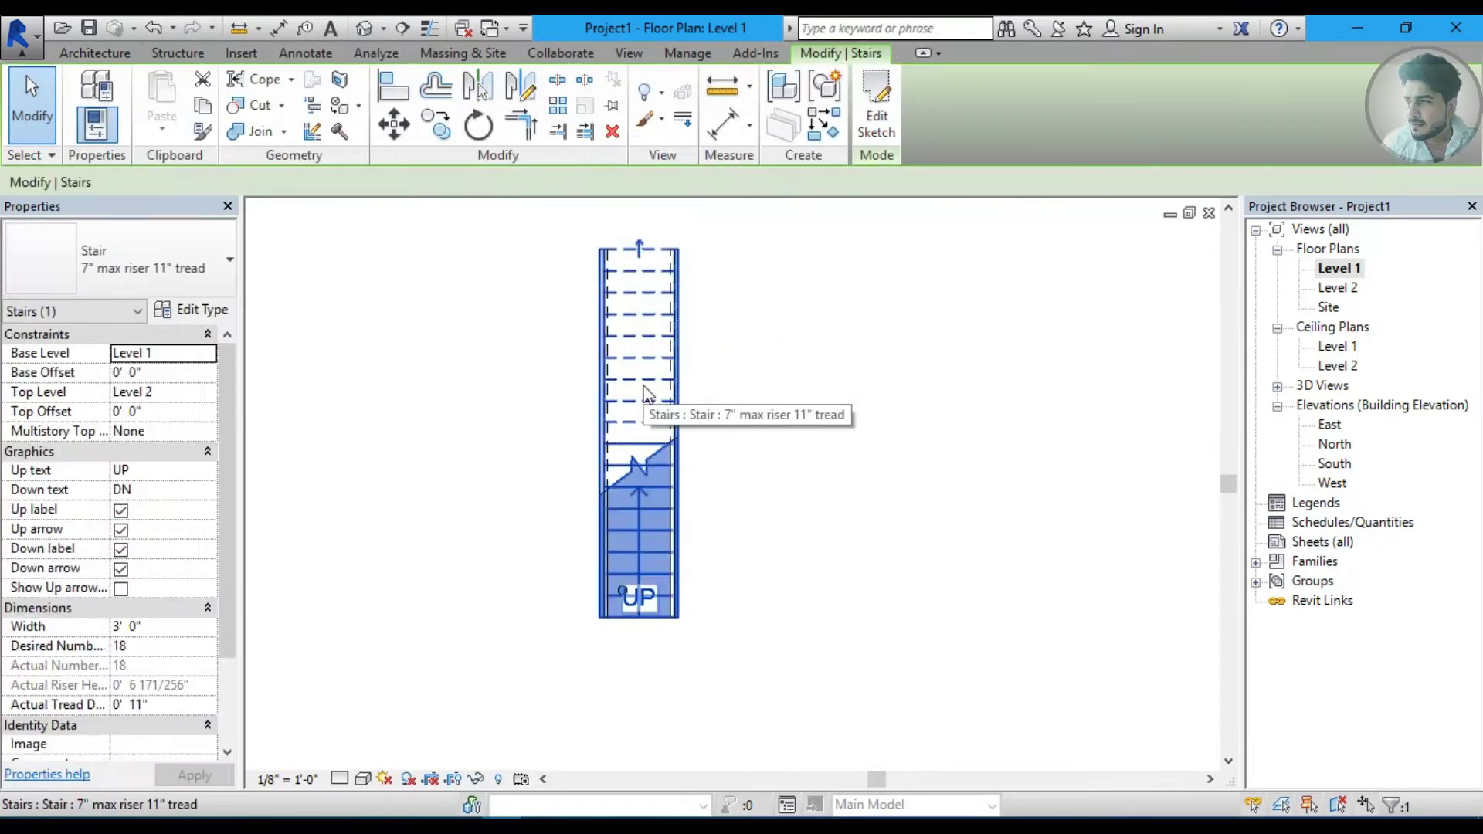
pyautogui.moveTo(647, 394); pyautogui.dragTo(666, 435, button='middle')
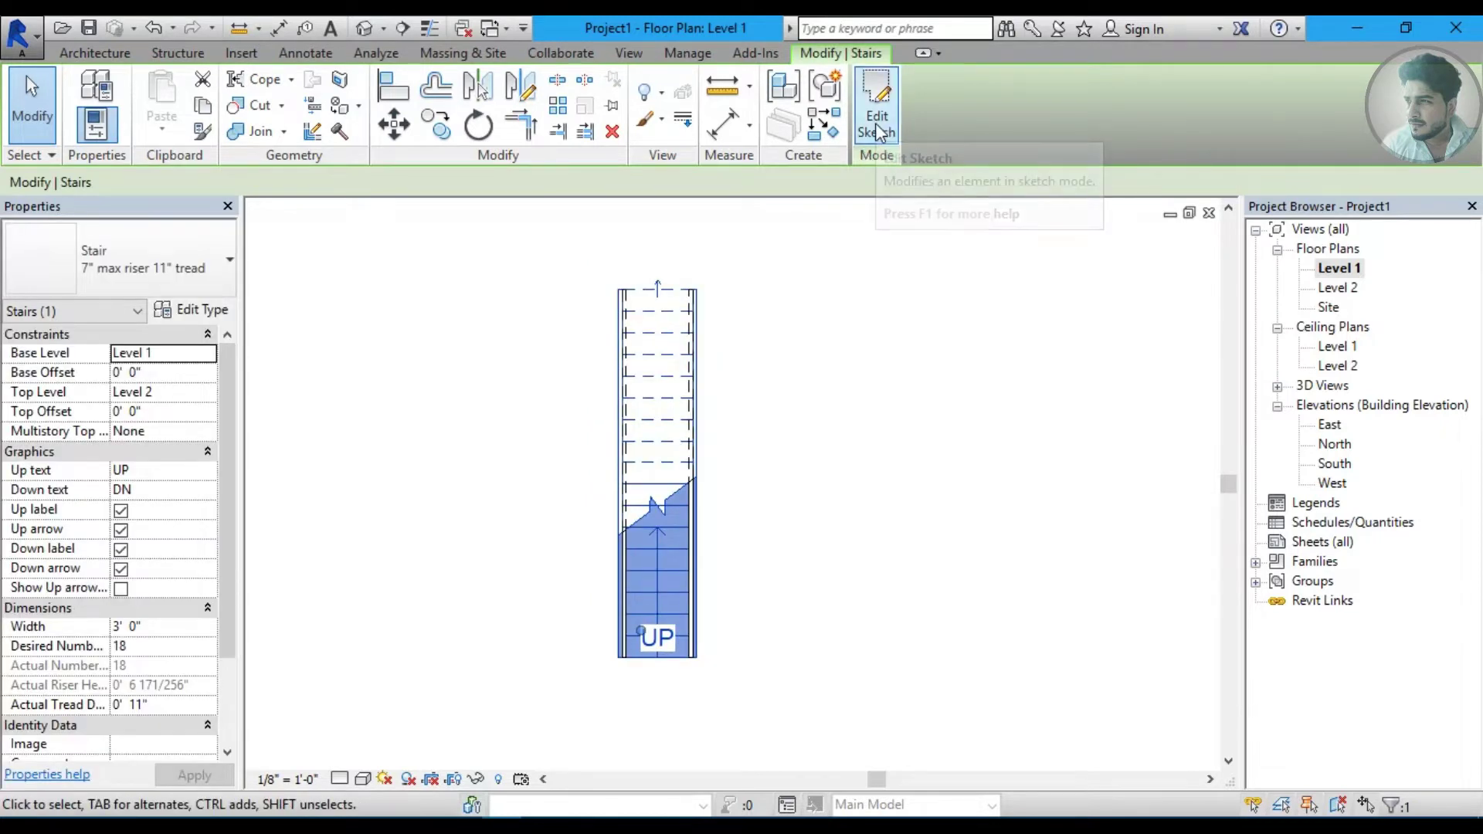
pyautogui.click(878, 127)
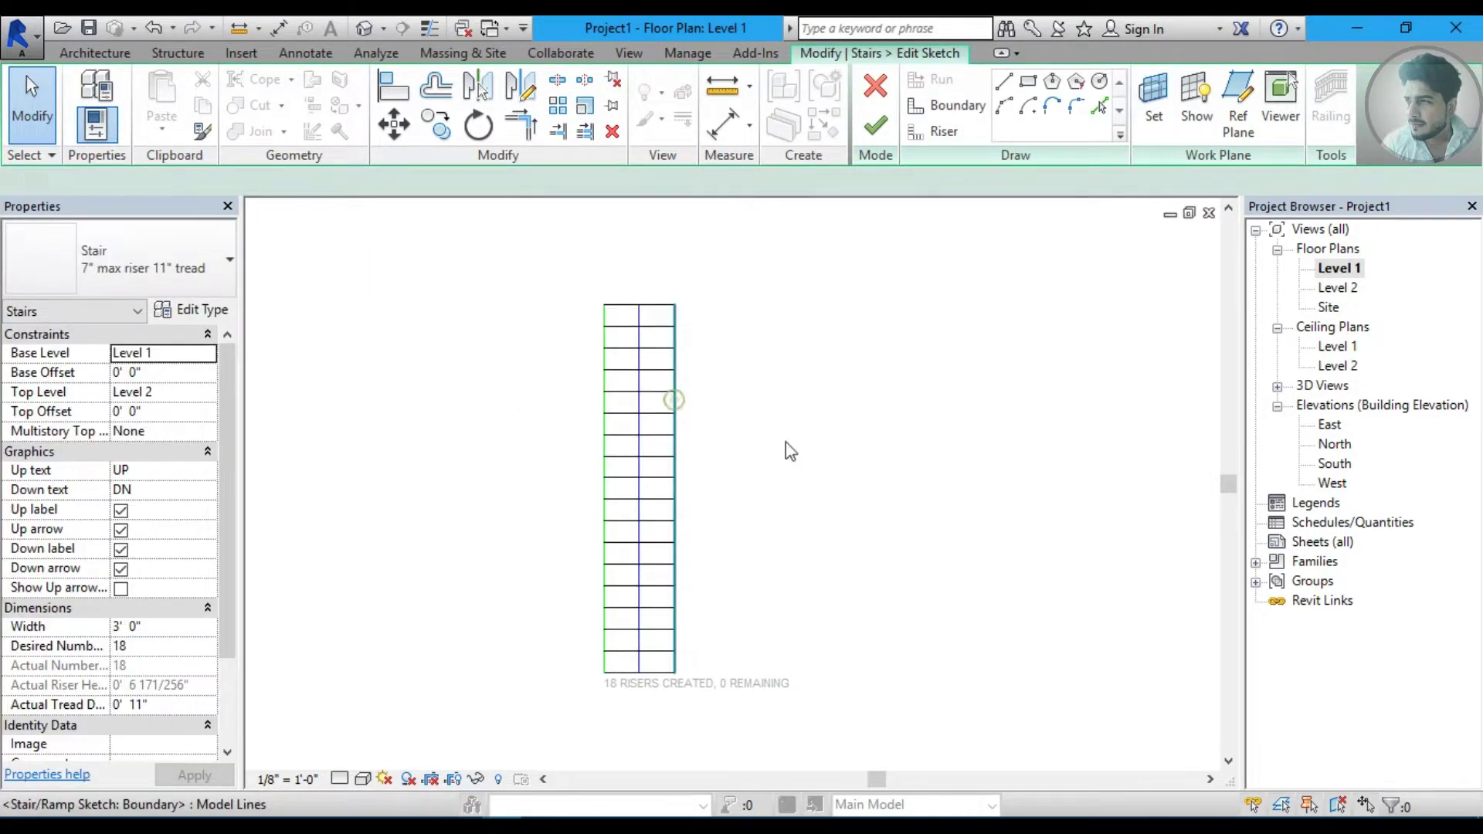
# Replace the stair's boundary lines with a slanted boundary from bottom riser to top right.
pyautogui.click(673, 397)
pyautogui.click(587, 414)
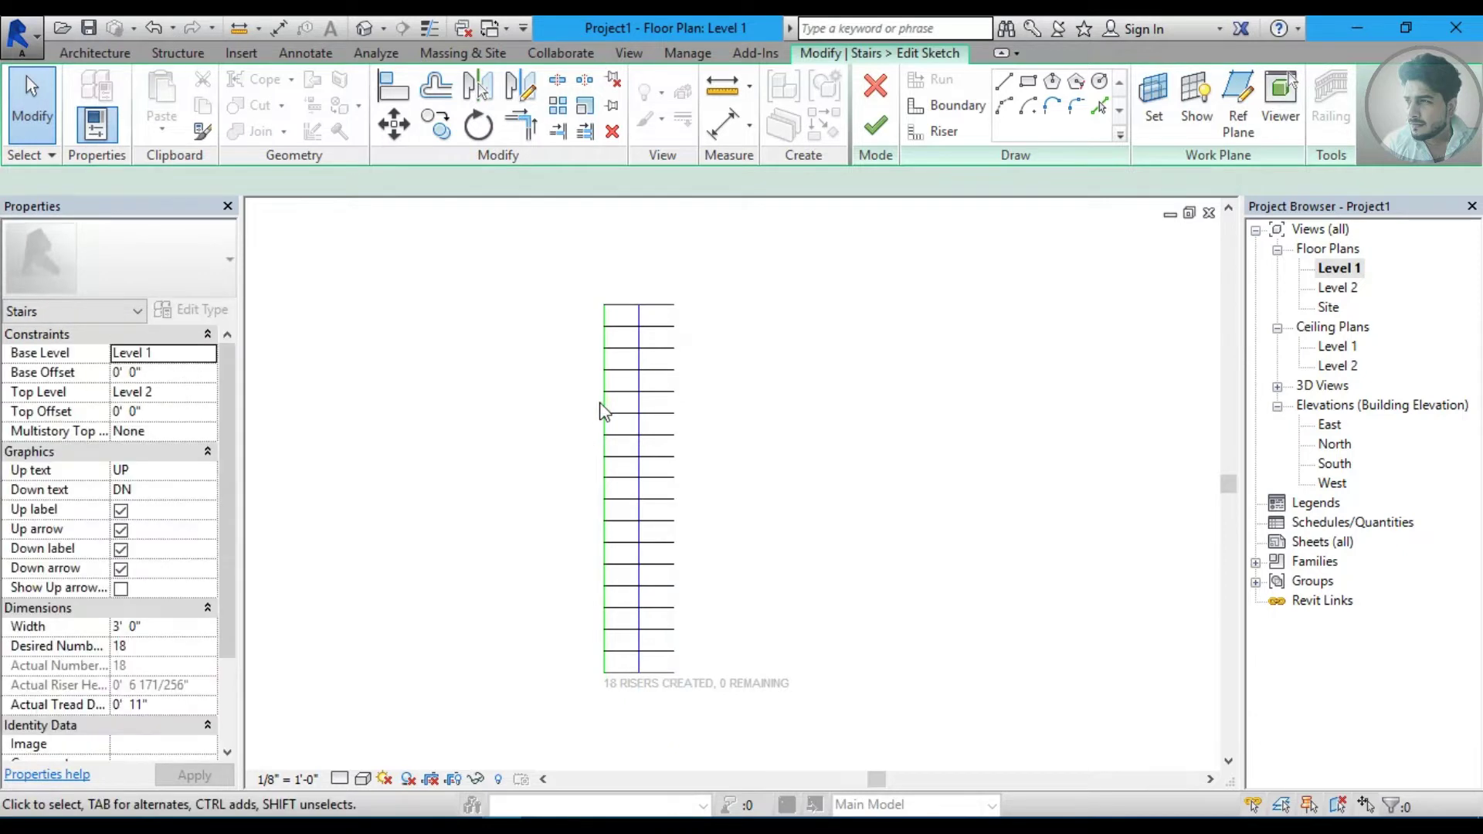
pyautogui.click(603, 409)
pyautogui.press('Delete')
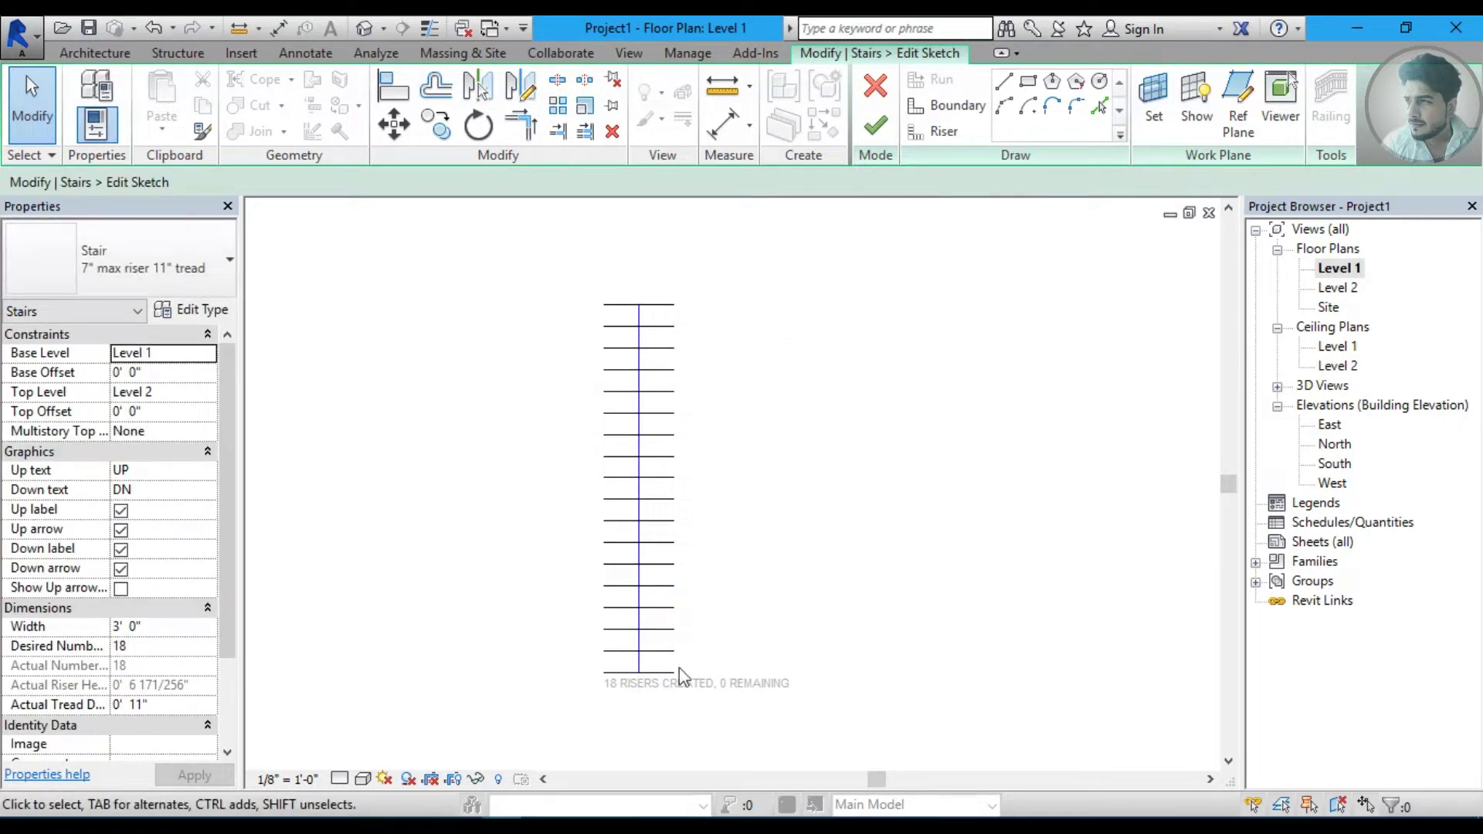
pyautogui.click(944, 106)
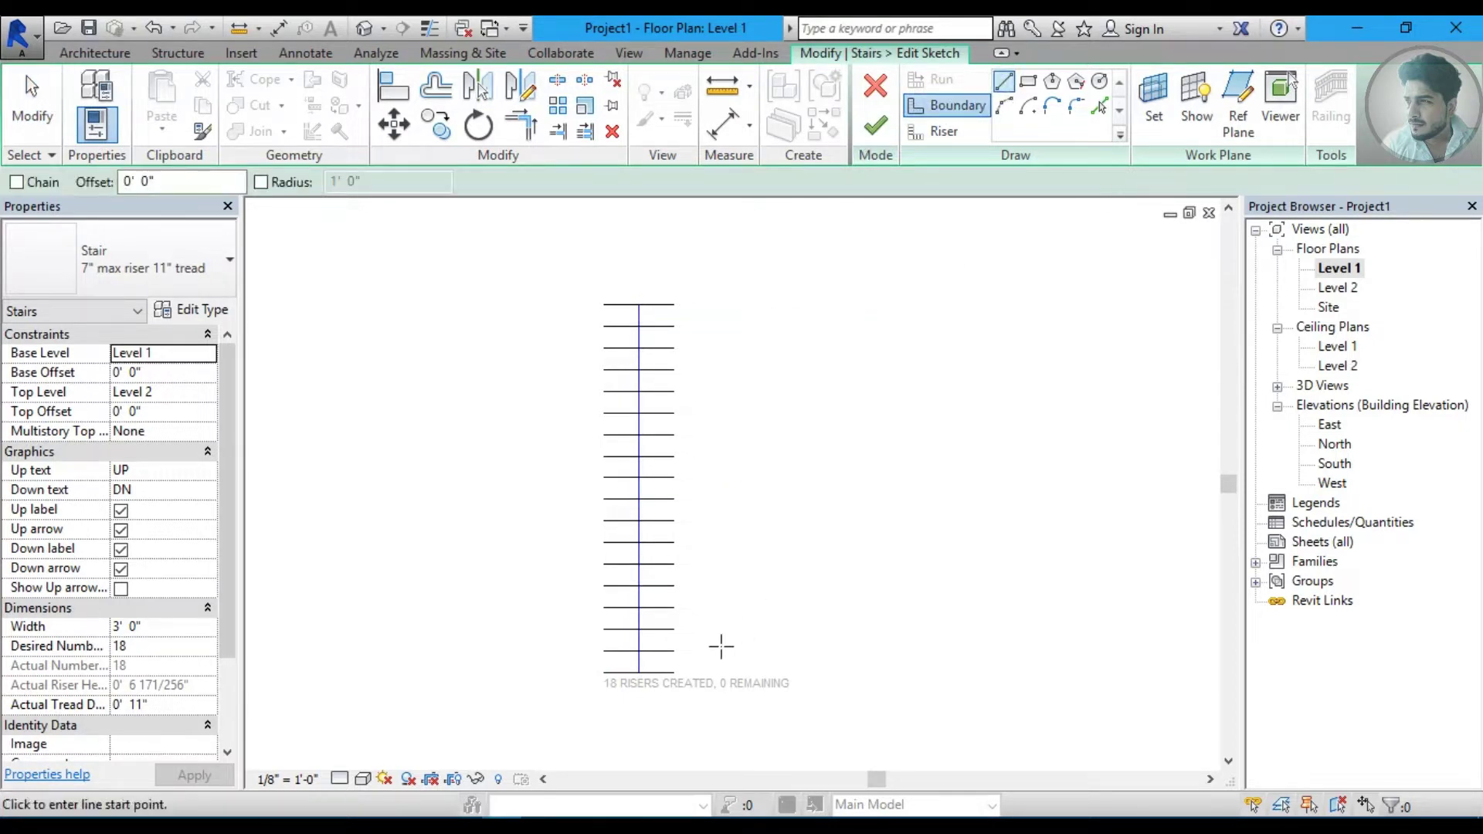
pyautogui.click(674, 672)
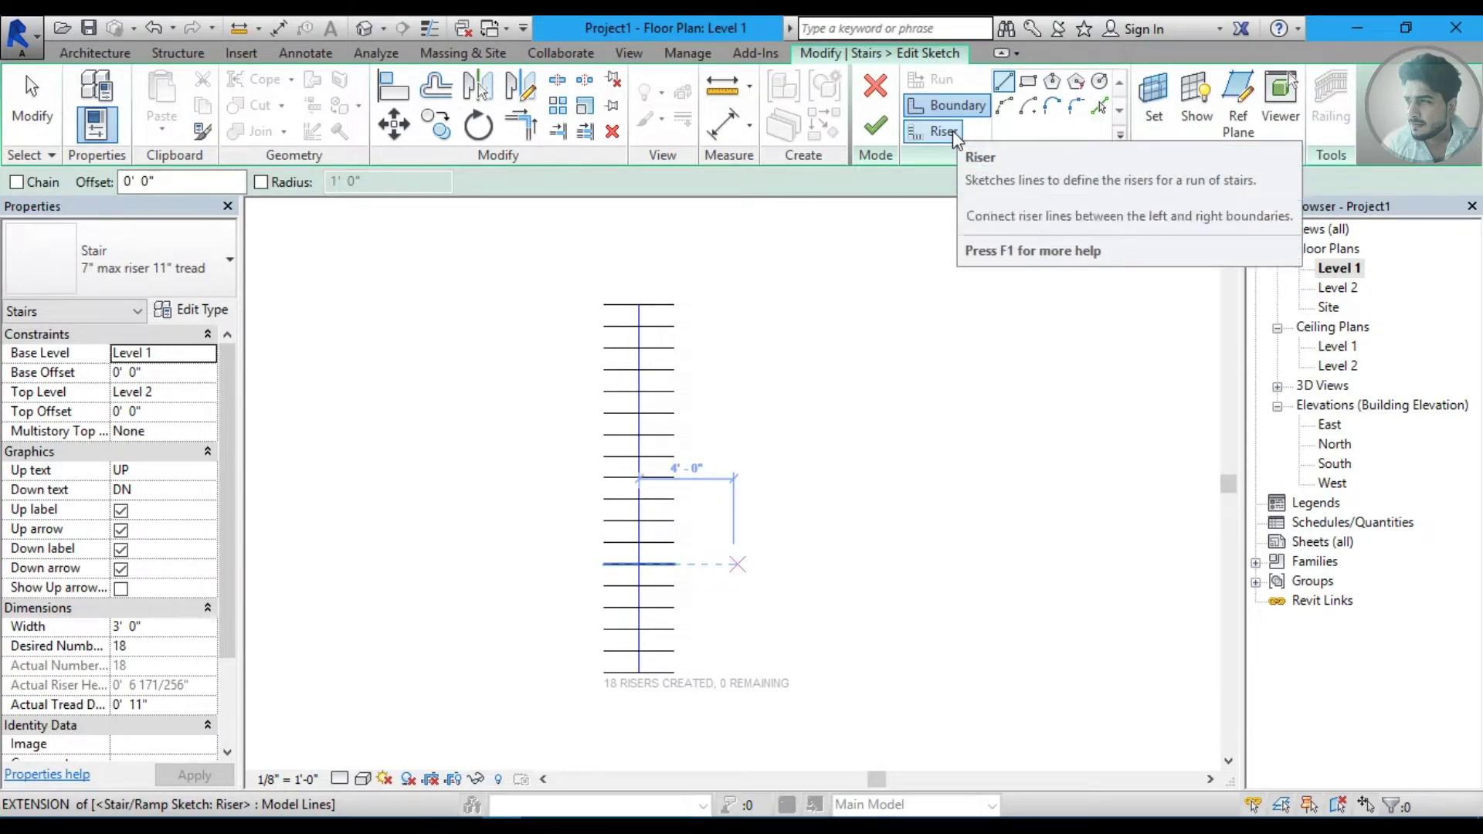
pyautogui.click(674, 672)
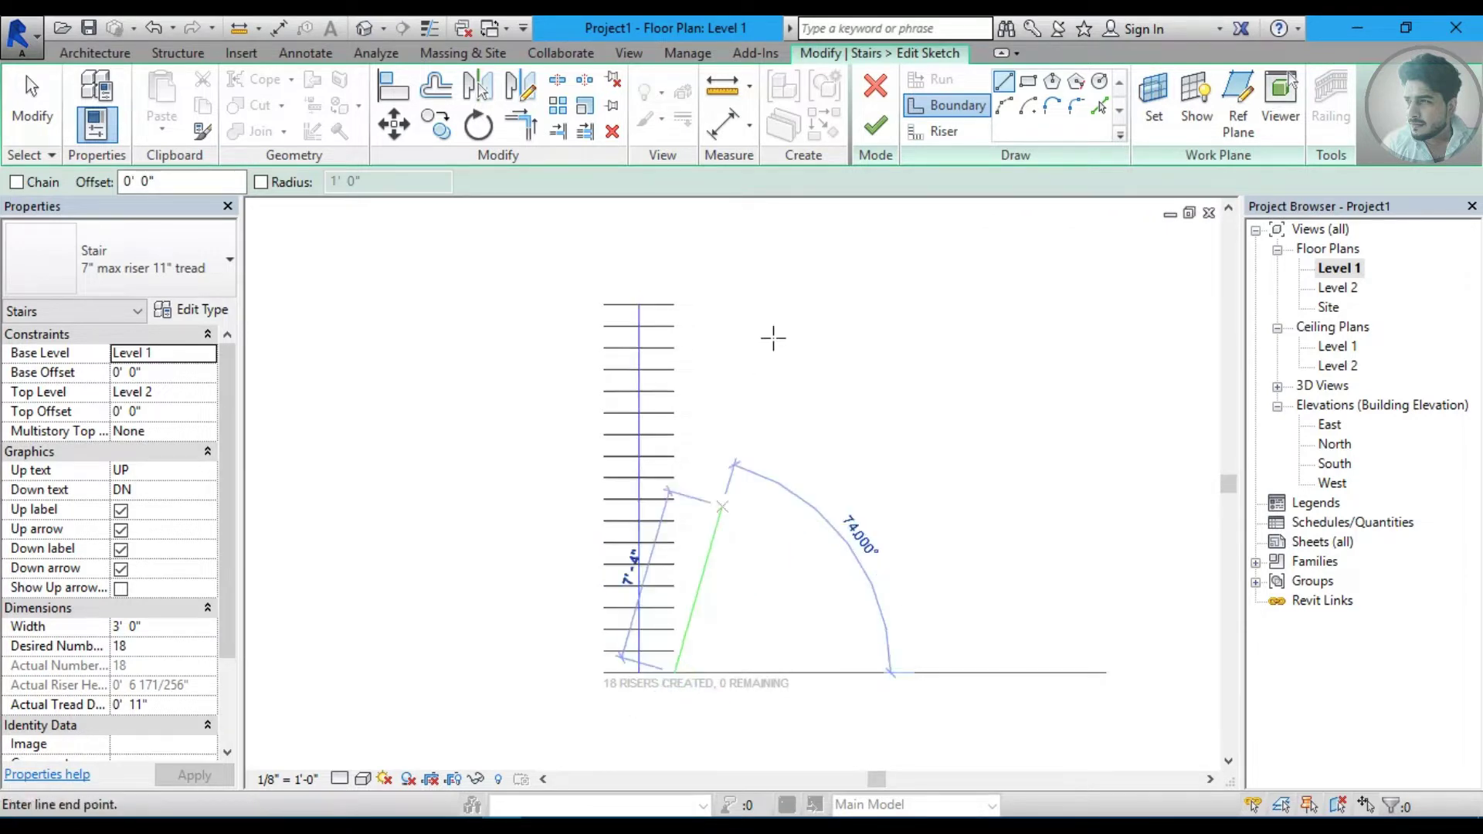
pyautogui.click(779, 305)
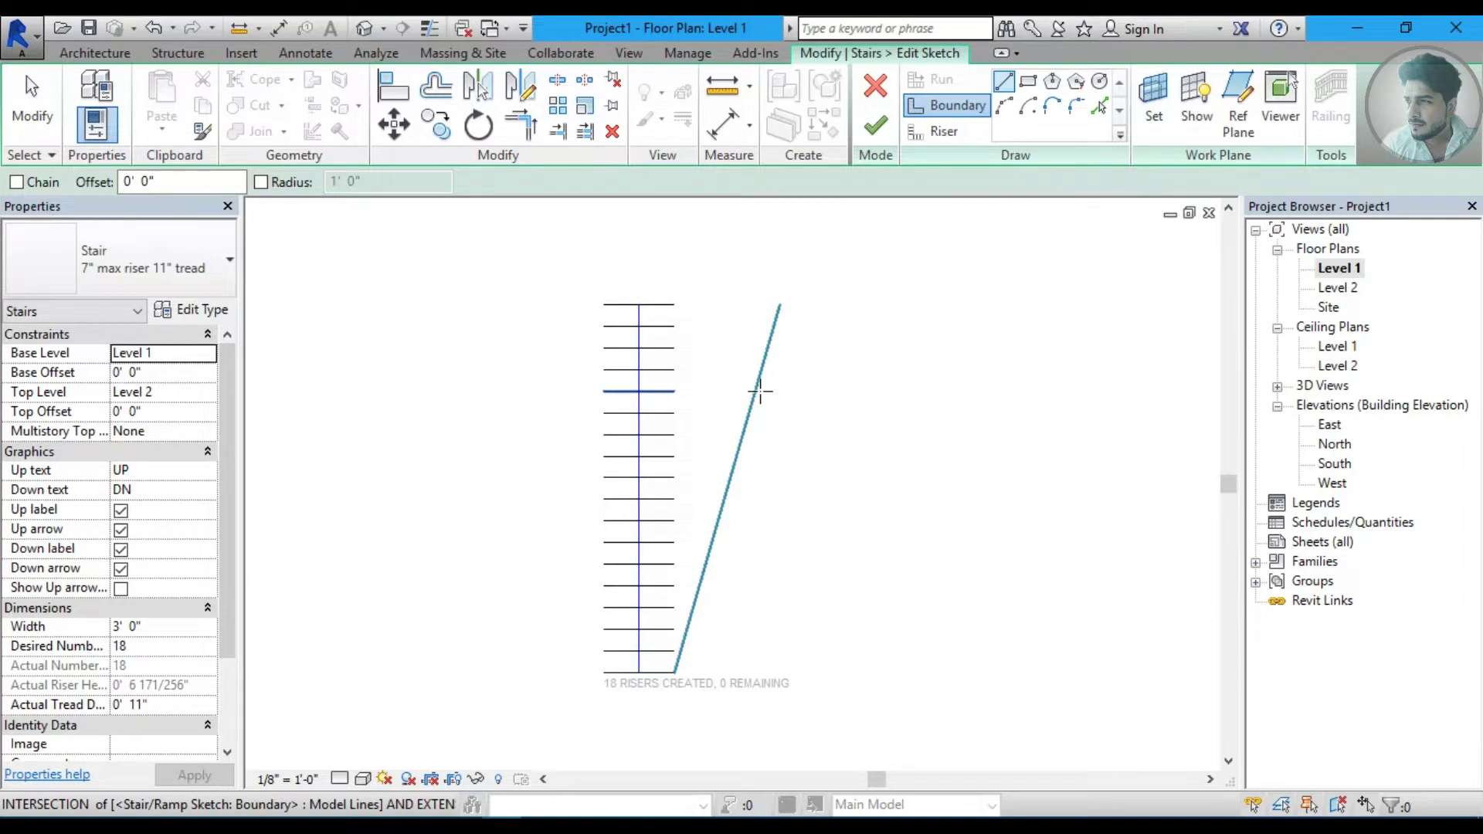
pyautogui.press('Escape')
pyautogui.press('Escape')
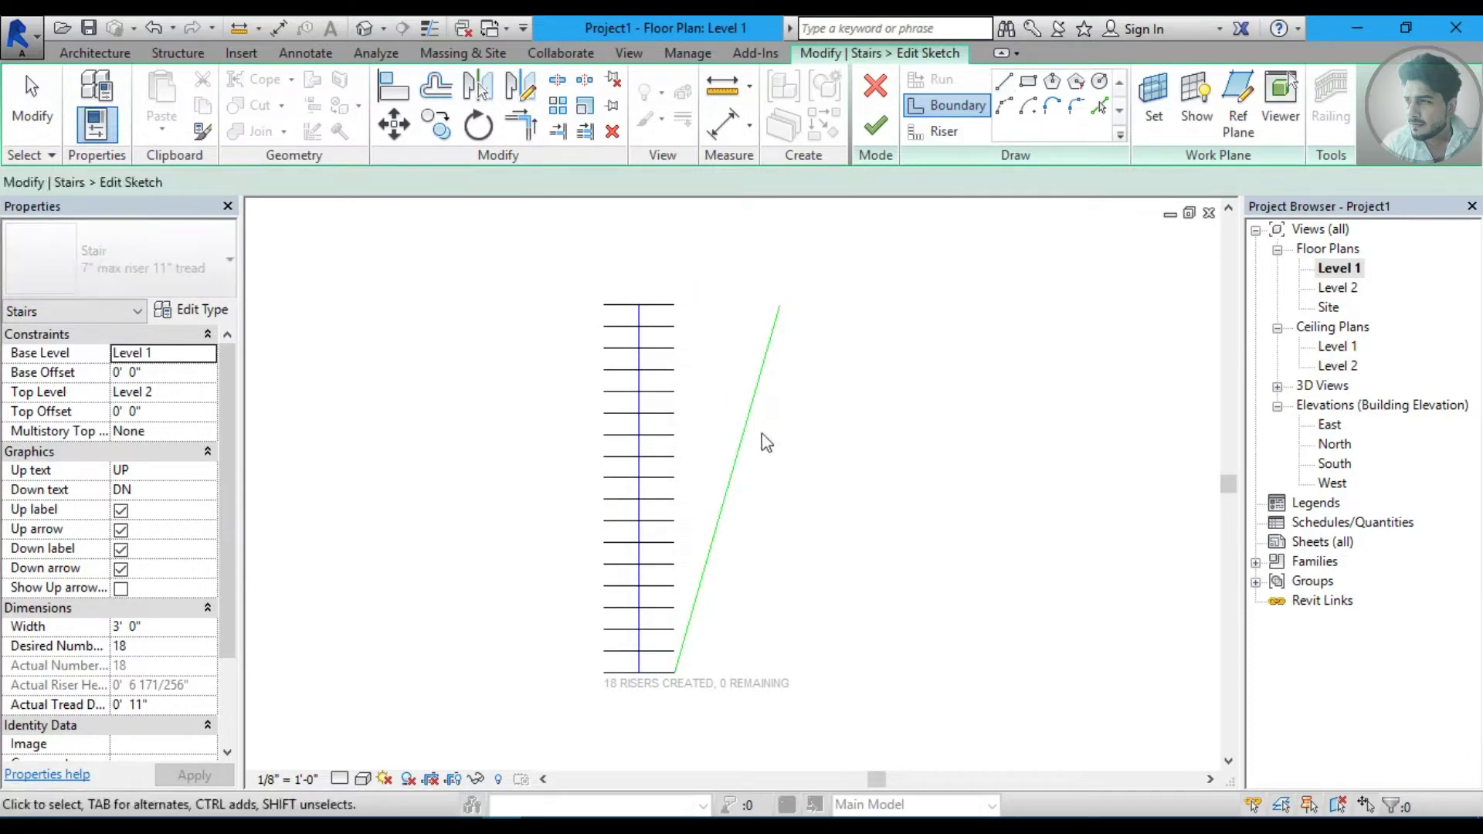
# Mirror the slanted boundary across the run line.
pyautogui.click(745, 431)
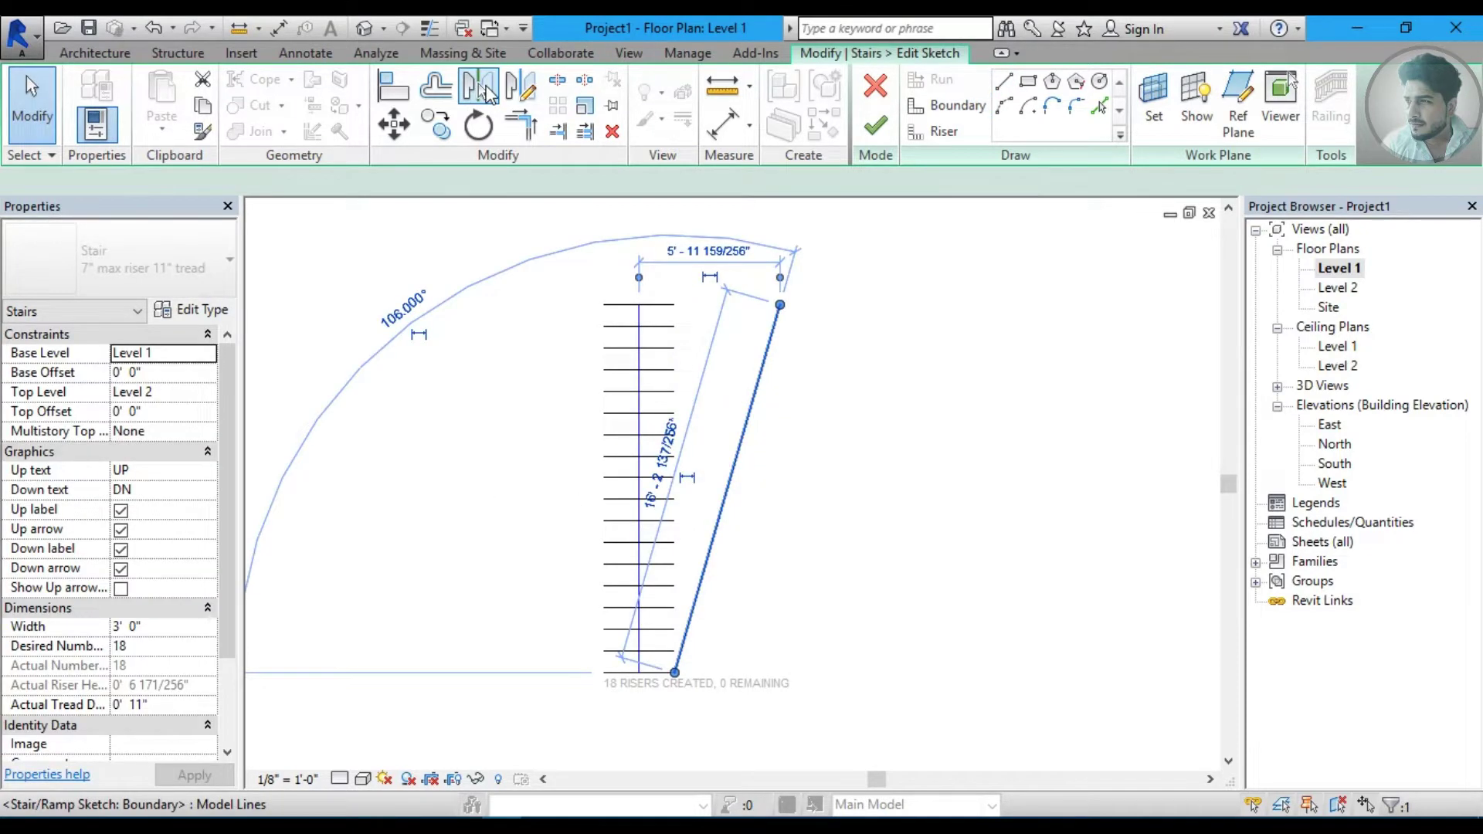
pyautogui.click(484, 92)
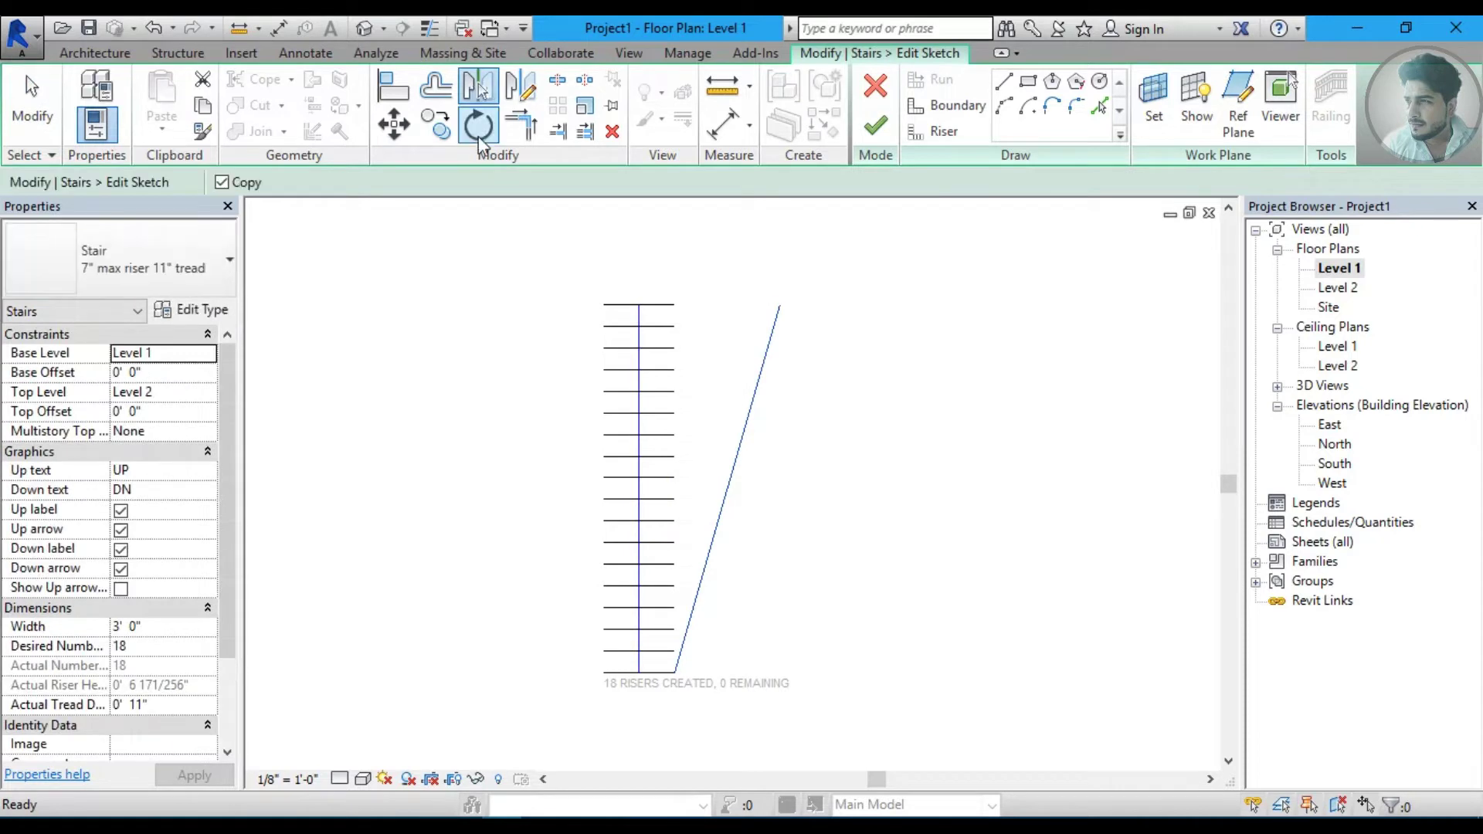
pyautogui.click(640, 359)
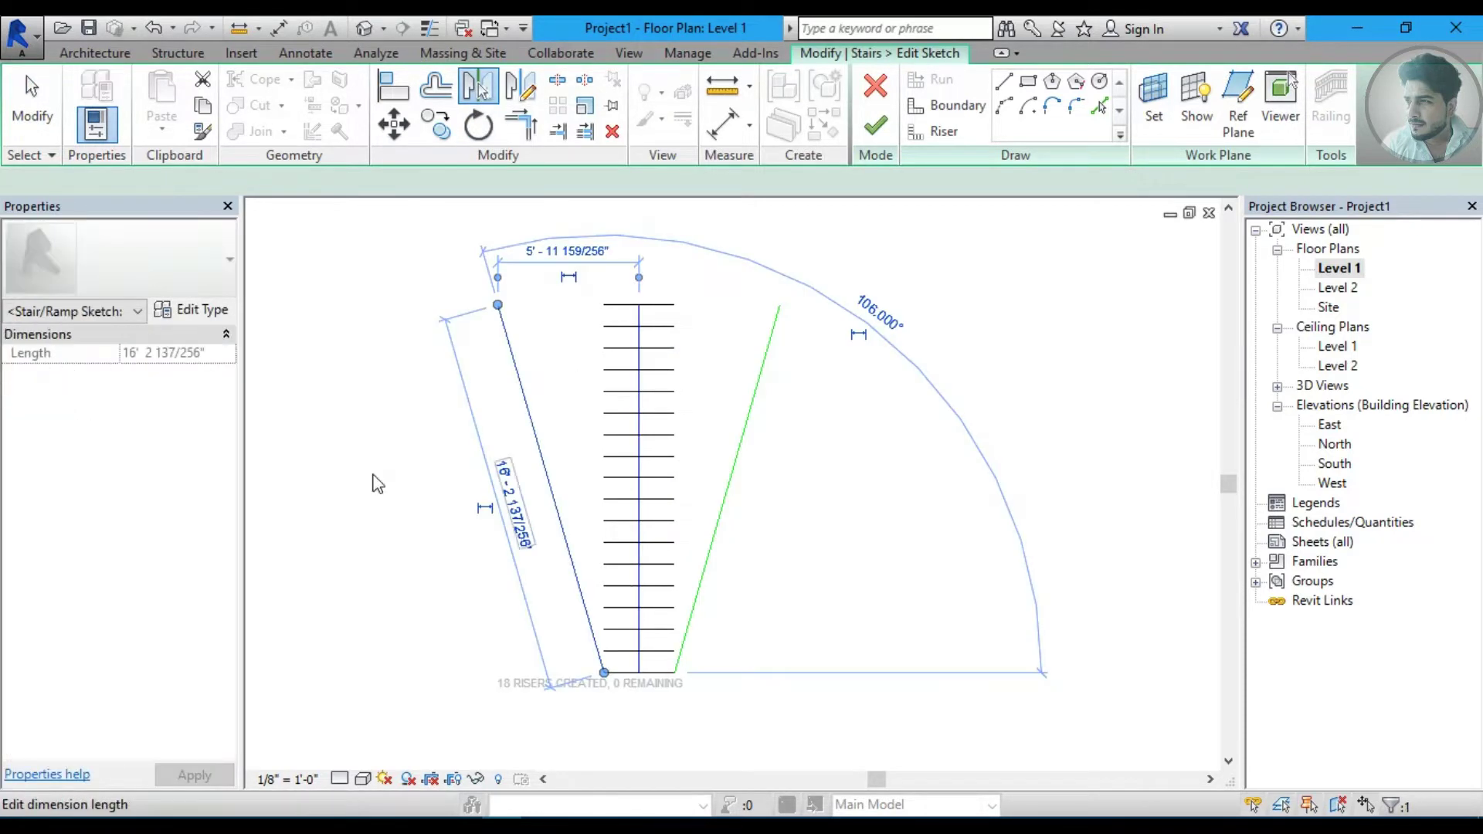
pyautogui.press('Escape')
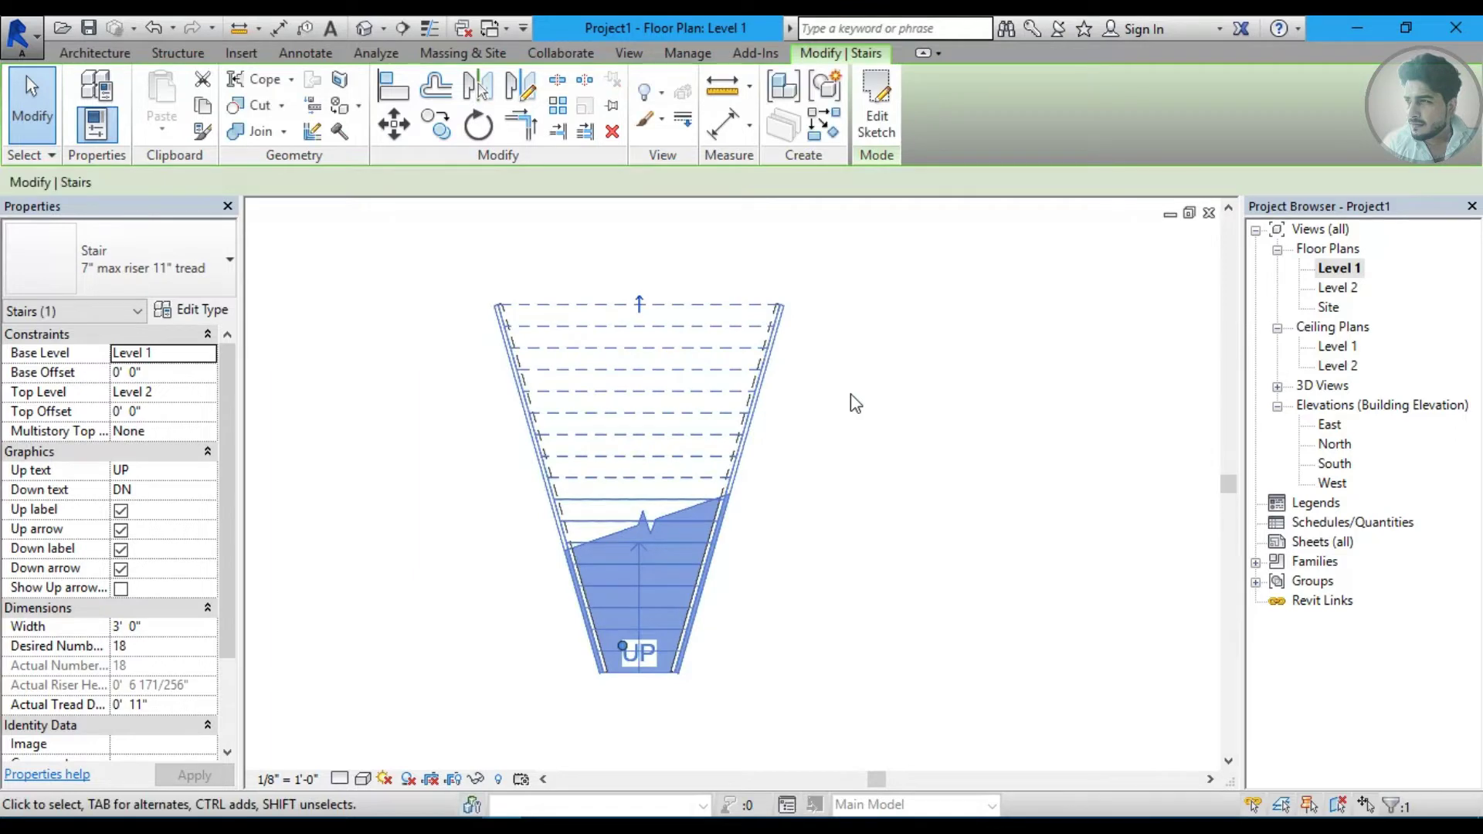
pyautogui.click(850, 394)
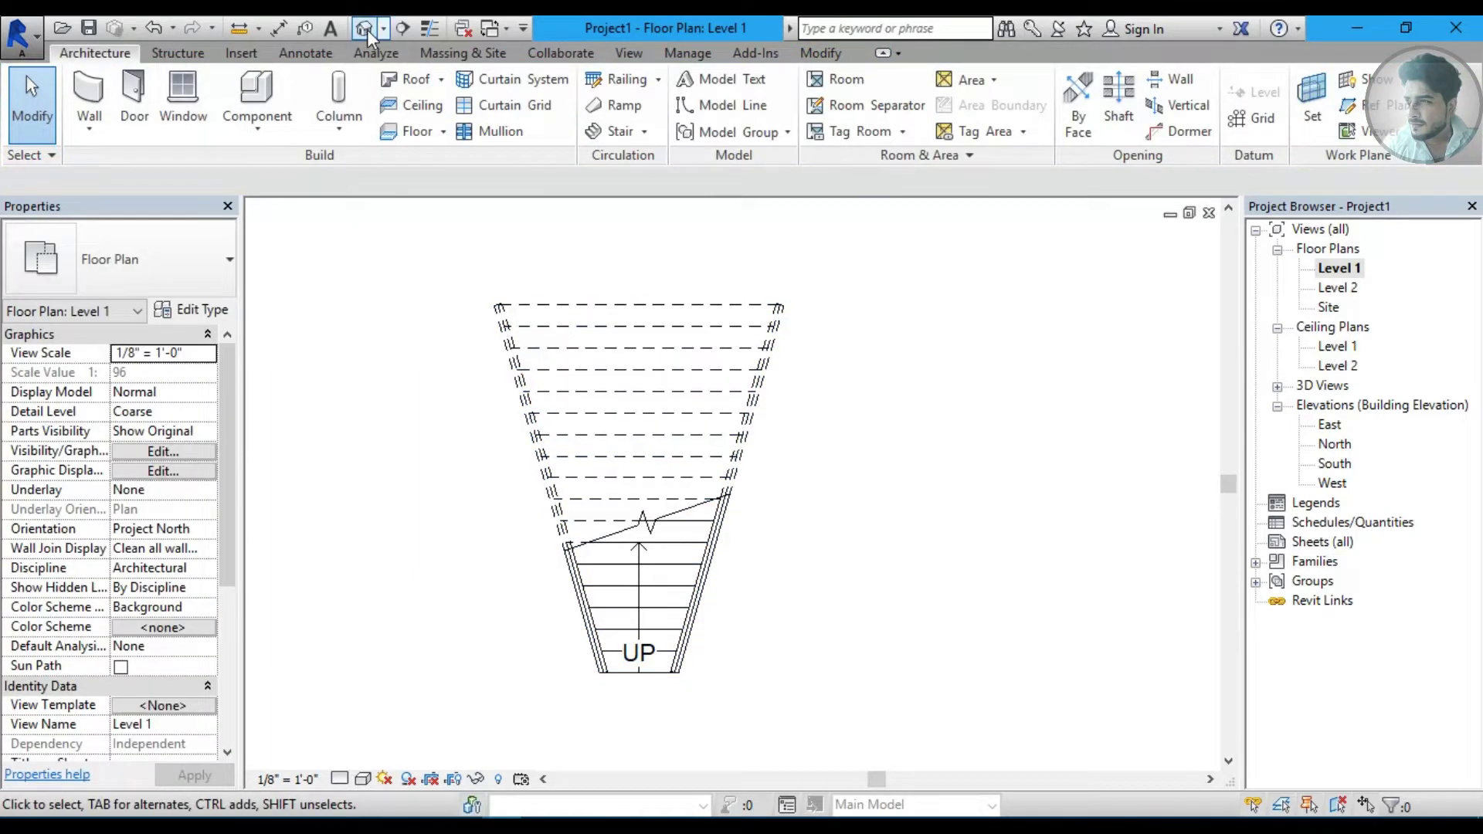
pyautogui.click(368, 29)
pyautogui.moveTo(596, 503)
pyautogui.keyDown('shift'); pyautogui.mouseDown(button='middle')
pyautogui.moveTo(771, 492)
pyautogui.moveTo(494, 450)
pyautogui.moveTo(752, 503)
pyautogui.moveTo(842, 434)
pyautogui.moveTo(718, 517)
pyautogui.mouseUp(button='middle'); pyautogui.keyUp('shift')
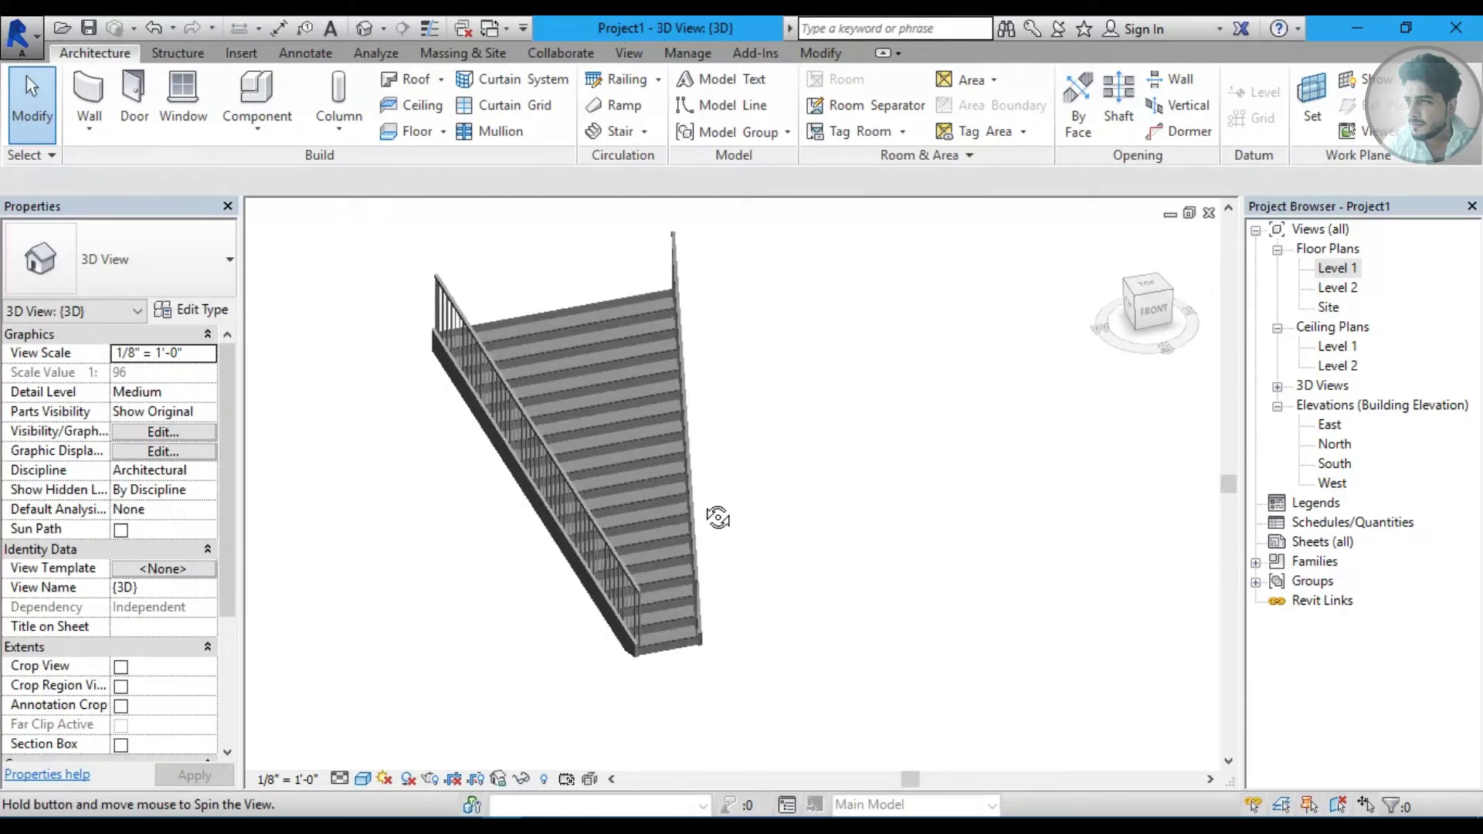
pyautogui.doubleClick(1344, 272)
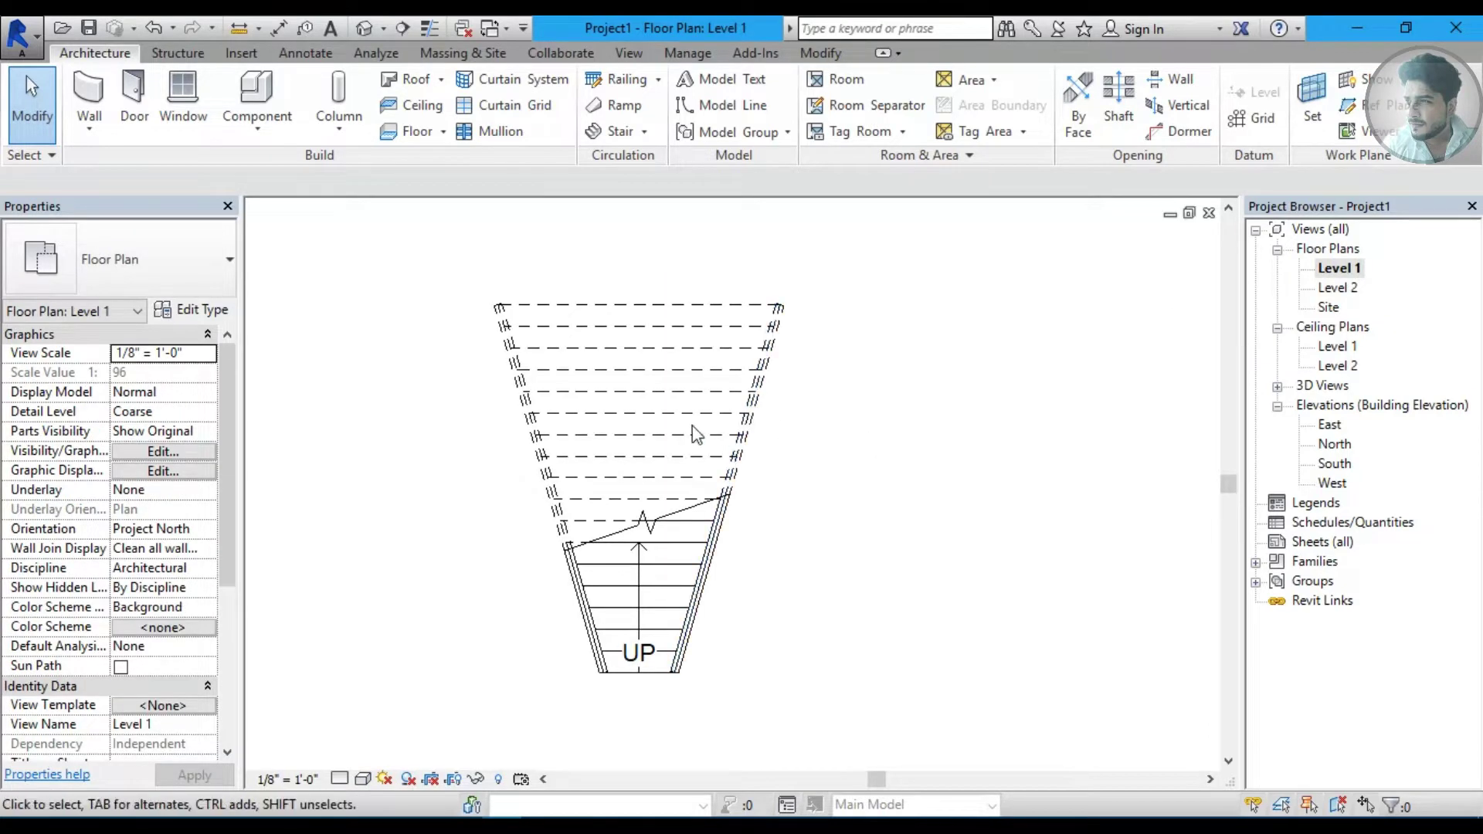
pyautogui.click(703, 406)
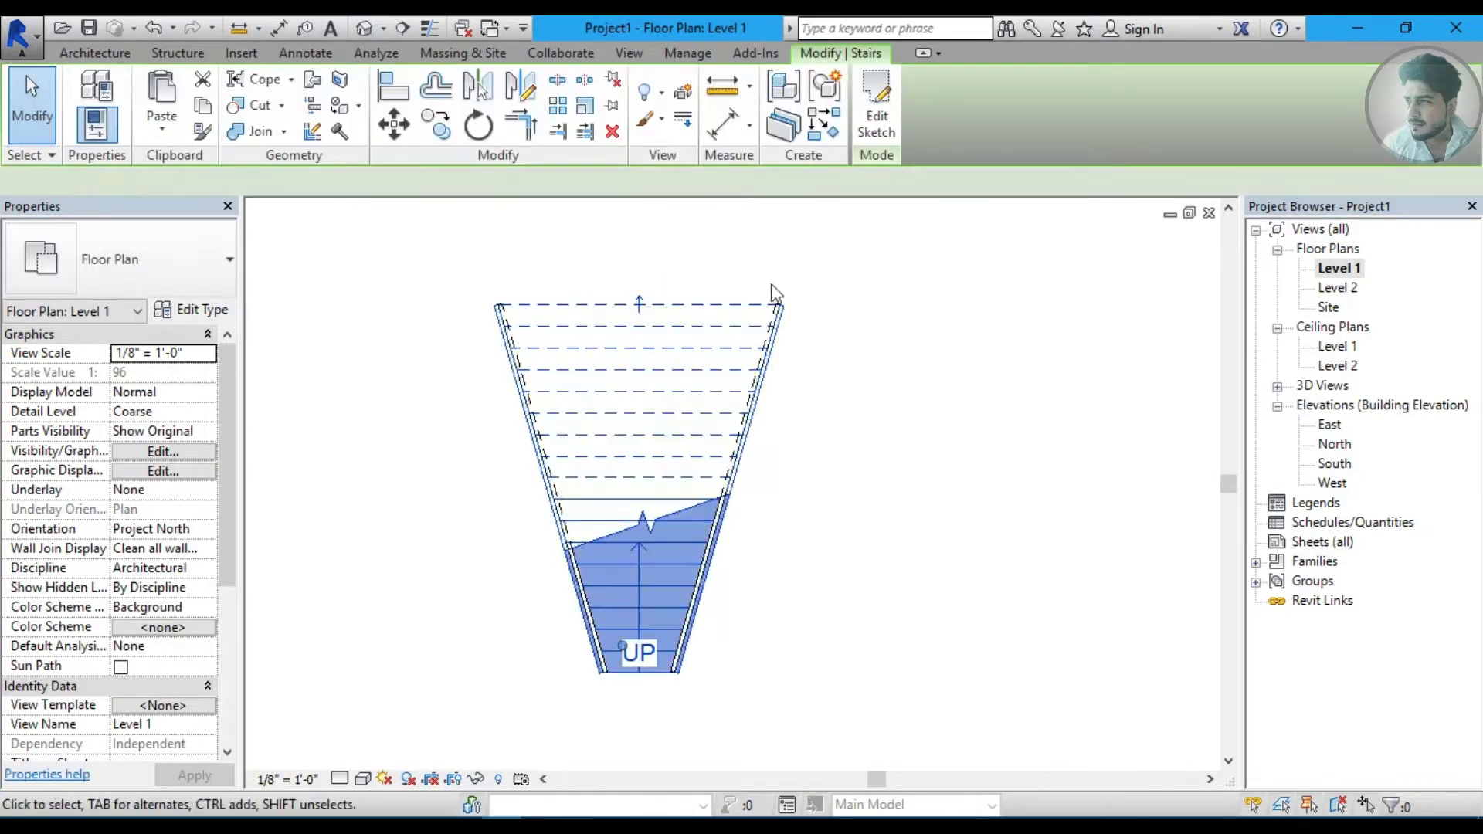
# Reopen the flared stair's sketch and delete both straight boundaries.
pyautogui.click(878, 131)
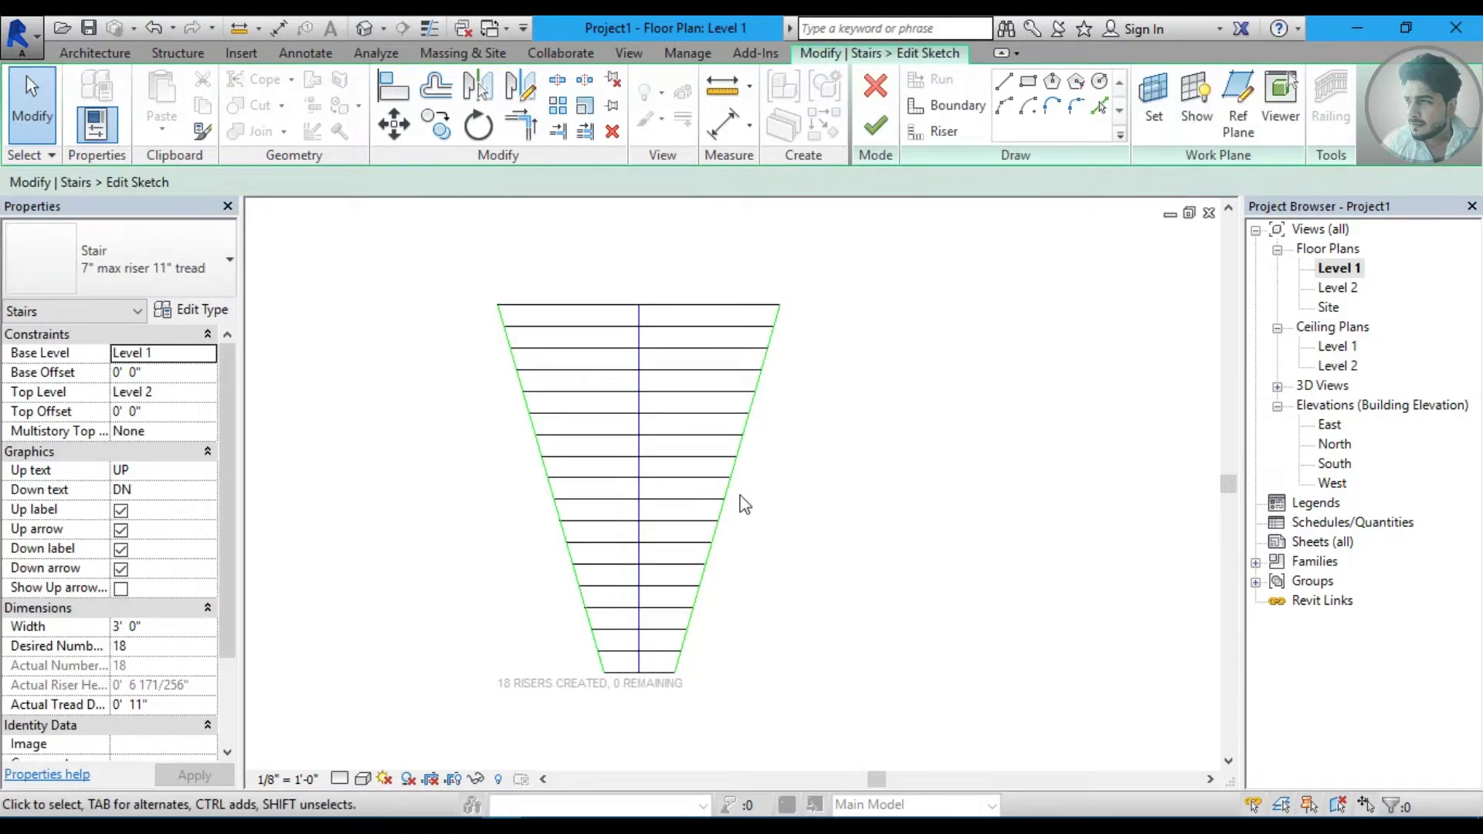
pyautogui.click(740, 447)
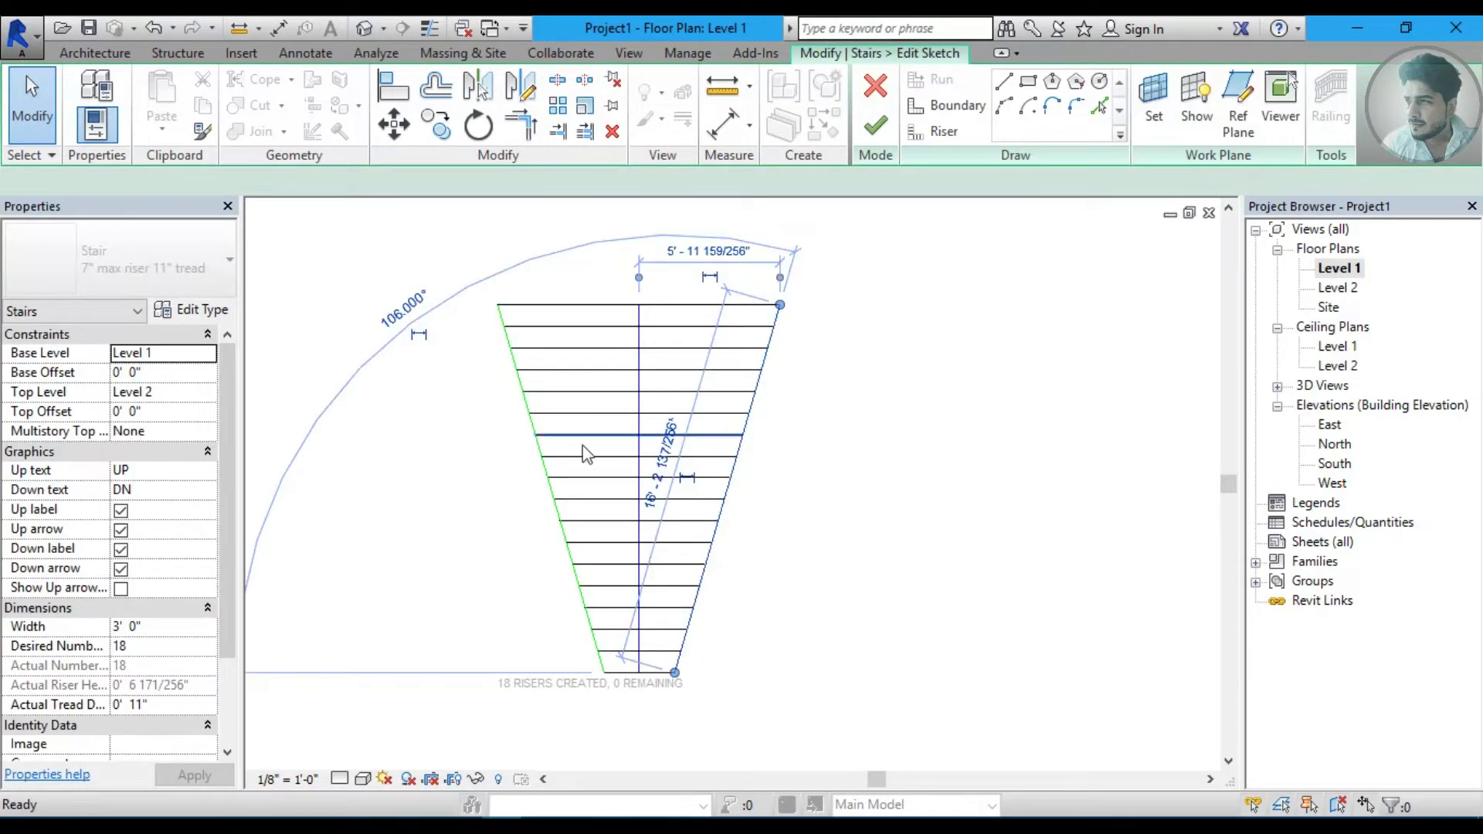
pyautogui.press('Delete')
pyautogui.click(543, 456)
pyautogui.press('Delete')
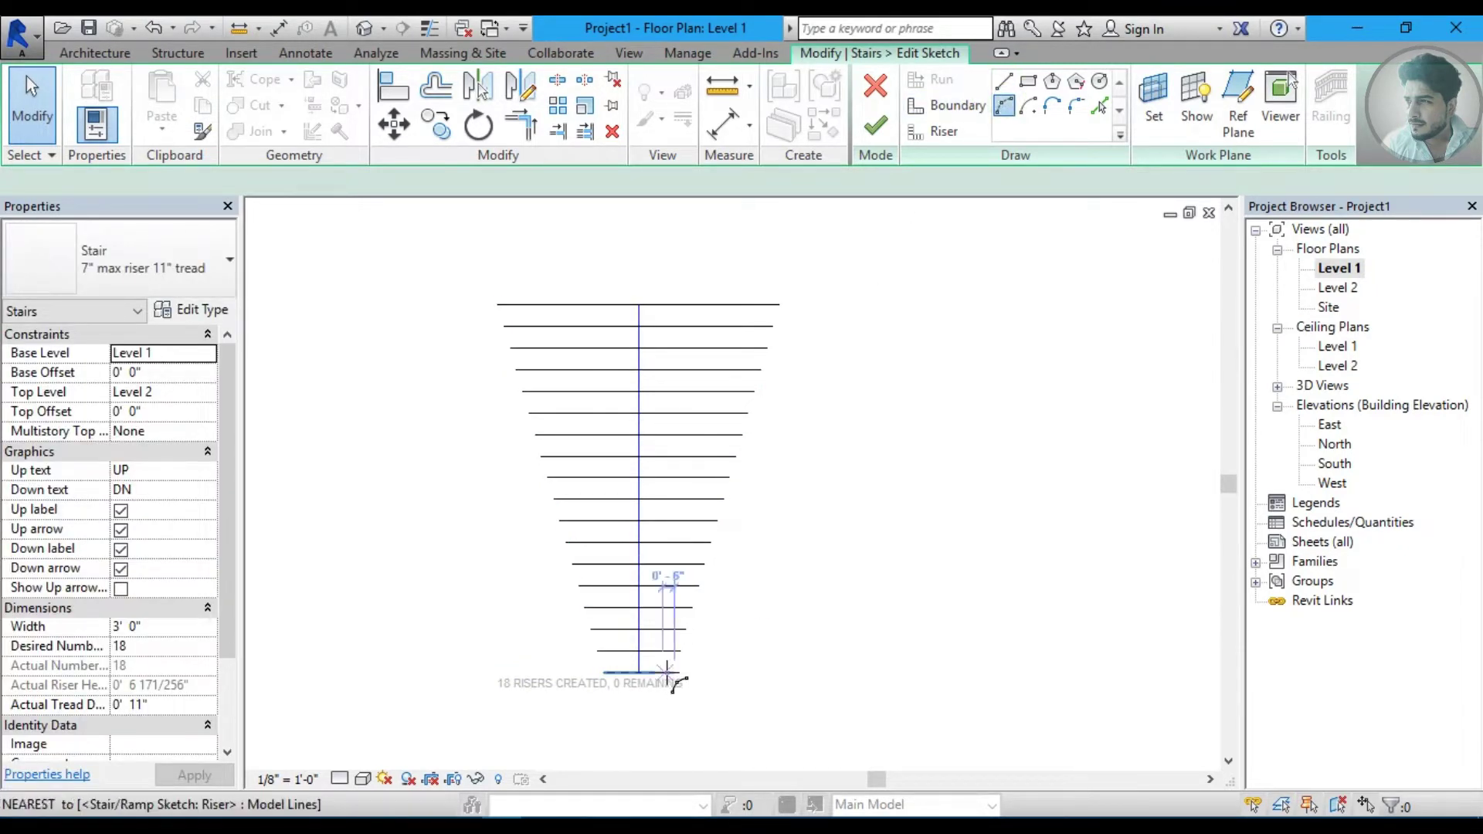
# Draw a curved right boundary and mirror it across the run line.
pyautogui.click(779, 306)
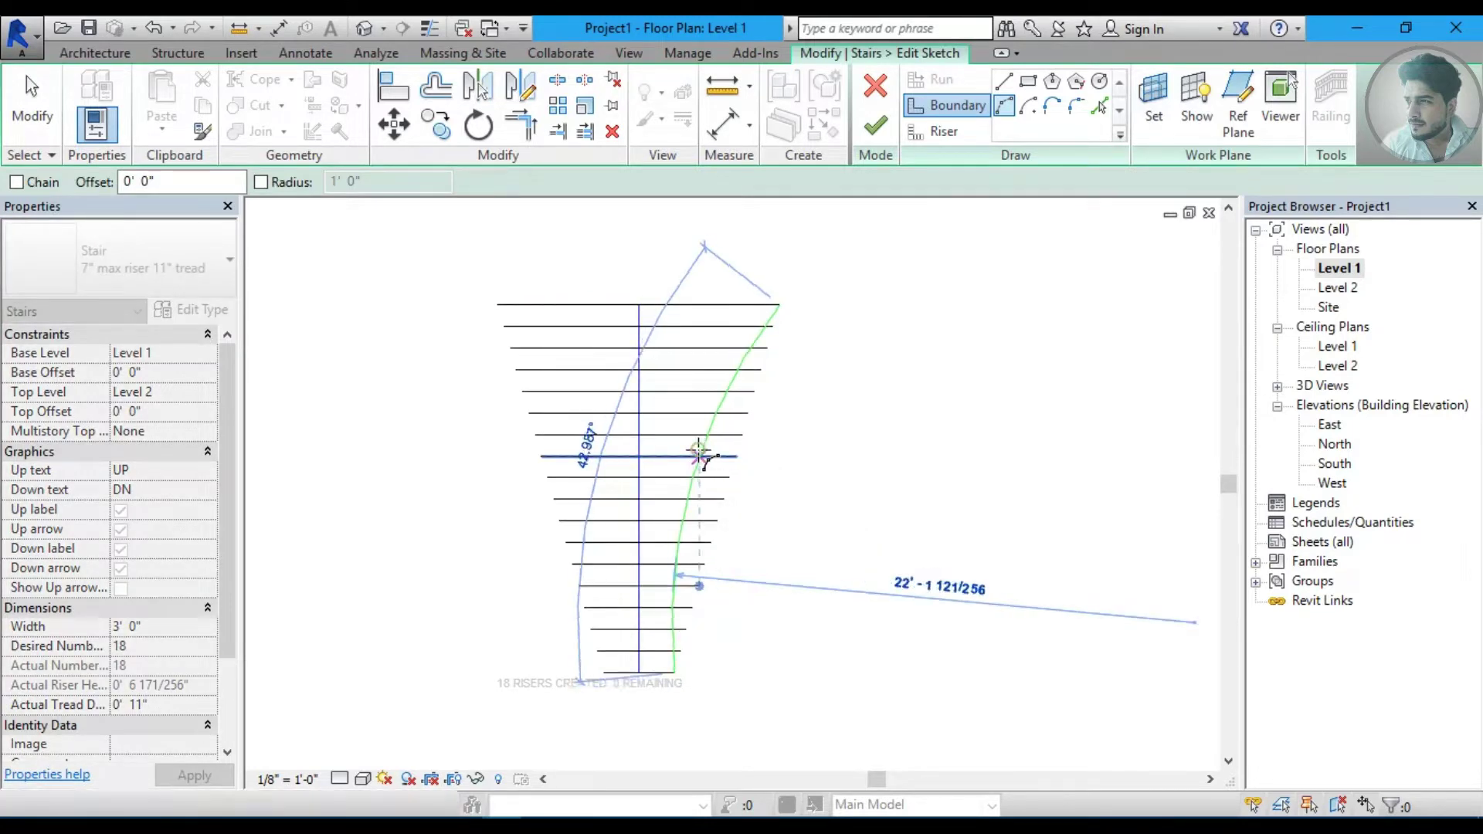
pyautogui.click(695, 457)
pyautogui.press('Escape')
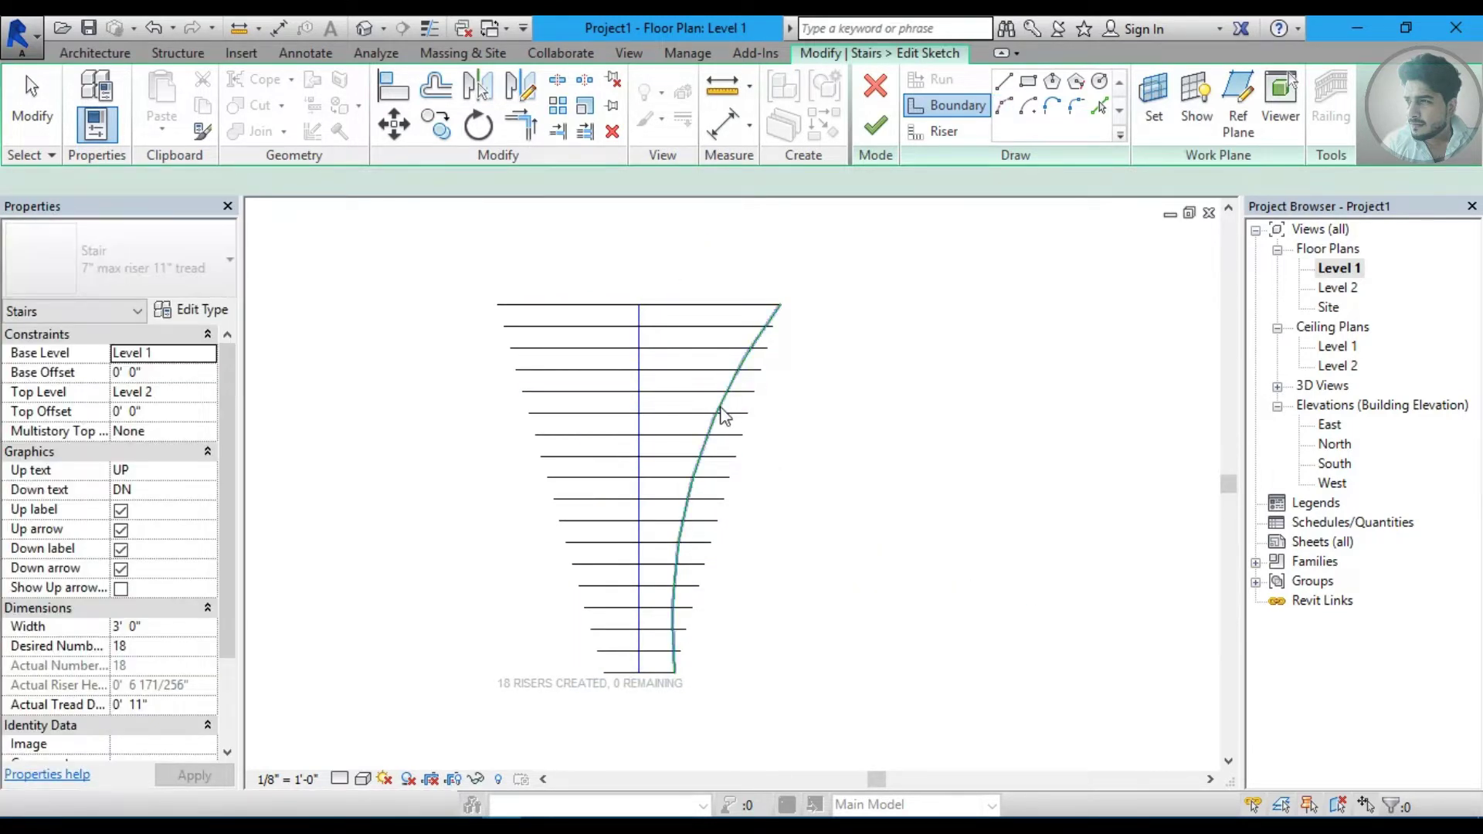
pyautogui.click(699, 457)
pyautogui.click(478, 86)
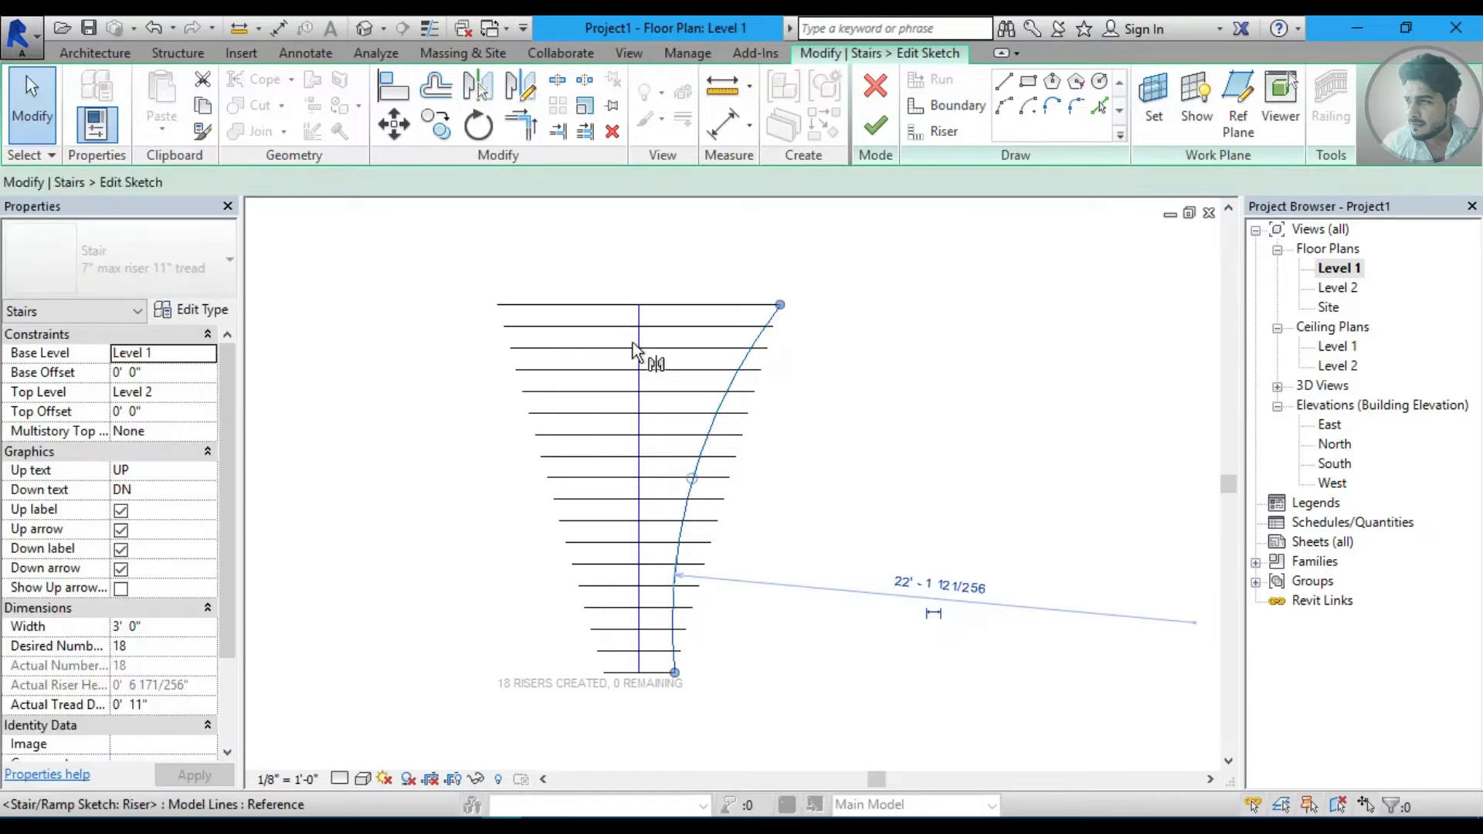
pyautogui.click(637, 368)
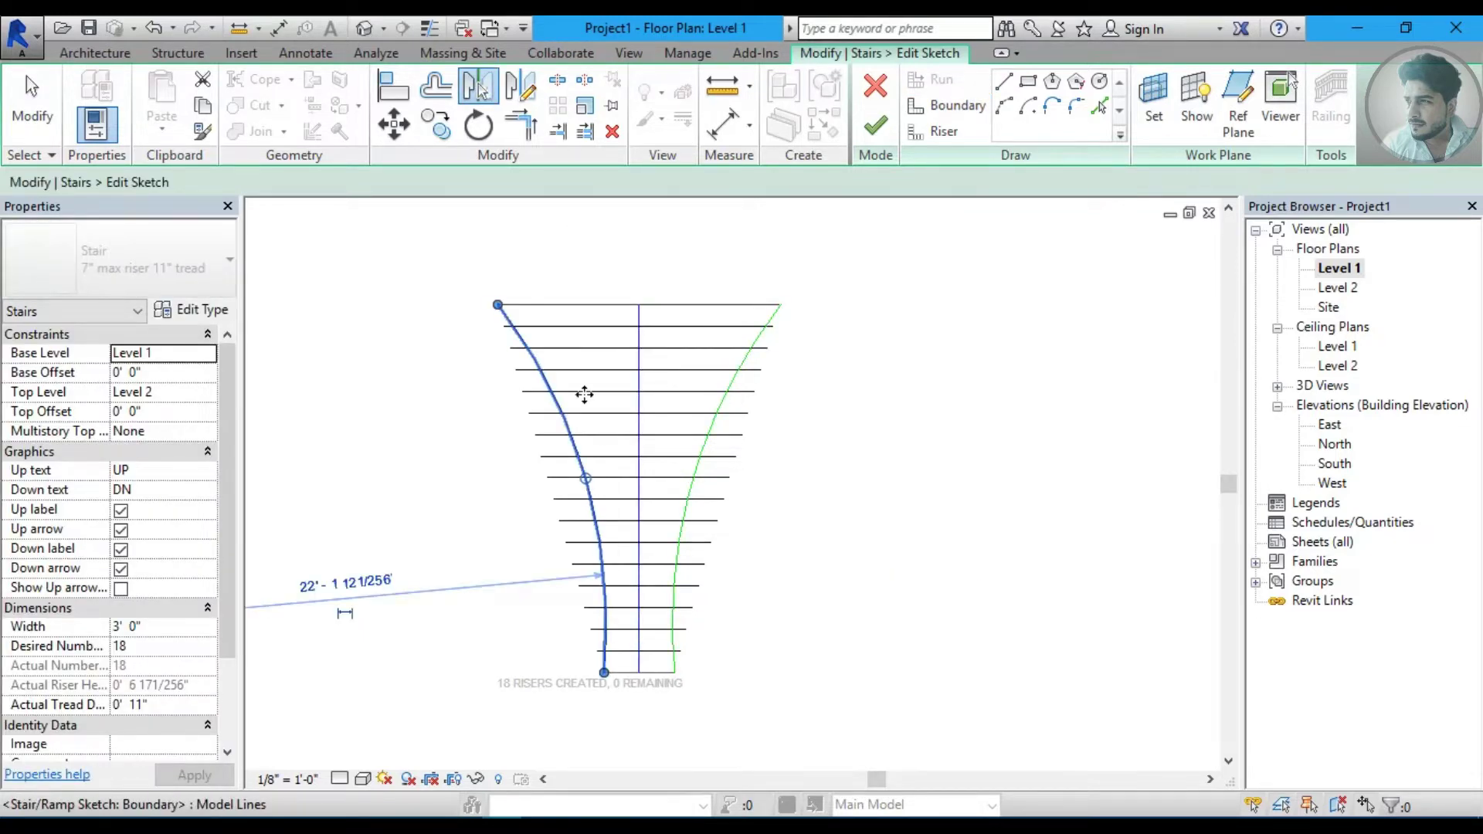
pyautogui.click(470, 515)
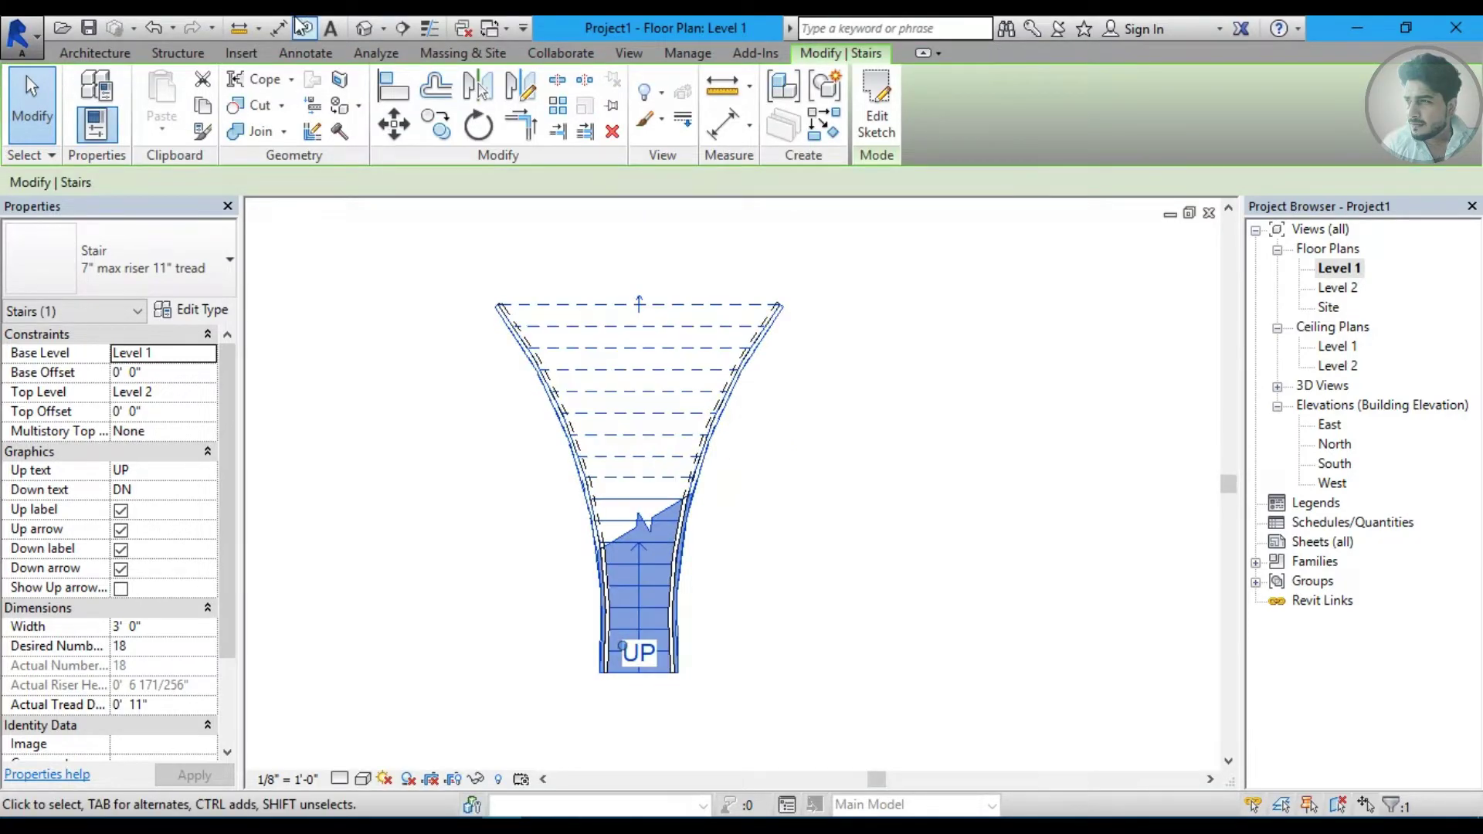
# Orbit the default 3D view around the flared stair, select it, and open its sketch in the Level 1 plan.
pyautogui.click(360, 30)
pyautogui.moveTo(782, 449)
pyautogui.keyDown('shift'); pyautogui.mouseDown(button='middle')
pyautogui.moveTo(674, 482)
pyautogui.moveTo(834, 470)
pyautogui.mouseUp(button='middle'); pyautogui.keyUp('shift')
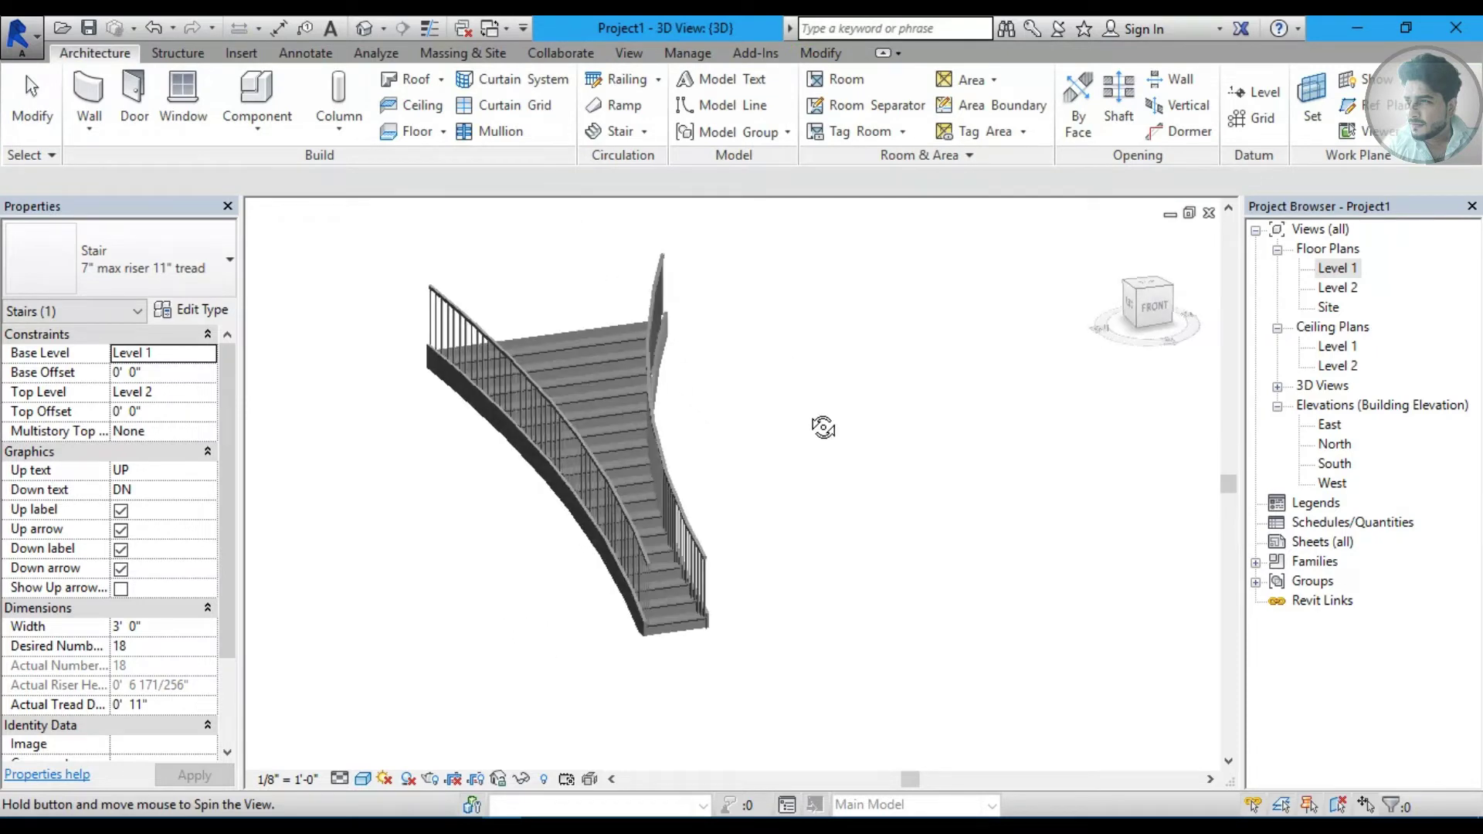
pyautogui.press('Escape')
pyautogui.press('Escape')
pyautogui.scroll(3, 718, 639)
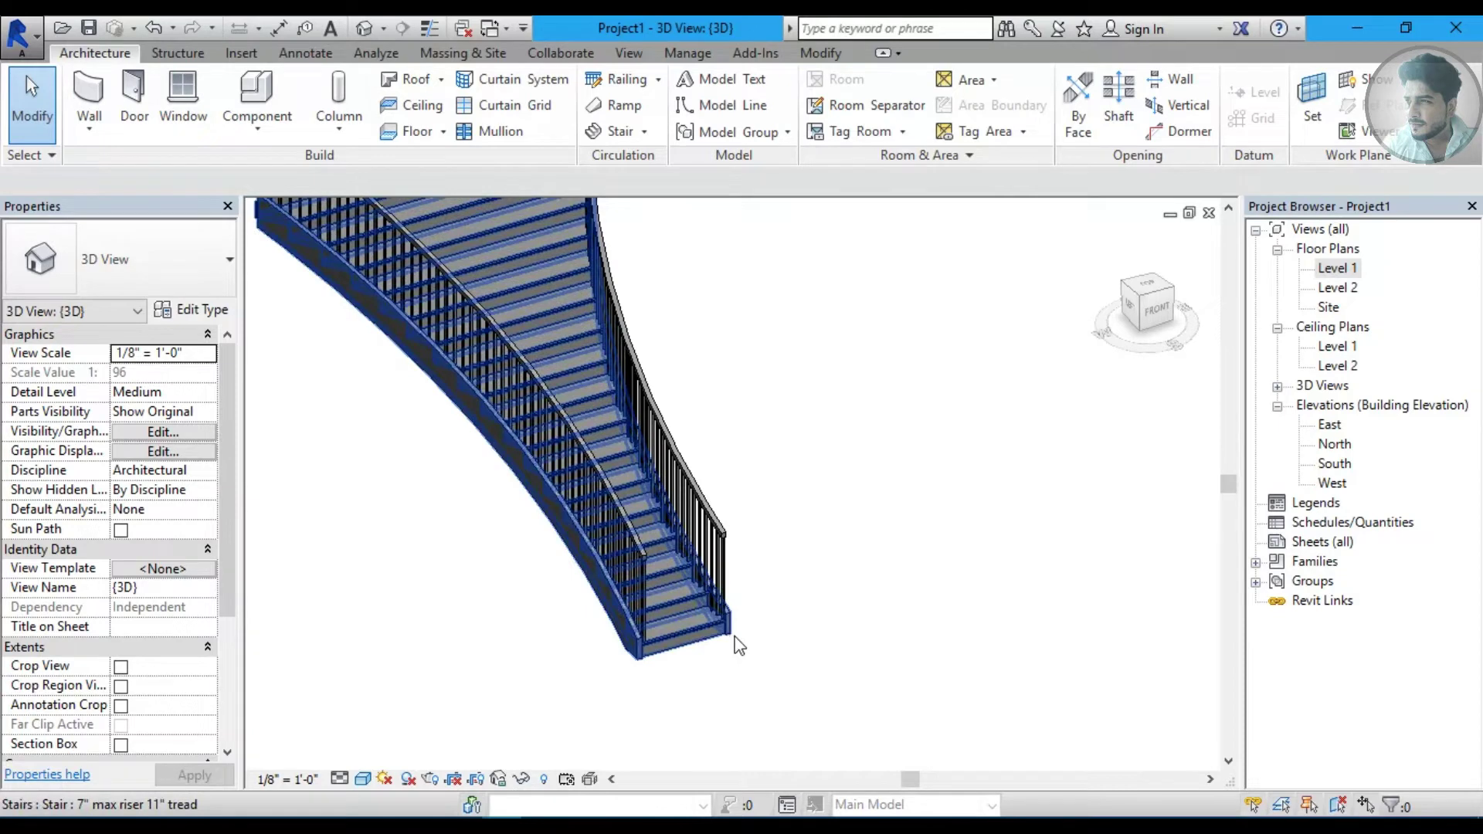
pyautogui.keyDown('shift'); pyautogui.moveTo(734, 641); pyautogui.dragTo(737, 610, button='middle'); pyautogui.keyUp('shift')
pyautogui.scroll(-2, 736, 610)
pyautogui.click(623, 405)
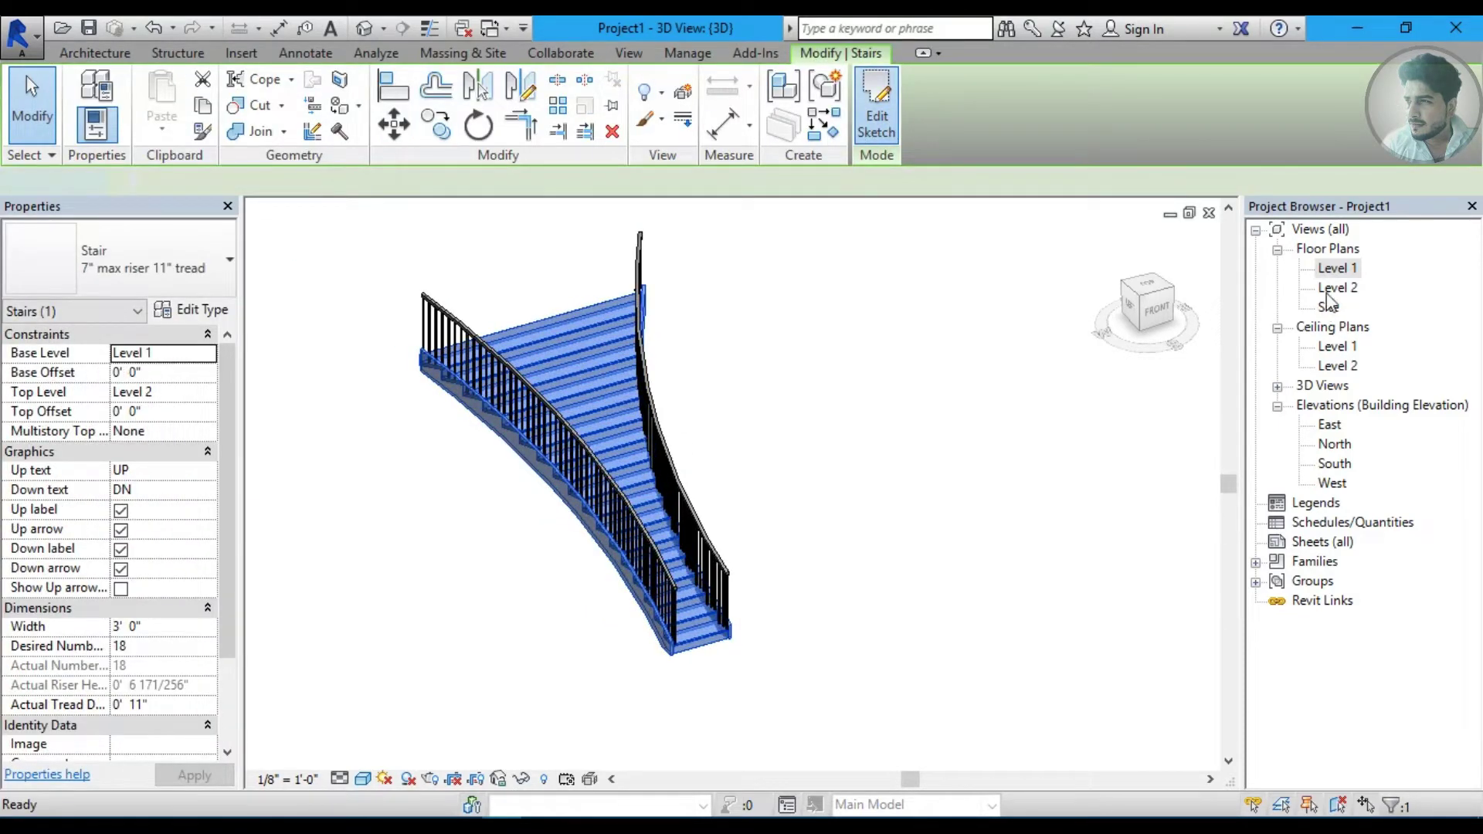
pyautogui.doubleClick(1337, 270)
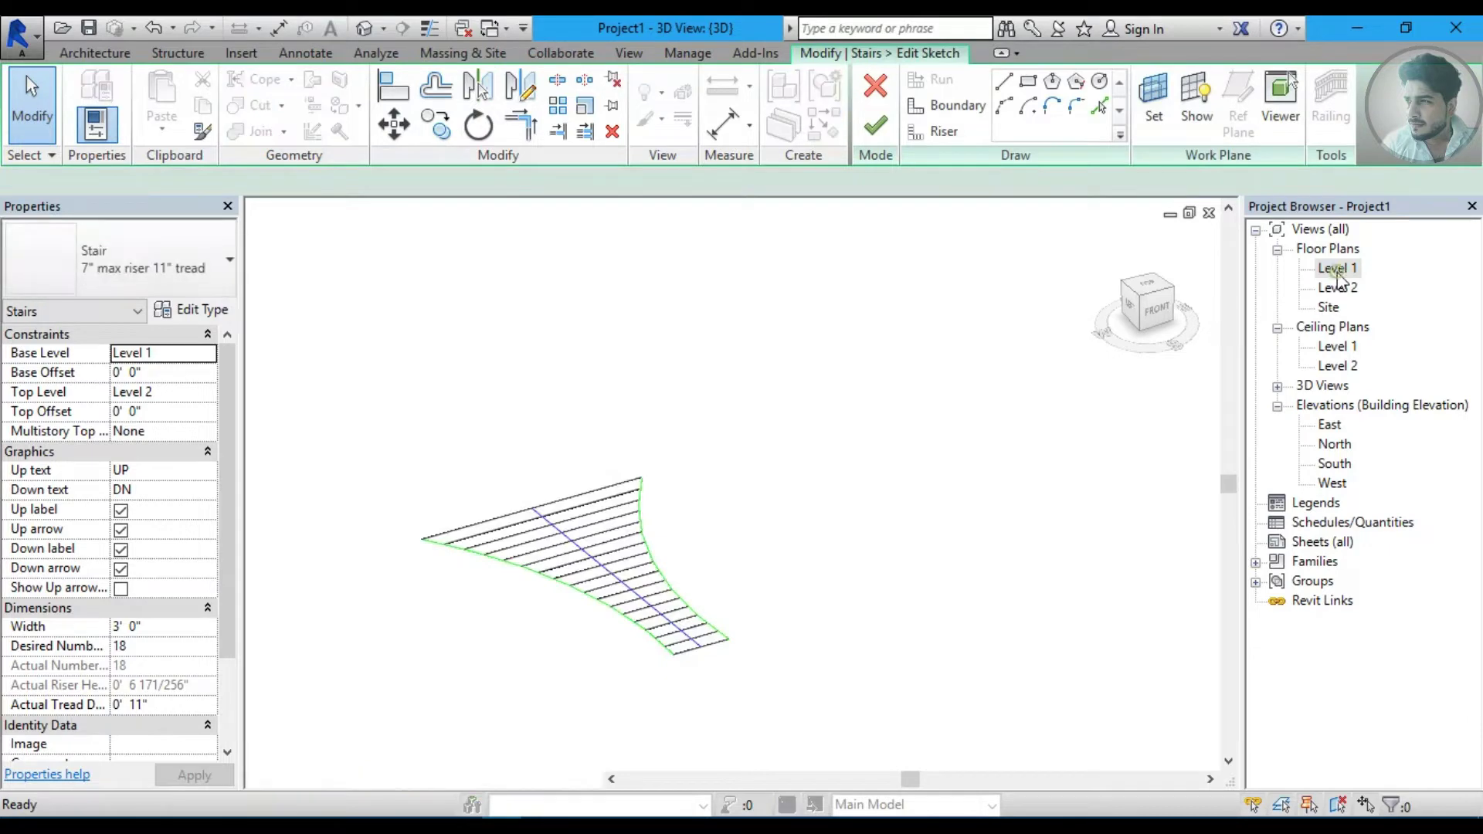
# Draw a semicircular arc riser bulging below the stair, from its bottom-left to bottom-right corner.
pyautogui.scroll(2, 656, 583)
pyautogui.moveTo(640, 597); pyautogui.dragTo(652, 556, button='middle')
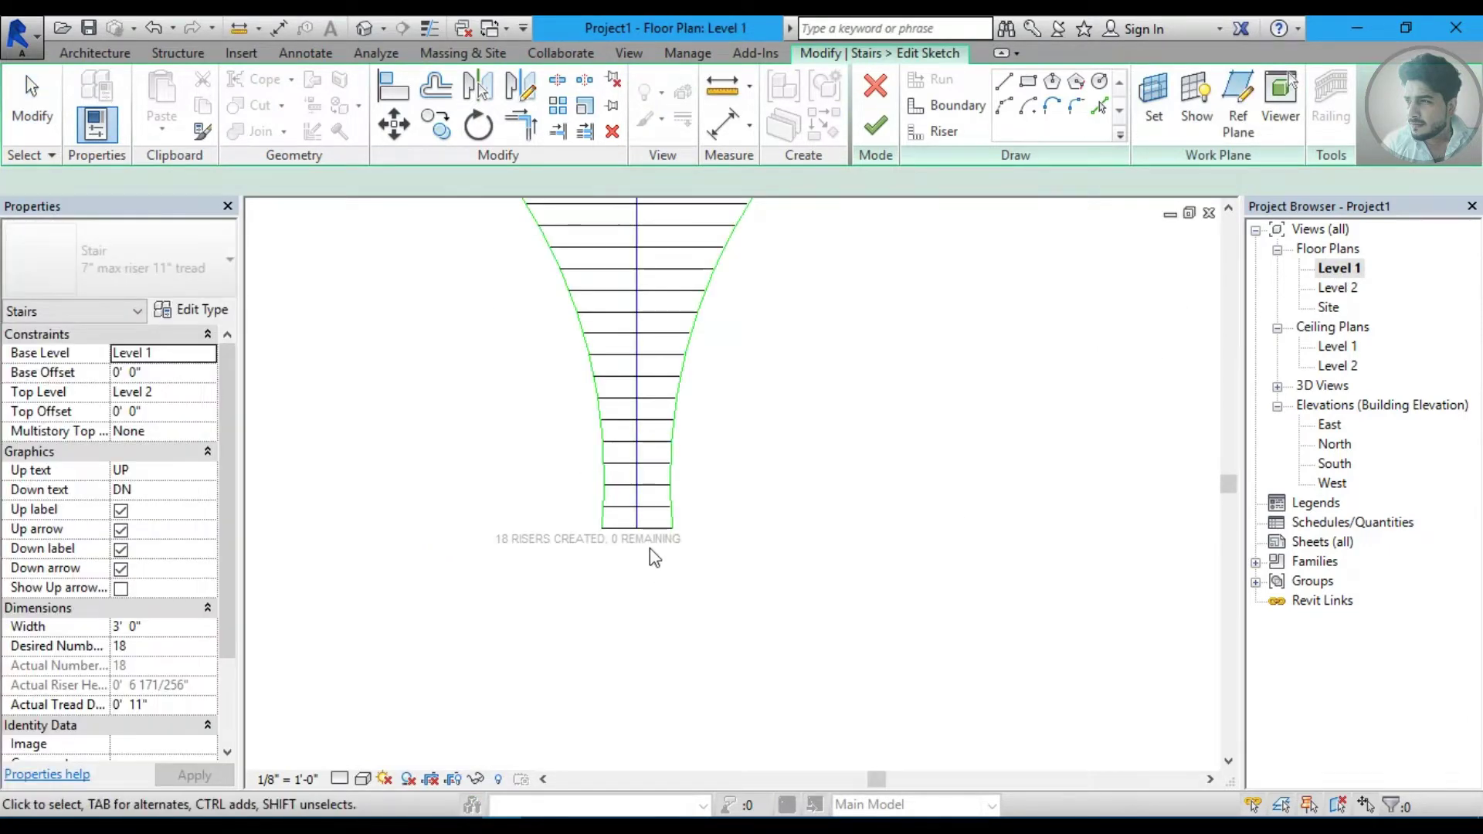
pyautogui.scroll(1, 618, 542)
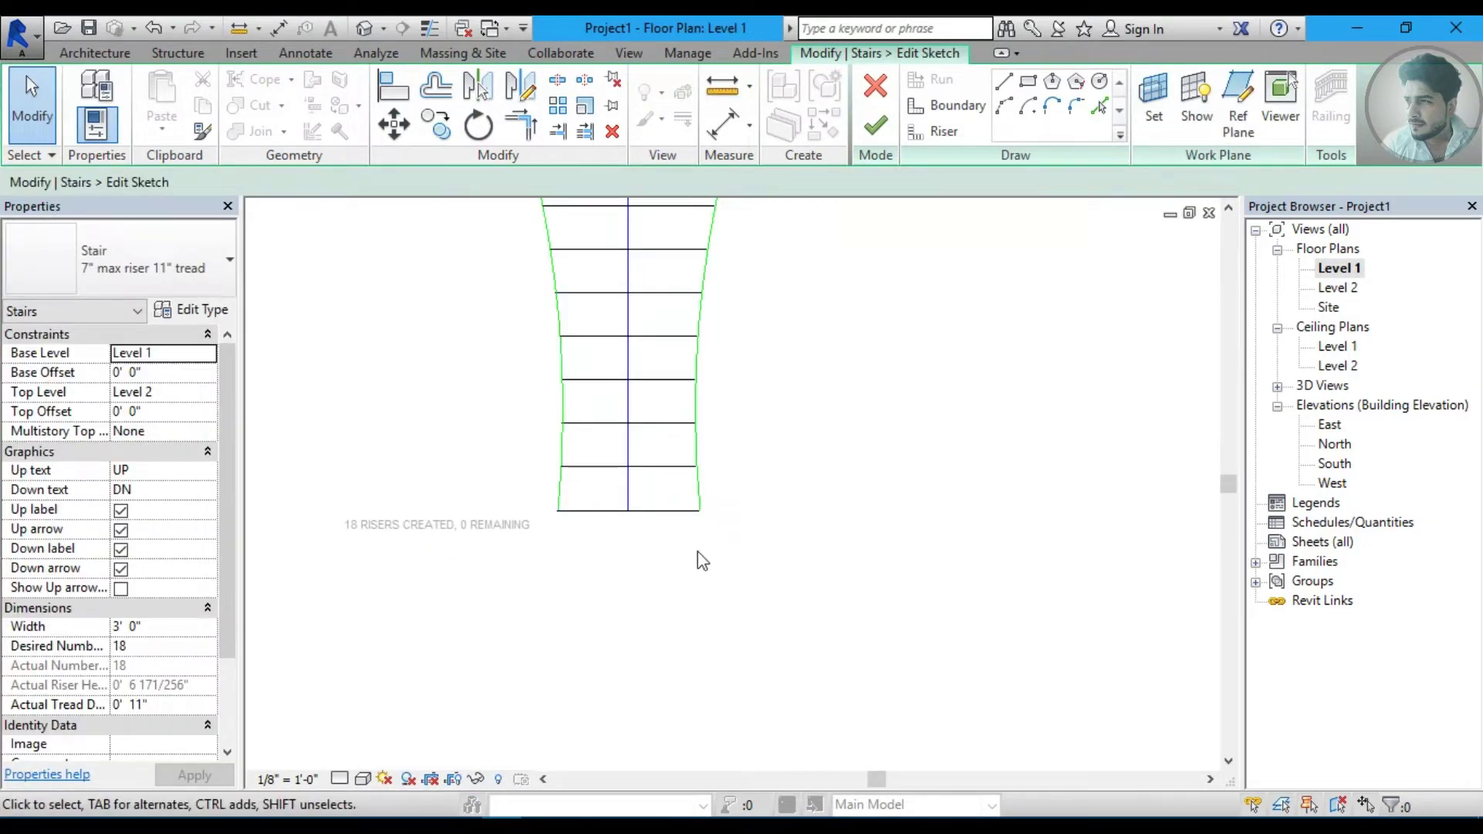
pyautogui.moveTo(702, 503); pyautogui.dragTo(702, 513, button='middle')
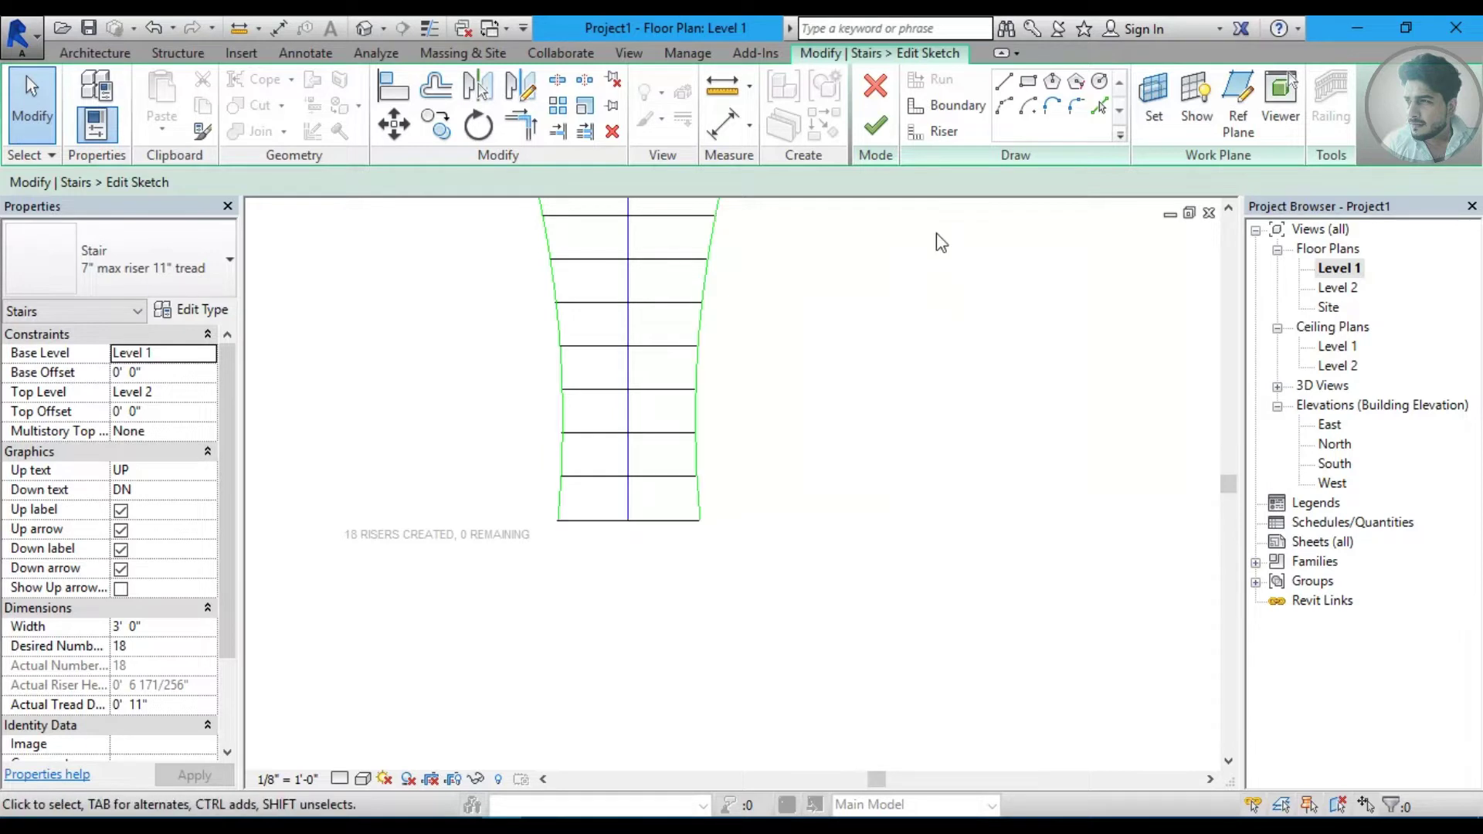
pyautogui.click(927, 138)
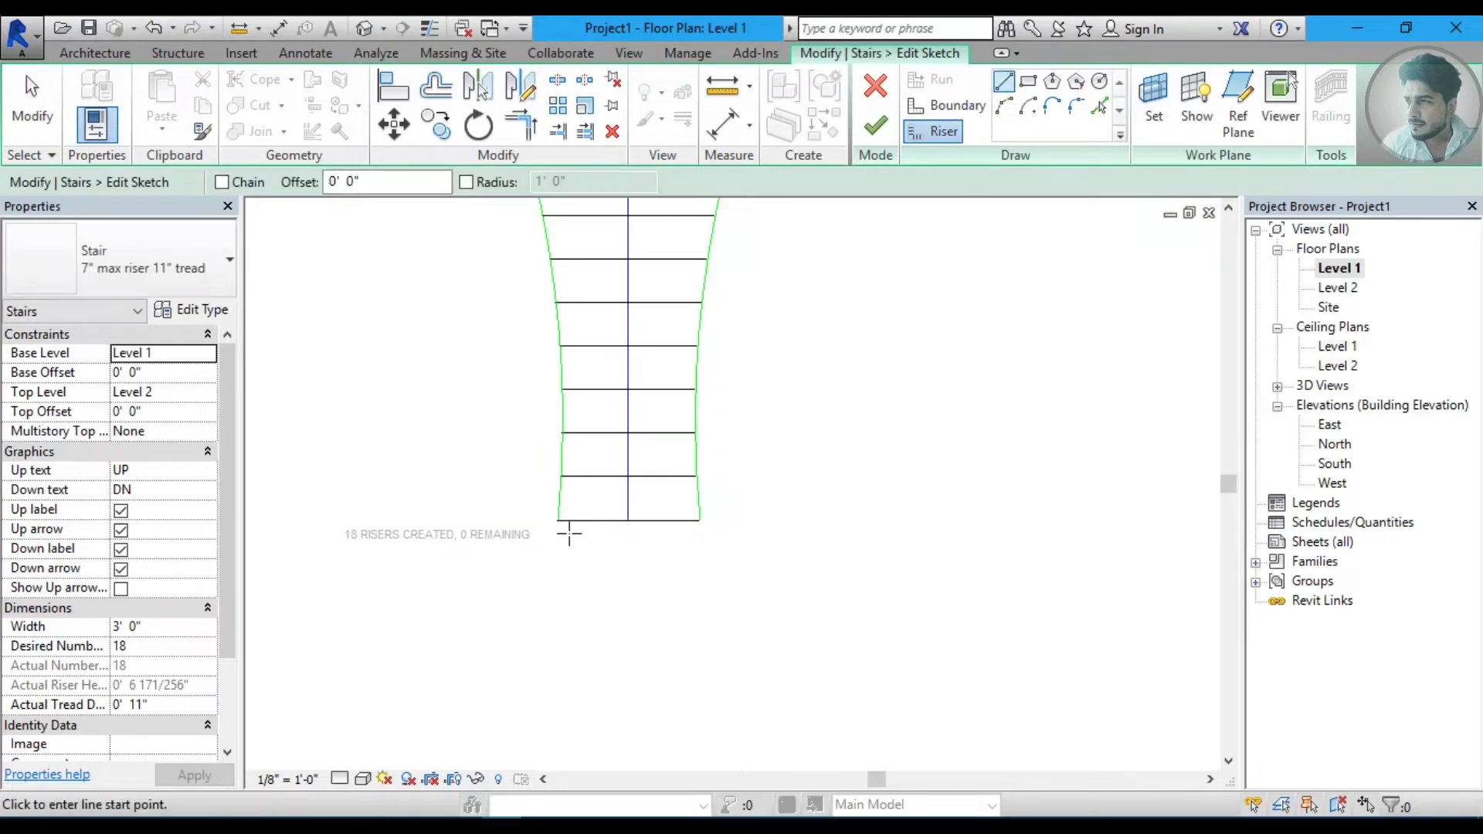
pyautogui.click(559, 520)
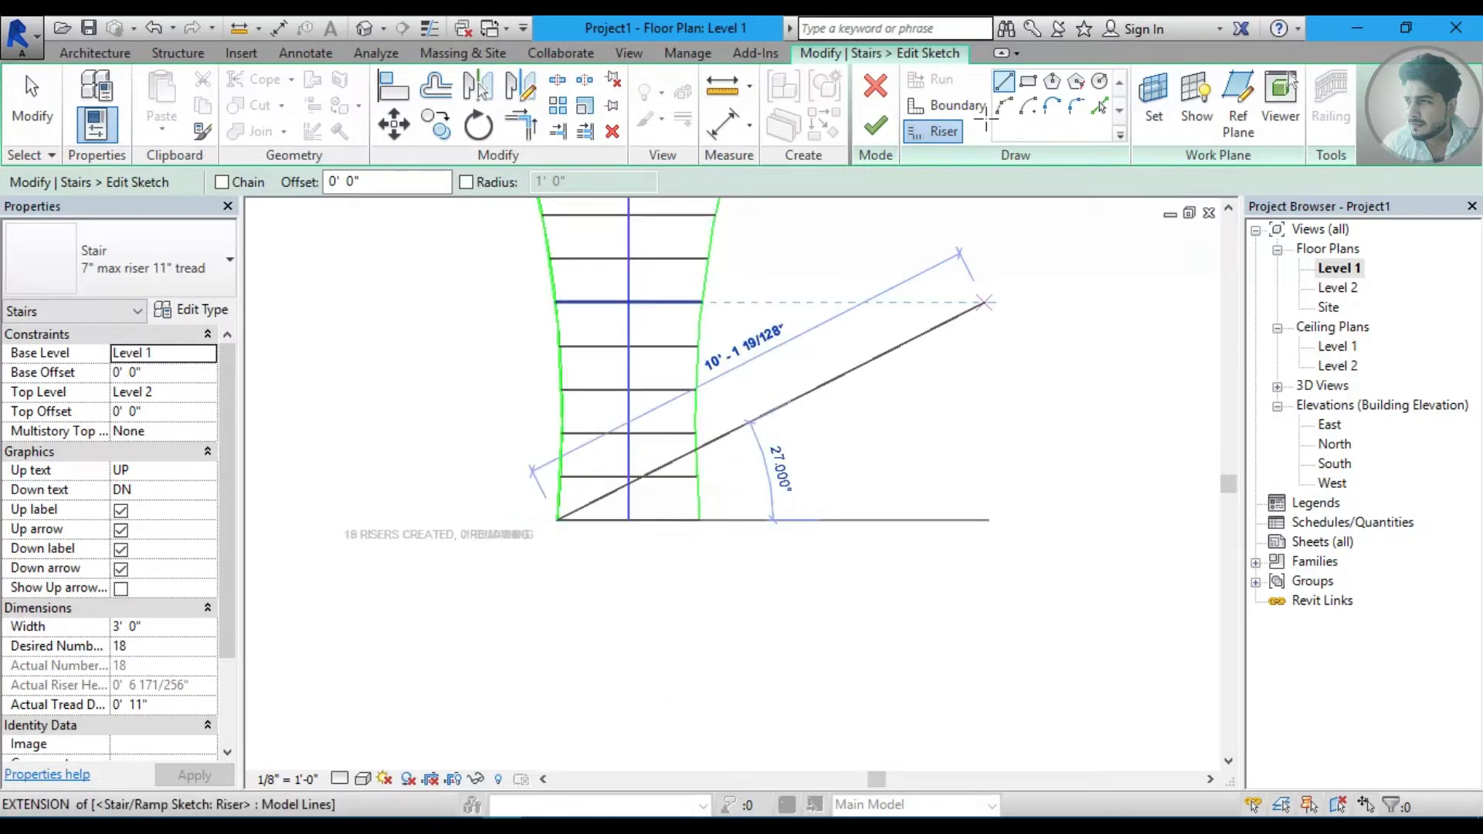
pyautogui.press('Escape')
pyautogui.click(1005, 107)
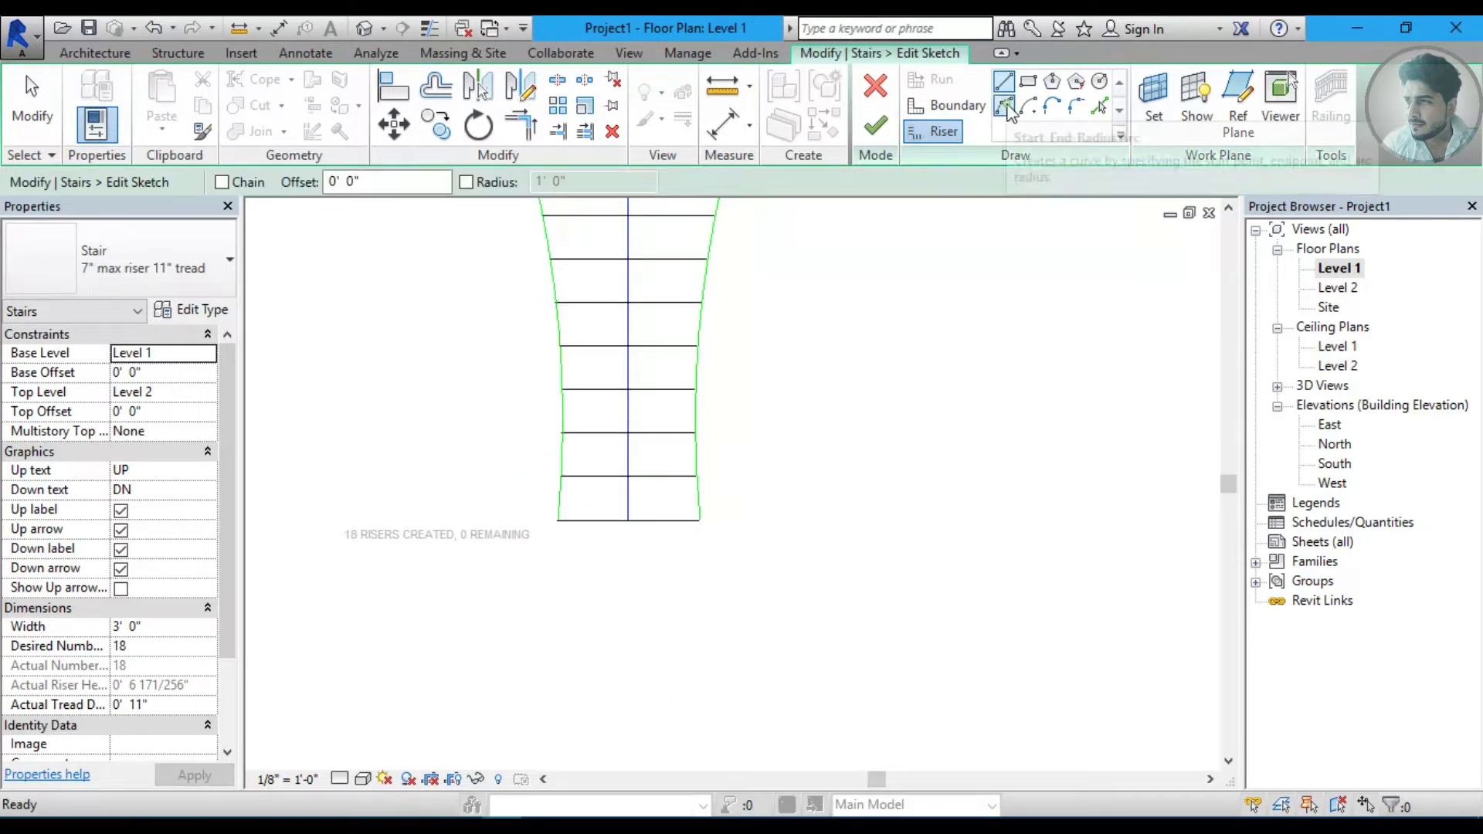
pyautogui.click(559, 519)
pyautogui.click(700, 520)
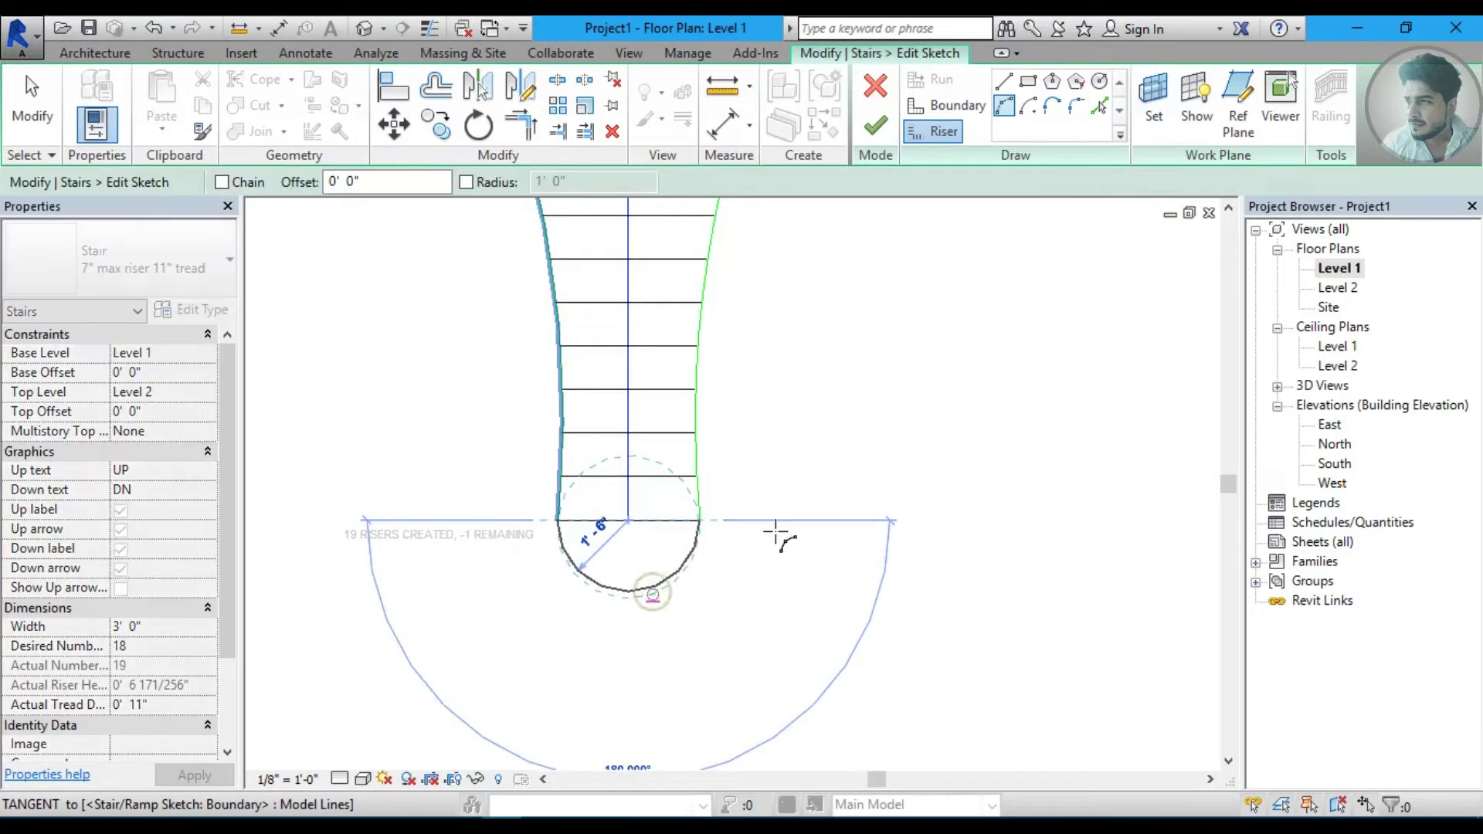
pyautogui.click(778, 530)
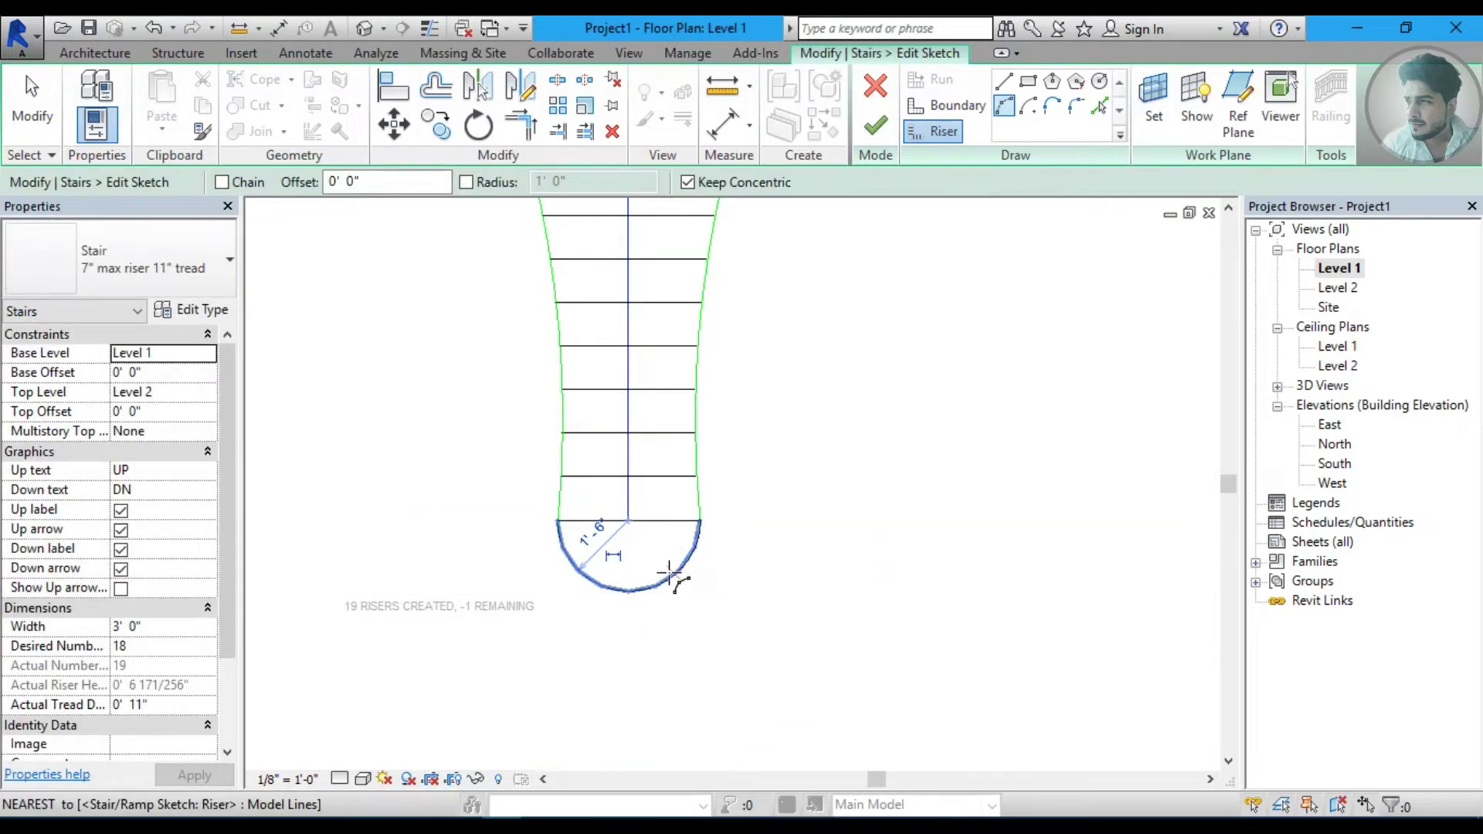
pyautogui.press('Escape')
pyautogui.press('Escape')
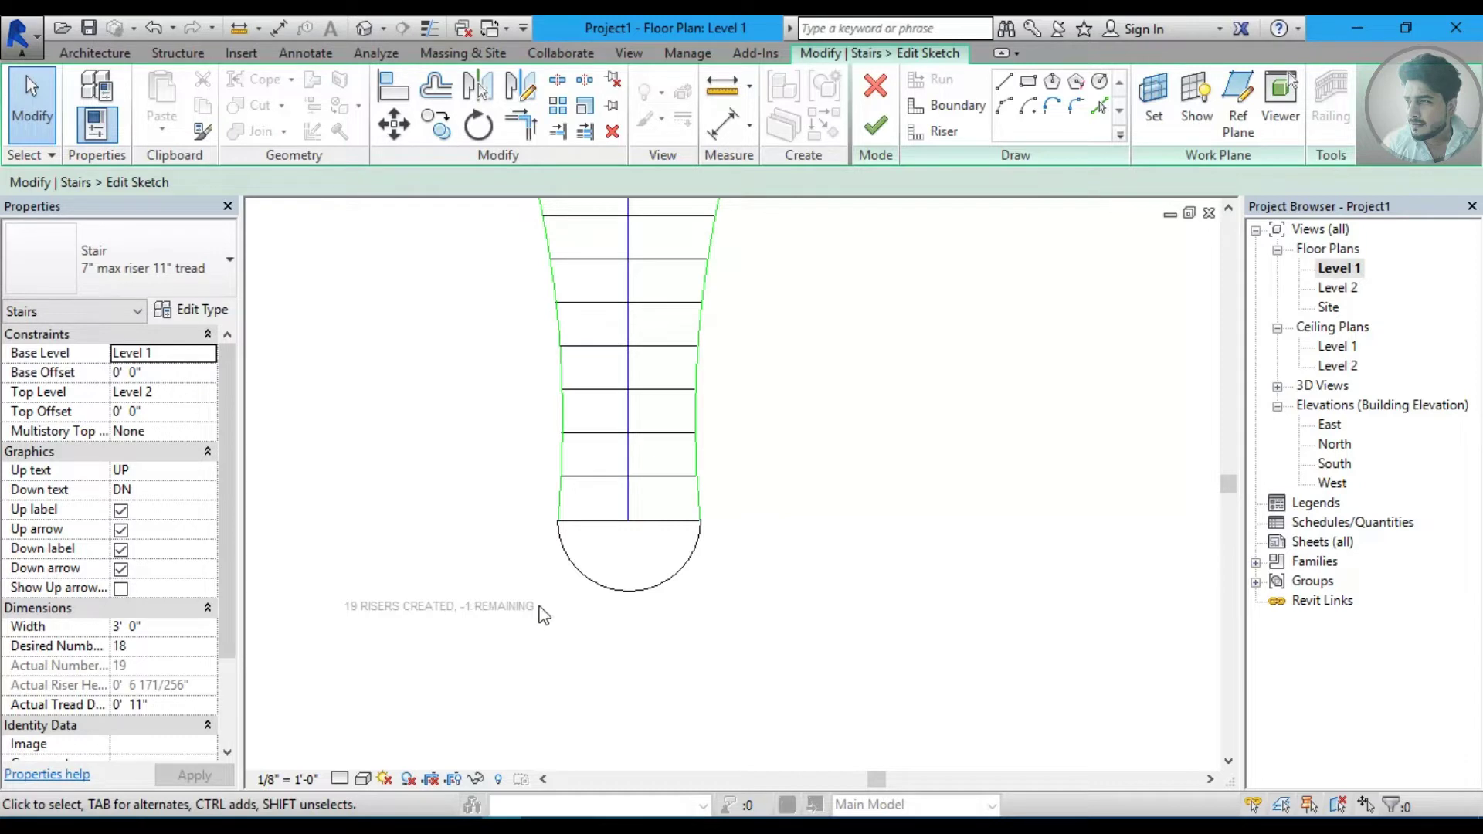
# Delete the old straight bottom riser and finish the sketch with 18 risers.
pyautogui.scroll(-2, 746, 554)
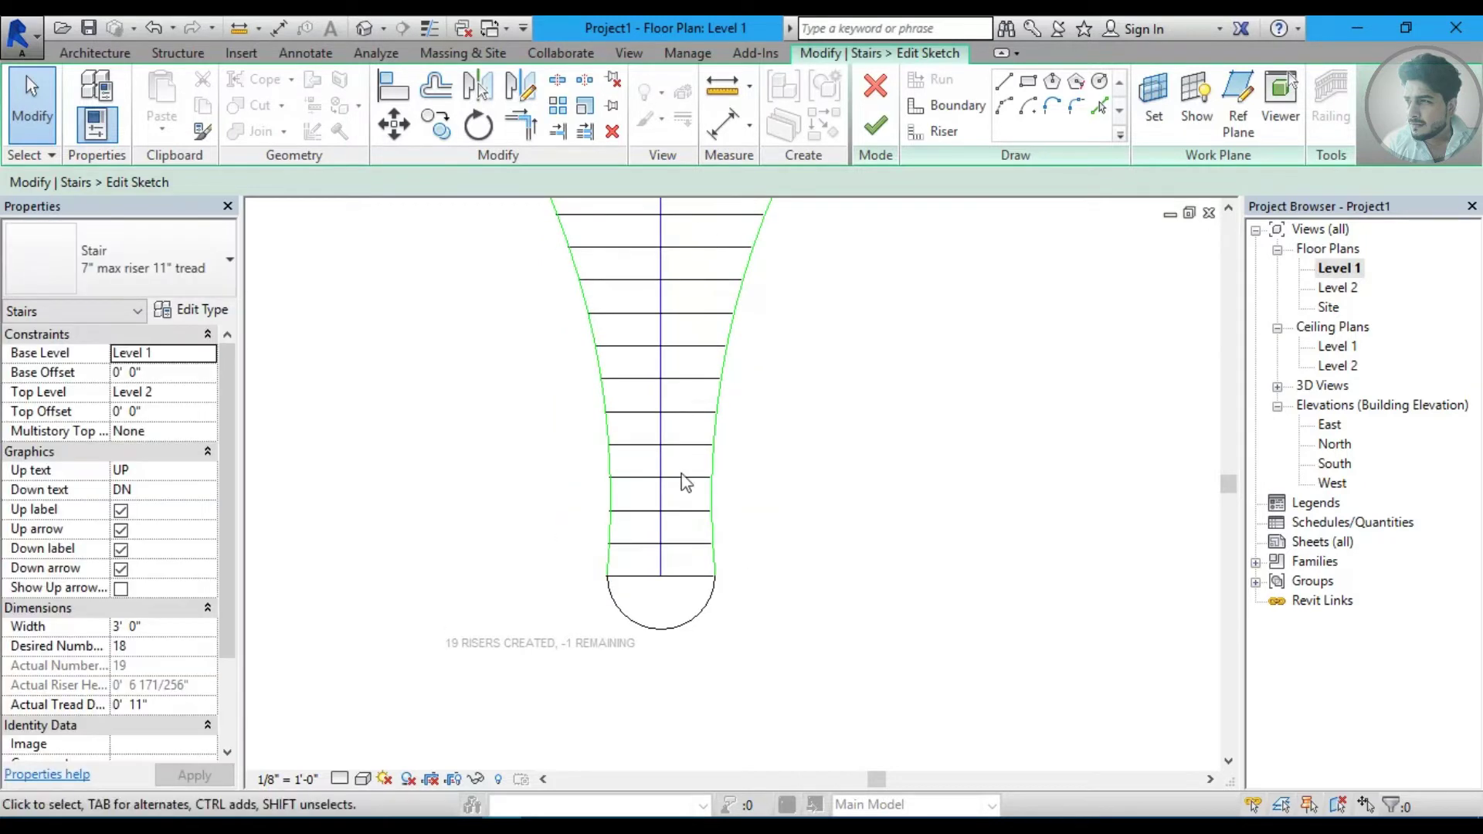
pyautogui.scroll(1, 683, 593)
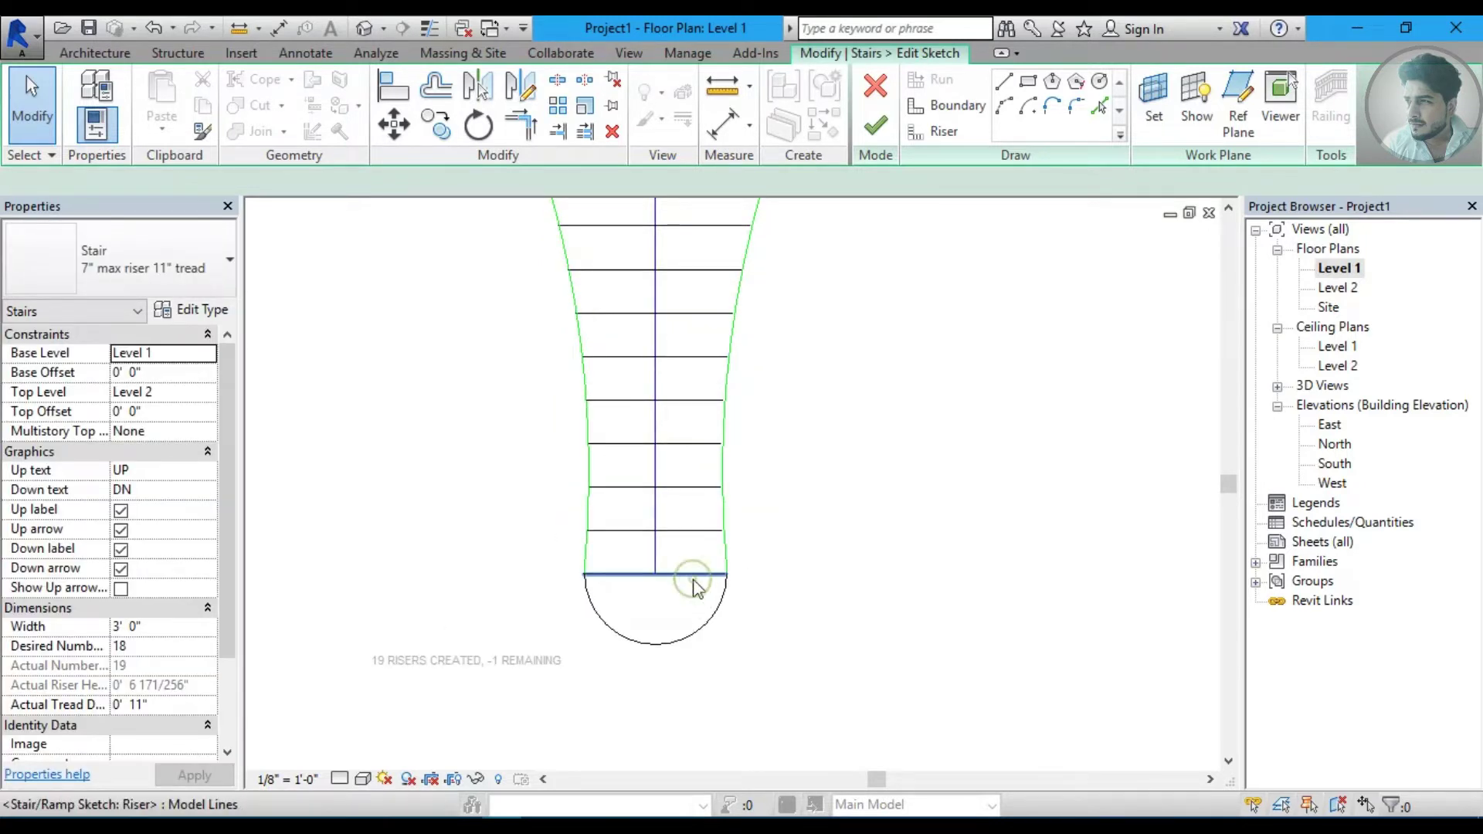
pyautogui.click(696, 581)
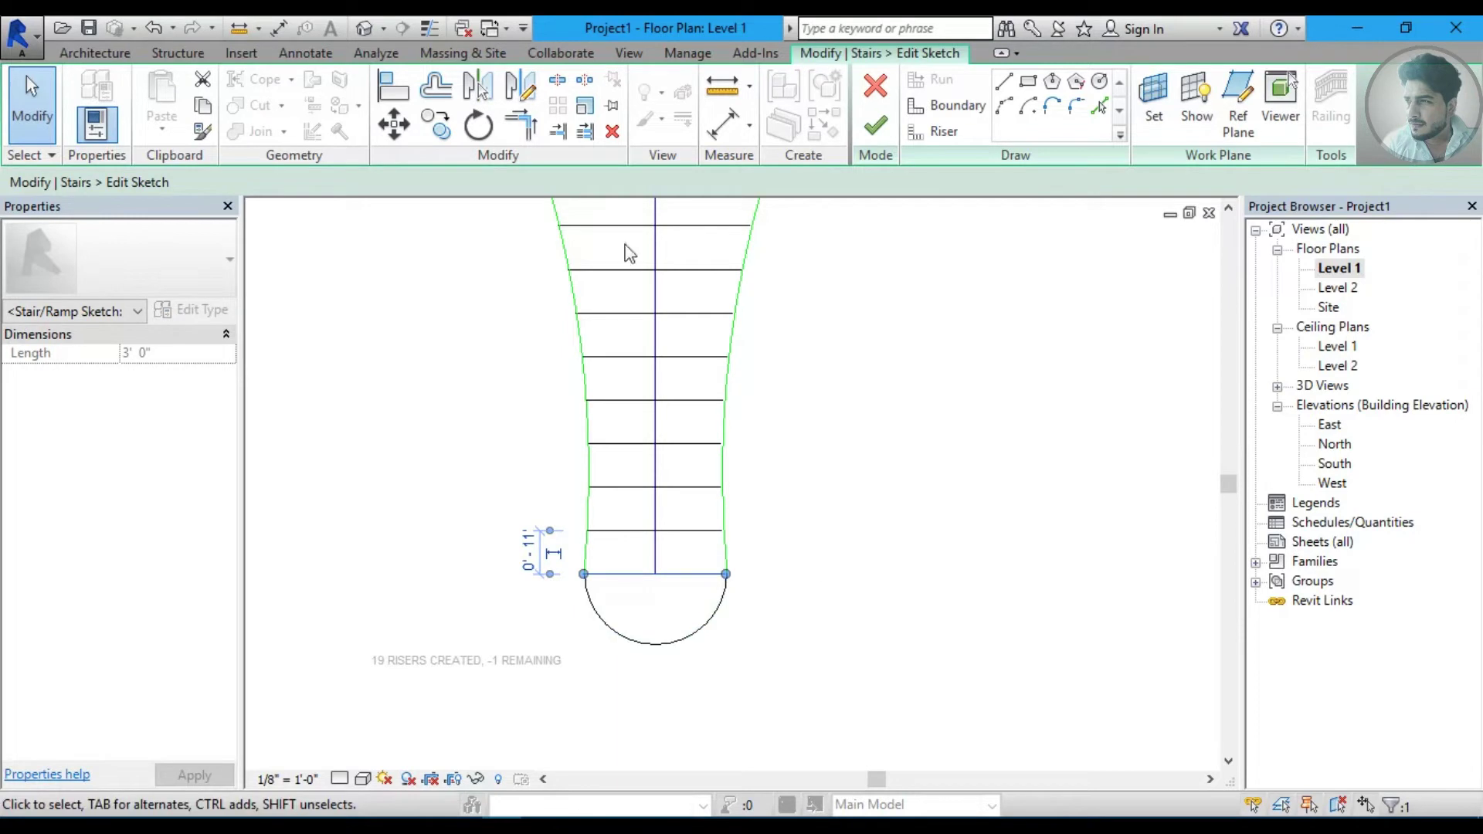
pyautogui.click(608, 142)
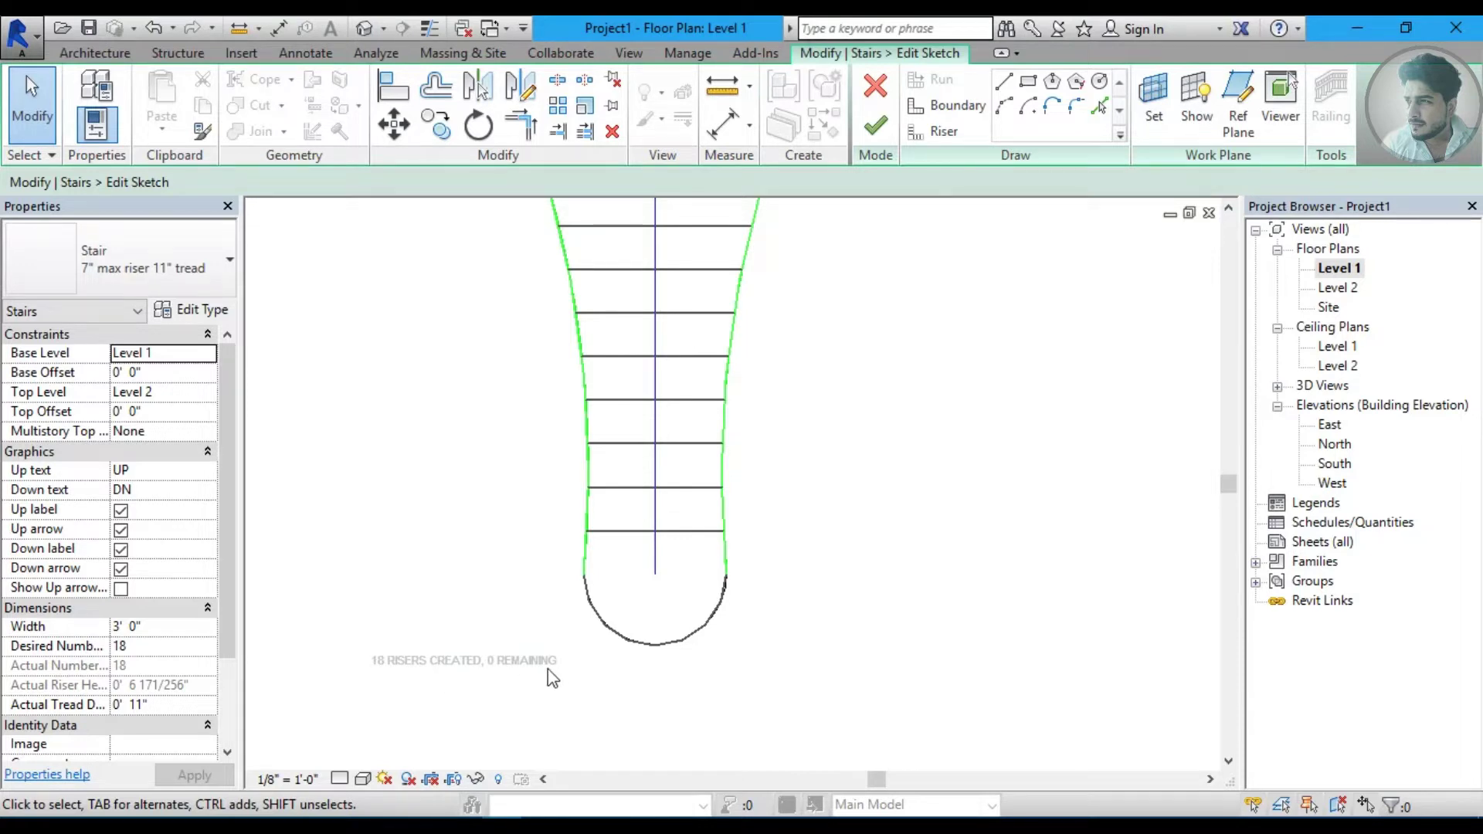
pyautogui.click(882, 139)
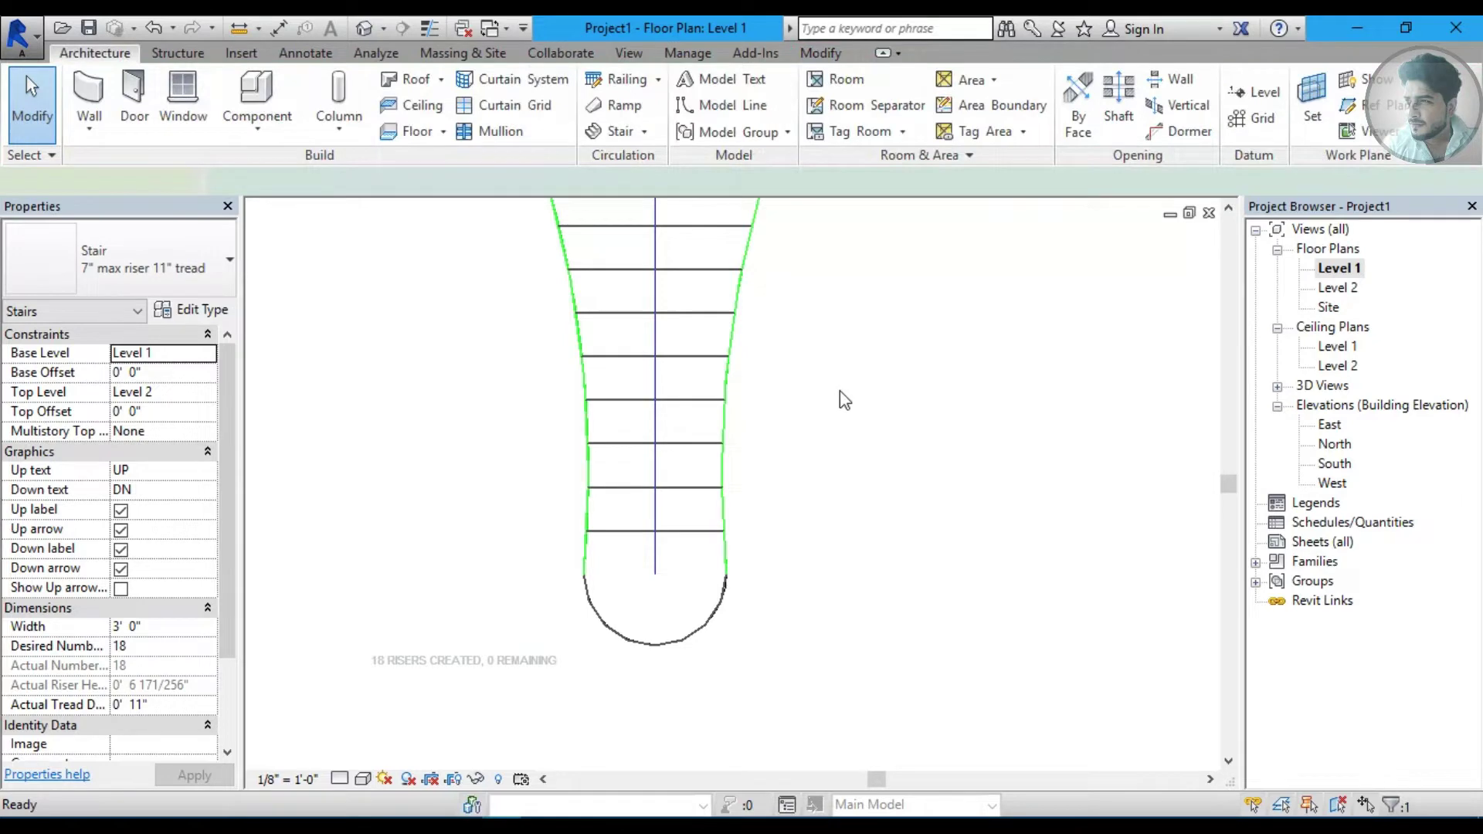
# Inspect the rounded-bottom stair in the default 3D view, then reopen its sketch in the Level 1 plan.
pyautogui.click(366, 32)
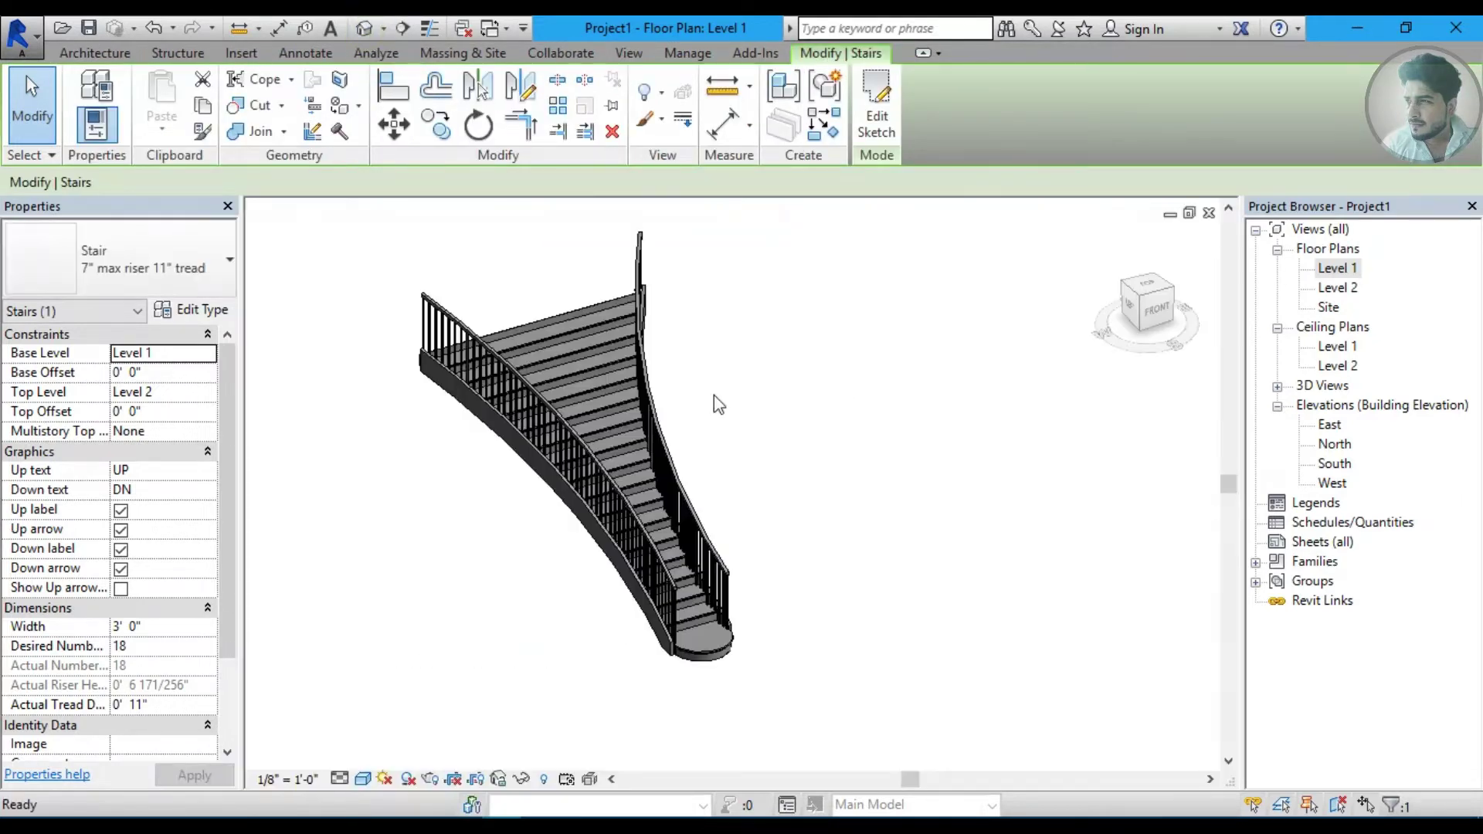
pyautogui.moveTo(600, 547)
pyautogui.keyDown('shift'); pyautogui.mouseDown(button='middle')
pyautogui.moveTo(716, 533)
pyautogui.moveTo(784, 569)
pyautogui.moveTo(766, 571)
pyautogui.moveTo(771, 556)
pyautogui.mouseUp(button='middle'); pyautogui.keyUp('shift')
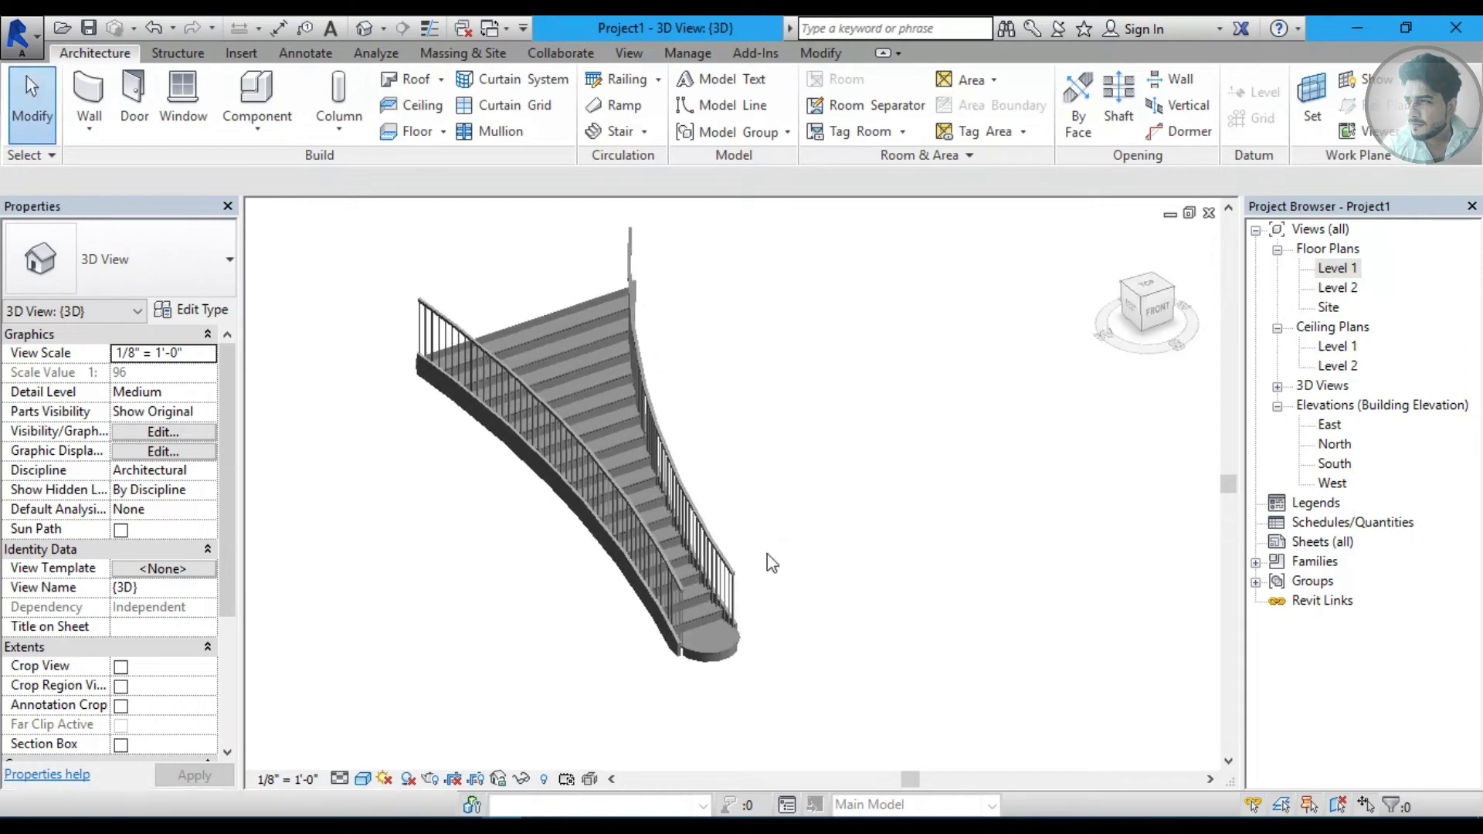
pyautogui.click(575, 373)
pyautogui.click(575, 373)
pyautogui.moveTo(574, 374)
pyautogui.mouseDown(button='middle')
pyautogui.moveTo(664, 492)
pyautogui.moveTo(546, 479)
pyautogui.mouseUp(button='middle')
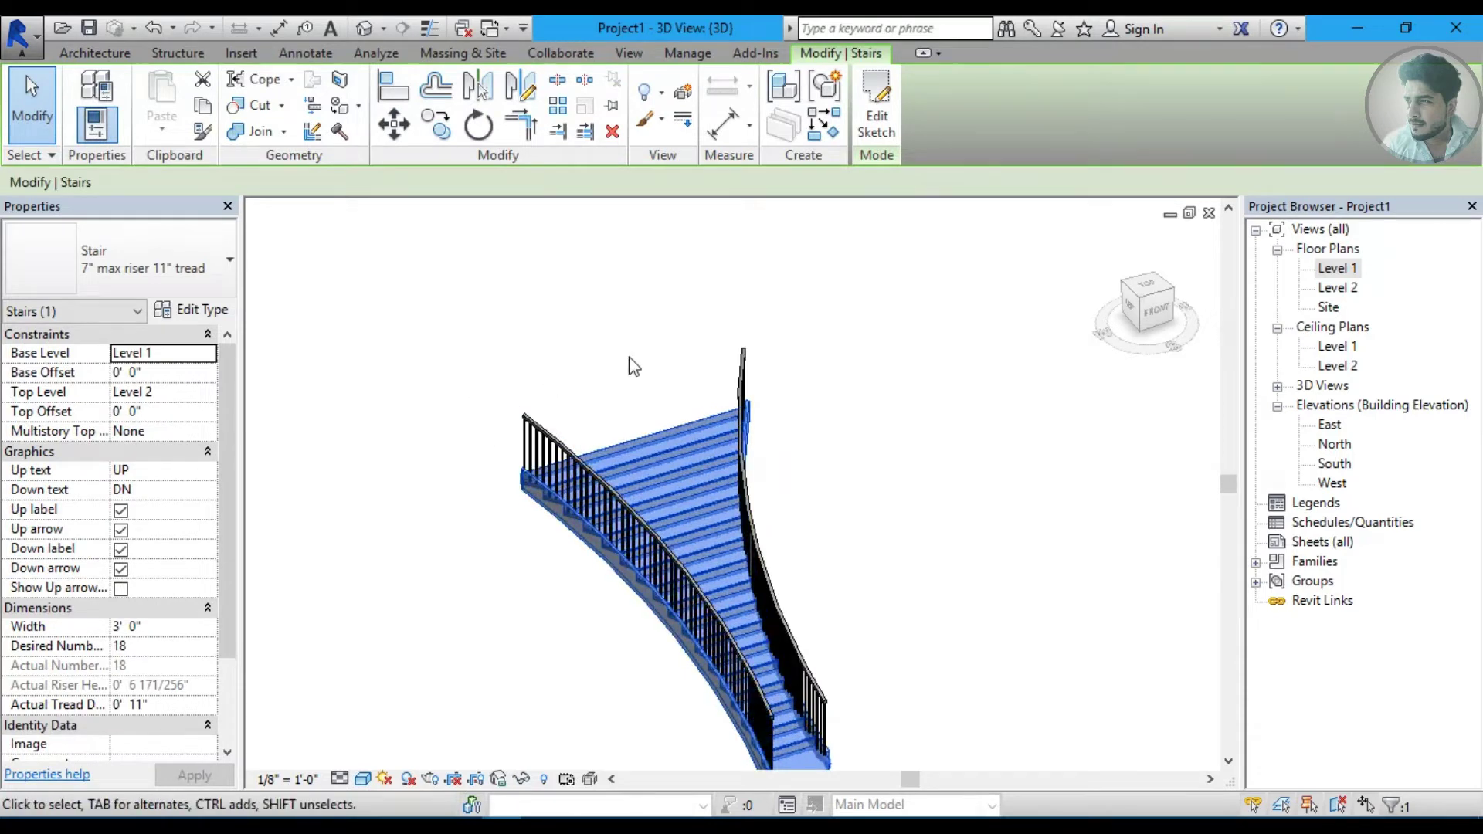
pyautogui.click(887, 125)
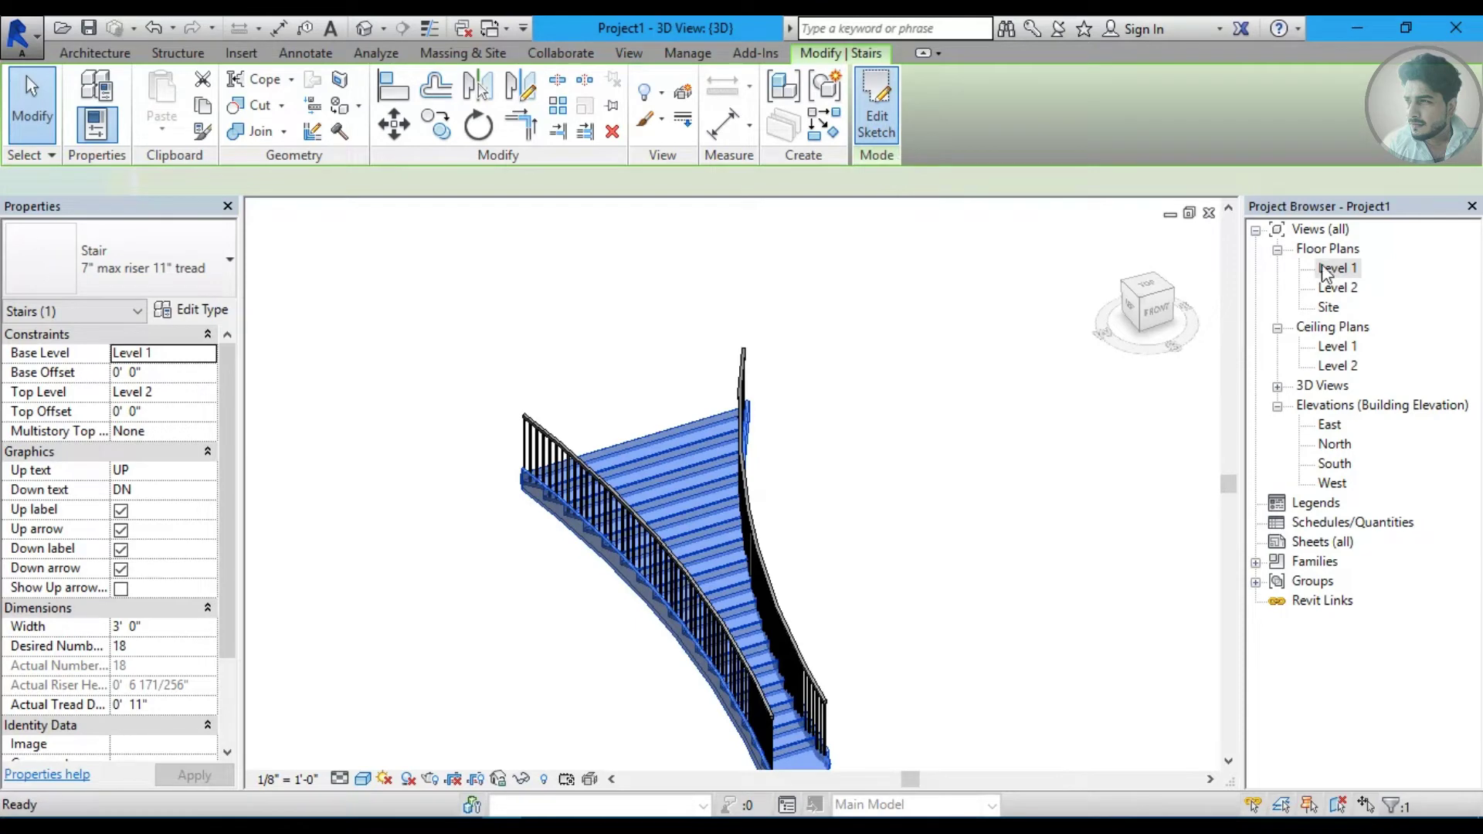
pyautogui.doubleClick(1329, 268)
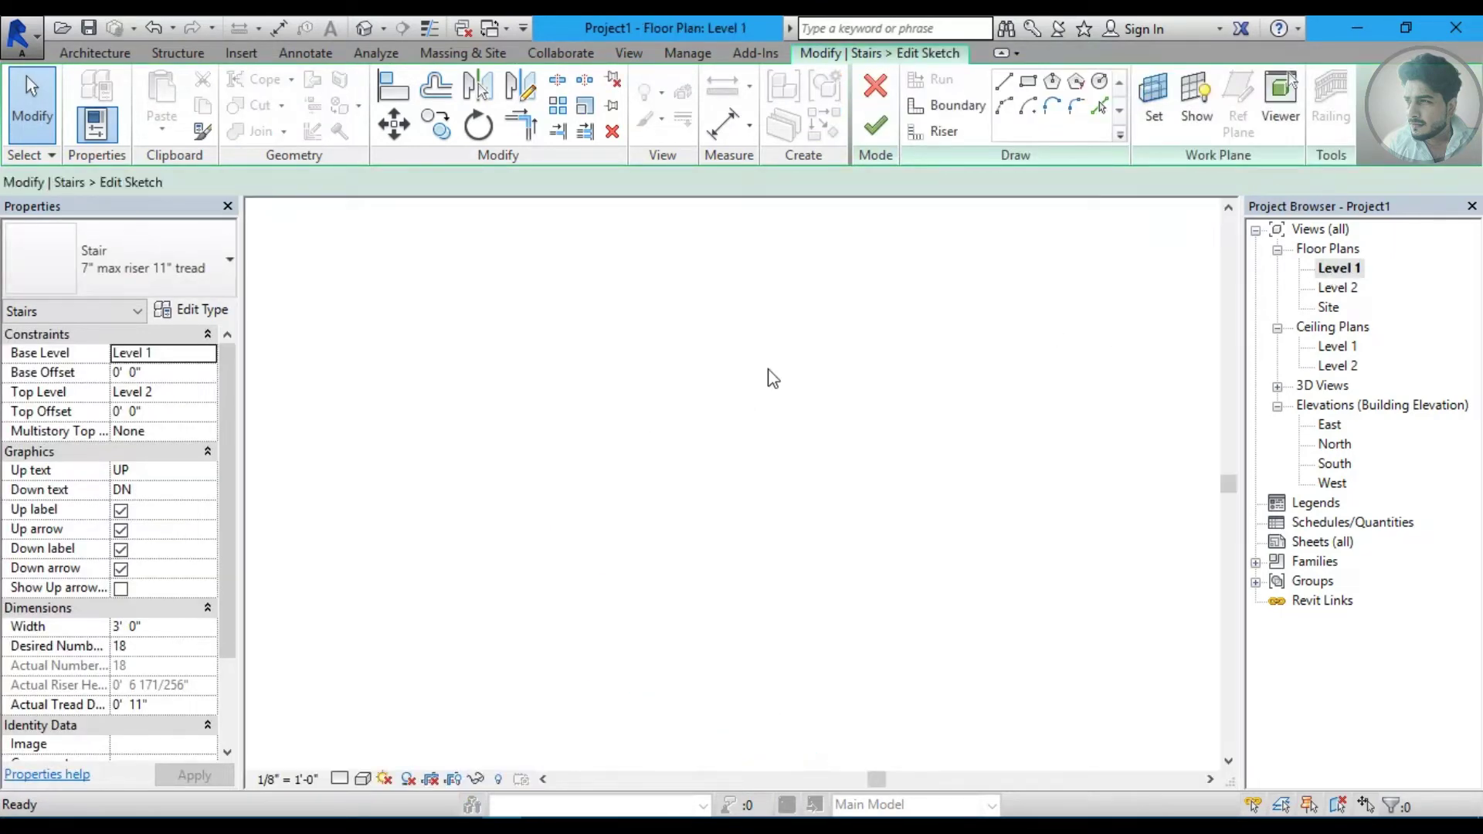
# Extend the stair's wide top with two 3'-0" lines from its top corners and a closing riser line.
pyautogui.scroll(-2, 695, 322)
pyautogui.moveTo(696, 321); pyautogui.dragTo(726, 572, button='middle')
pyautogui.scroll(1, 681, 357)
pyautogui.moveTo(709, 391); pyautogui.dragTo(709, 493, button='middle')
pyautogui.click(946, 105)
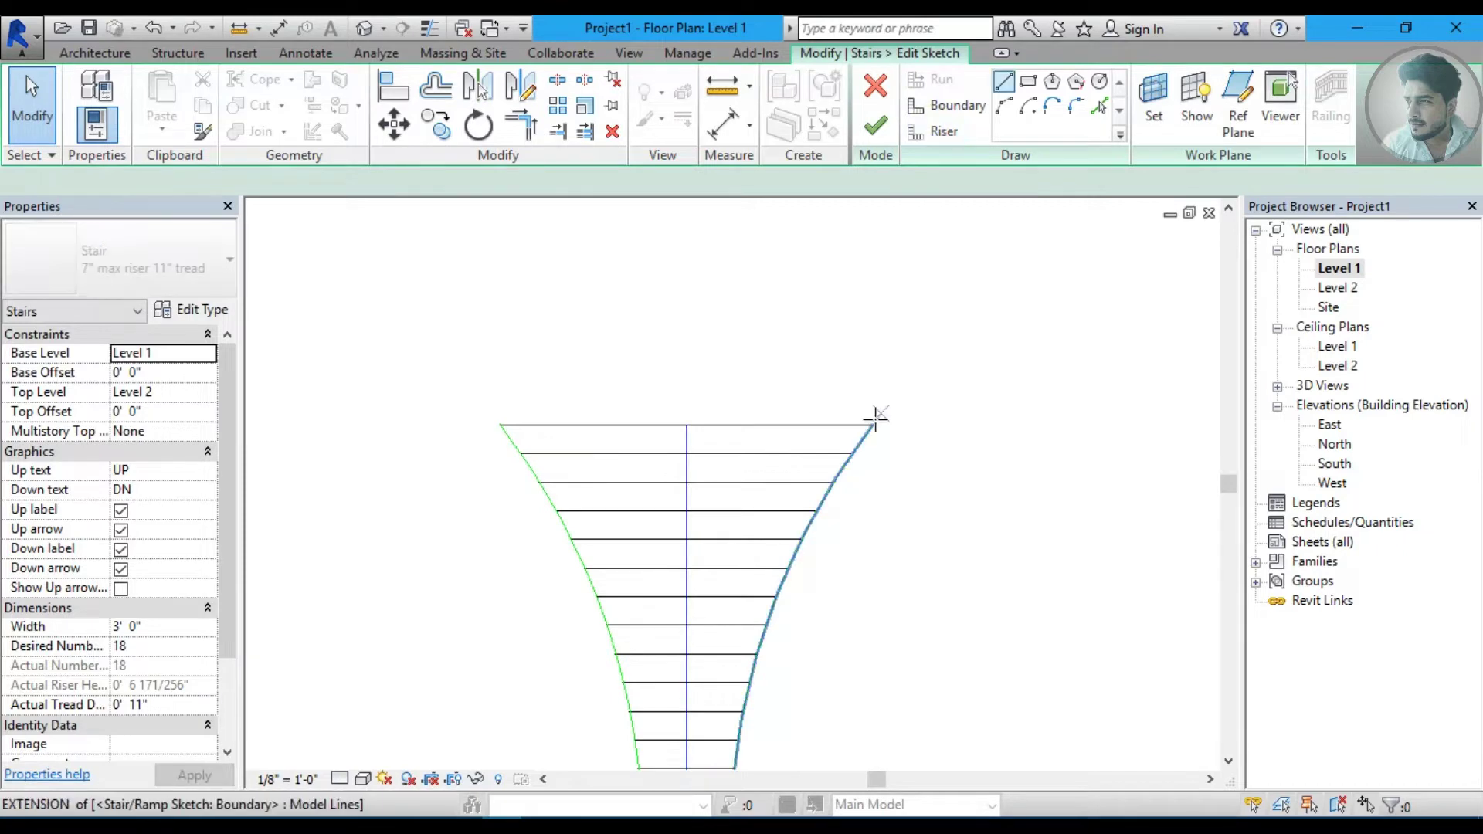
pyautogui.click(933, 131)
pyautogui.click(873, 424)
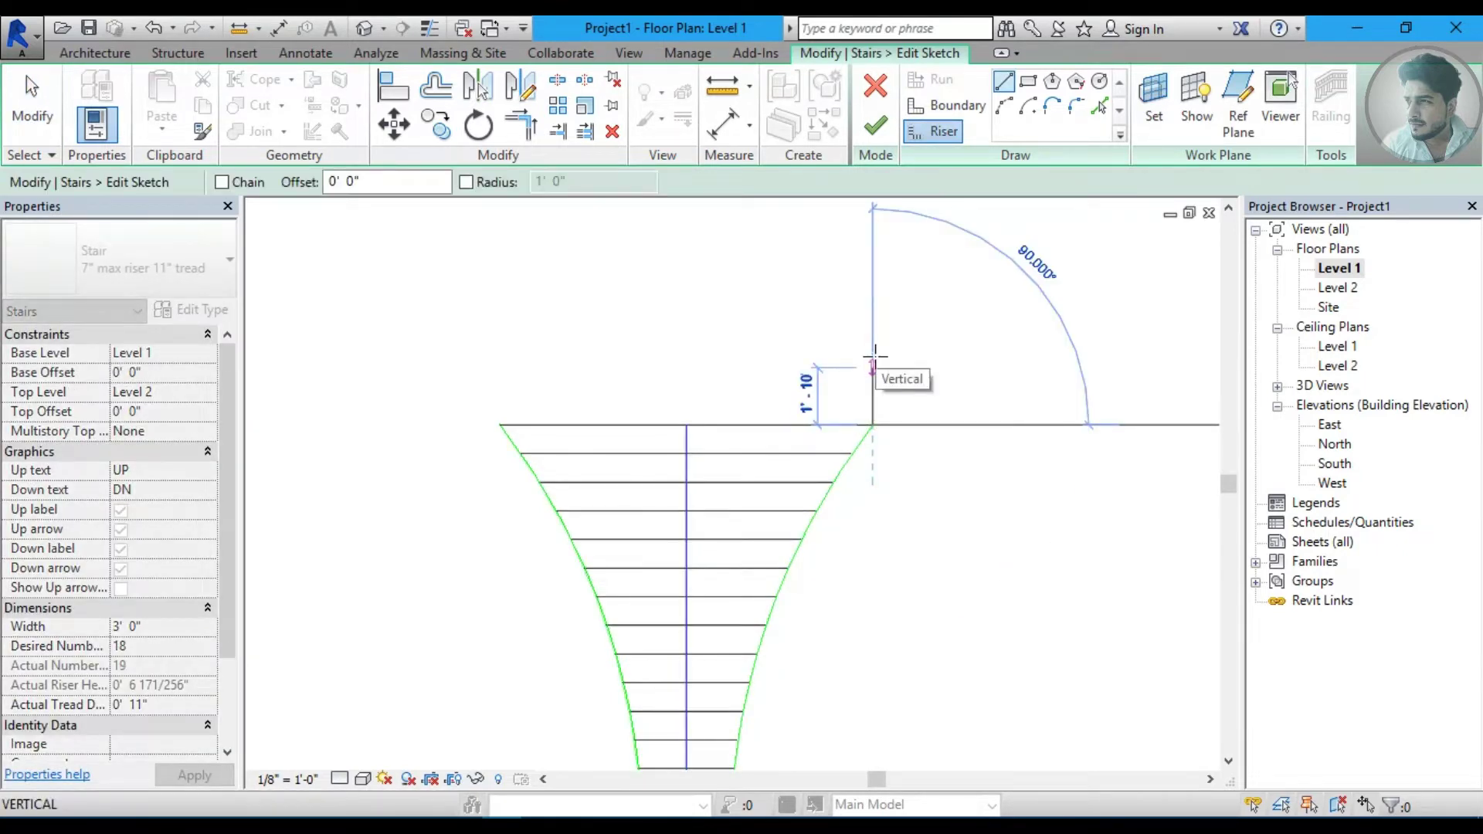
pyautogui.write('3')
pyautogui.press('Return')
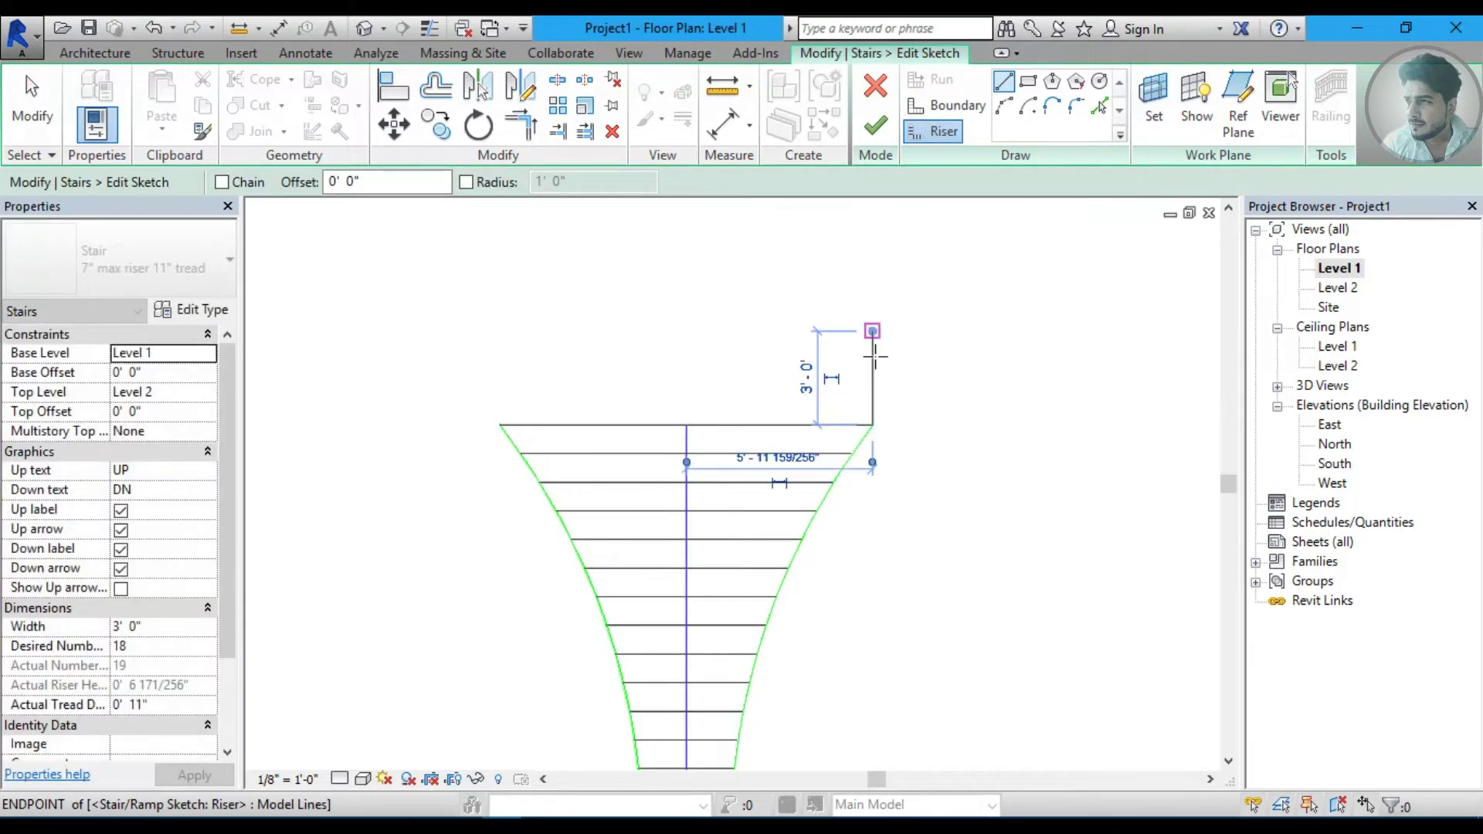
pyautogui.click(500, 424)
pyautogui.write('3')
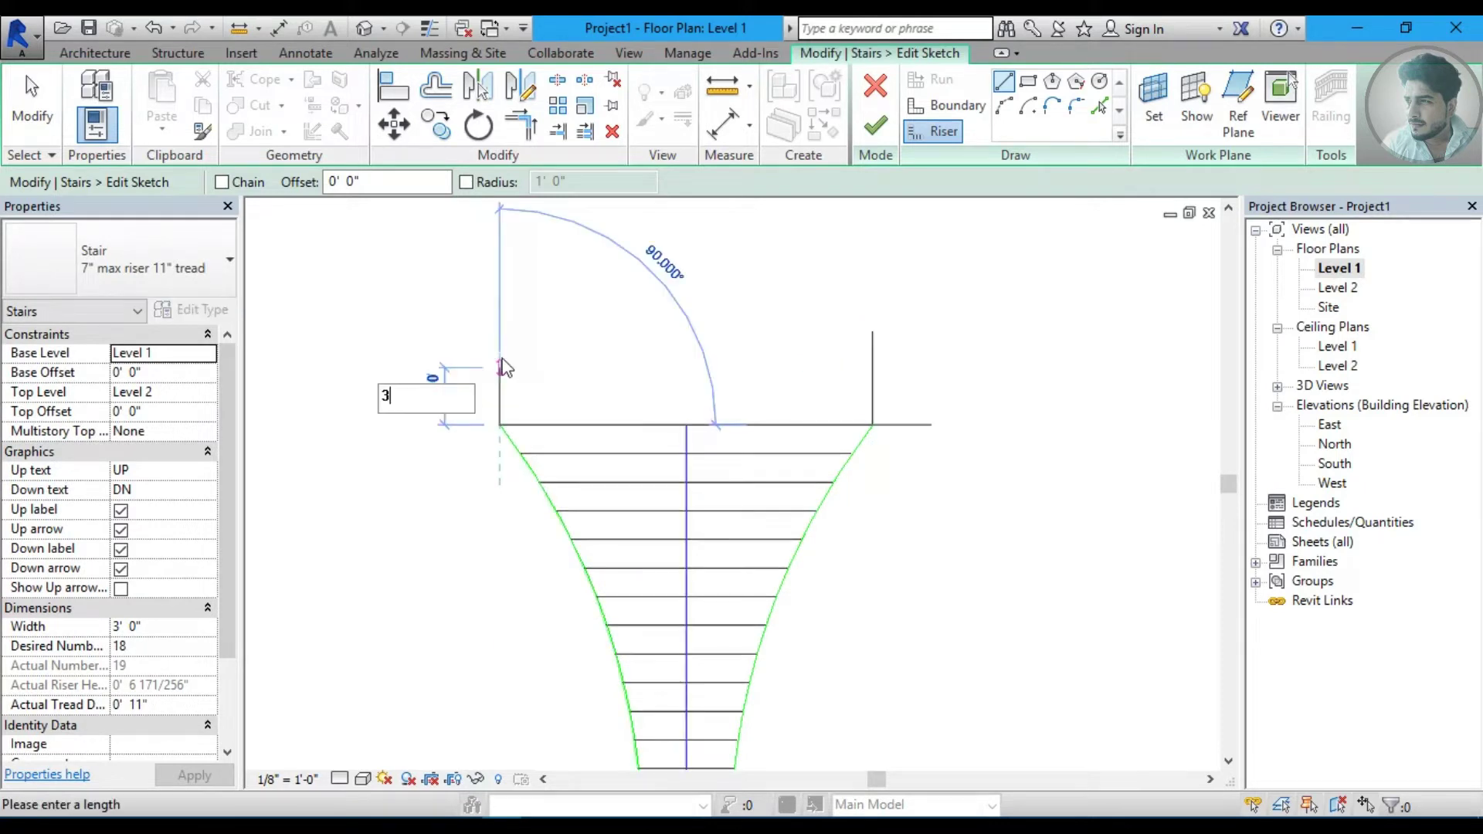
pyautogui.press('Return')
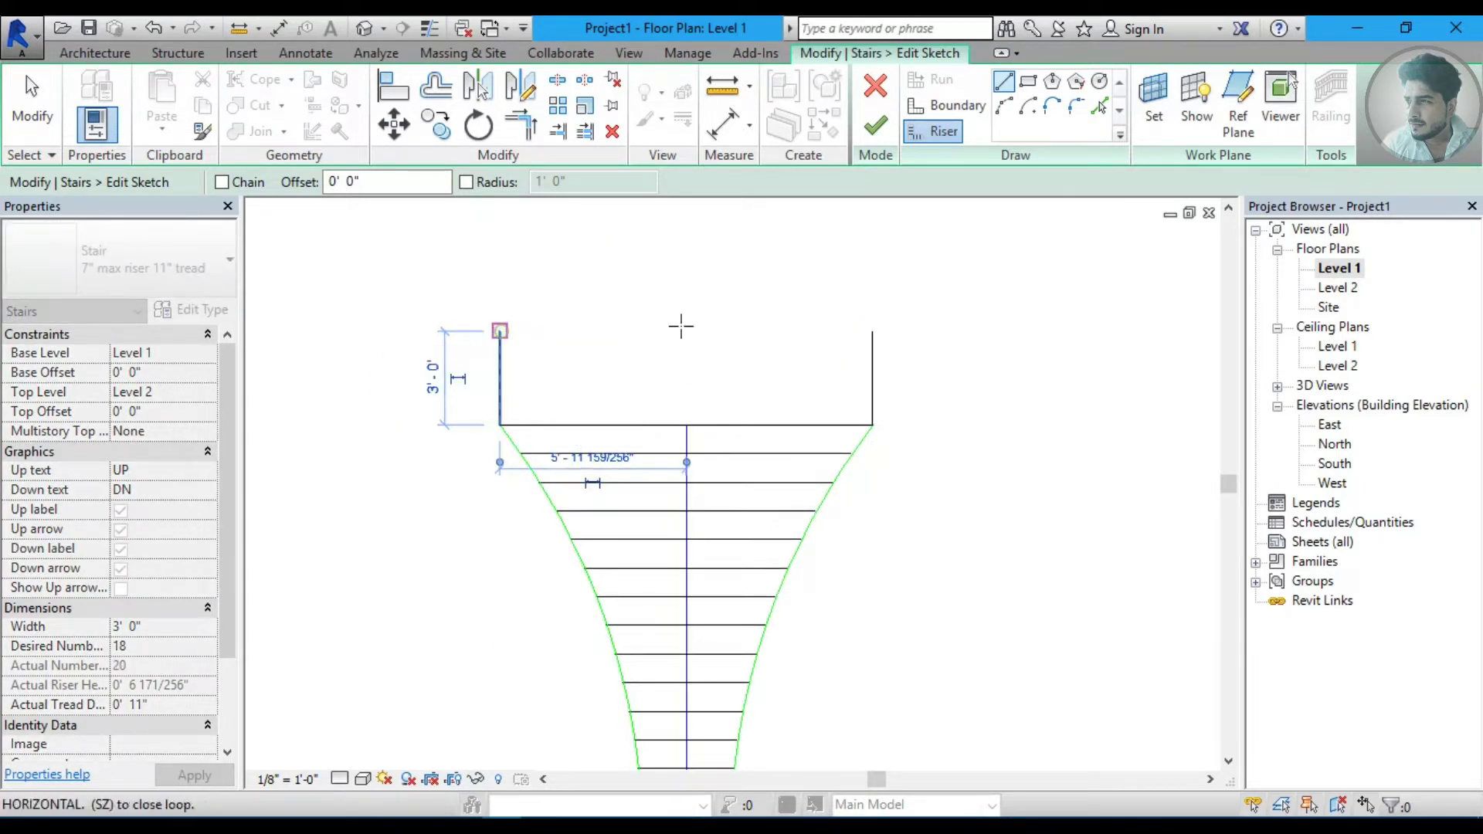
pyautogui.click(871, 331)
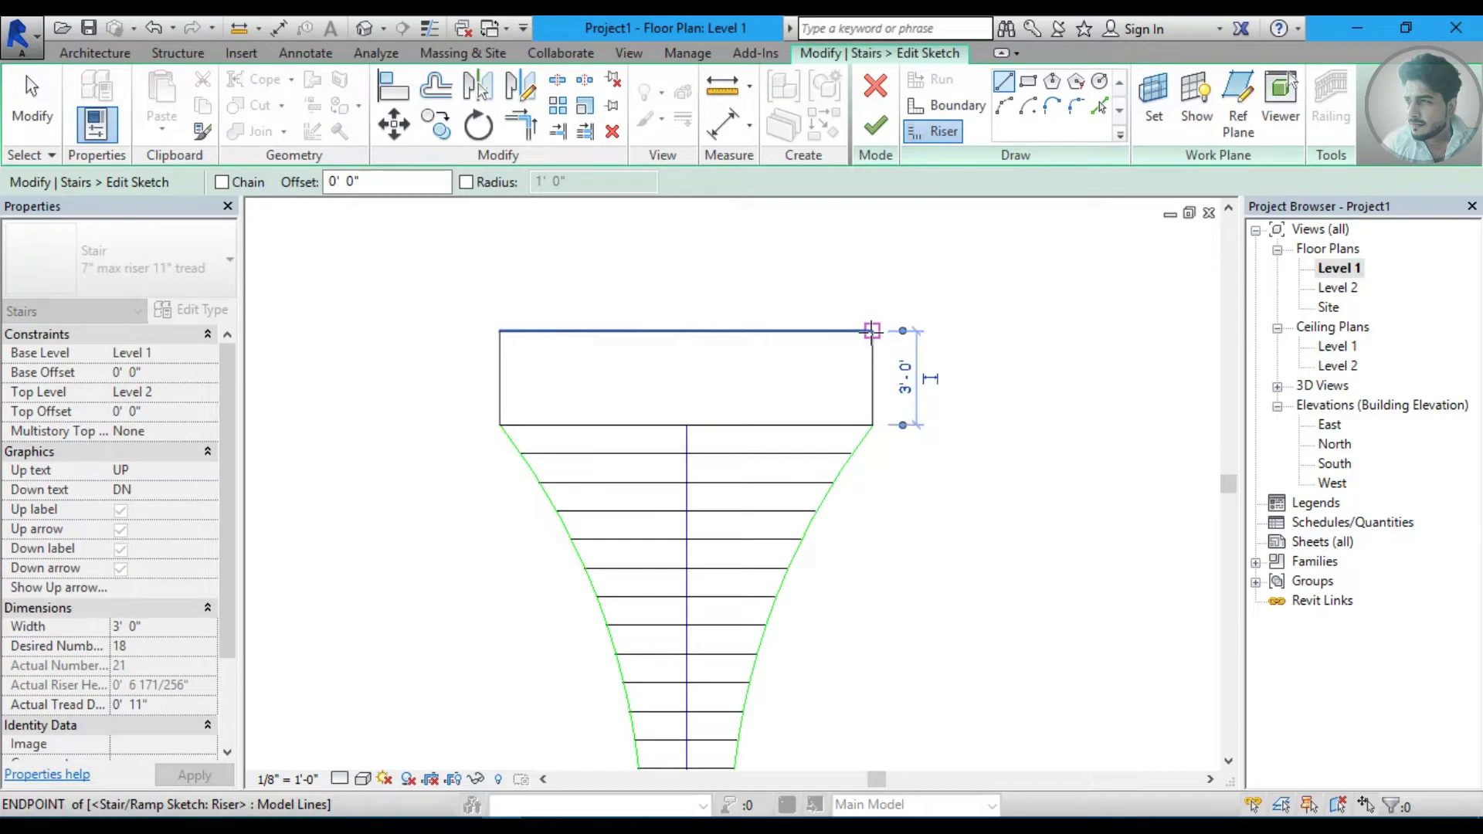
pyautogui.press('Escape')
pyautogui.press('Escape')
# Delete the extra top riser so the flared stair has 18 risers.
pyautogui.scroll(-2, 754, 318)
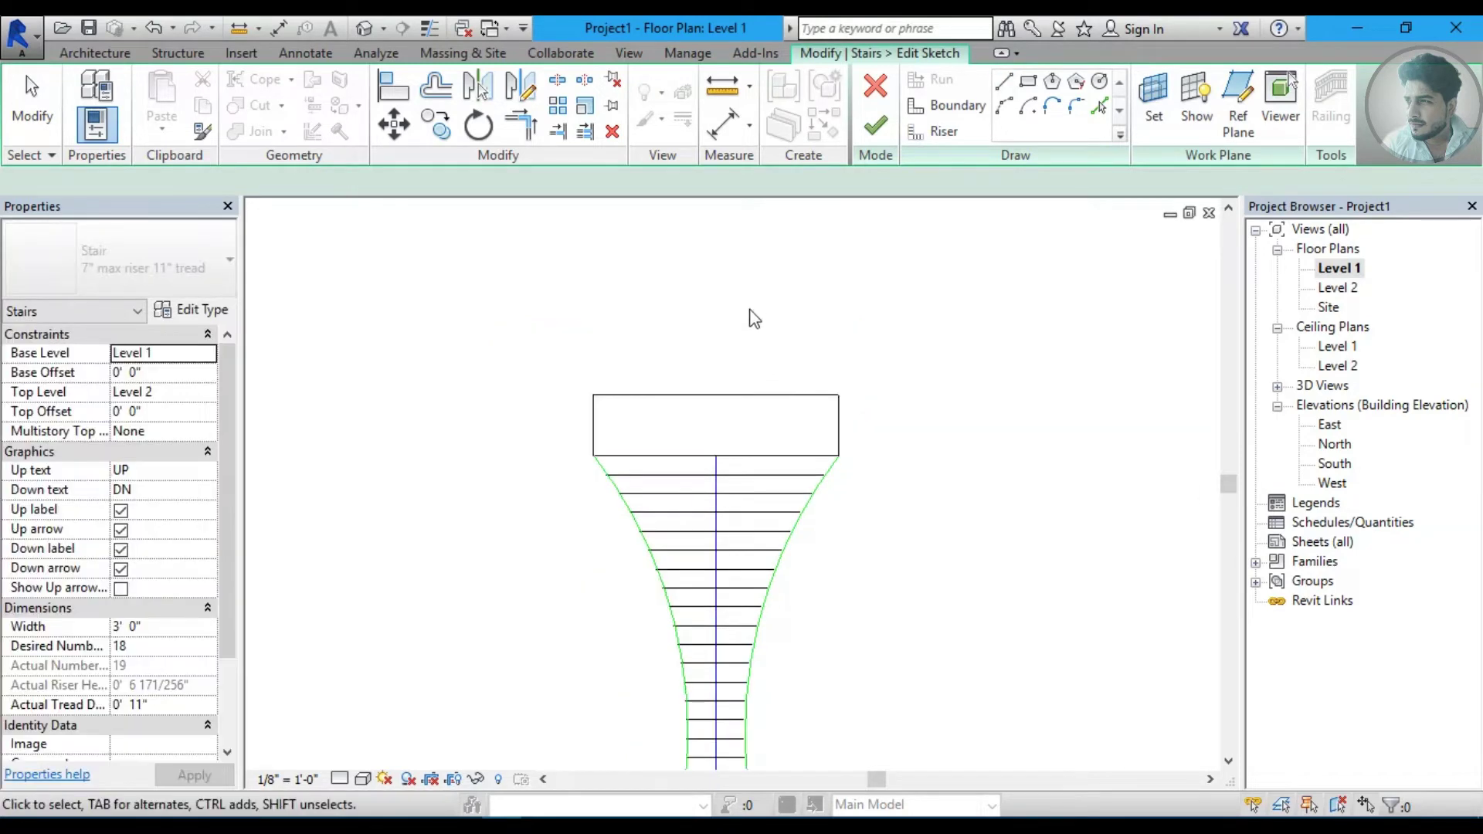
pyautogui.scroll(2, 689, 503)
pyautogui.scroll(2, 701, 578)
pyautogui.press('Escape')
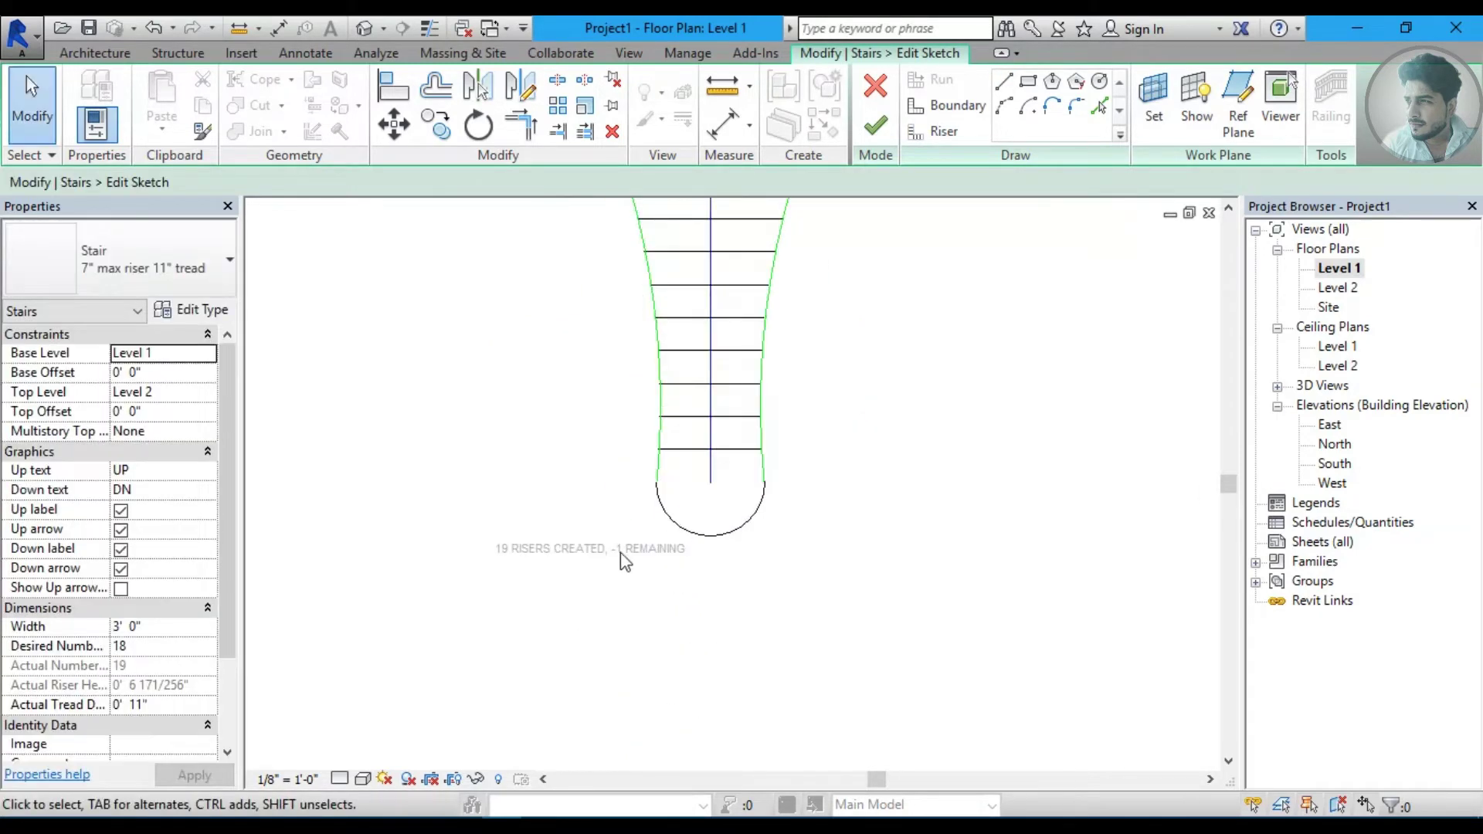
pyautogui.scroll(-1, 736, 325)
pyautogui.moveTo(735, 324); pyautogui.dragTo(729, 613, button='middle')
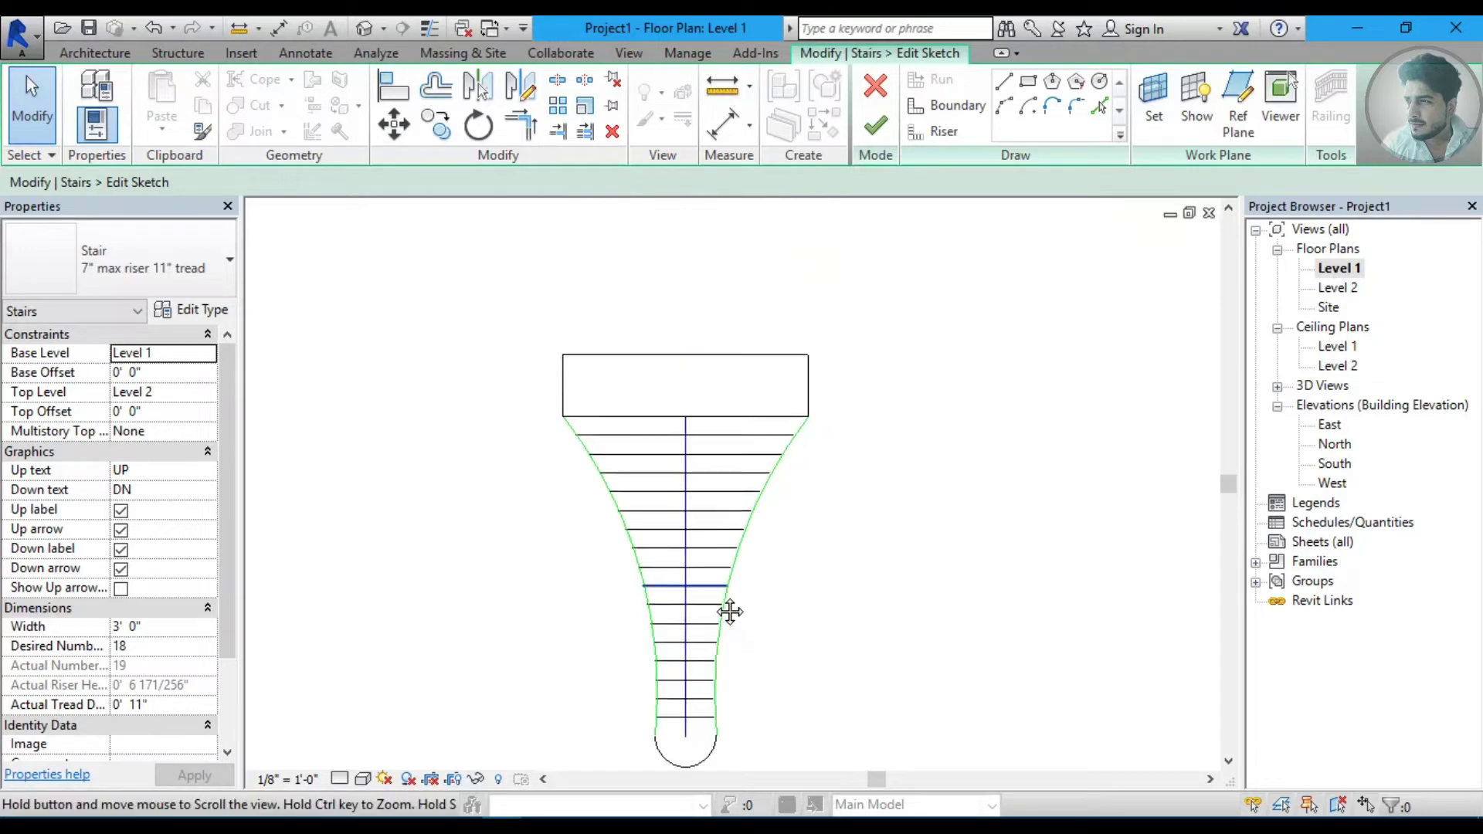
pyautogui.scroll(2, 652, 463)
pyautogui.click(649, 463)
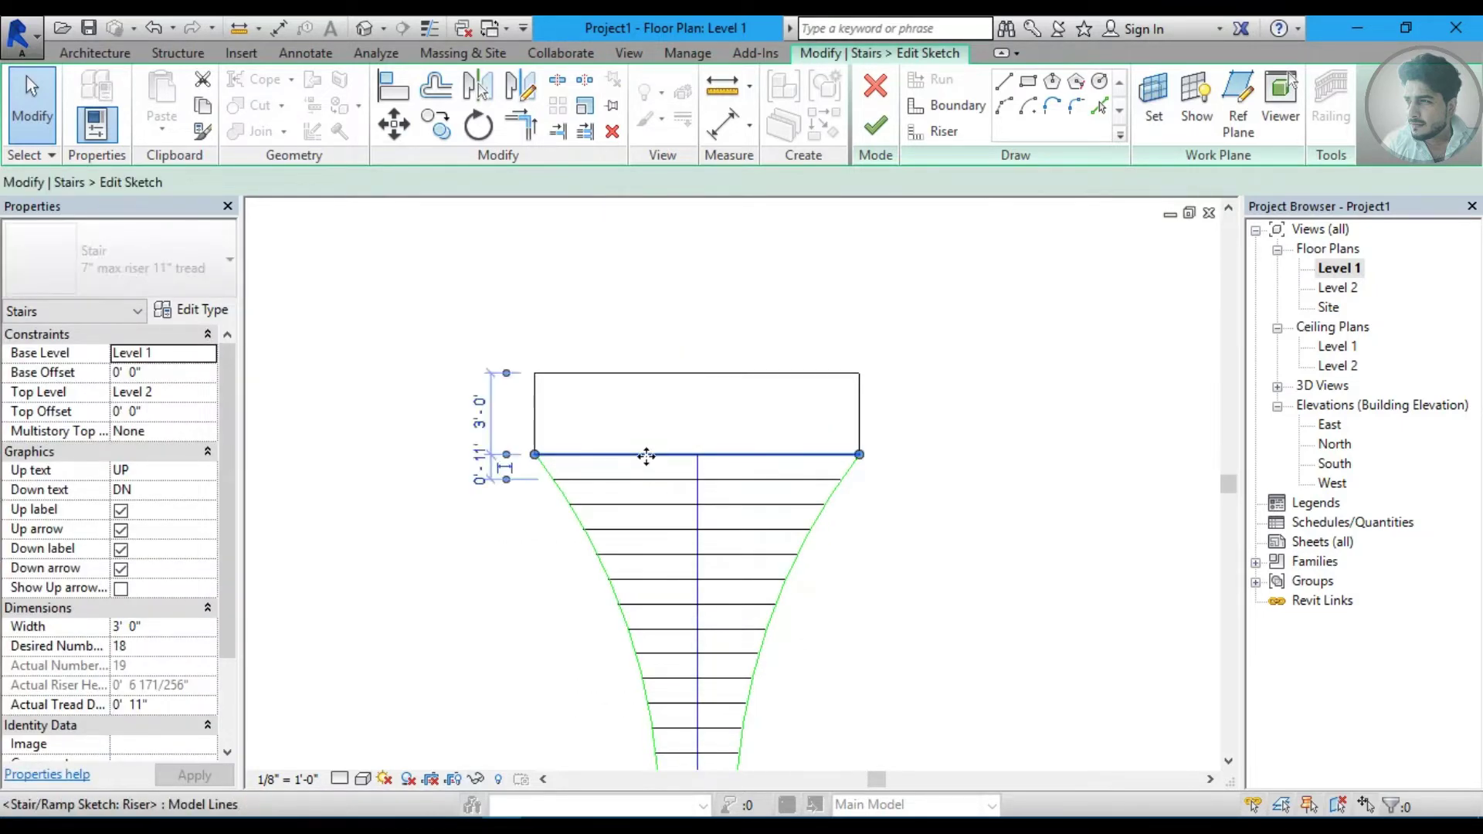
pyautogui.press('Delete')
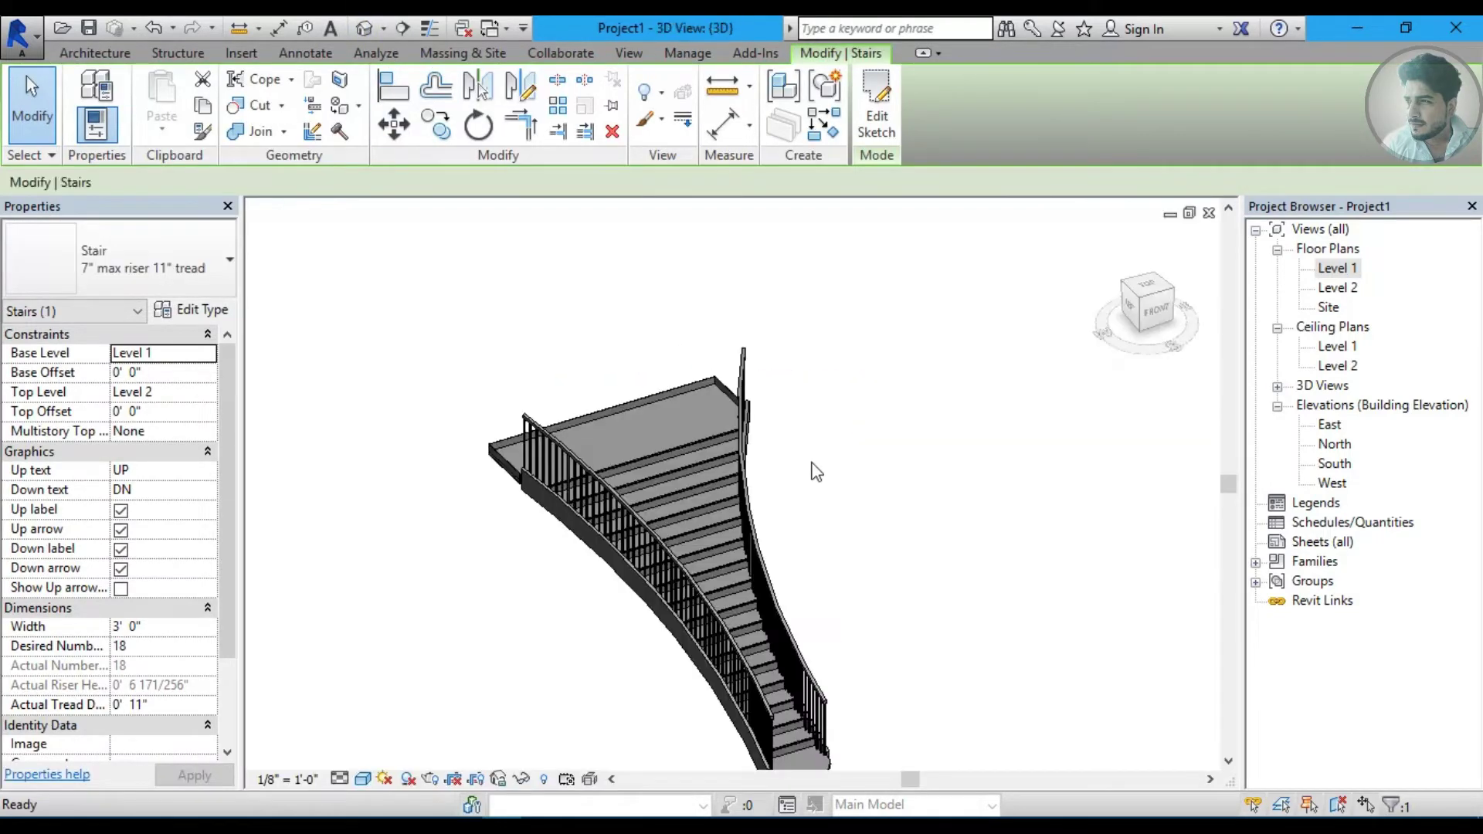
# Review the flared stair and its new top landing in 3D, then switch to the Level 2 plan.
pyautogui.click(815, 468)
pyautogui.moveTo(818, 470)
pyautogui.keyDown('shift'); pyautogui.mouseDown(button='middle')
pyautogui.moveTo(845, 514)
pyautogui.moveTo(626, 448)
pyautogui.moveTo(804, 387)
pyautogui.moveTo(877, 487)
pyautogui.moveTo(835, 595)
pyautogui.mouseUp(button='middle'); pyautogui.keyUp('shift')
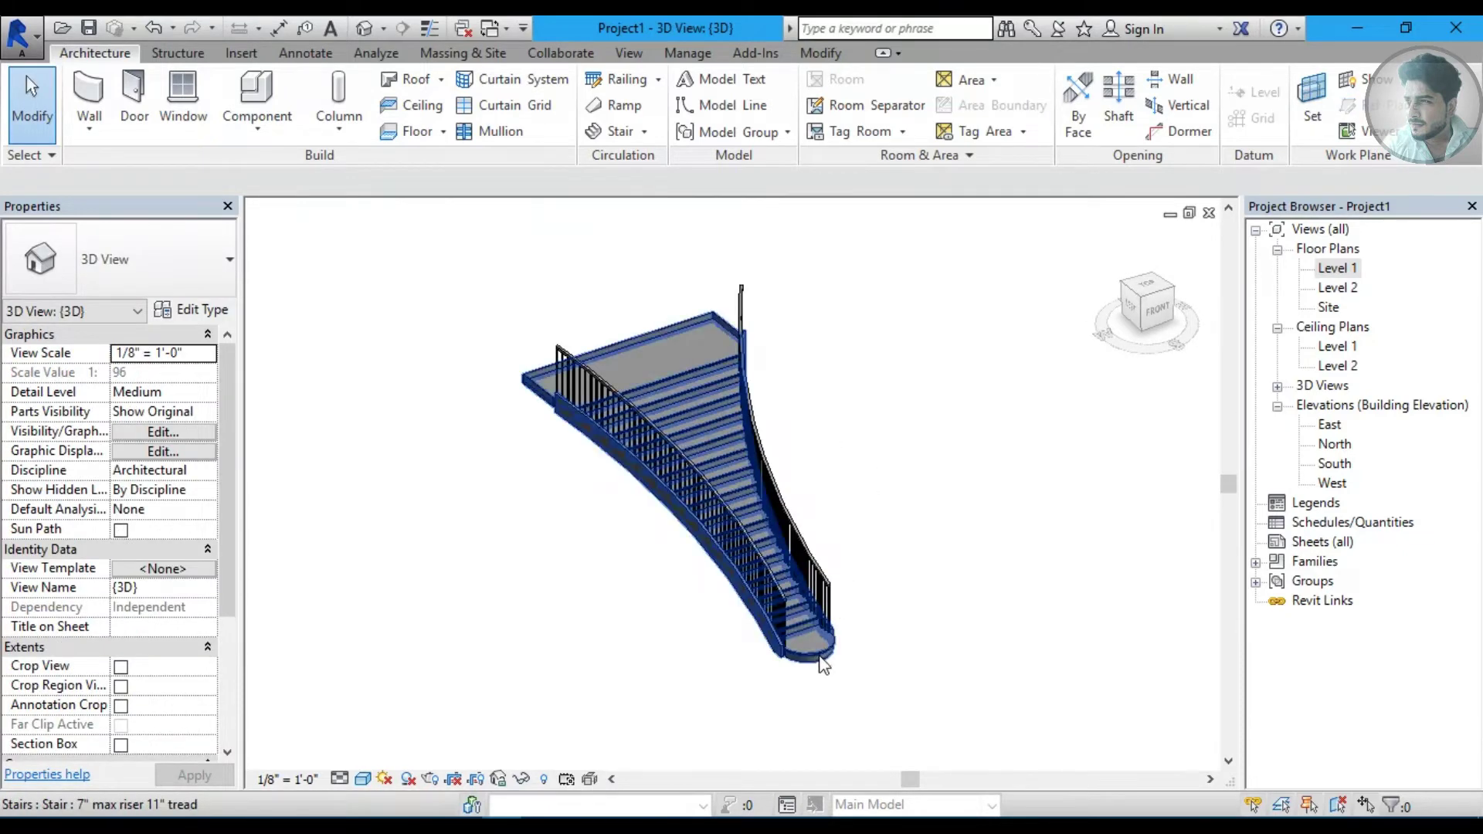
pyautogui.click(686, 382)
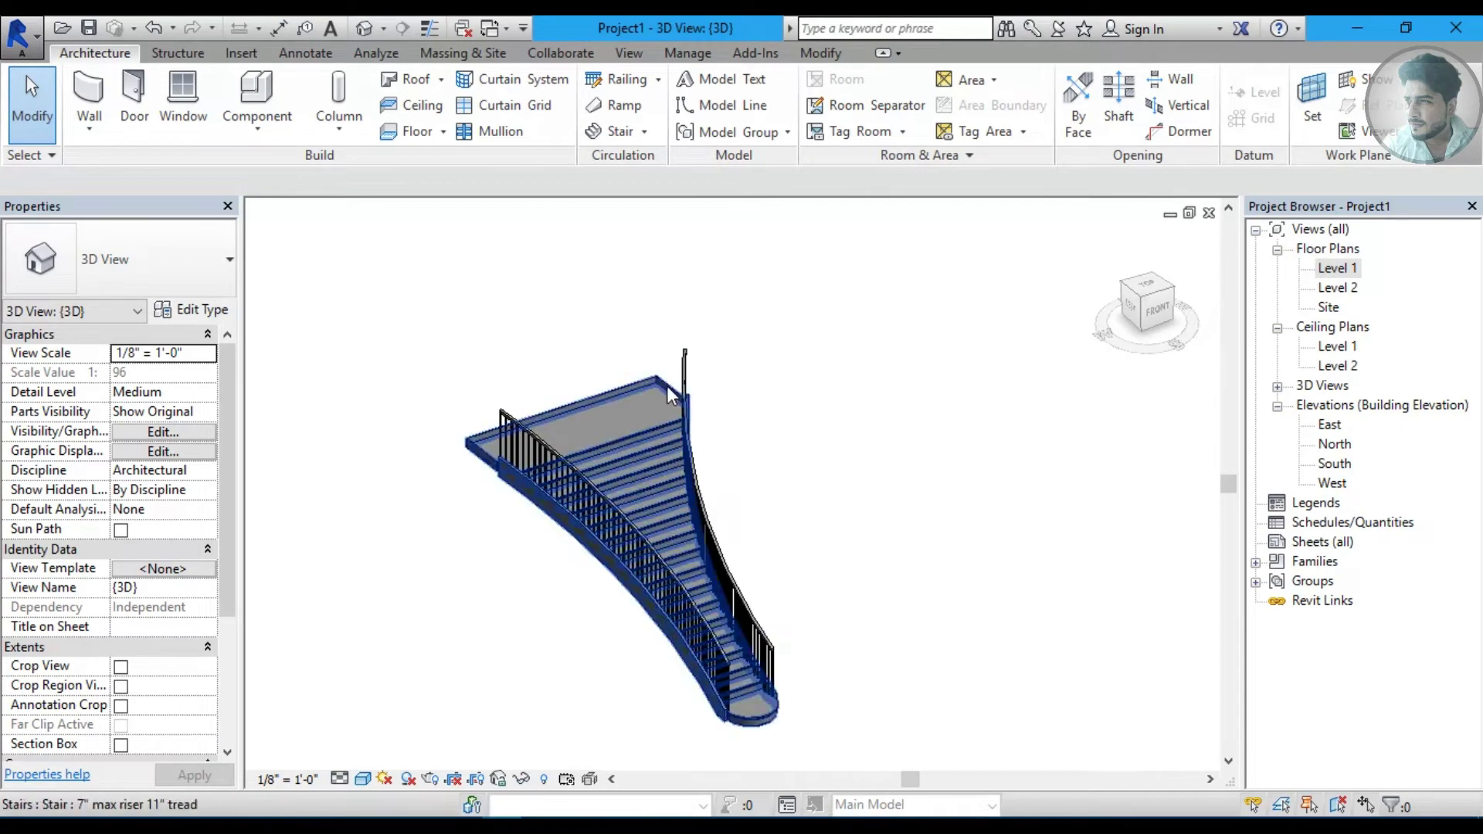
pyautogui.doubleClick(1339, 288)
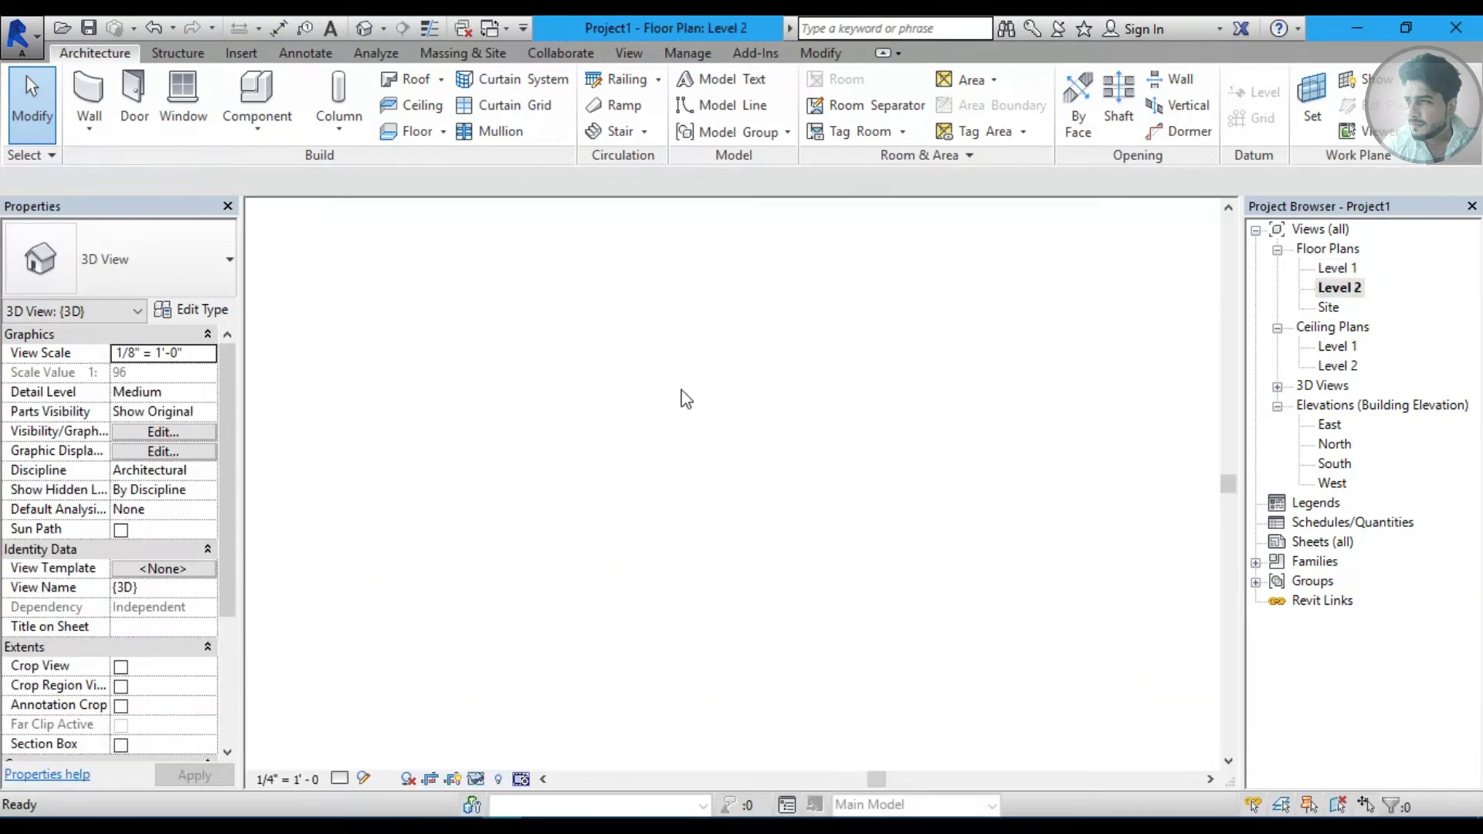
# Place vertical grid line 1 from the stair's top-left corner down past its bottom.
pyautogui.scroll(-2, 765, 507)
pyautogui.moveTo(761, 364); pyautogui.dragTo(720, 321, button='middle')
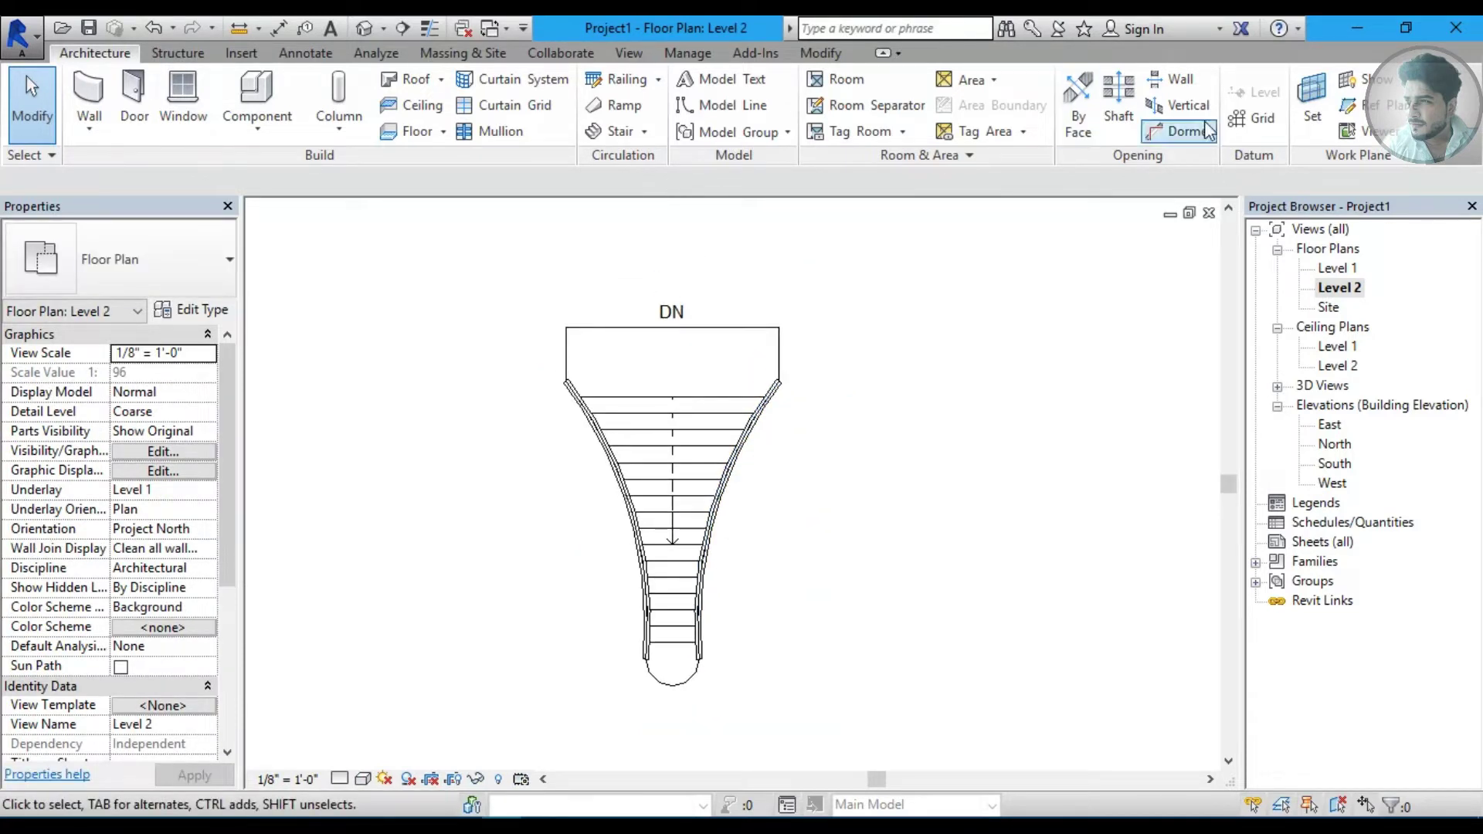
pyautogui.click(1251, 132)
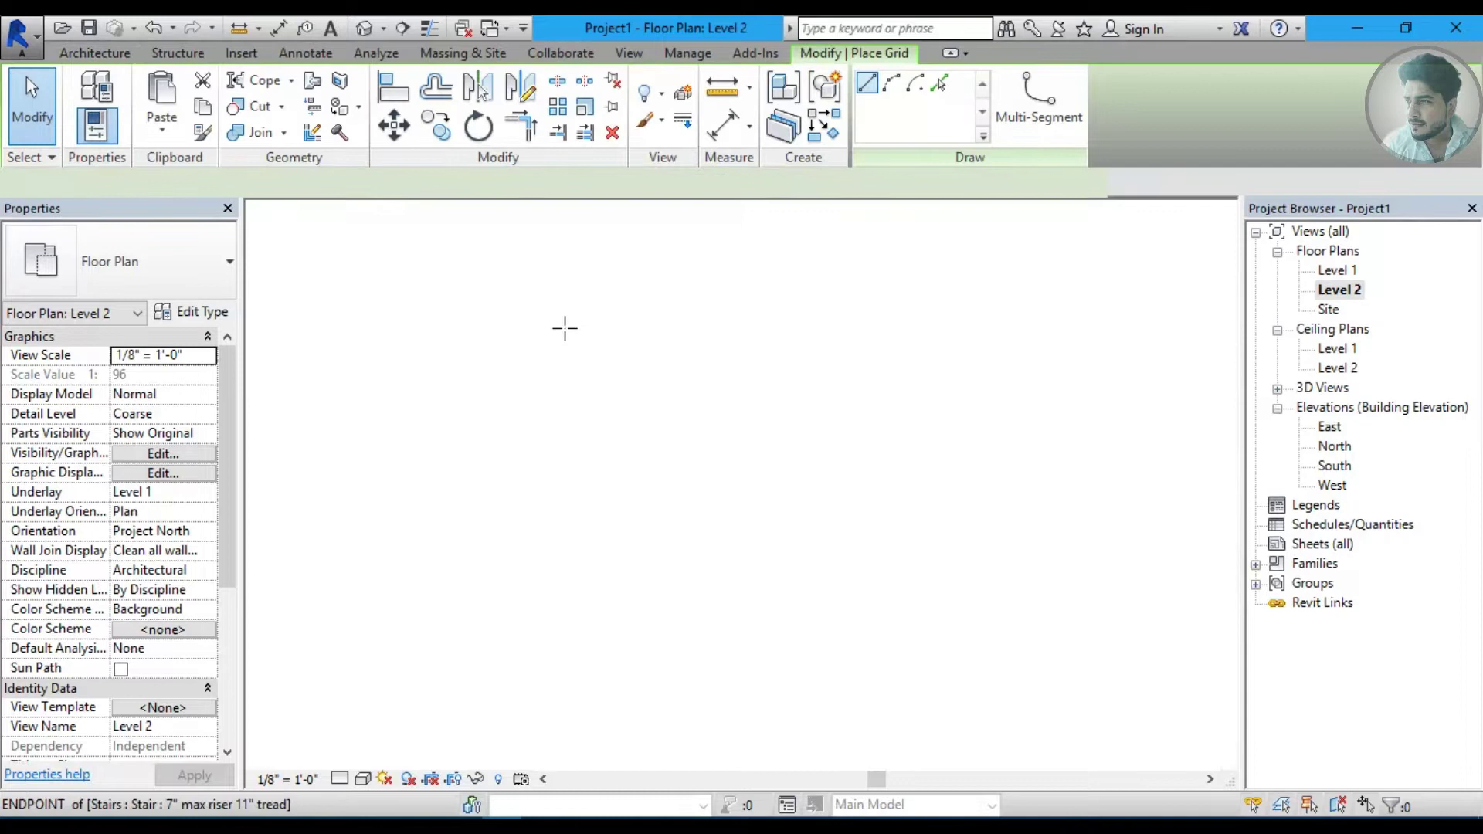
pyautogui.click(566, 331)
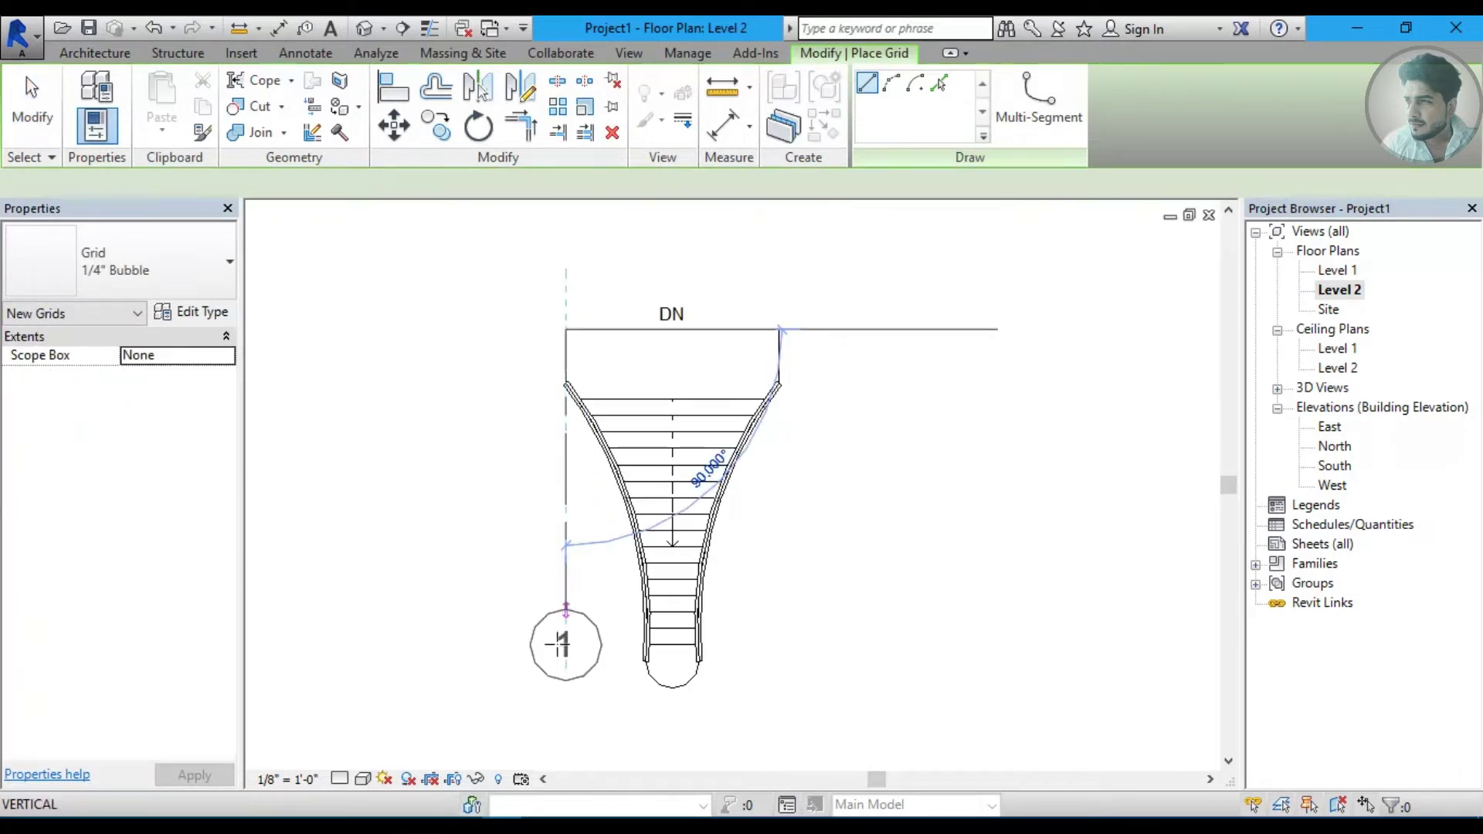
pyautogui.click(566, 703)
pyautogui.moveTo(572, 532)
pyautogui.mouseDown(button='middle')
pyautogui.moveTo(577, 557)
pyautogui.moveTo(624, 543)
pyautogui.mouseUp(button='middle')
pyautogui.press('Escape')
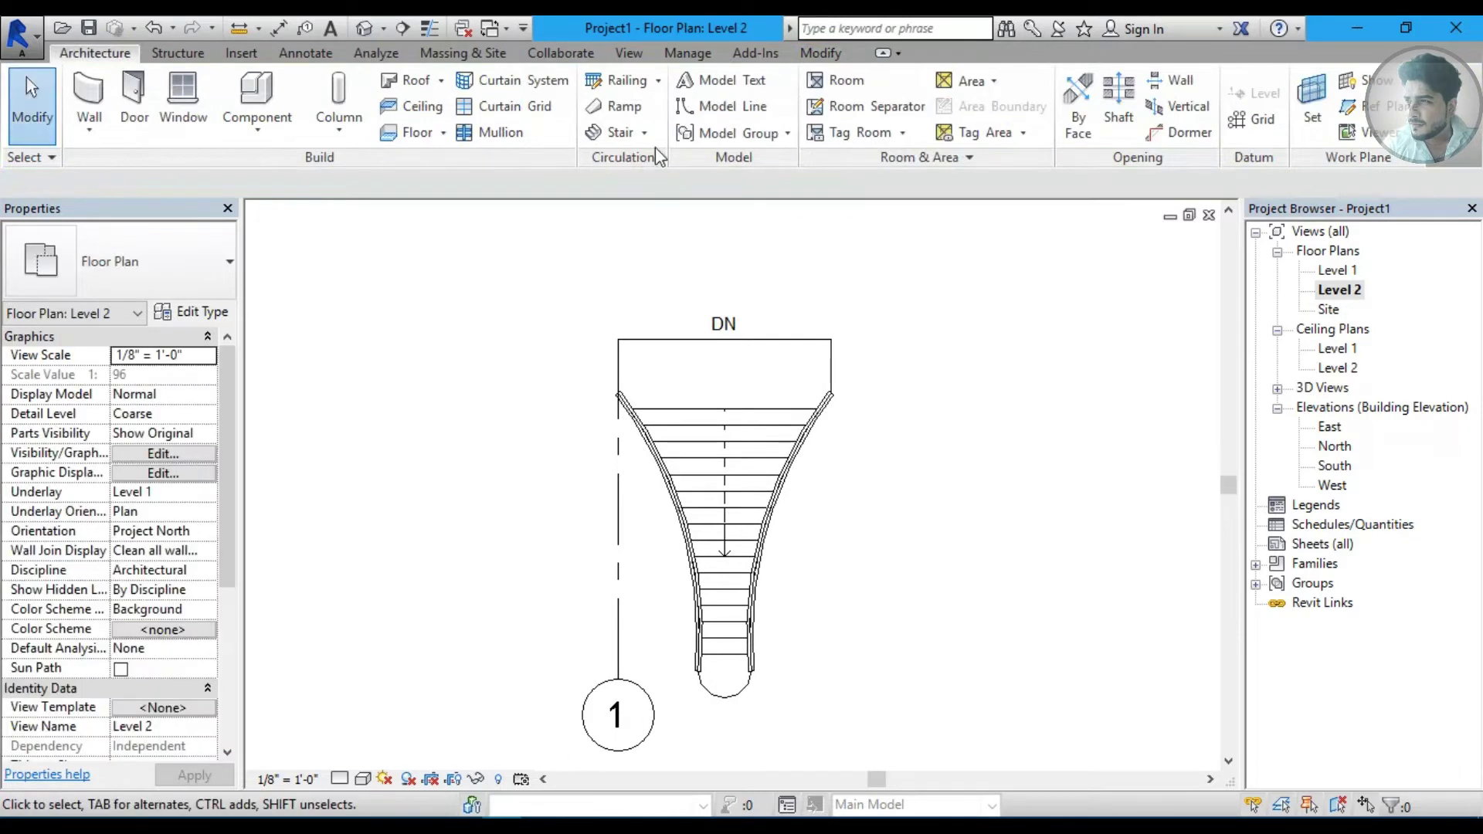
pyautogui.click(644, 133)
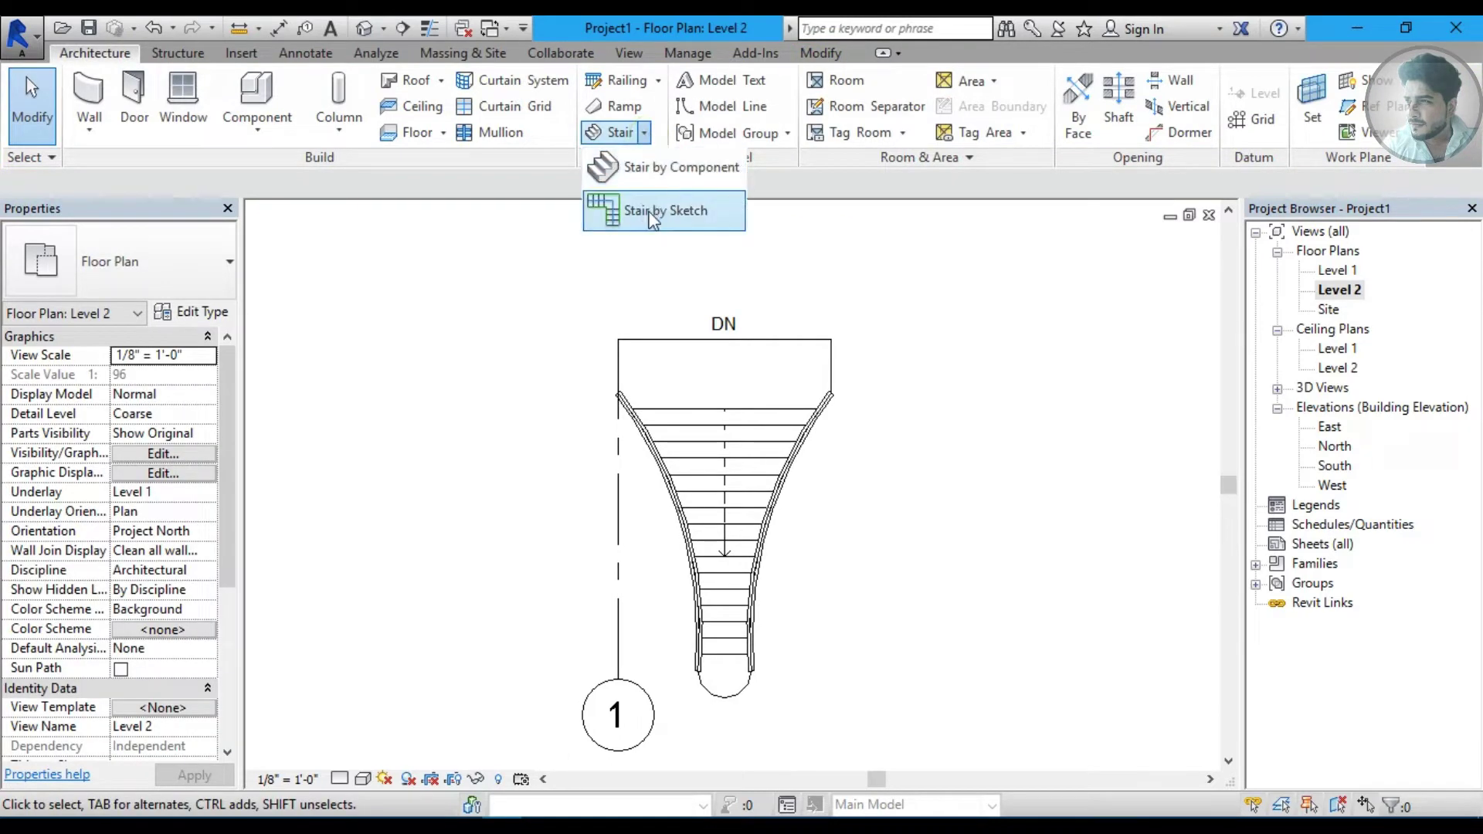
pyautogui.click(647, 211)
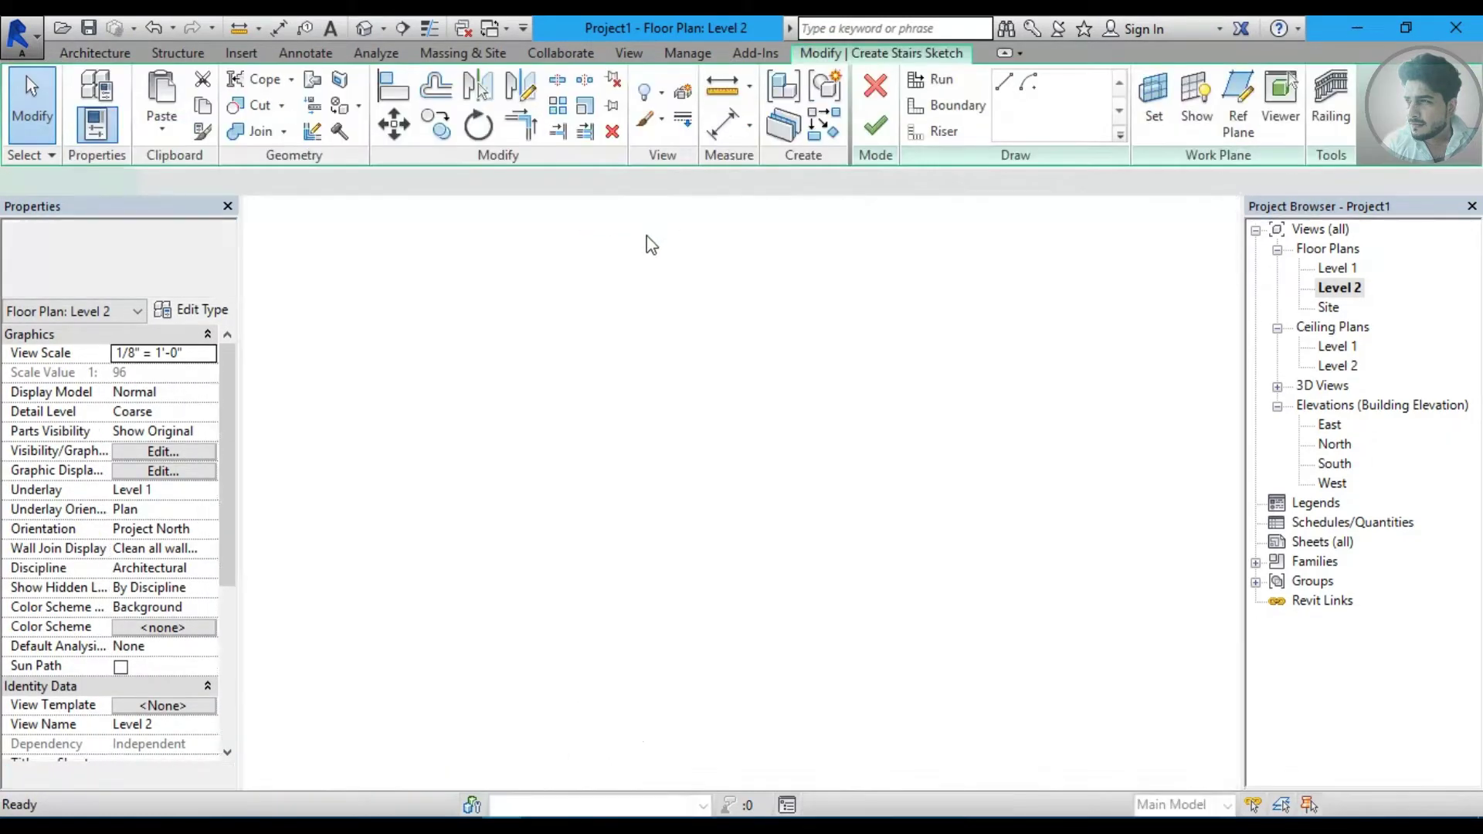
pyautogui.moveTo(887, 350); pyautogui.dragTo(854, 369, button='middle')
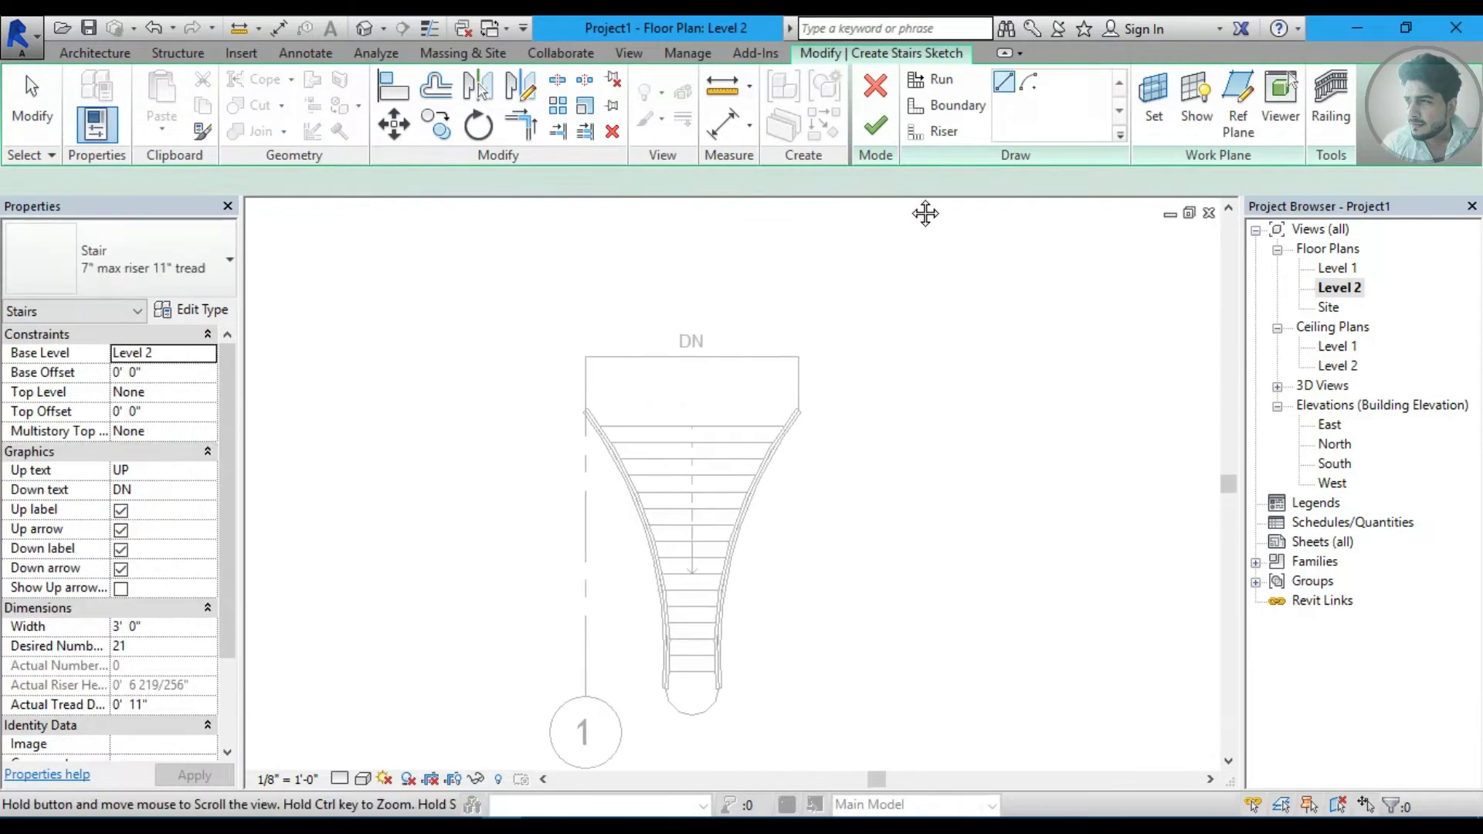
pyautogui.click(932, 79)
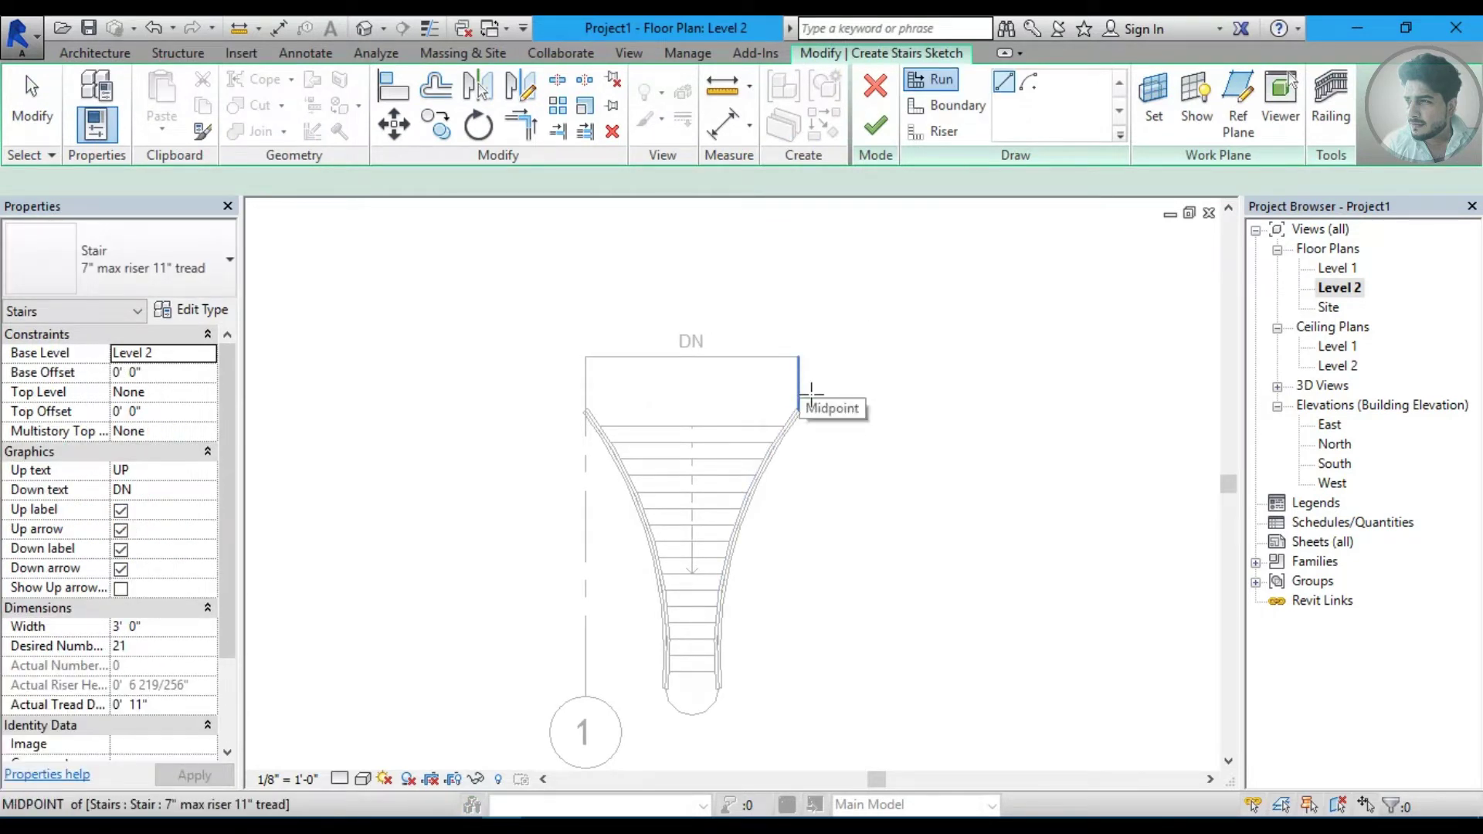
pyautogui.scroll(3, 791, 371)
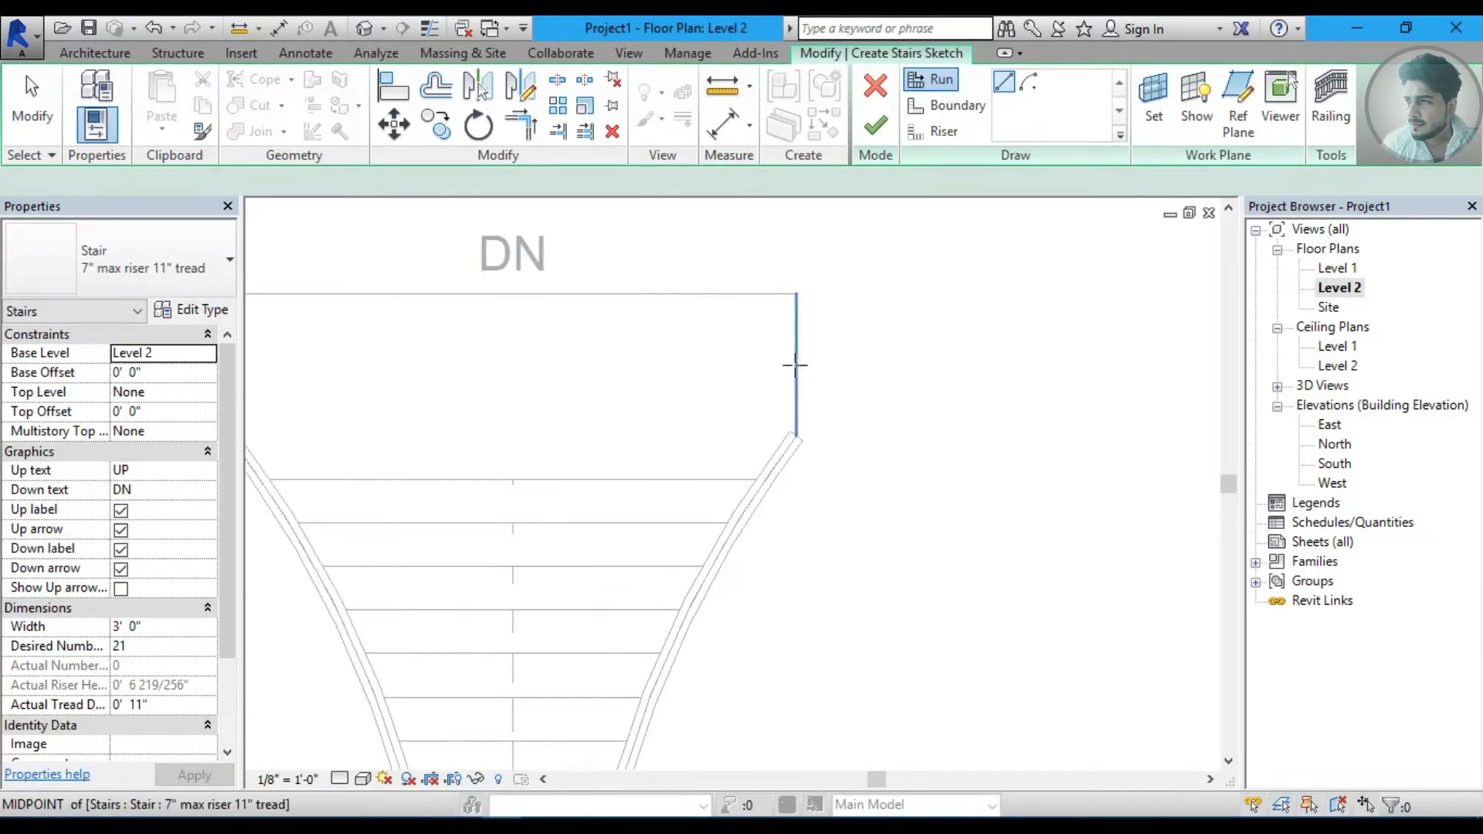
pyautogui.moveTo(811, 384); pyautogui.dragTo(749, 409, button='middle')
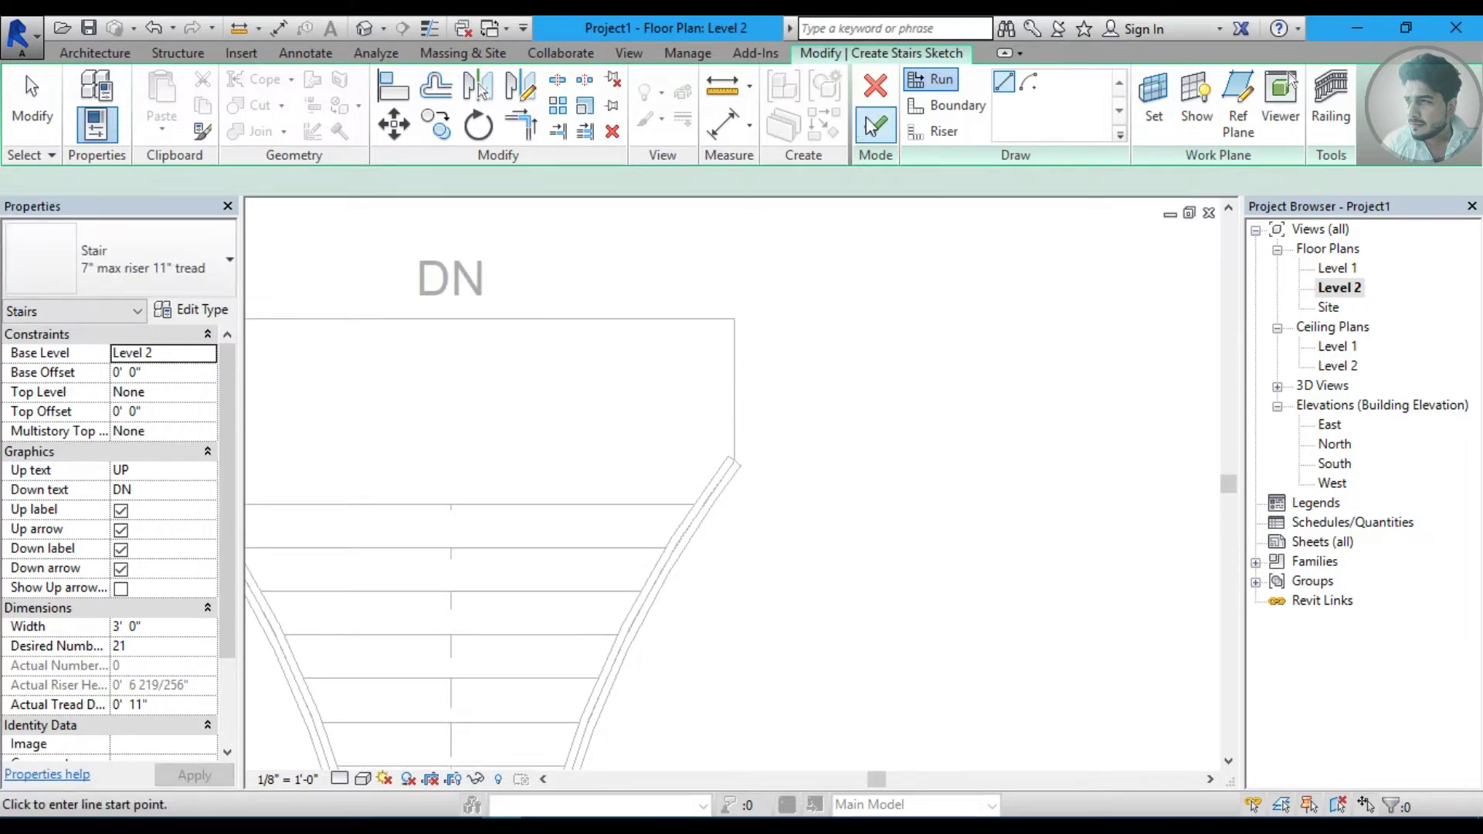
pyautogui.click(876, 88)
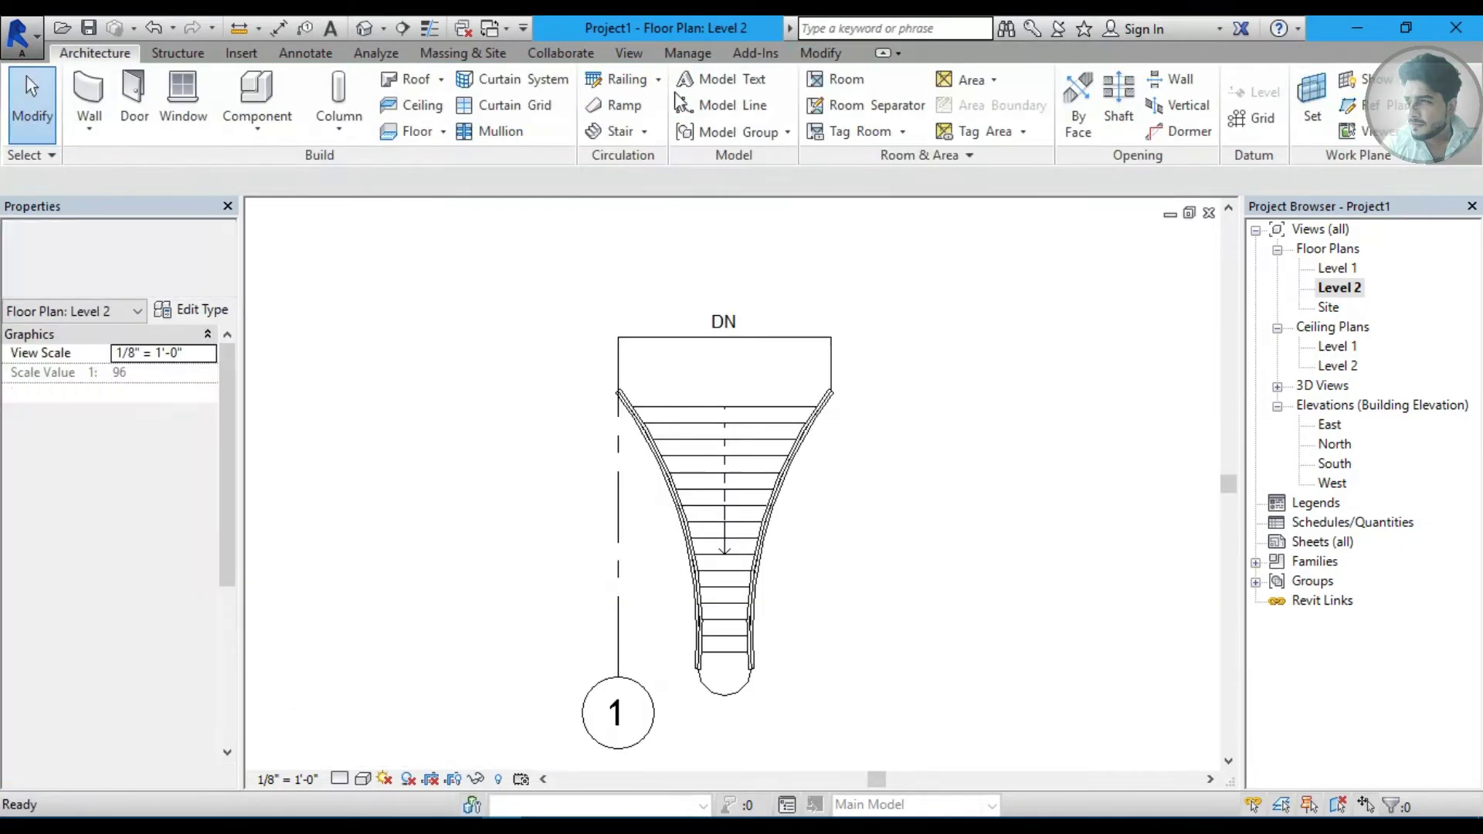
# Draw a 3'-0" vertical model line down the landing's right edge from its top-right corner.
pyautogui.click(714, 87)
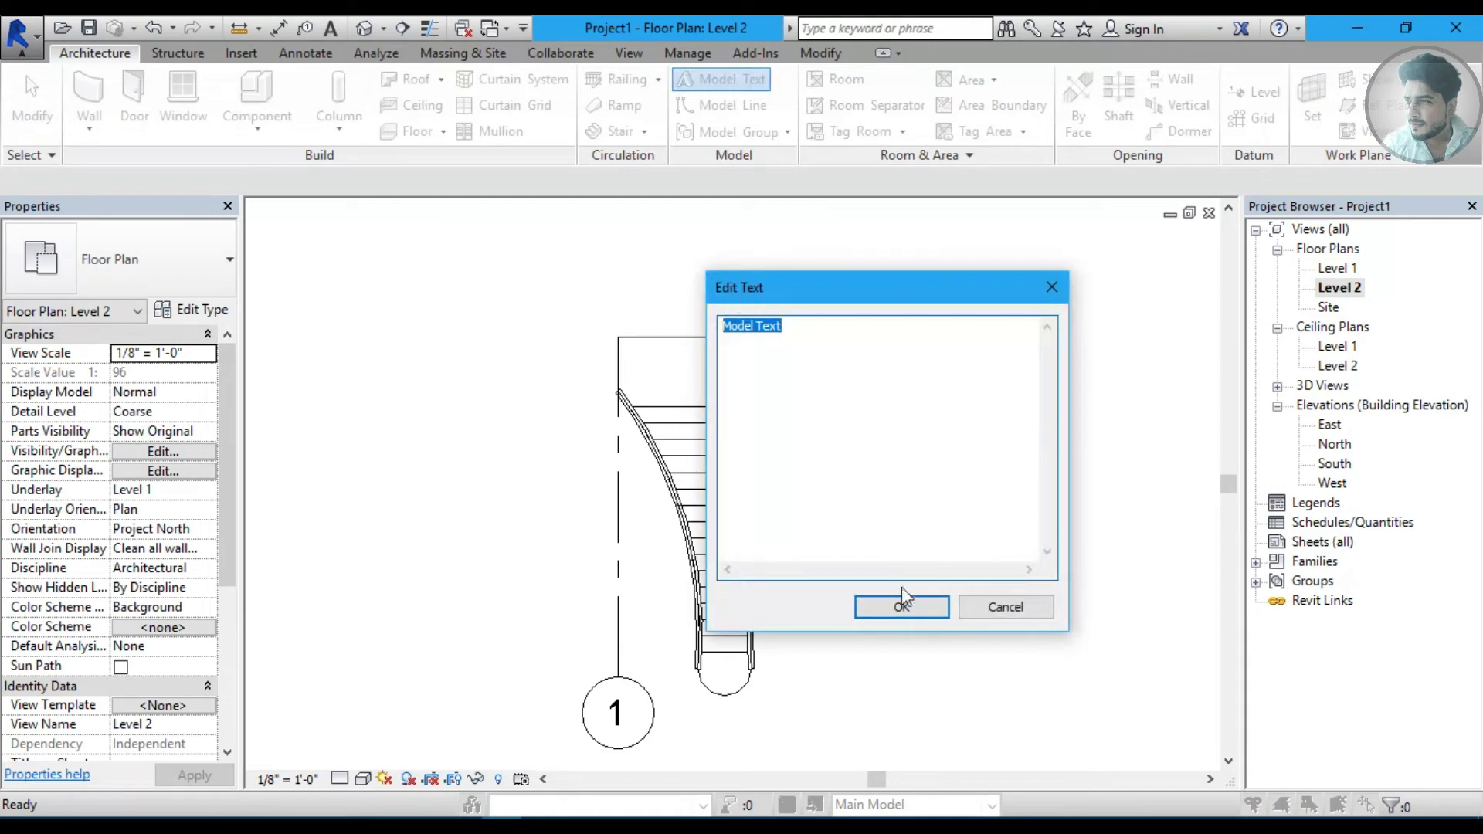
pyautogui.click(1006, 607)
pyautogui.click(724, 105)
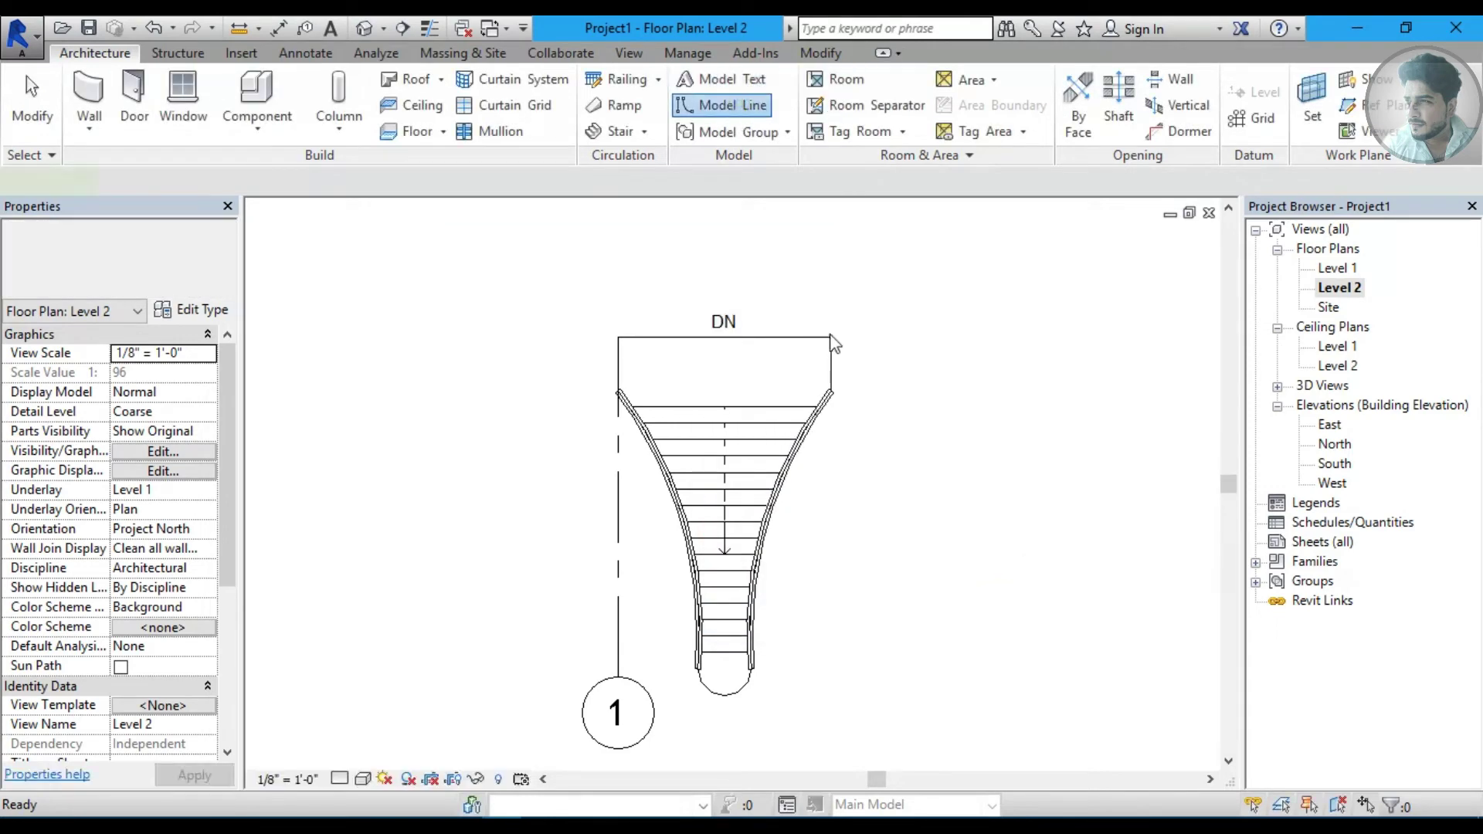
pyautogui.scroll(3, 845, 383)
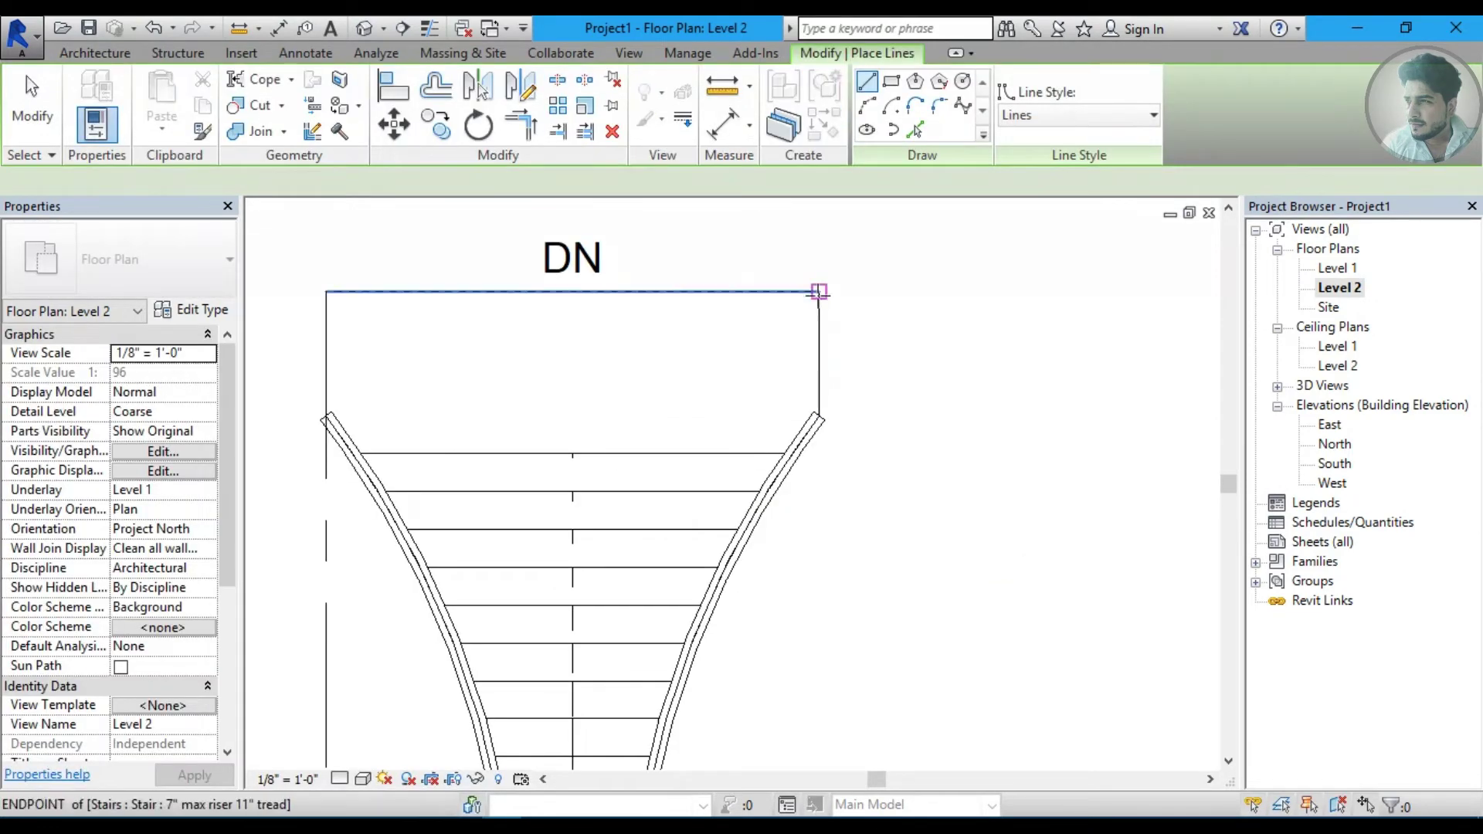
pyautogui.click(817, 292)
pyautogui.click(819, 415)
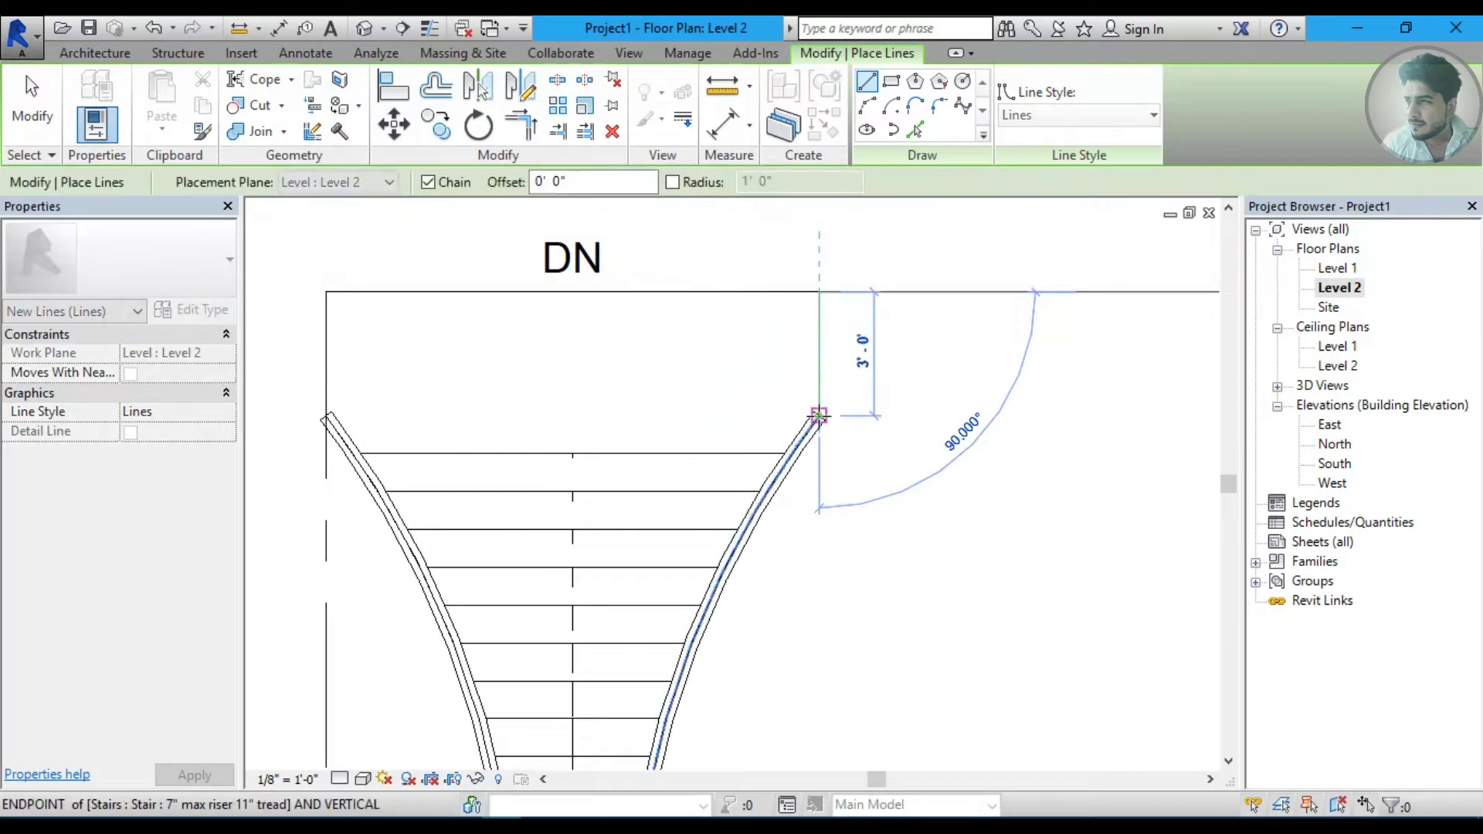
pyautogui.press('Escape')
pyautogui.press('Escape')
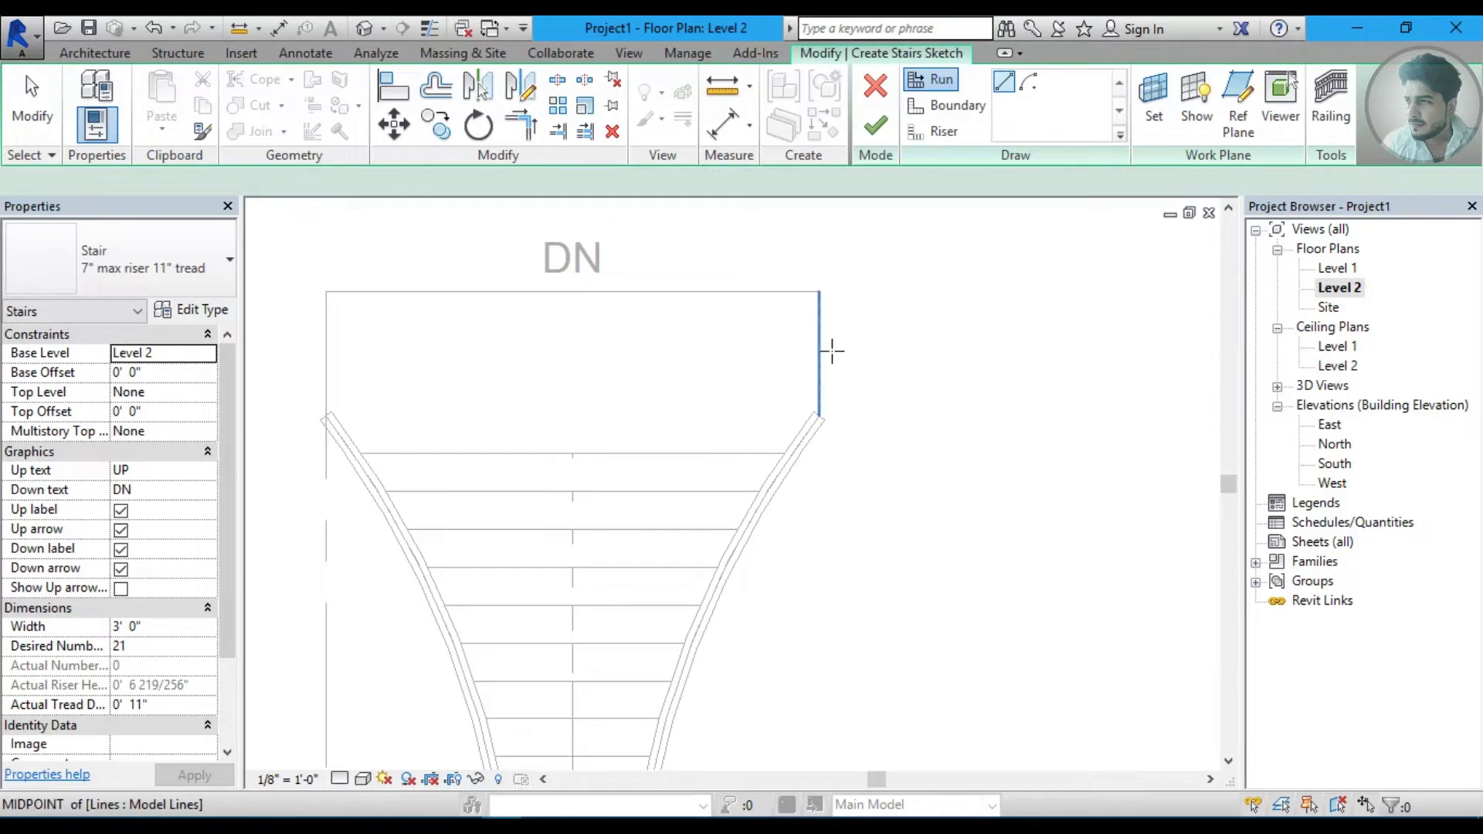
# Sketch a straight 21-riser run rightward from the model line's midpoint and finish the stair.
pyautogui.press('Escape')
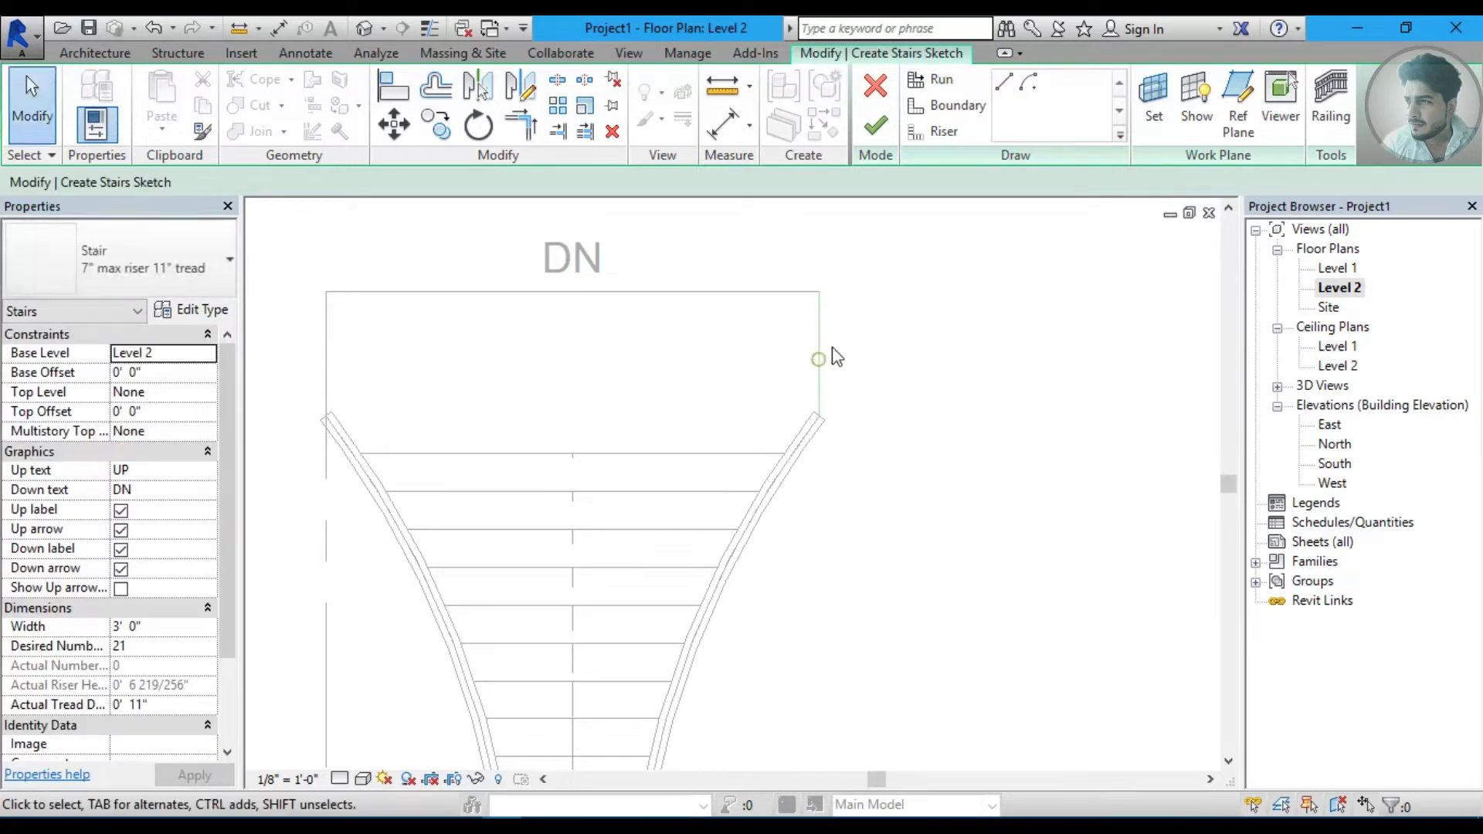
pyautogui.click(935, 79)
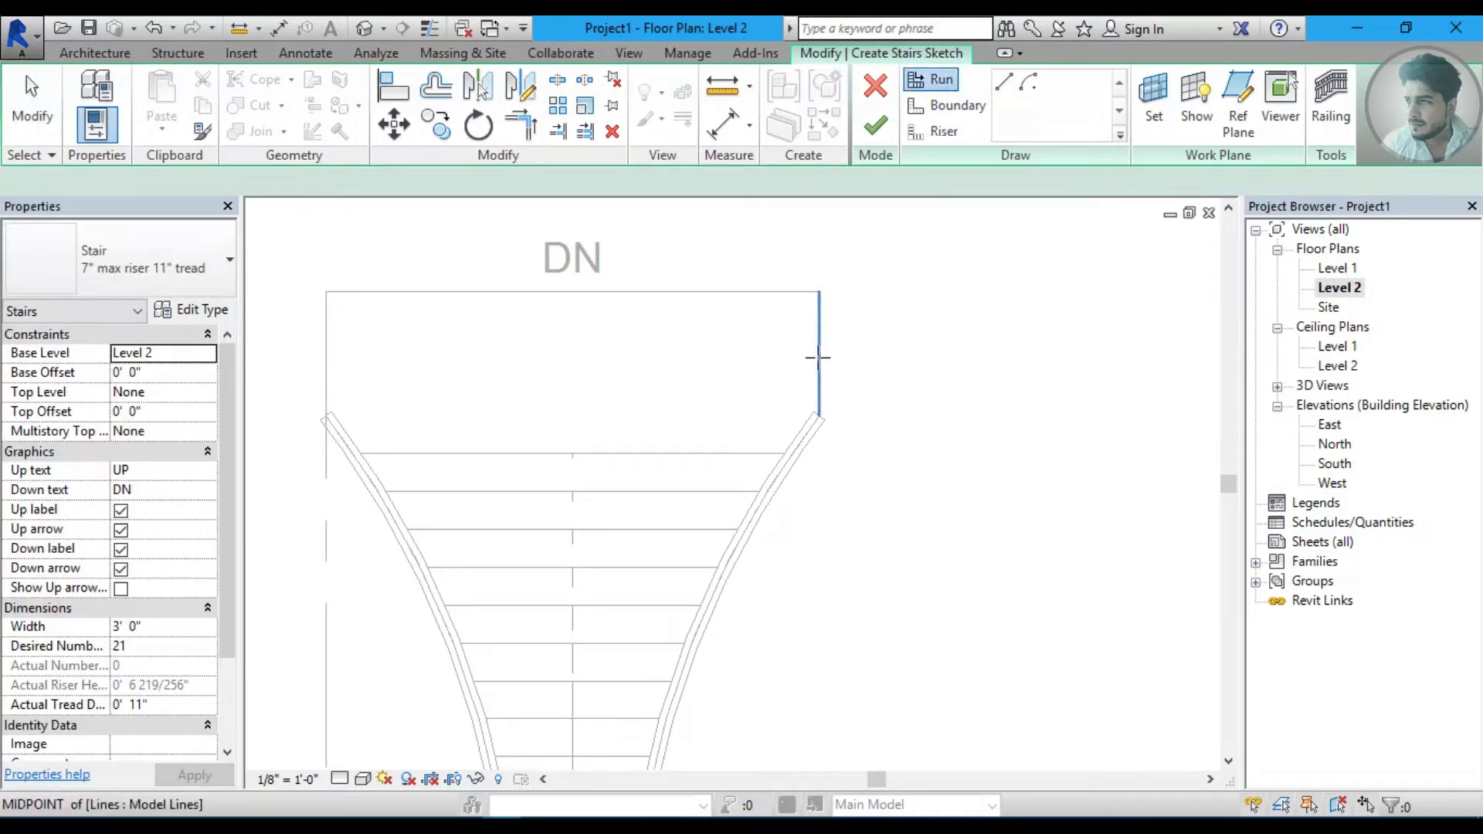
pyautogui.click(877, 356)
pyautogui.scroll(-3, 965, 355)
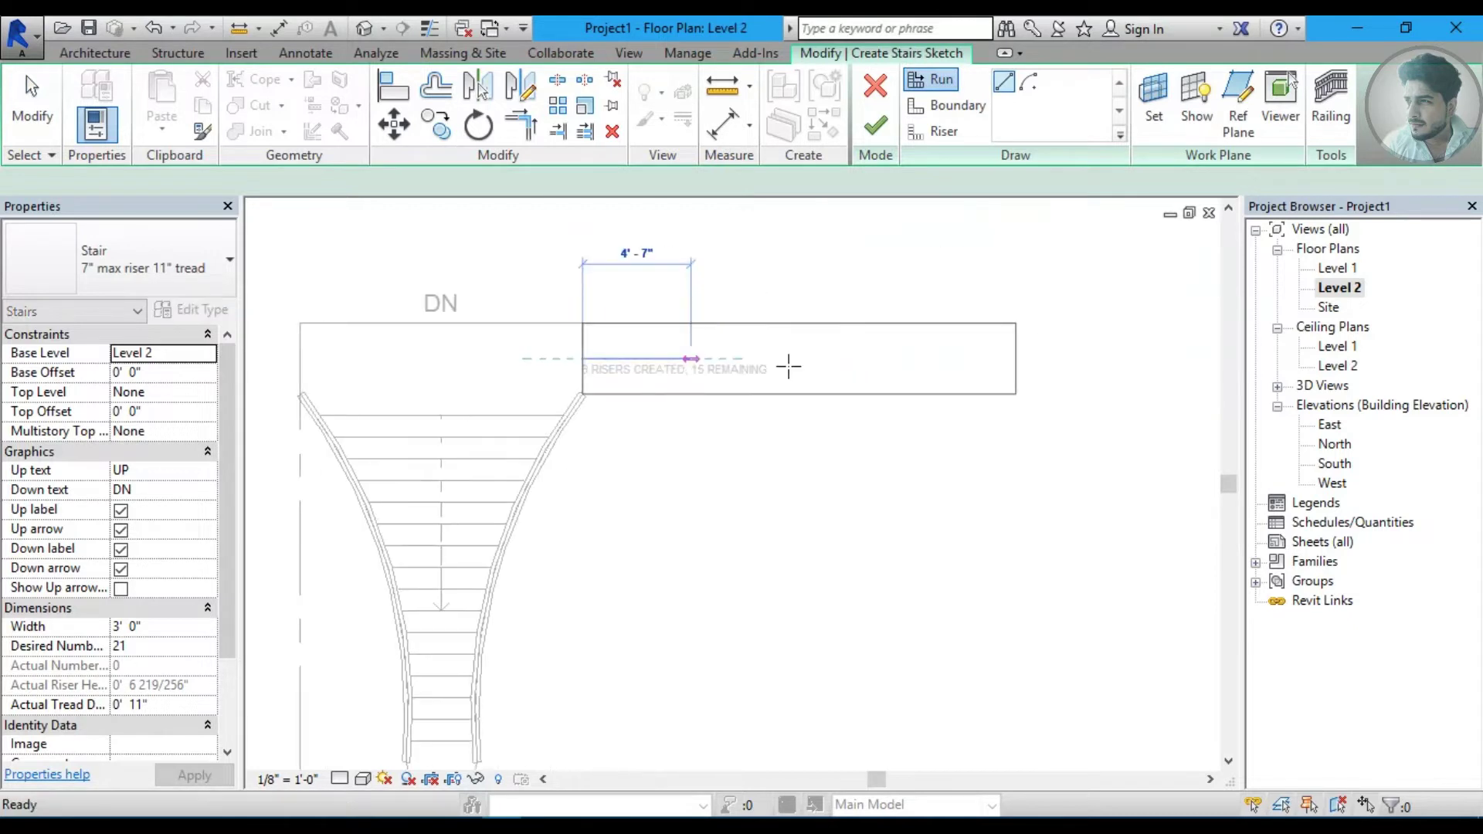
pyautogui.click(1004, 358)
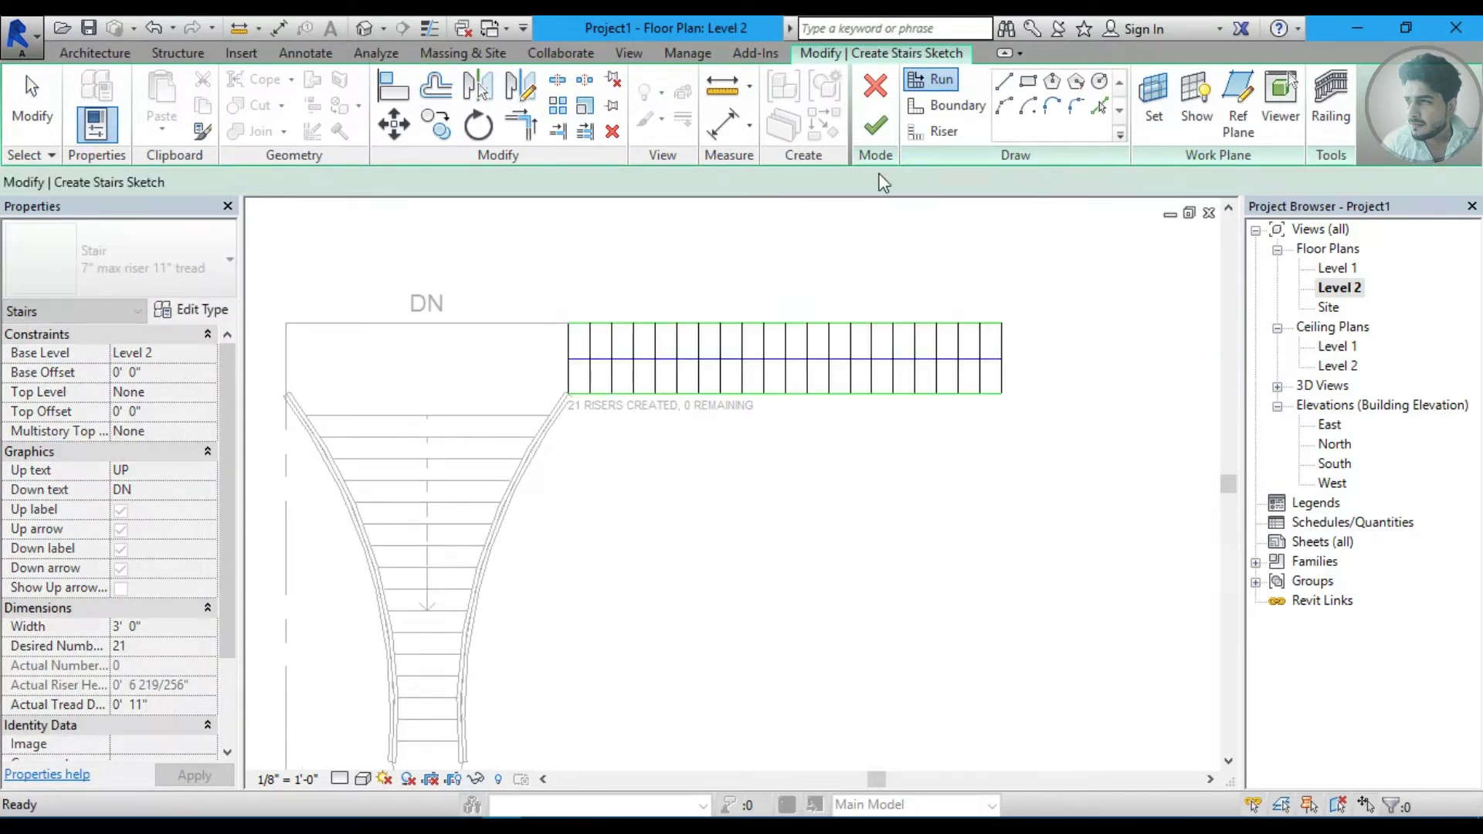
pyautogui.click(887, 128)
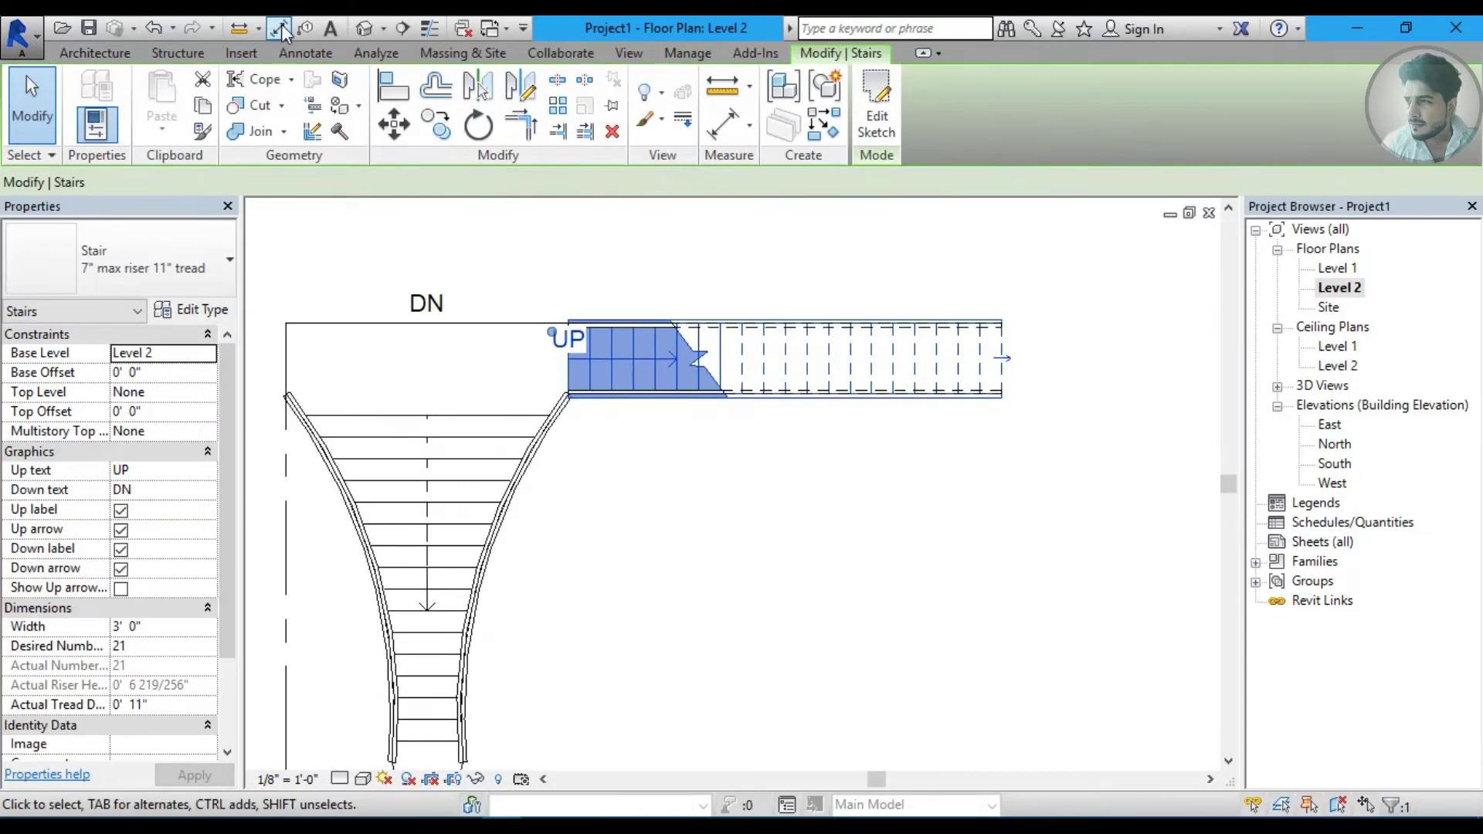
pyautogui.click(361, 34)
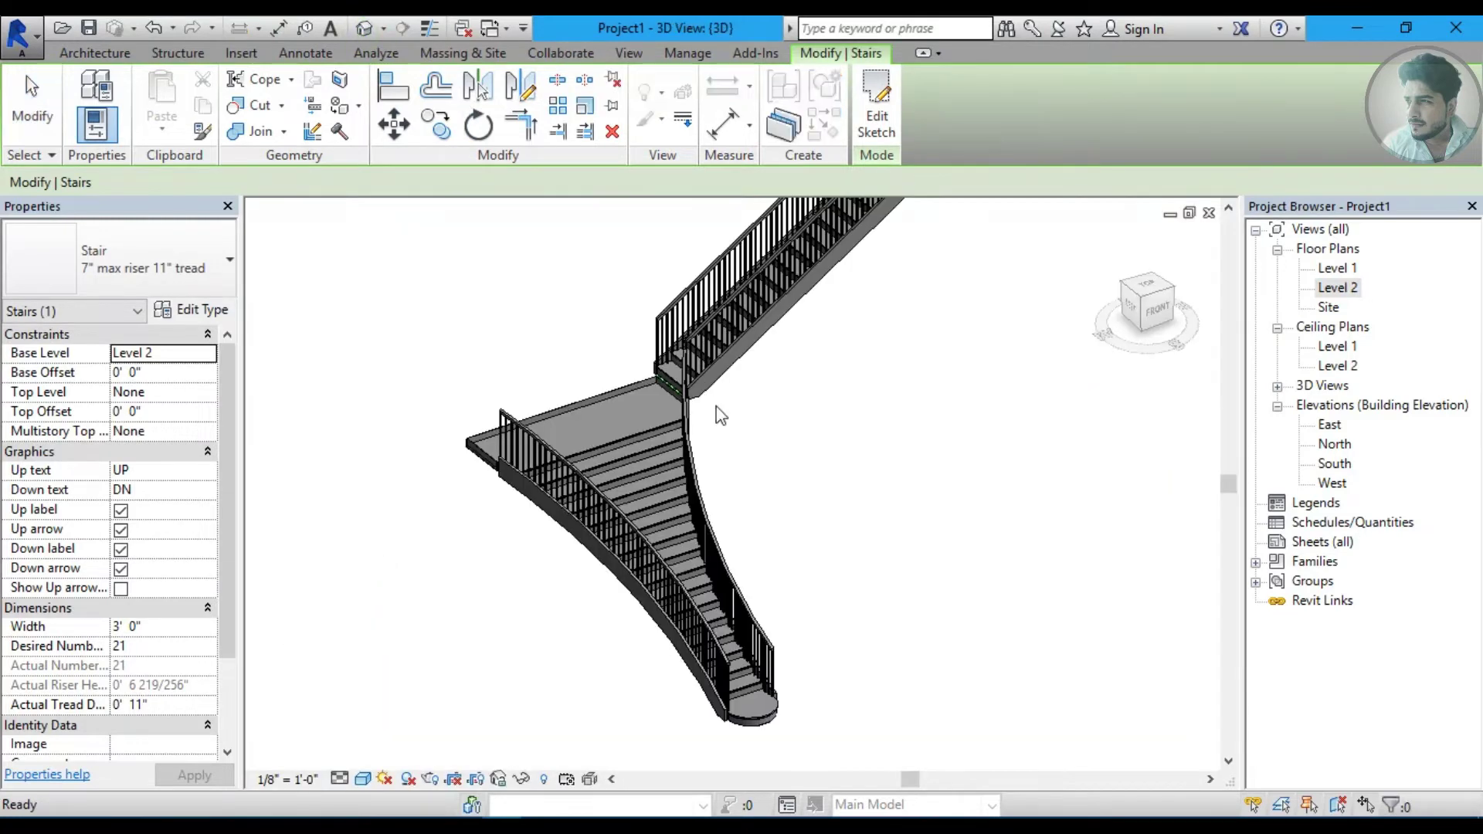
pyautogui.moveTo(799, 438)
pyautogui.keyDown('shift'); pyautogui.mouseDown(button='middle')
pyautogui.moveTo(790, 397)
pyautogui.moveTo(754, 440)
pyautogui.mouseUp(button='middle'); pyautogui.keyUp('shift')
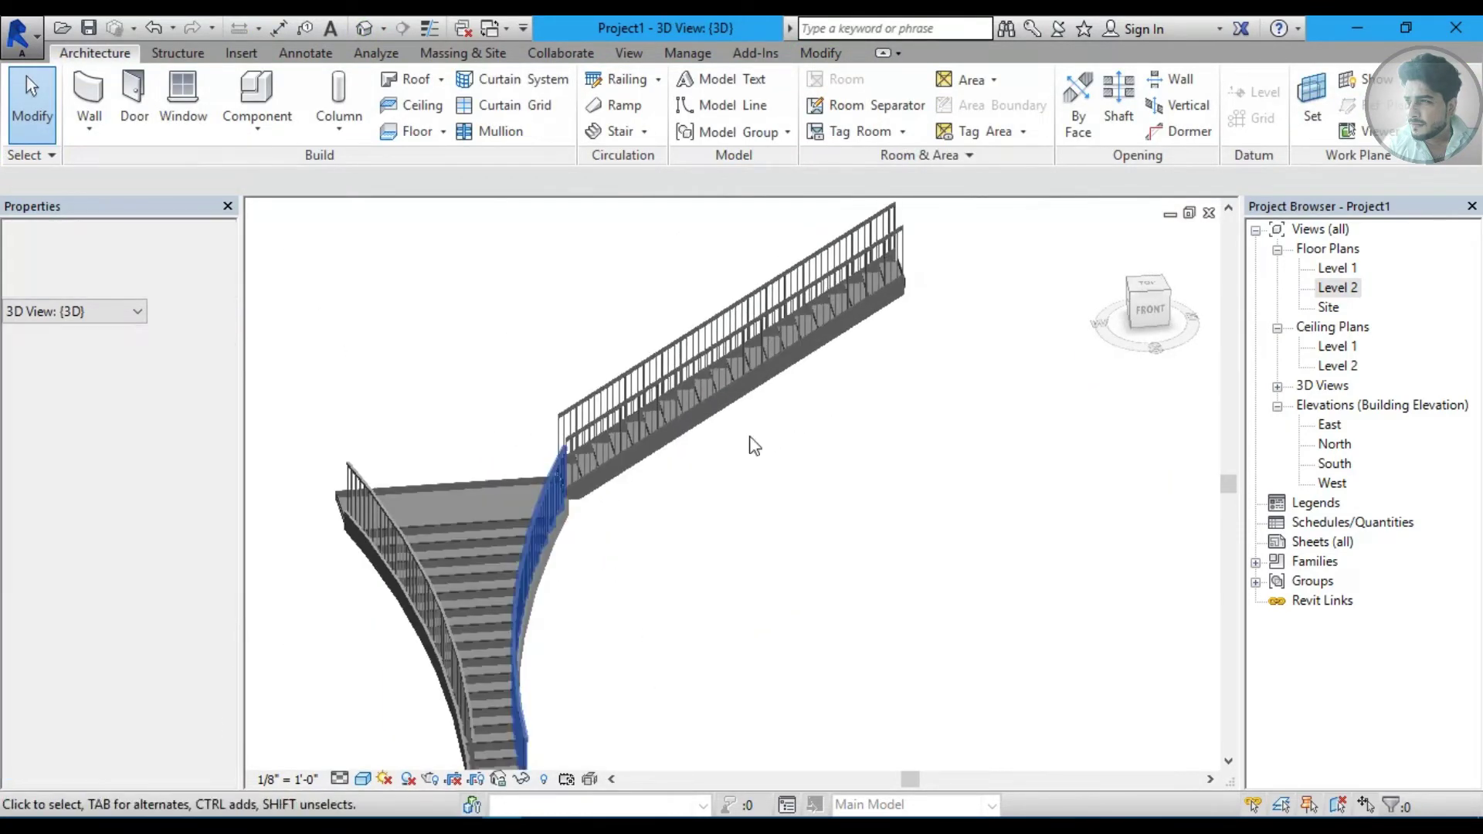
pyautogui.doubleClick(1338, 287)
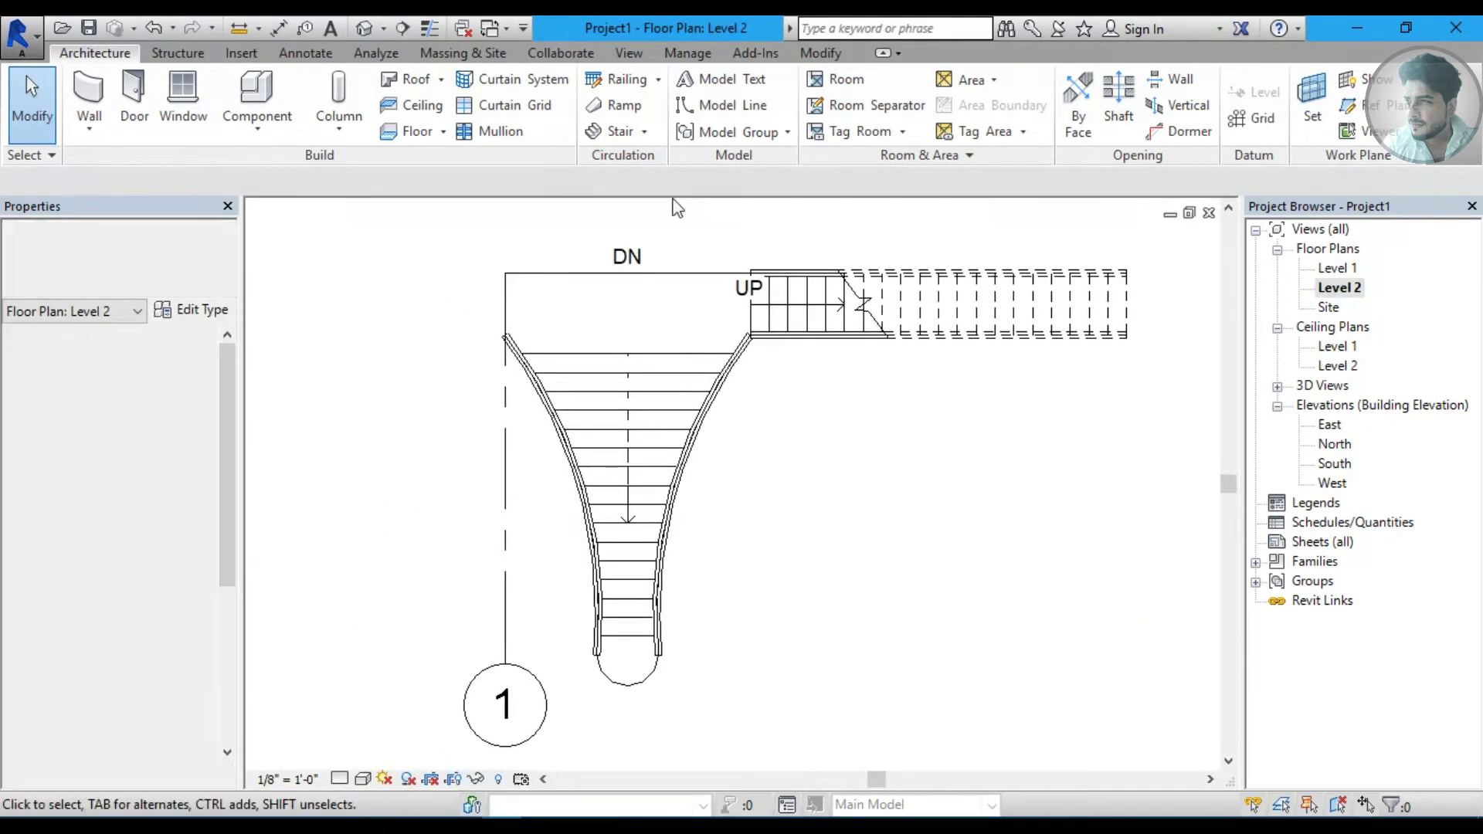
pyautogui.click(644, 145)
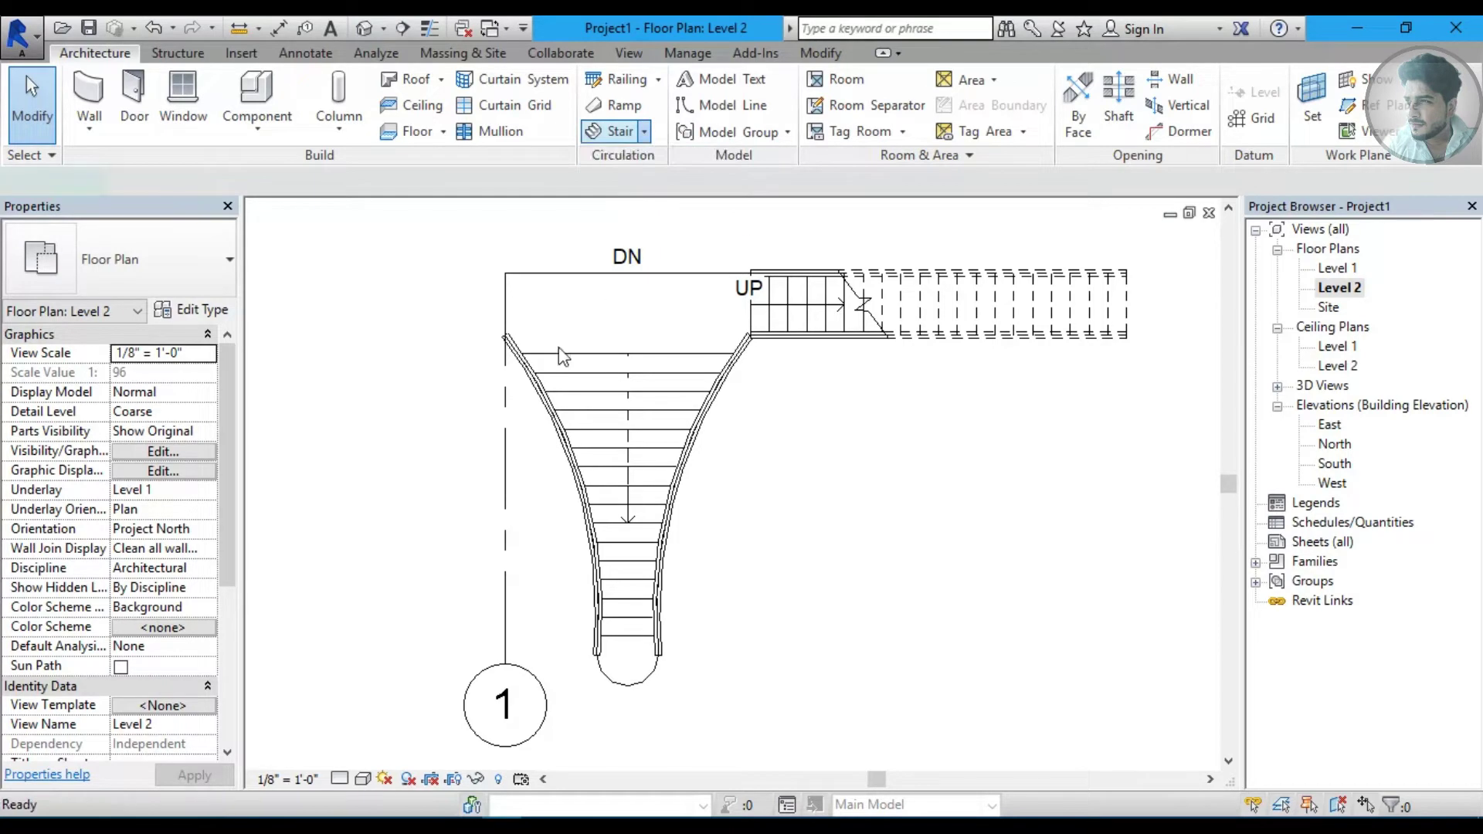
# Sketch a center-ends arc run of 21 risers centred on Grid 1, sweeping left from Grid 1's top.
pyautogui.moveTo(711, 317); pyautogui.dragTo(791, 327, button='middle')
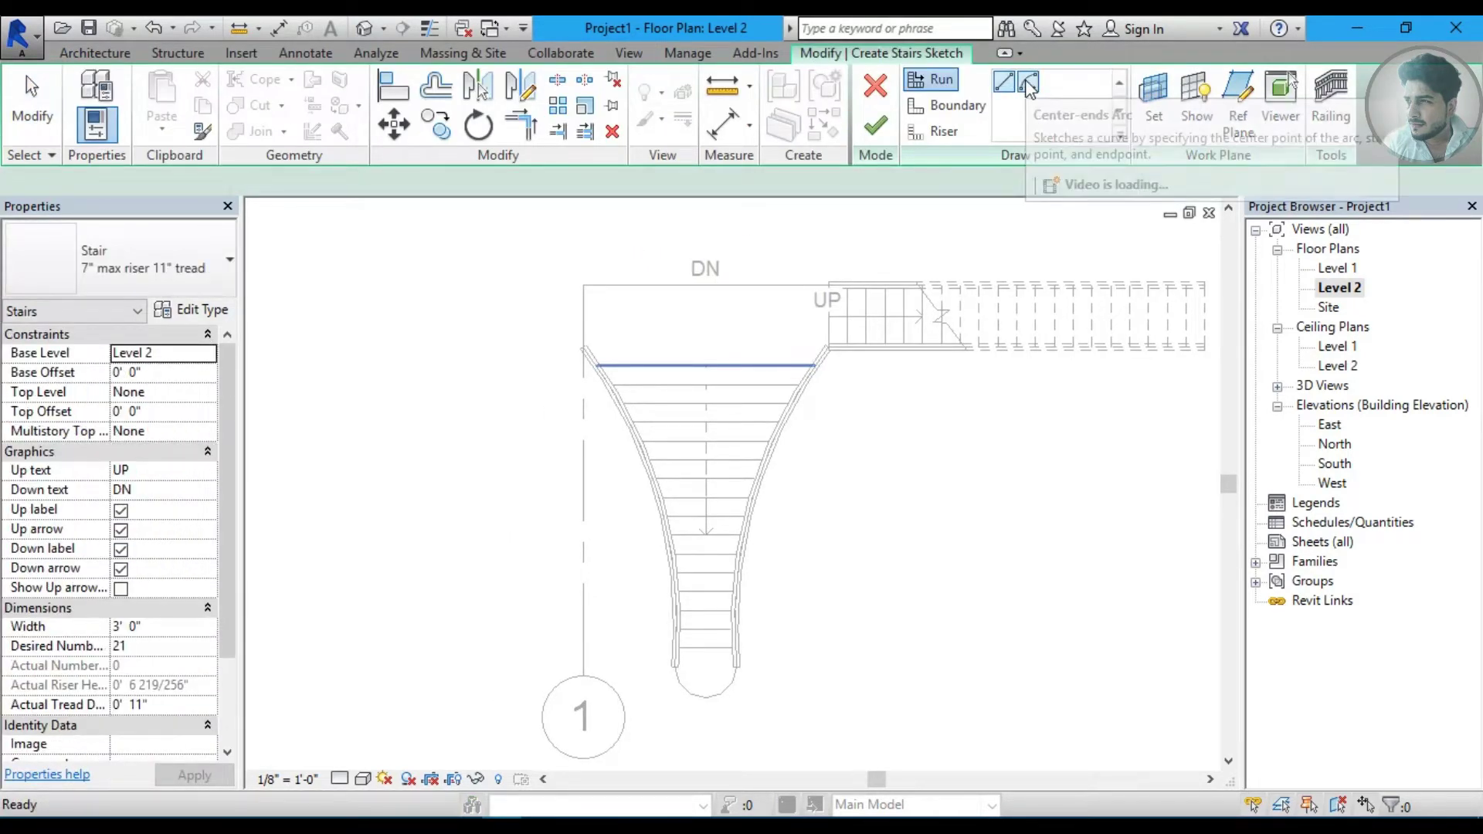
pyautogui.click(1028, 83)
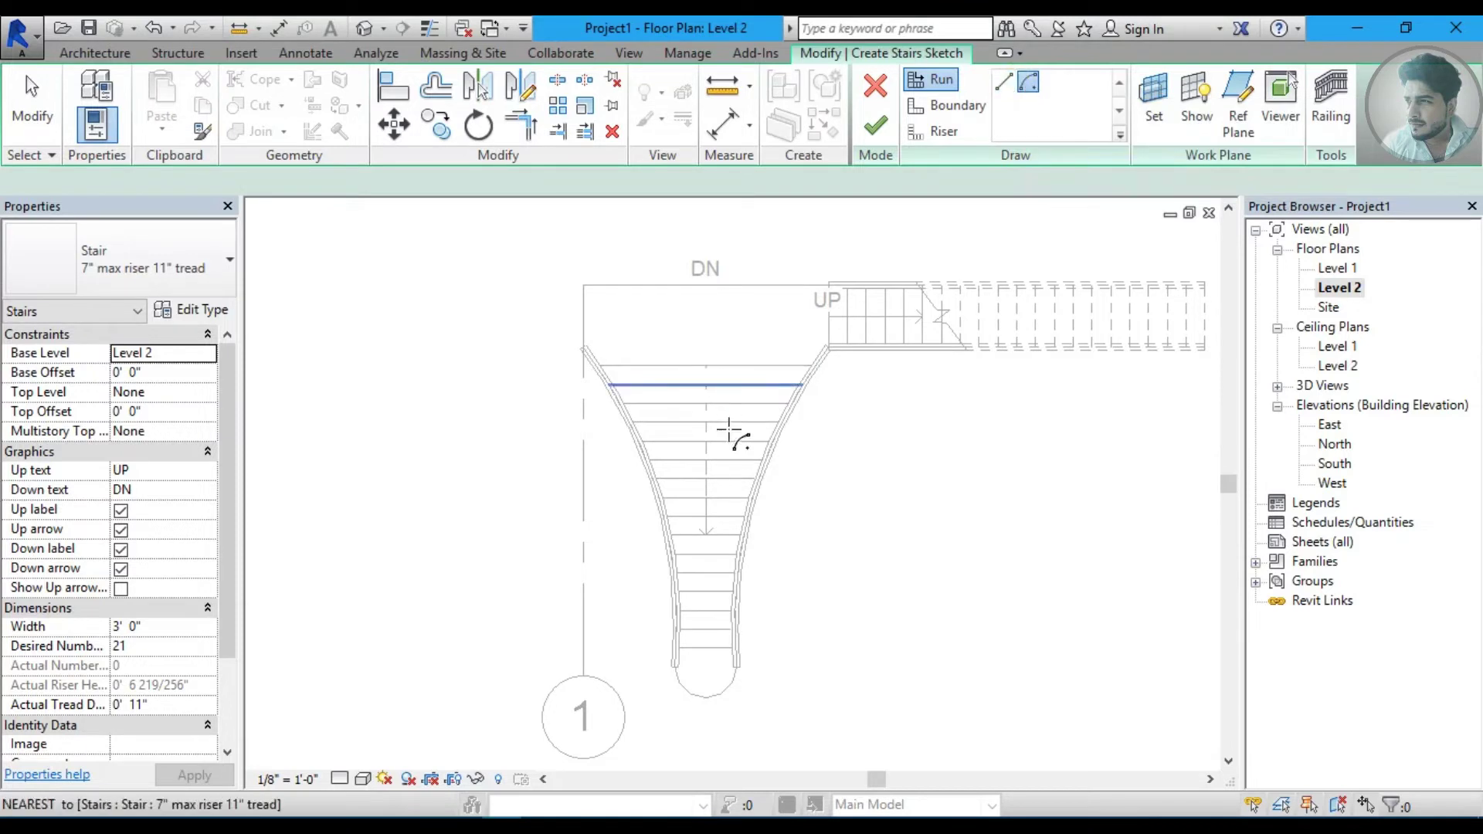
pyautogui.moveTo(619, 489); pyautogui.dragTo(661, 542, button='middle')
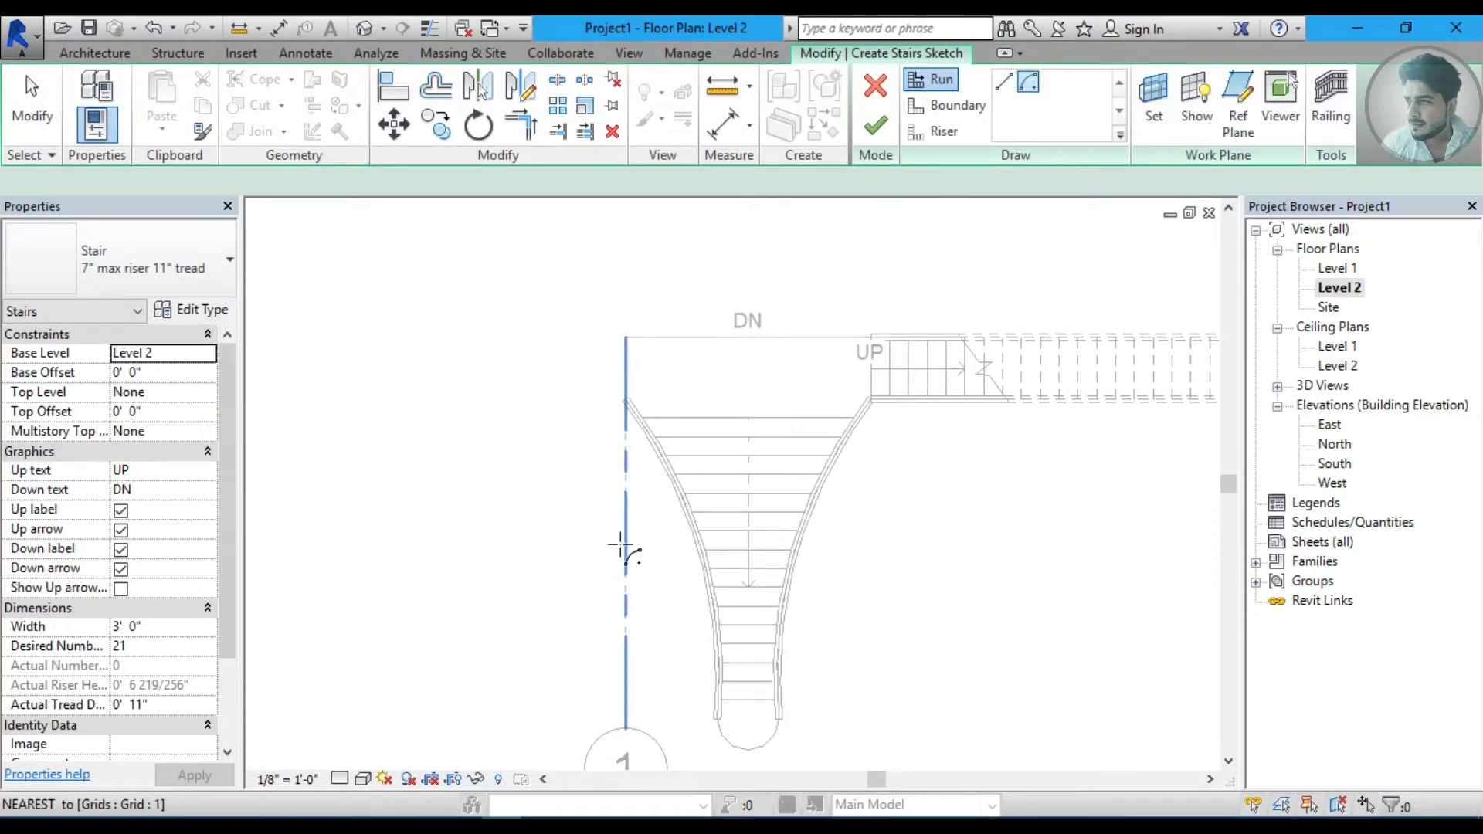
pyautogui.click(624, 556)
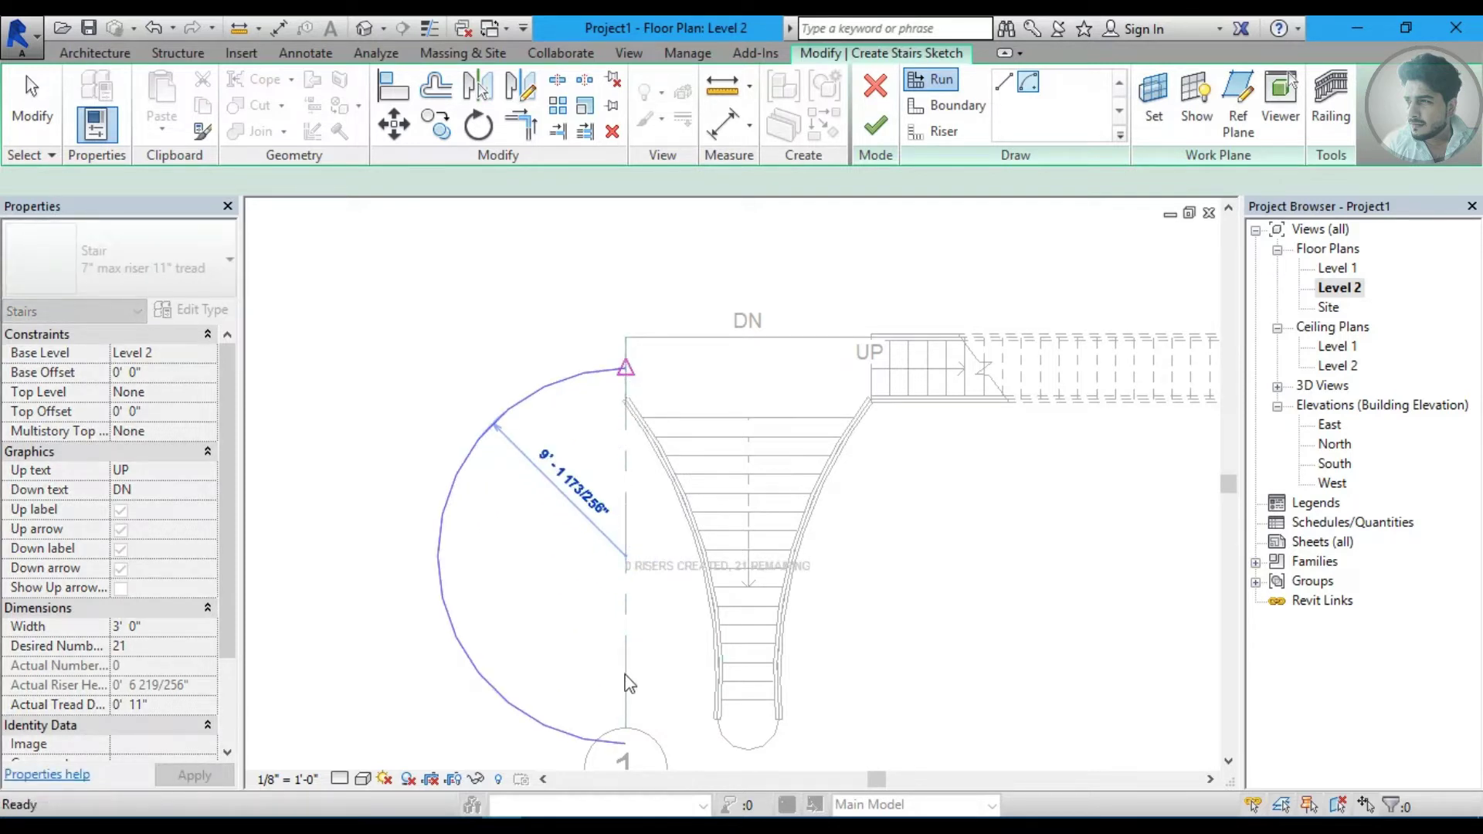
pyautogui.press('Escape')
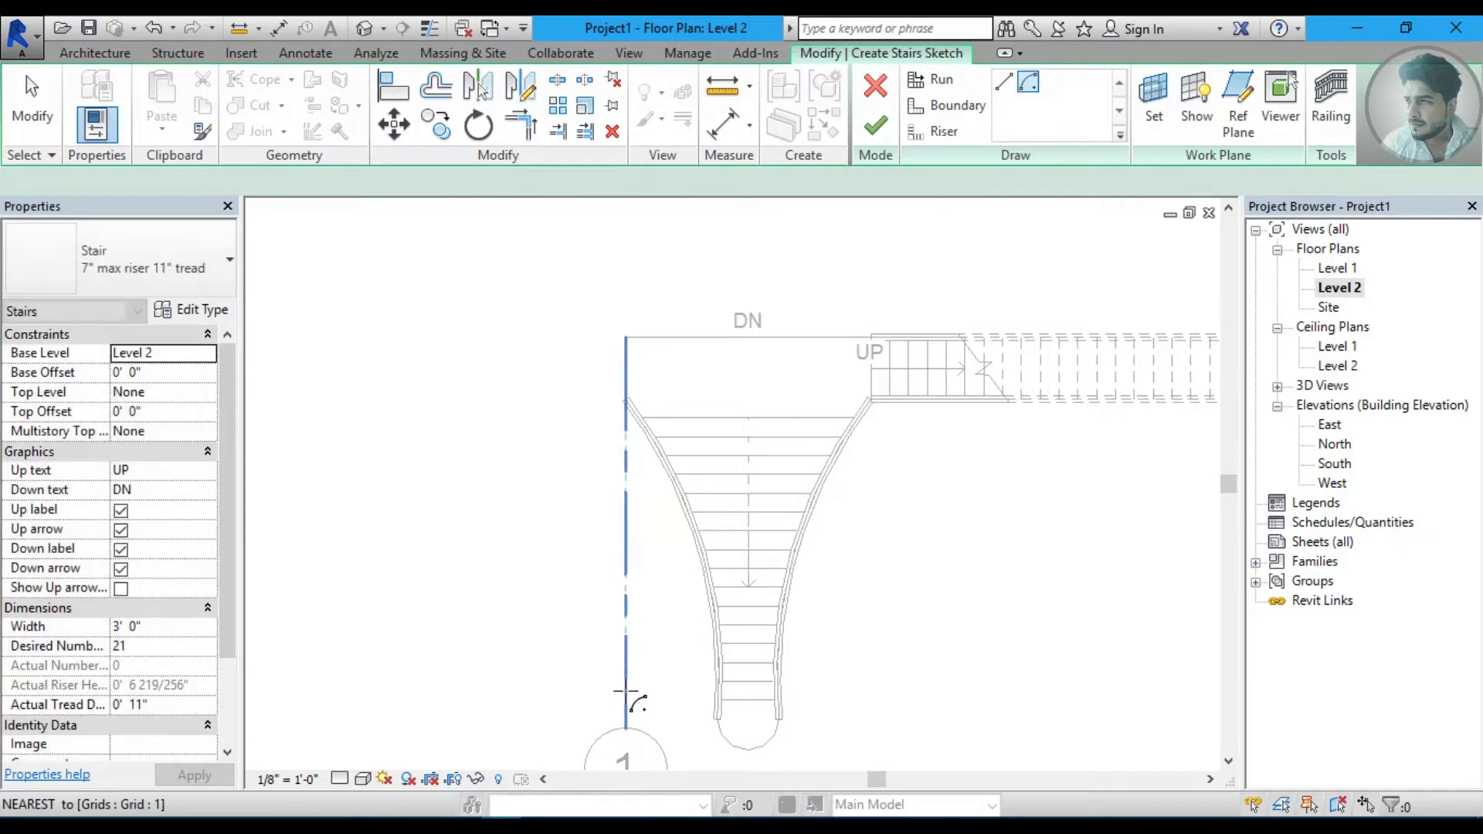
pyautogui.click(626, 694)
pyautogui.click(626, 370)
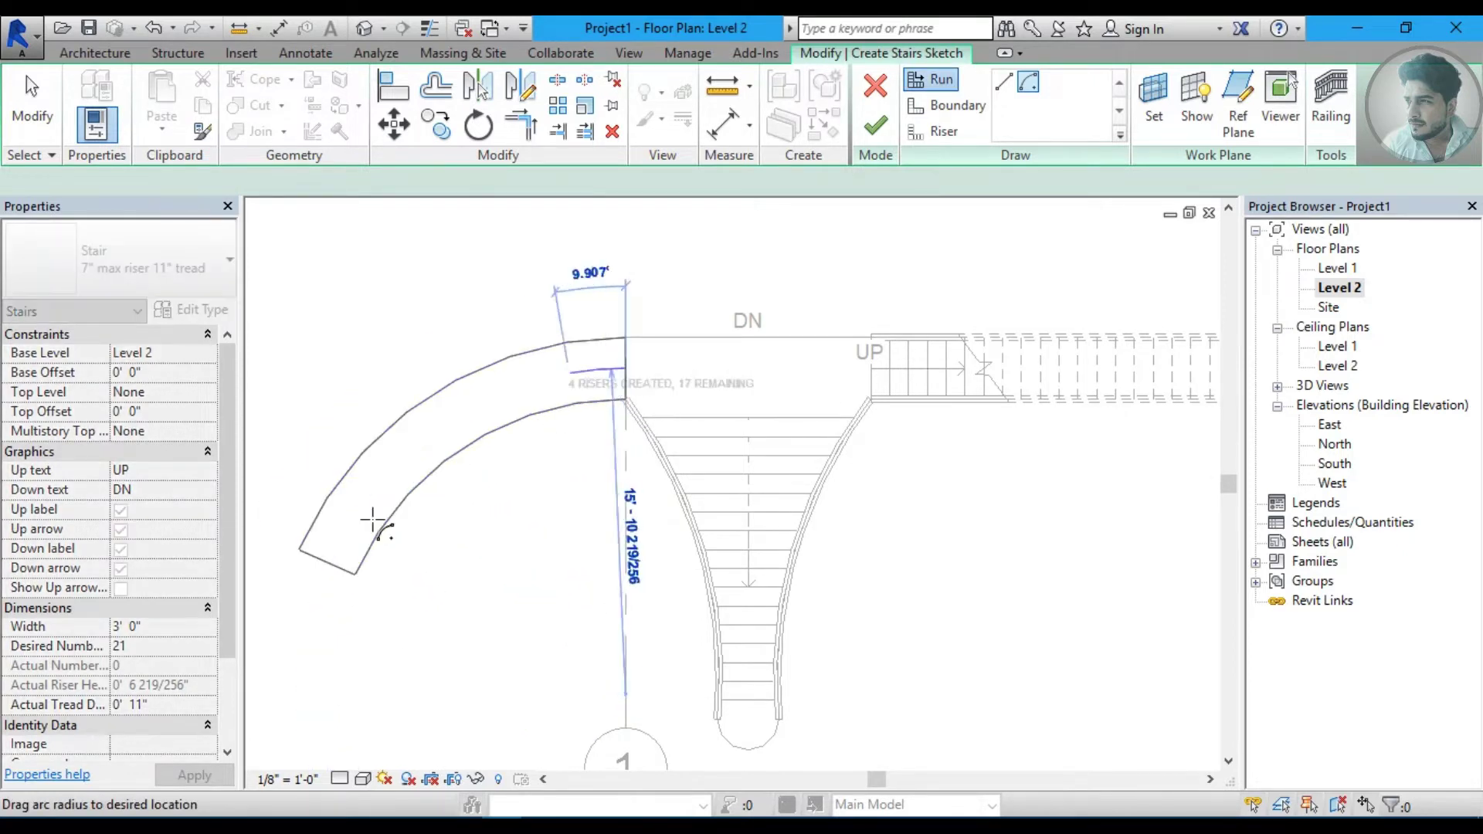
pyautogui.click(317, 589)
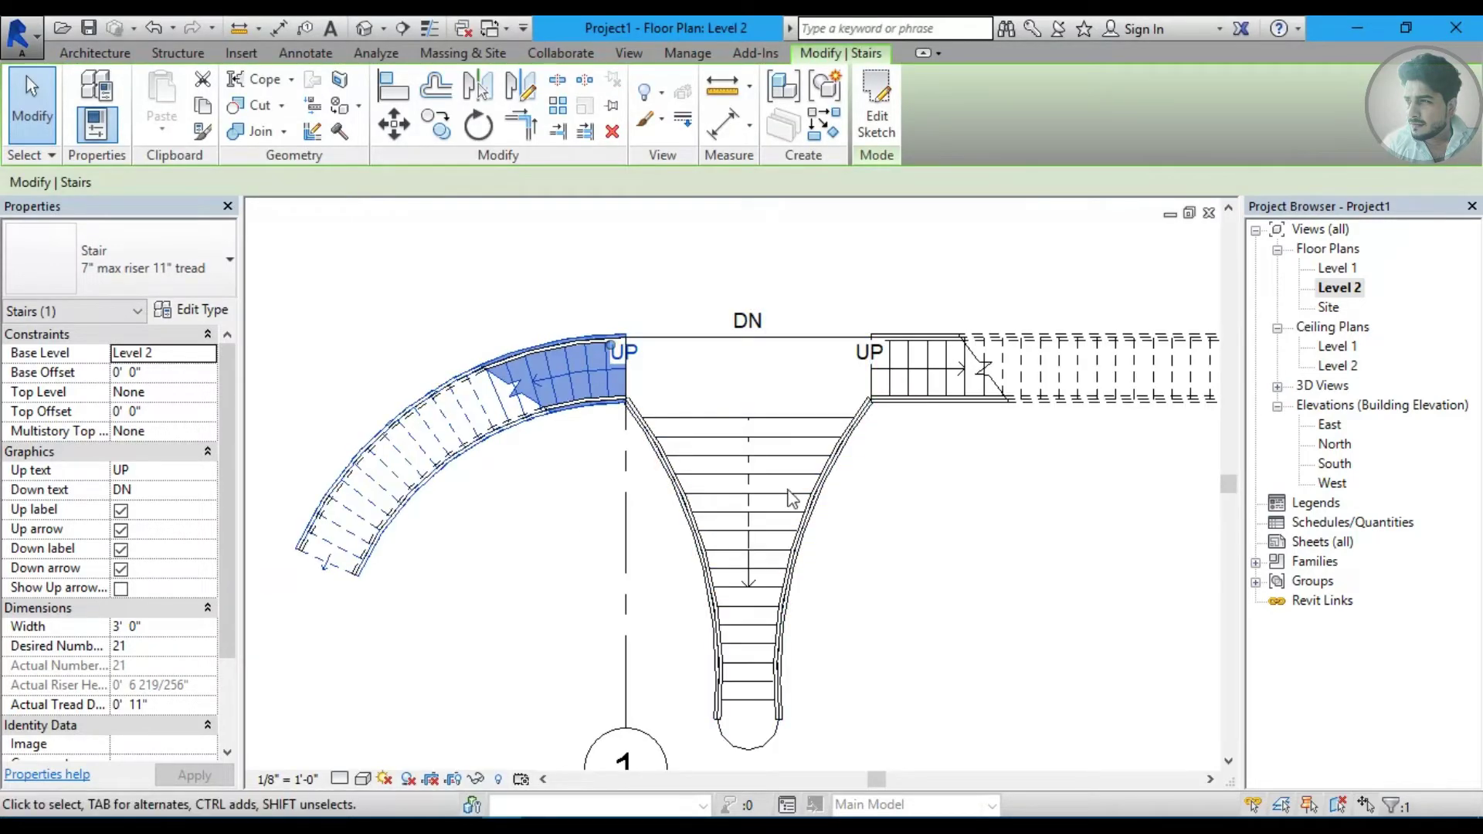
pyautogui.click(1065, 323)
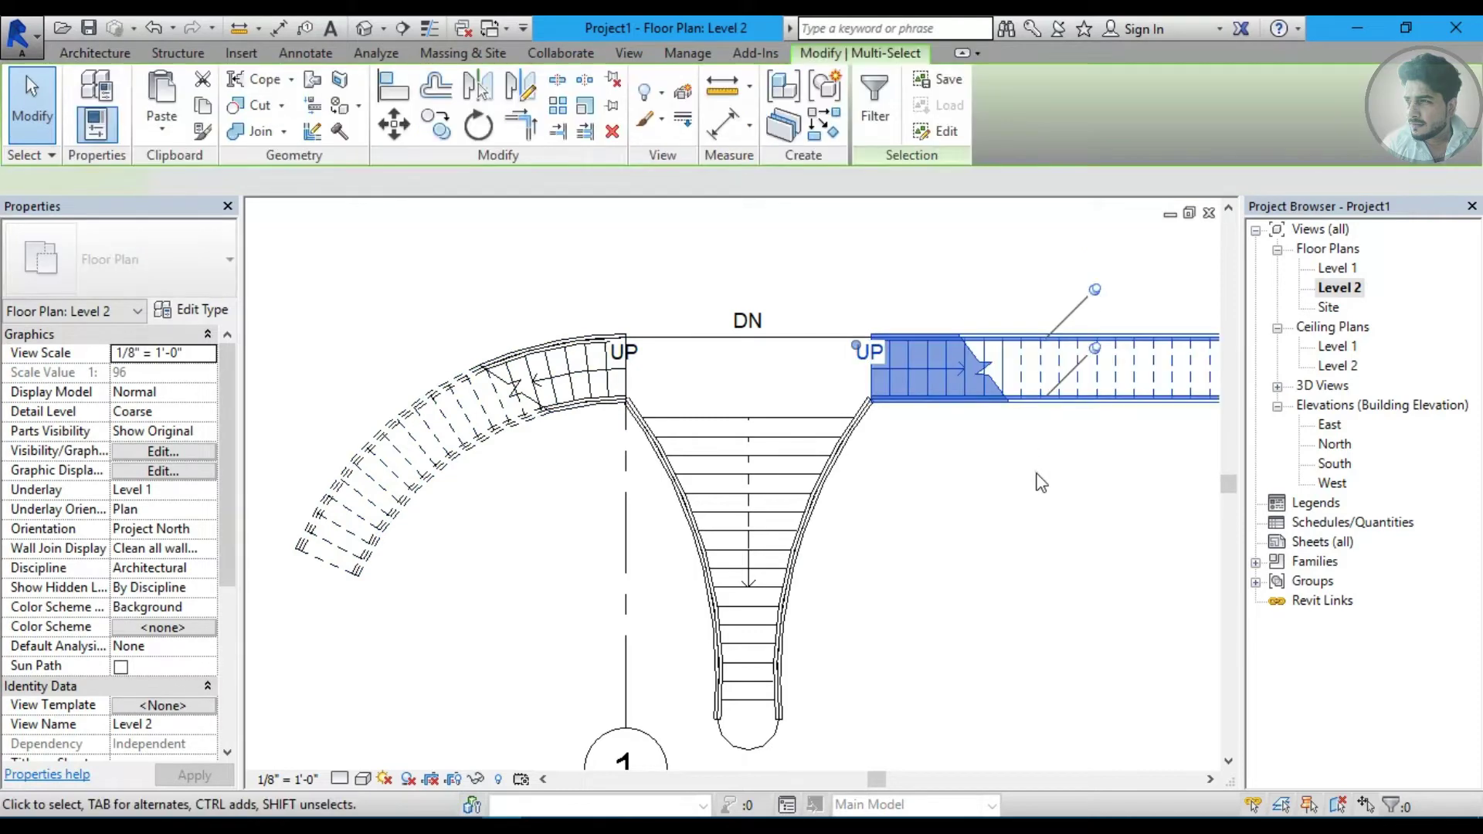
# Mirror the curved stair across the flared stair's centerline and review the three-branch stair in 3D.
pyautogui.moveTo(538, 294); pyautogui.dragTo(492, 499)
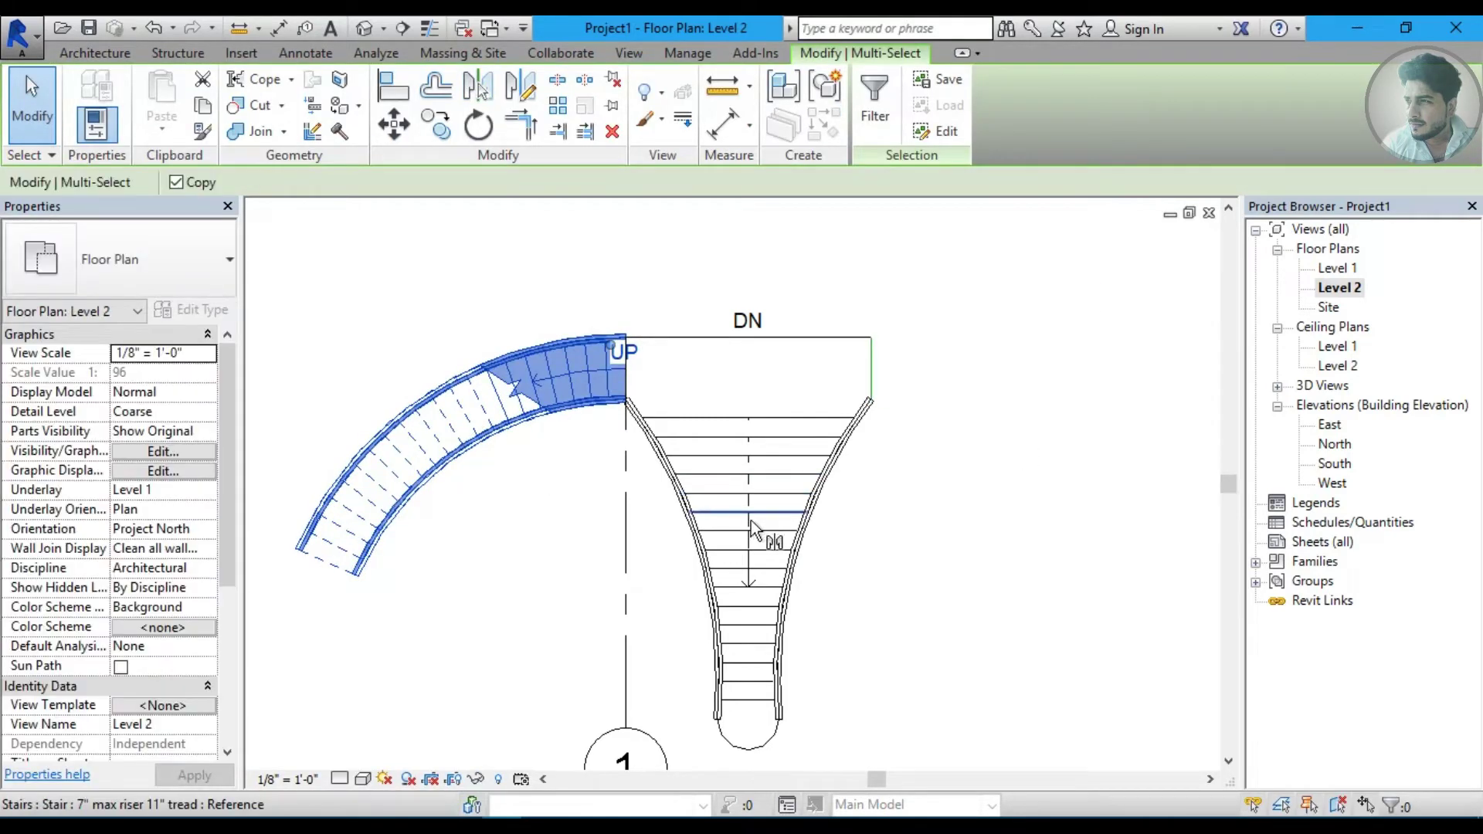
pyautogui.press('m')
pyautogui.press('m')
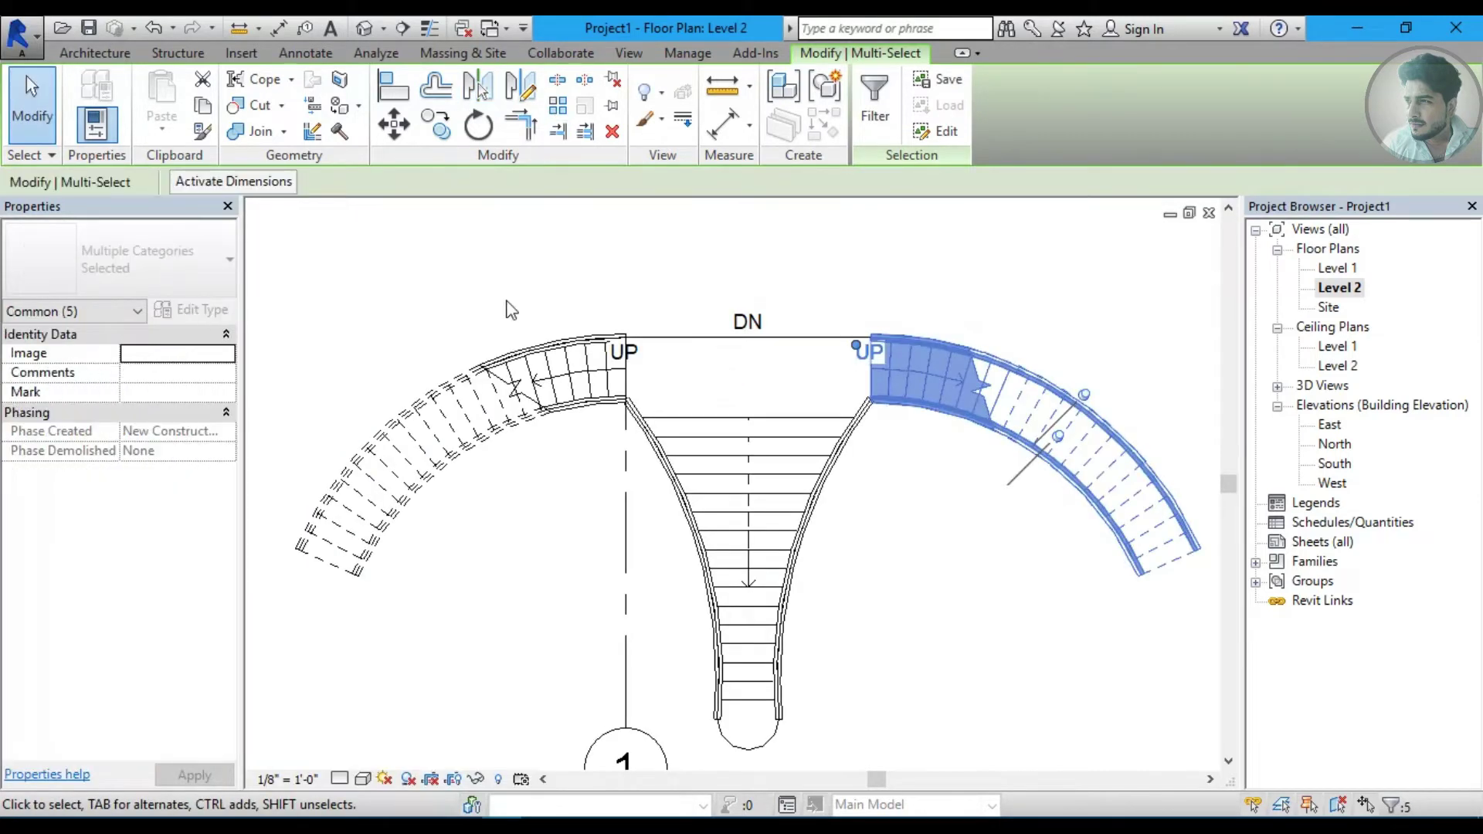
pyautogui.press('Escape')
pyautogui.press('Escape')
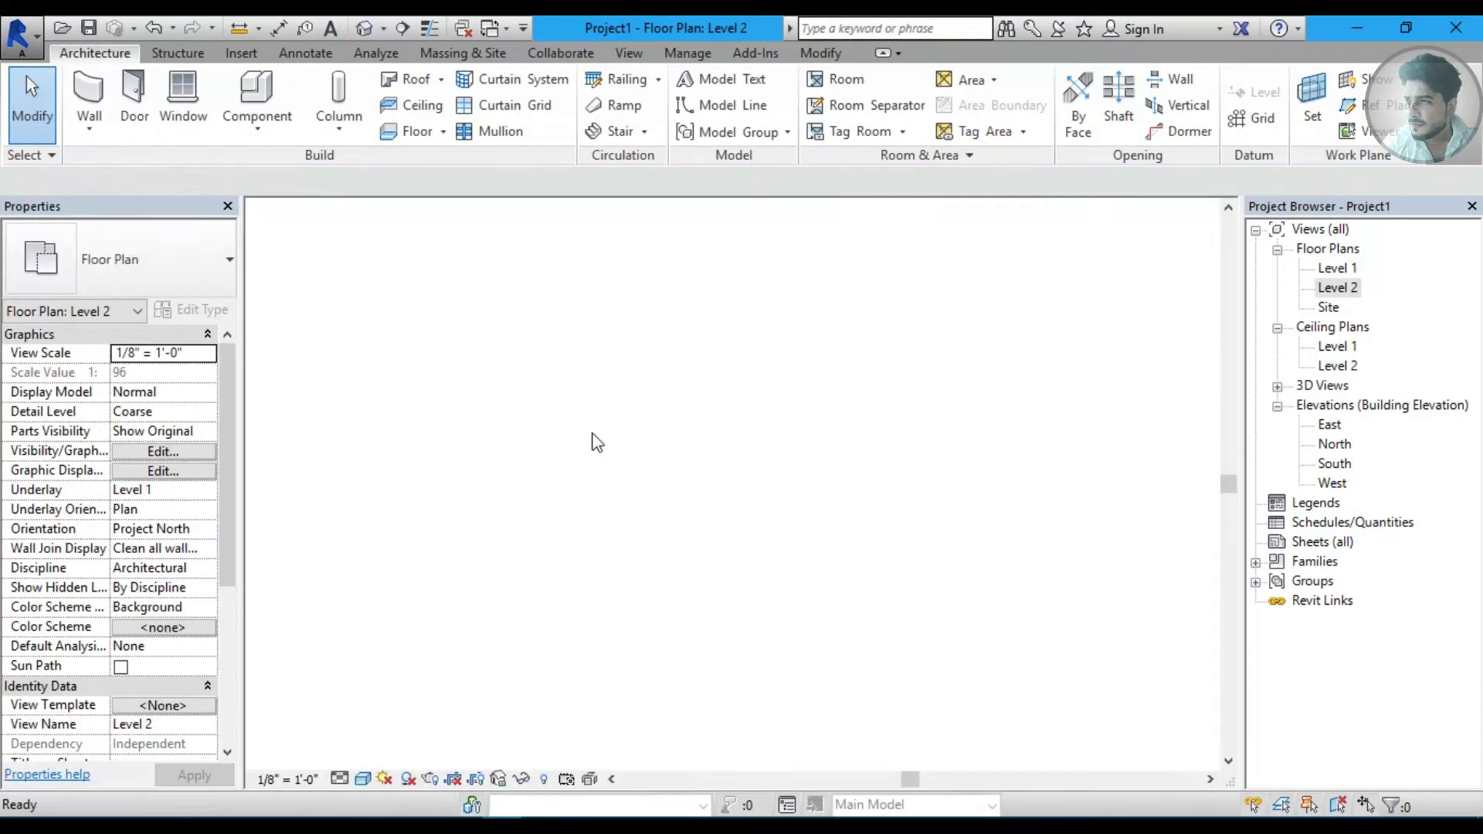
pyautogui.moveTo(841, 473)
pyautogui.keyDown('shift'); pyautogui.mouseDown(button='middle')
pyautogui.moveTo(838, 506)
pyautogui.moveTo(1060, 546)
pyautogui.moveTo(1205, 525)
pyautogui.moveTo(852, 583)
pyautogui.mouseUp(button='middle'); pyautogui.keyUp('shift')
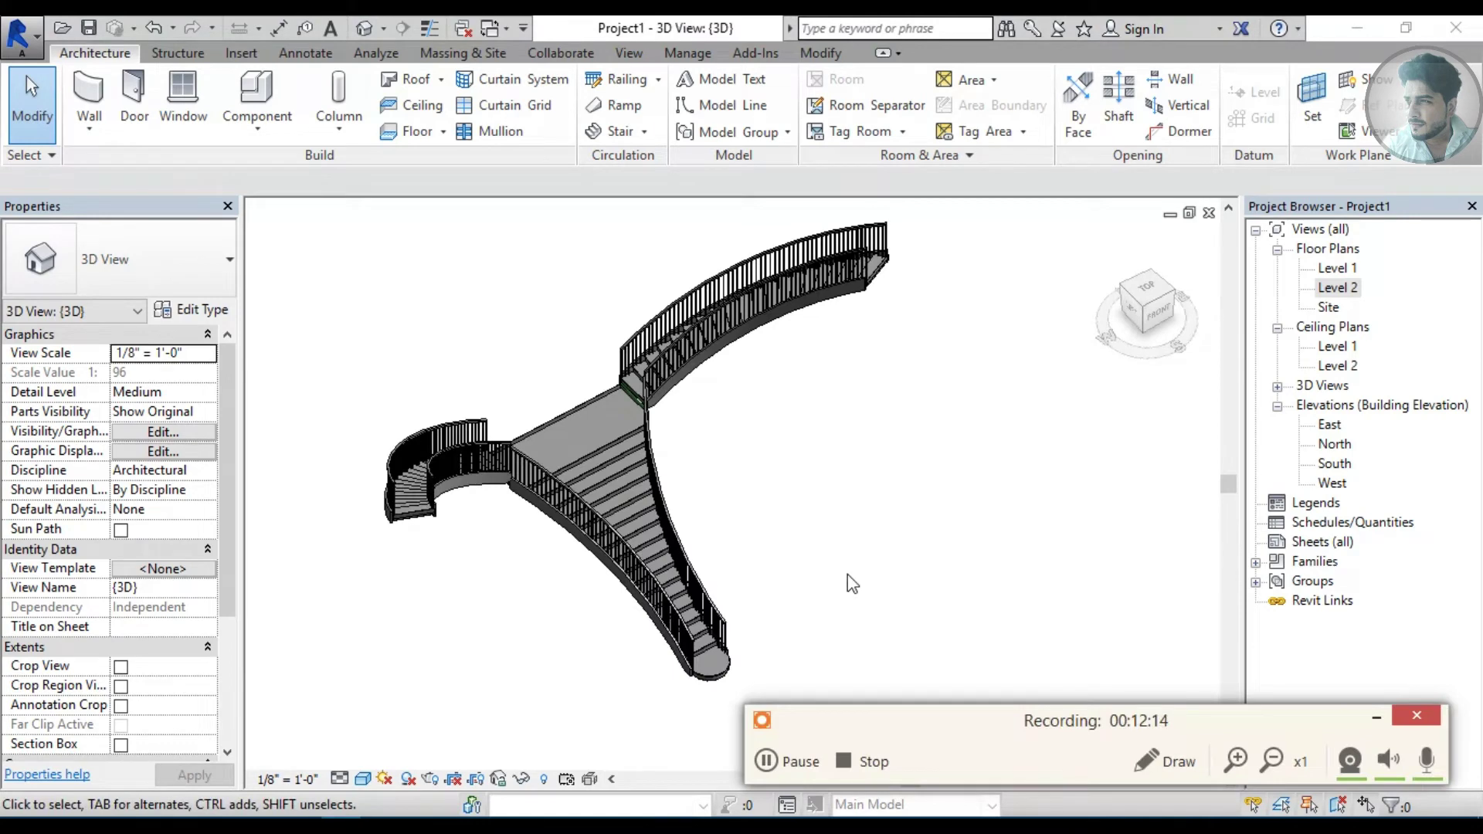
# Open the Level 1 floor plan, pan the flared stair to the left, and start Stair by Sketch.
pyautogui.scroll(-1, 809, 537)
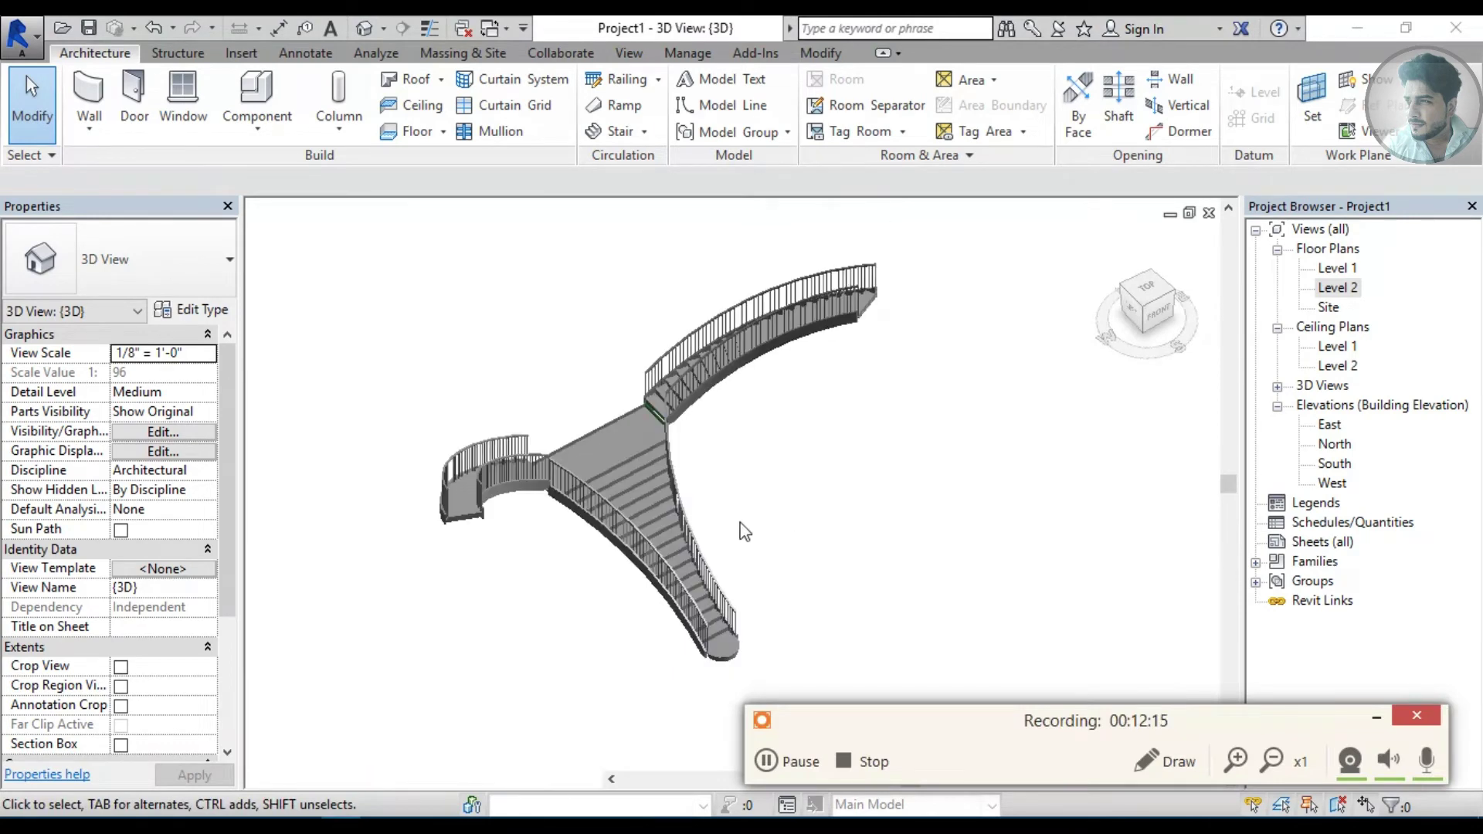
pyautogui.doubleClick(1337, 267)
pyautogui.scroll(-3, 849, 541)
pyautogui.moveTo(848, 540)
pyautogui.mouseDown(button='middle')
pyautogui.moveTo(628, 454)
pyautogui.moveTo(664, 489)
pyautogui.mouseUp(button='middle')
pyautogui.moveTo(642, 347); pyautogui.dragTo(635, 357, button='middle')
pyautogui.click(644, 131)
pyautogui.click(638, 222)
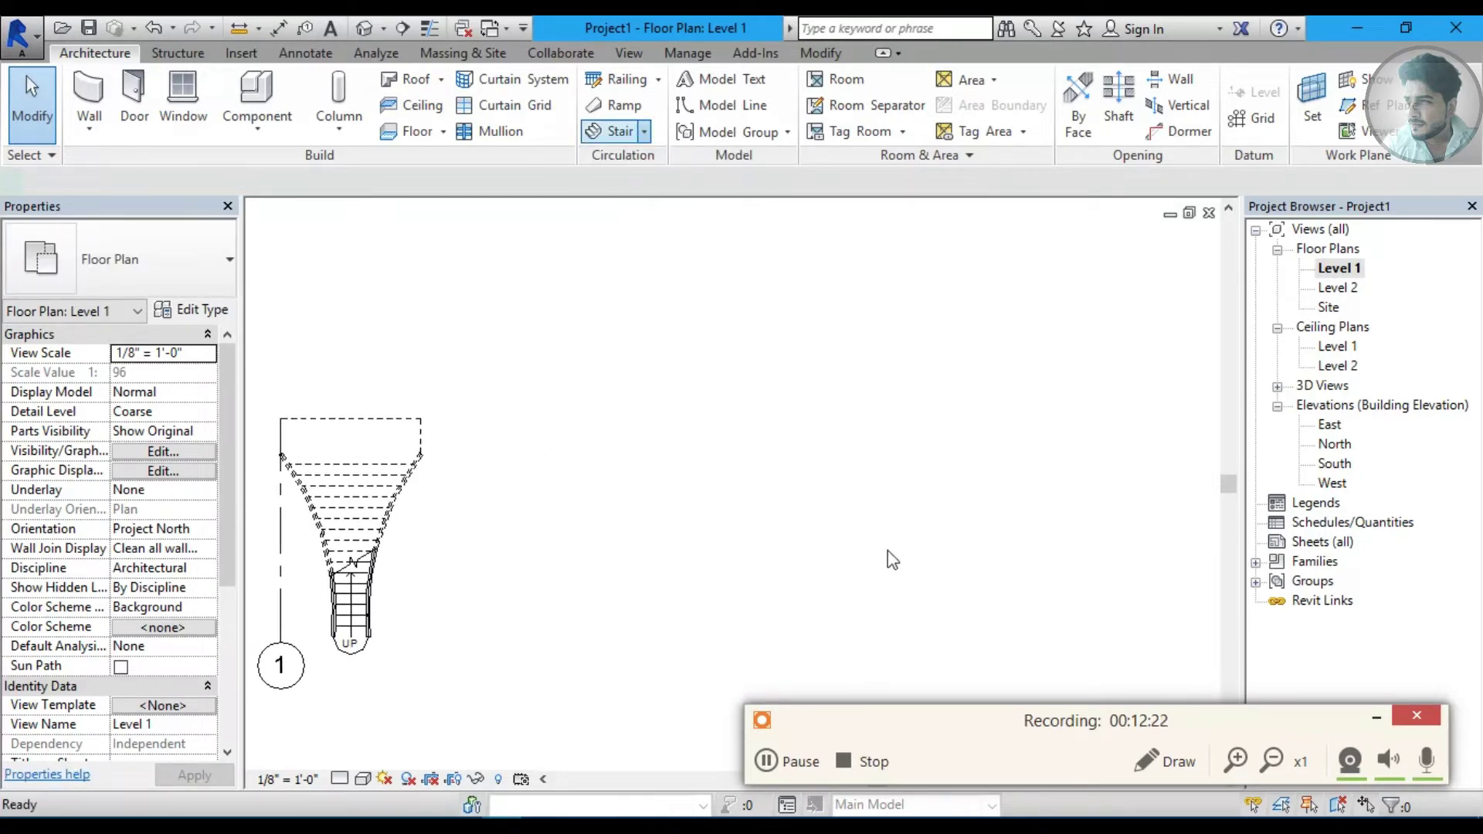
# Sketch a single straight stair run with all 18 risers on Level 1.
pyautogui.click(909, 652)
pyautogui.click(909, 433)
pyautogui.click(1380, 721)
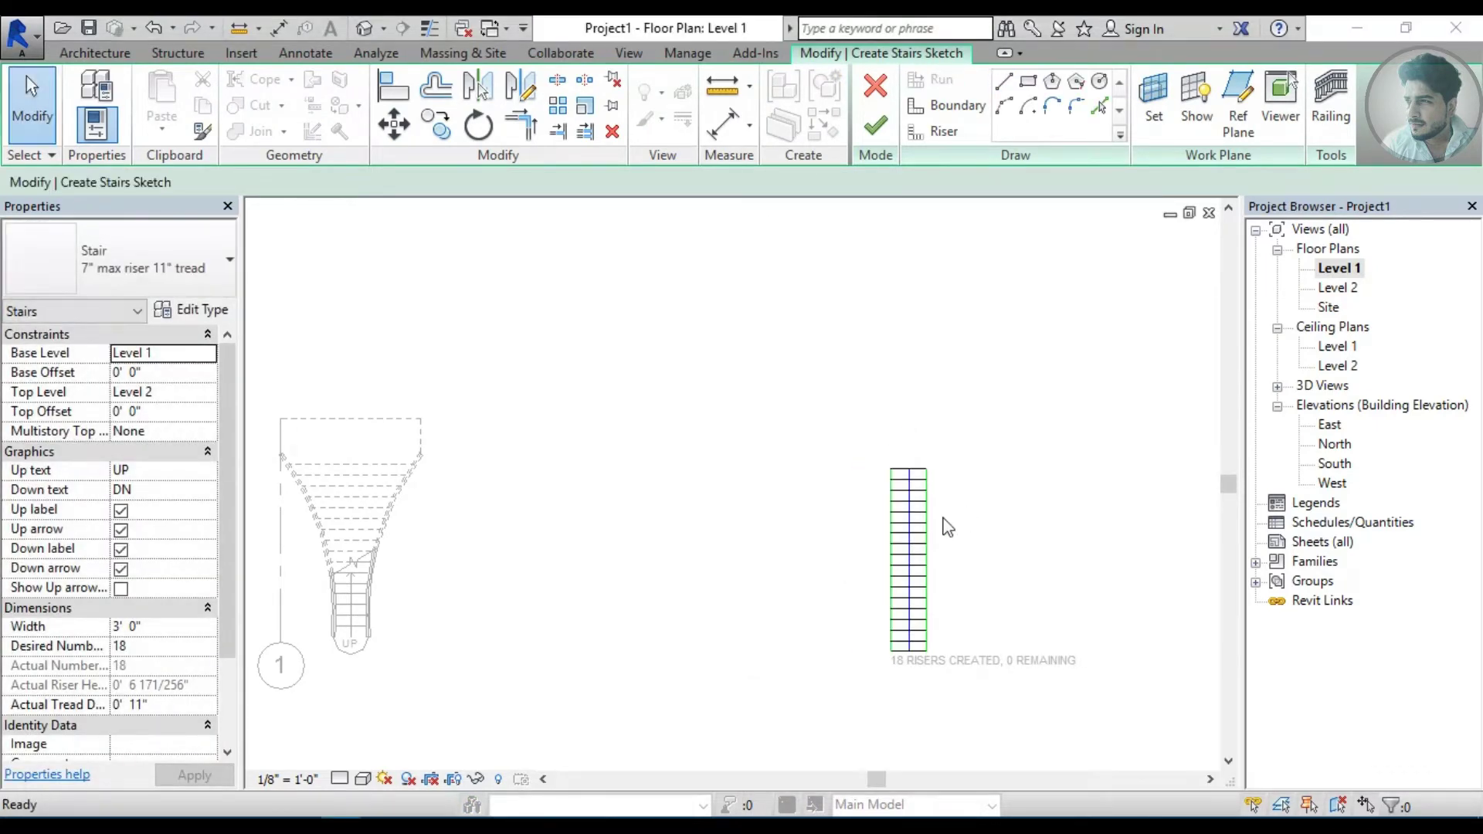
pyautogui.scroll(3, 944, 578)
pyautogui.moveTo(821, 541)
pyautogui.mouseDown(button='middle')
pyautogui.moveTo(759, 530)
pyautogui.moveTo(716, 480)
pyautogui.mouseUp(button='middle')
# Replace the run's right boundary with an outward-bowed arc and finish the stair.
pyautogui.click(699, 463)
pyautogui.press('Delete')
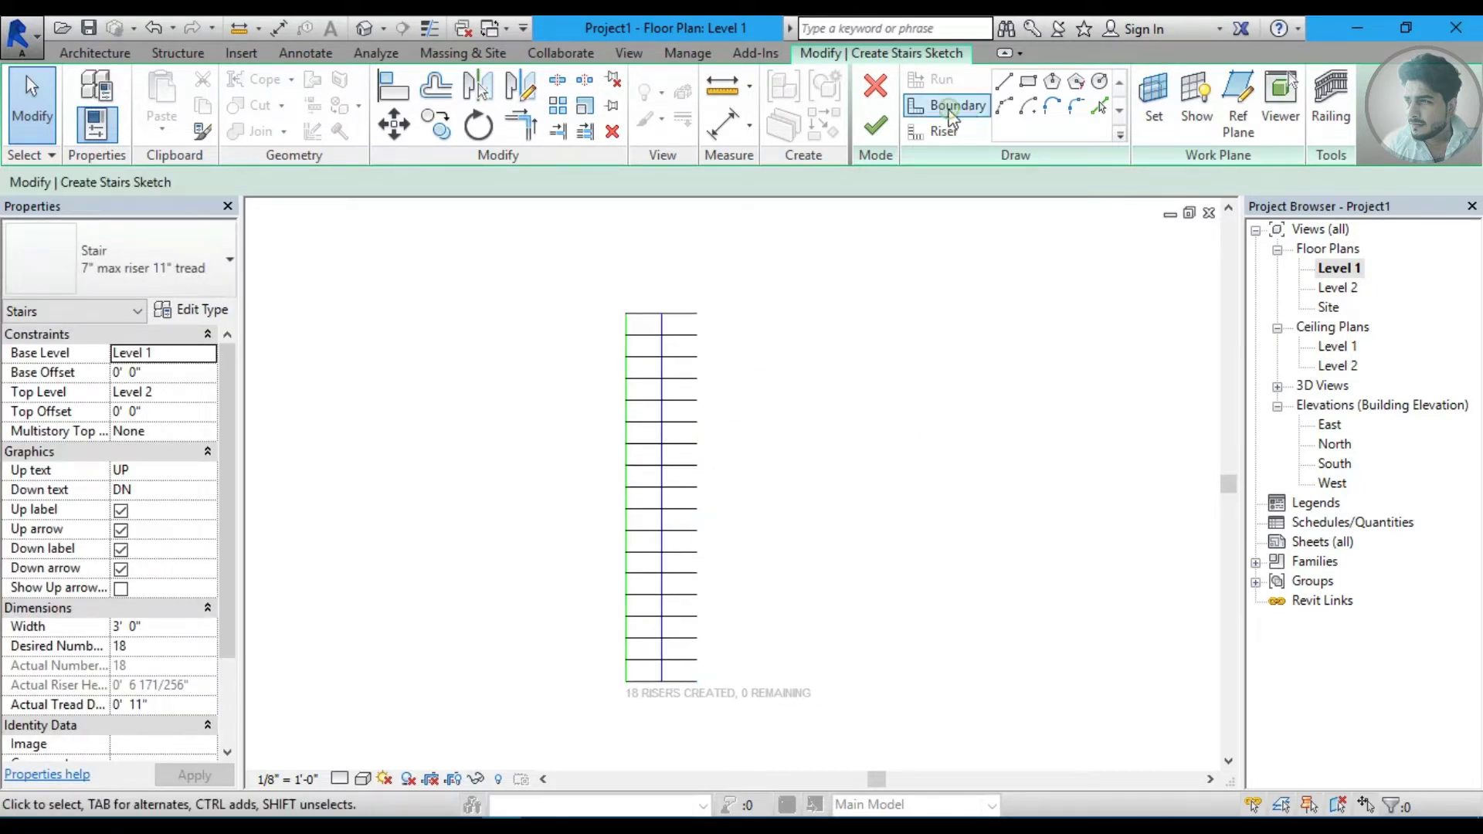
pyautogui.click(950, 108)
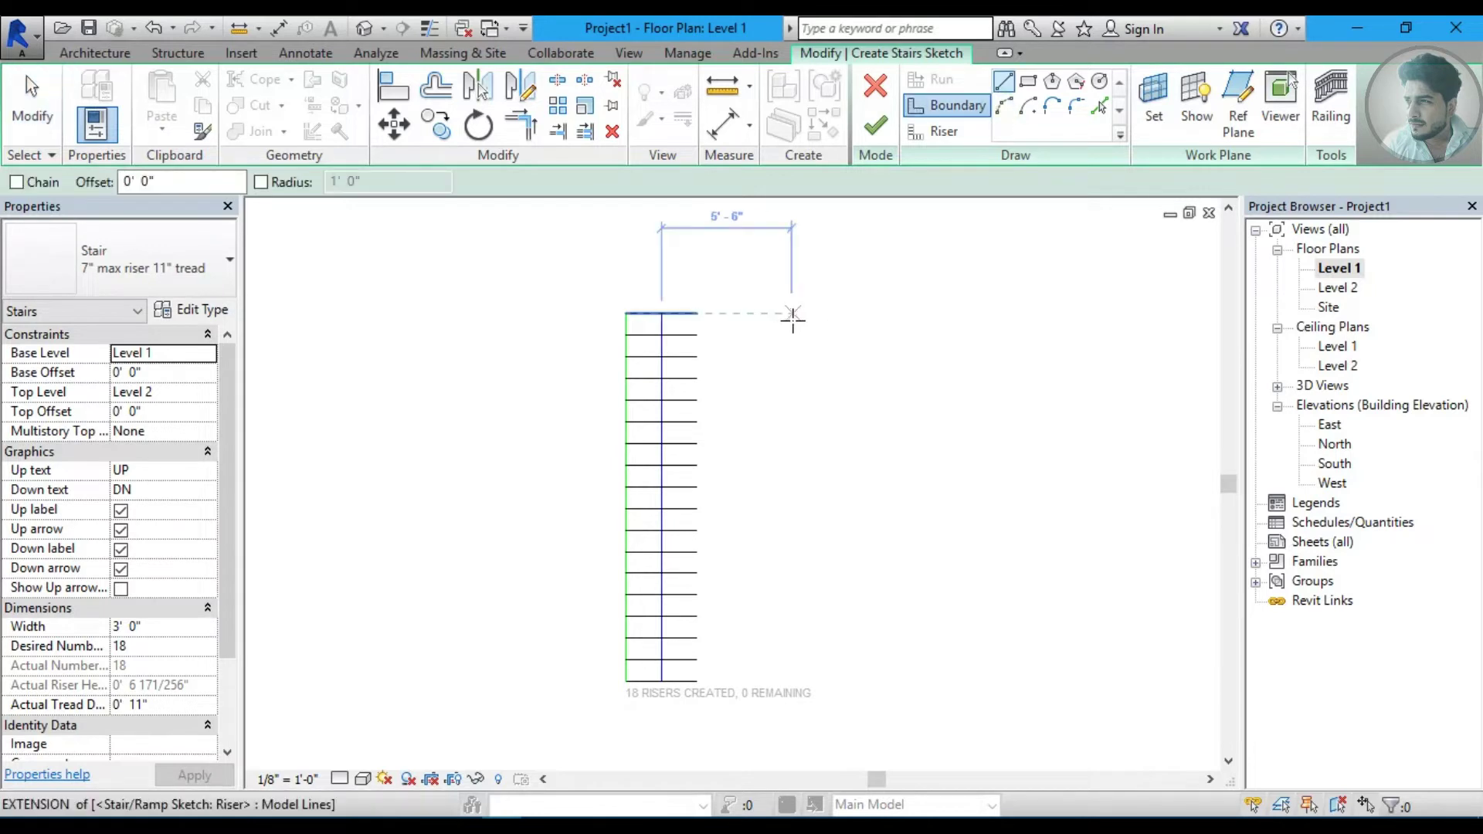
pyautogui.click(1004, 108)
pyautogui.click(698, 313)
pyautogui.click(697, 681)
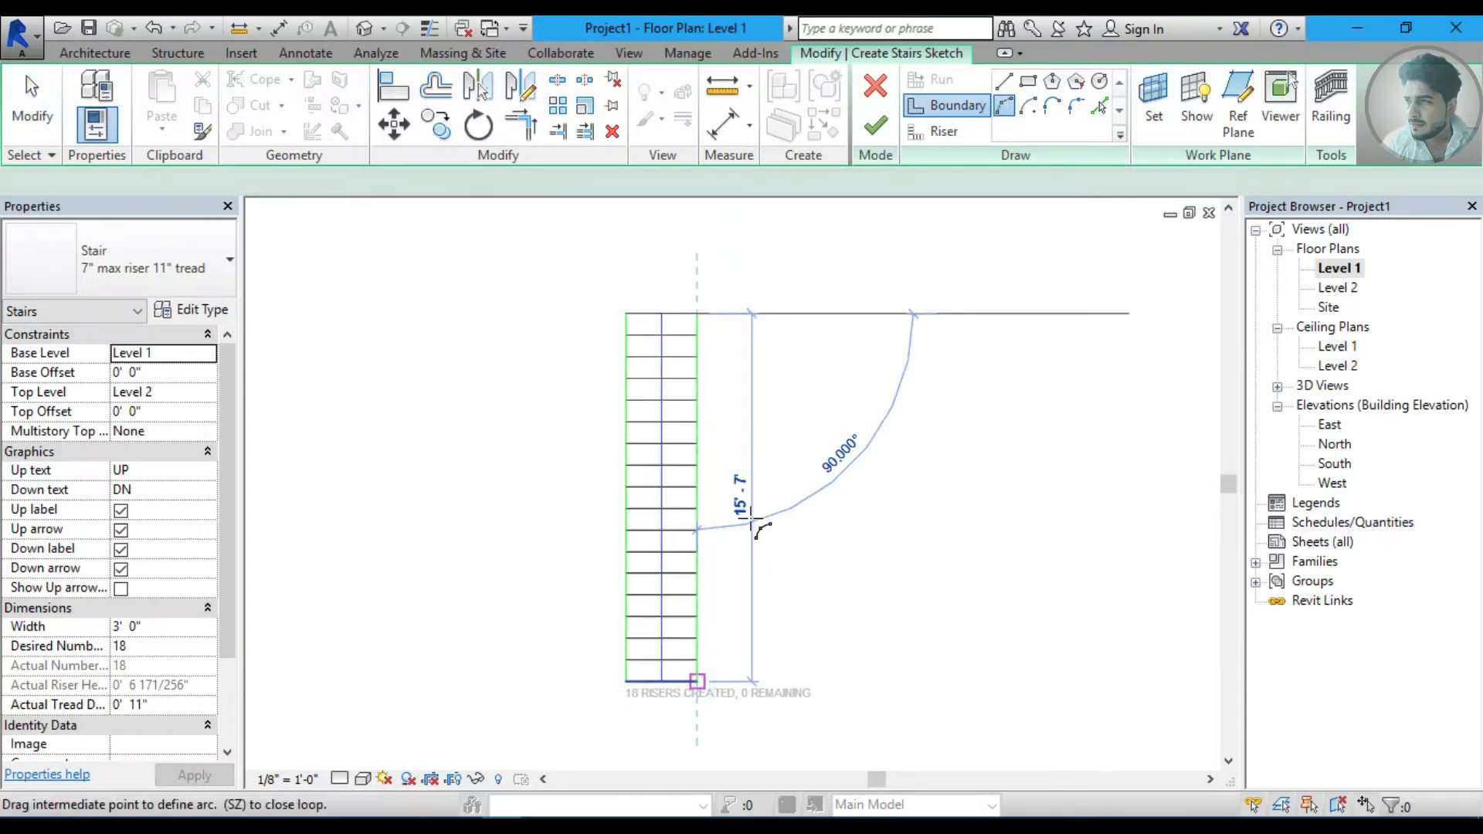
pyautogui.click(761, 519)
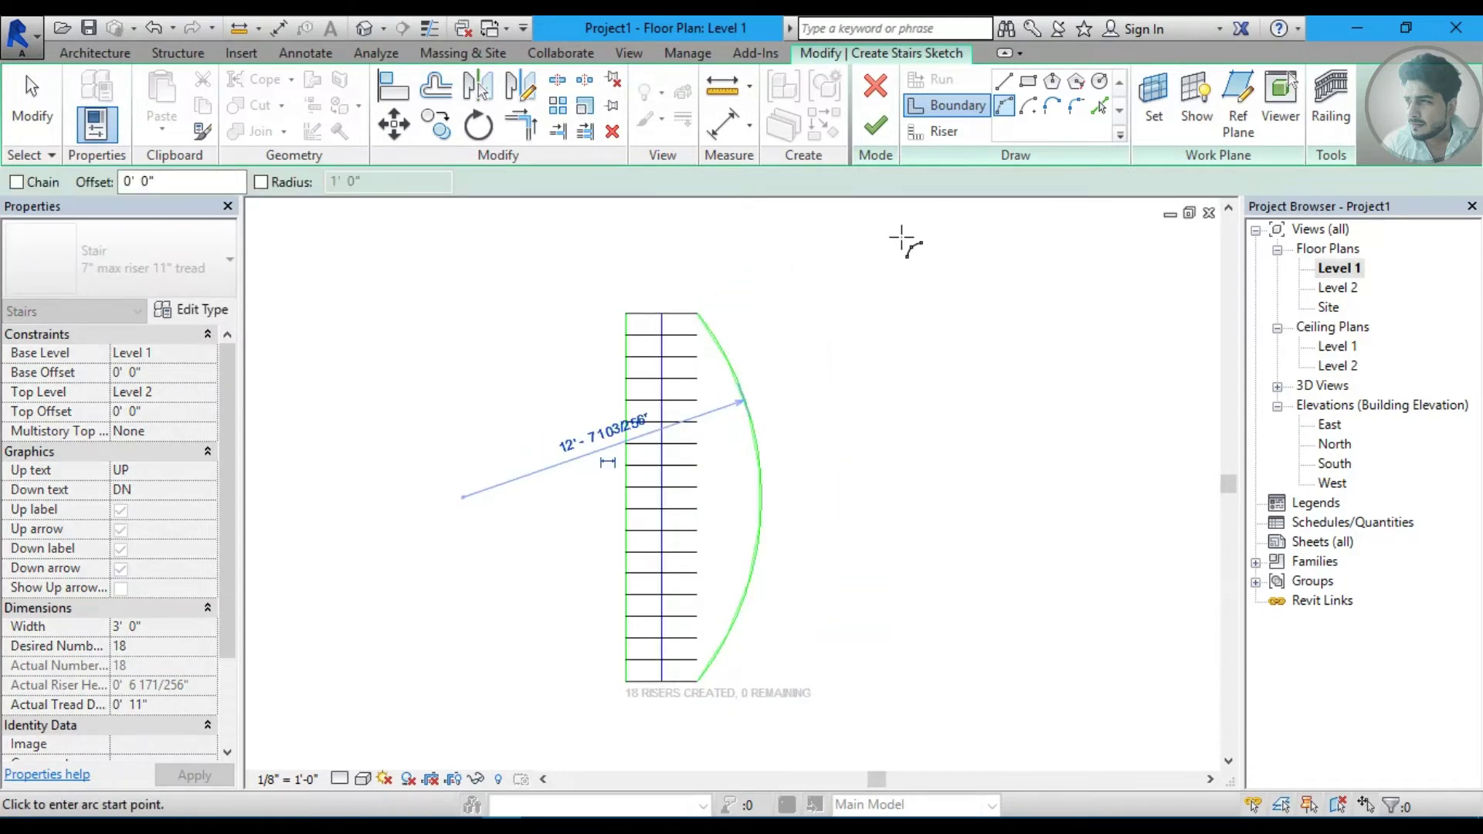
pyautogui.click(875, 138)
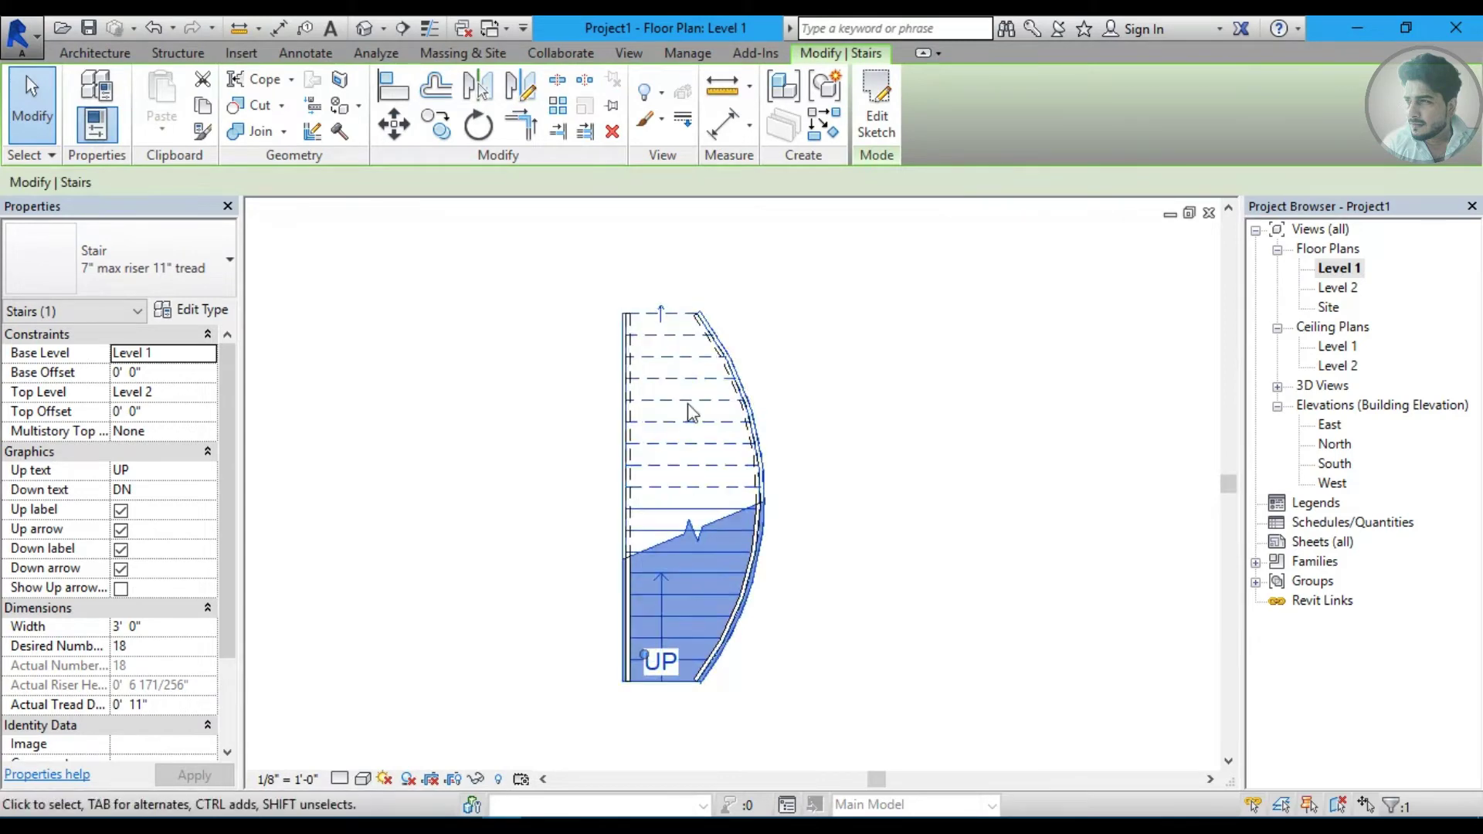
pyautogui.click(850, 363)
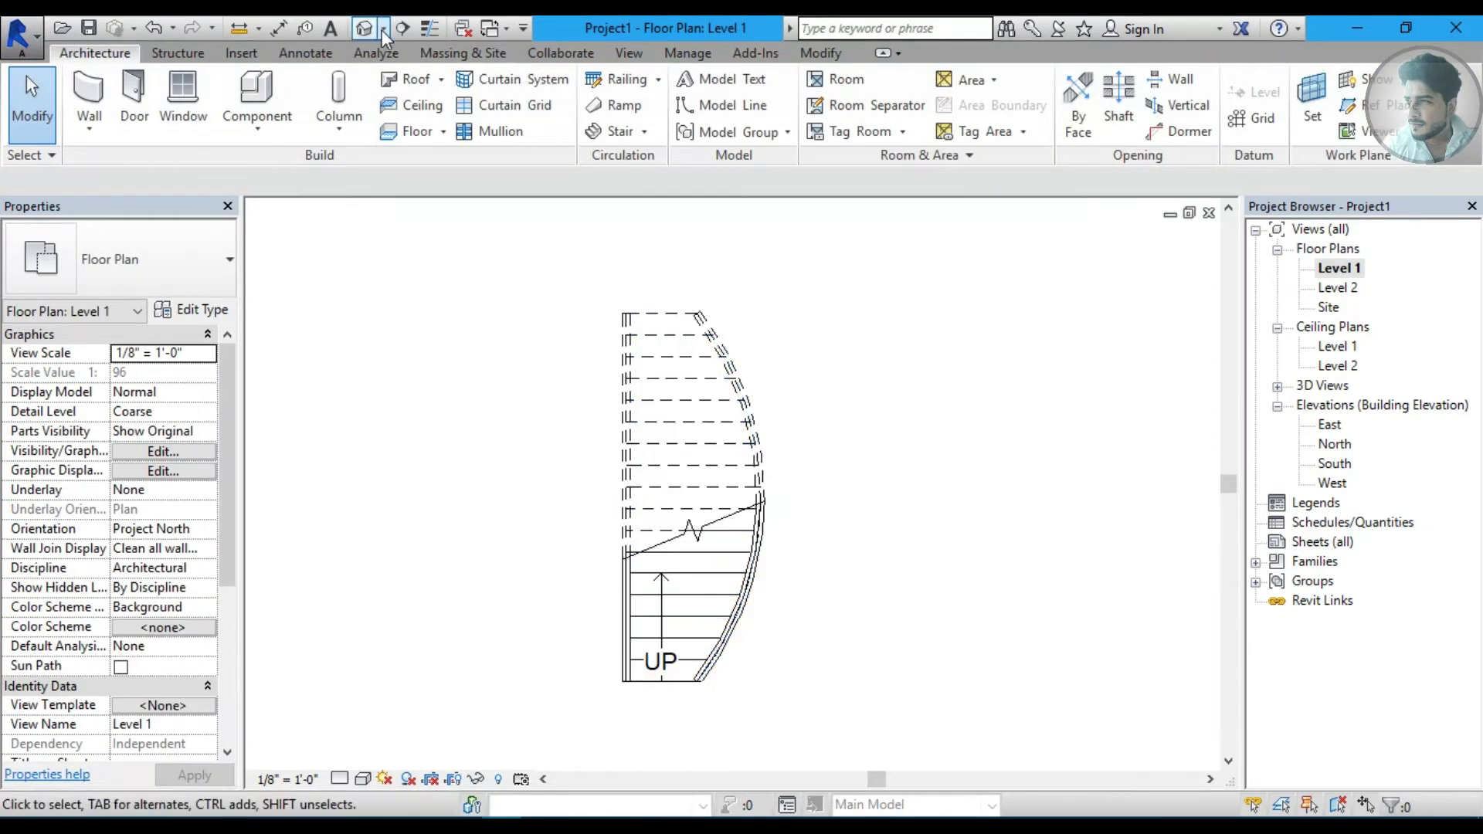
pyautogui.hotkey('ctrl', 'z')
pyautogui.hotkey('ctrl', 'Tab')
pyautogui.scroll(3, 777, 447)
pyautogui.scroll(2, 762, 430)
pyautogui.keyDown('shift'); pyautogui.moveTo(763, 429); pyautogui.dragTo(718, 495, button='middle'); pyautogui.keyUp('shift')
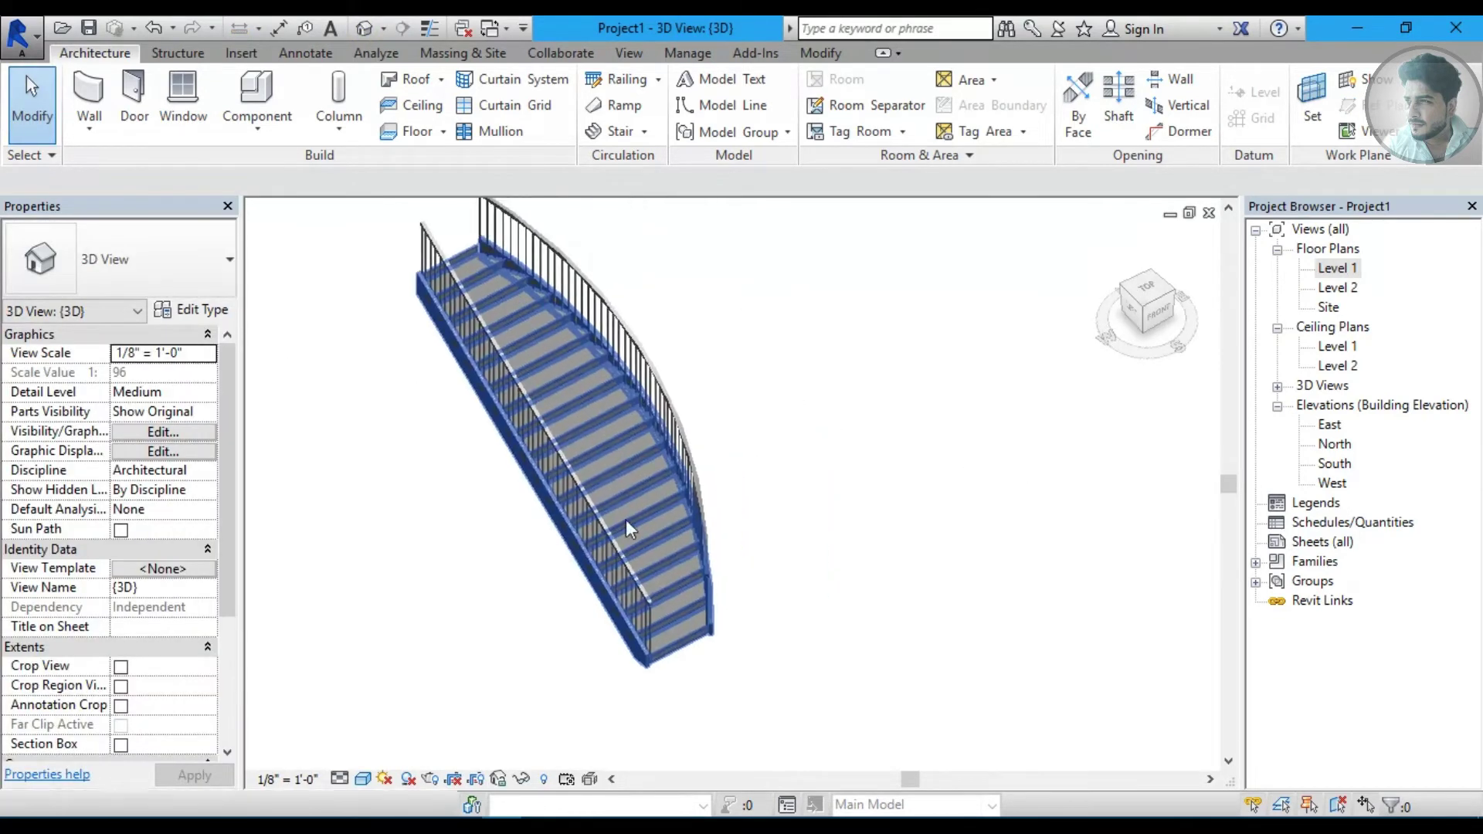
pyautogui.doubleClick(1336, 268)
pyautogui.moveTo(787, 429); pyautogui.dragTo(623, 434, button='middle')
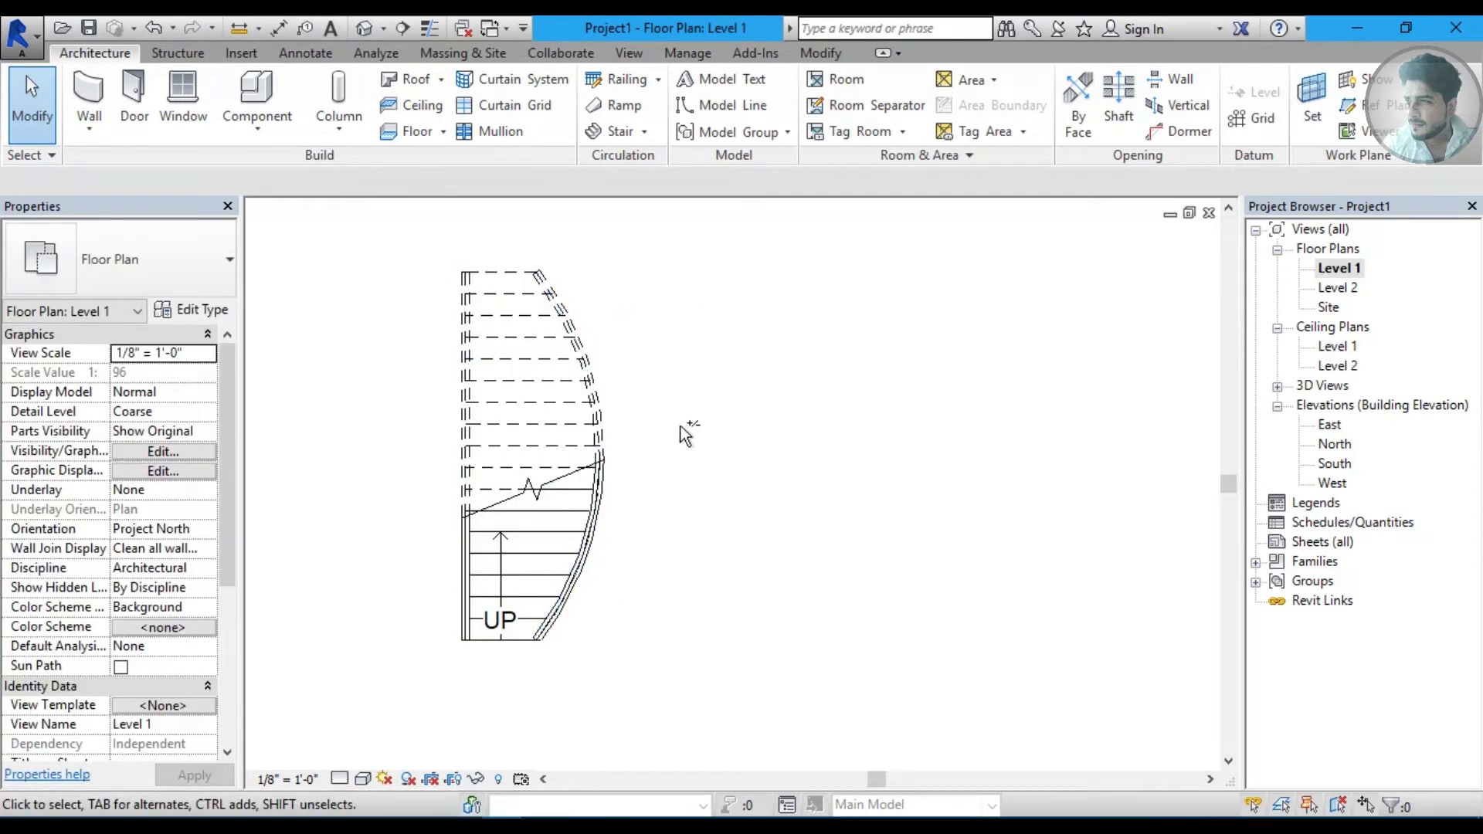
pyautogui.click(644, 132)
# Start another stair sketch and draw a straight 18-riser run.
pyautogui.click(642, 210)
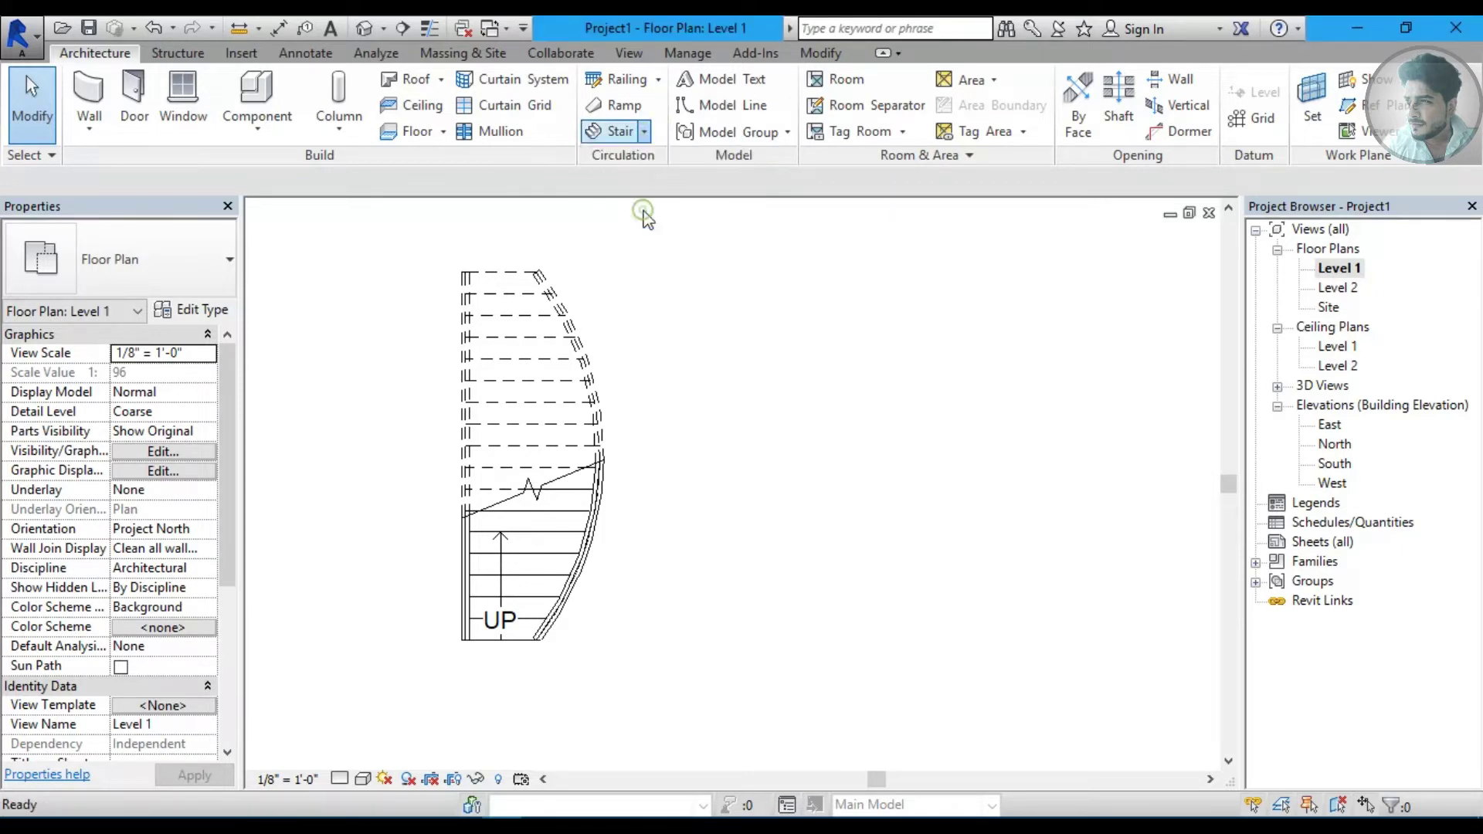
pyautogui.click(881, 513)
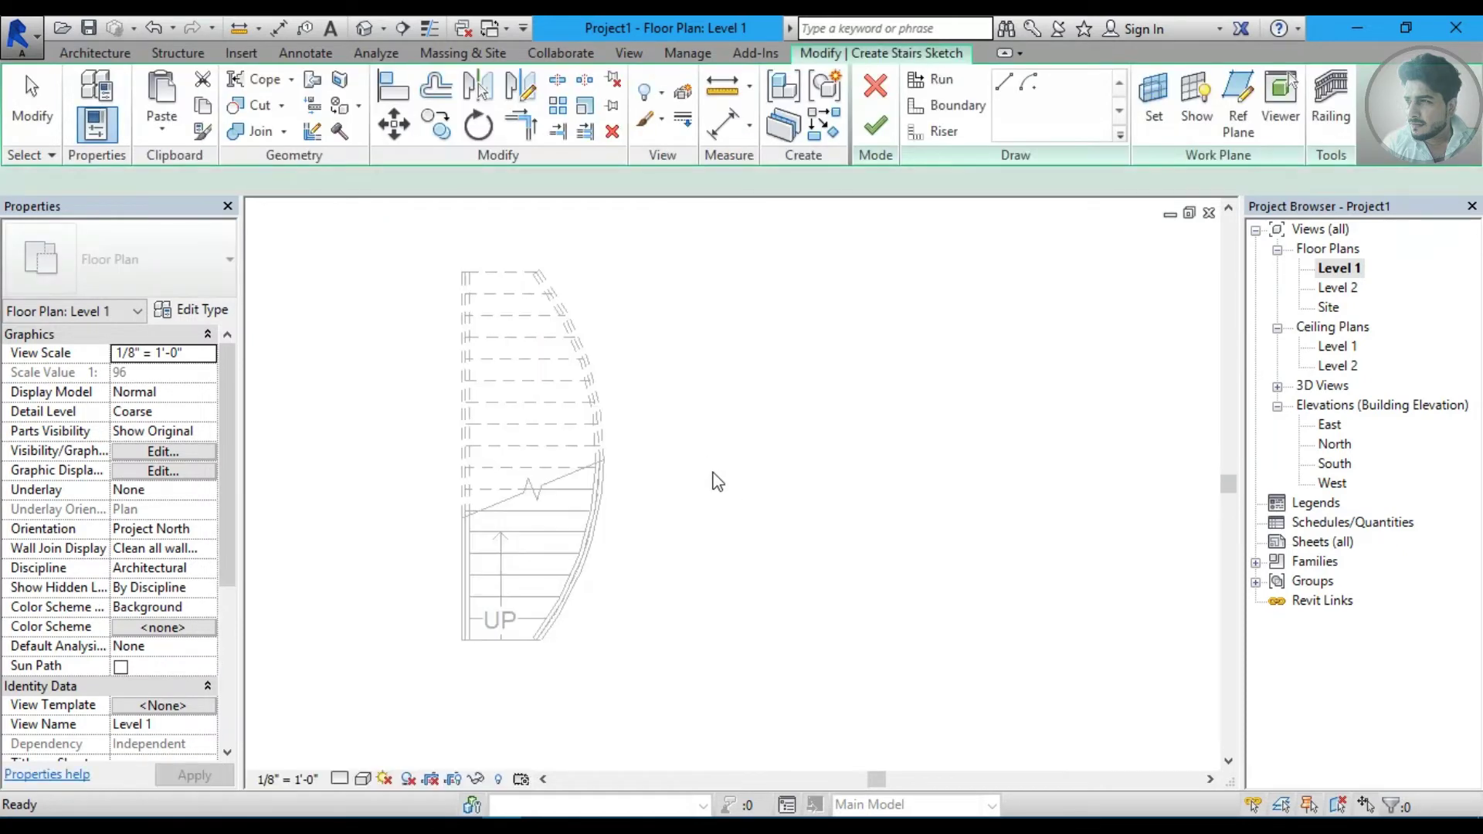
pyautogui.moveTo(712, 479); pyautogui.dragTo(662, 530, button='middle')
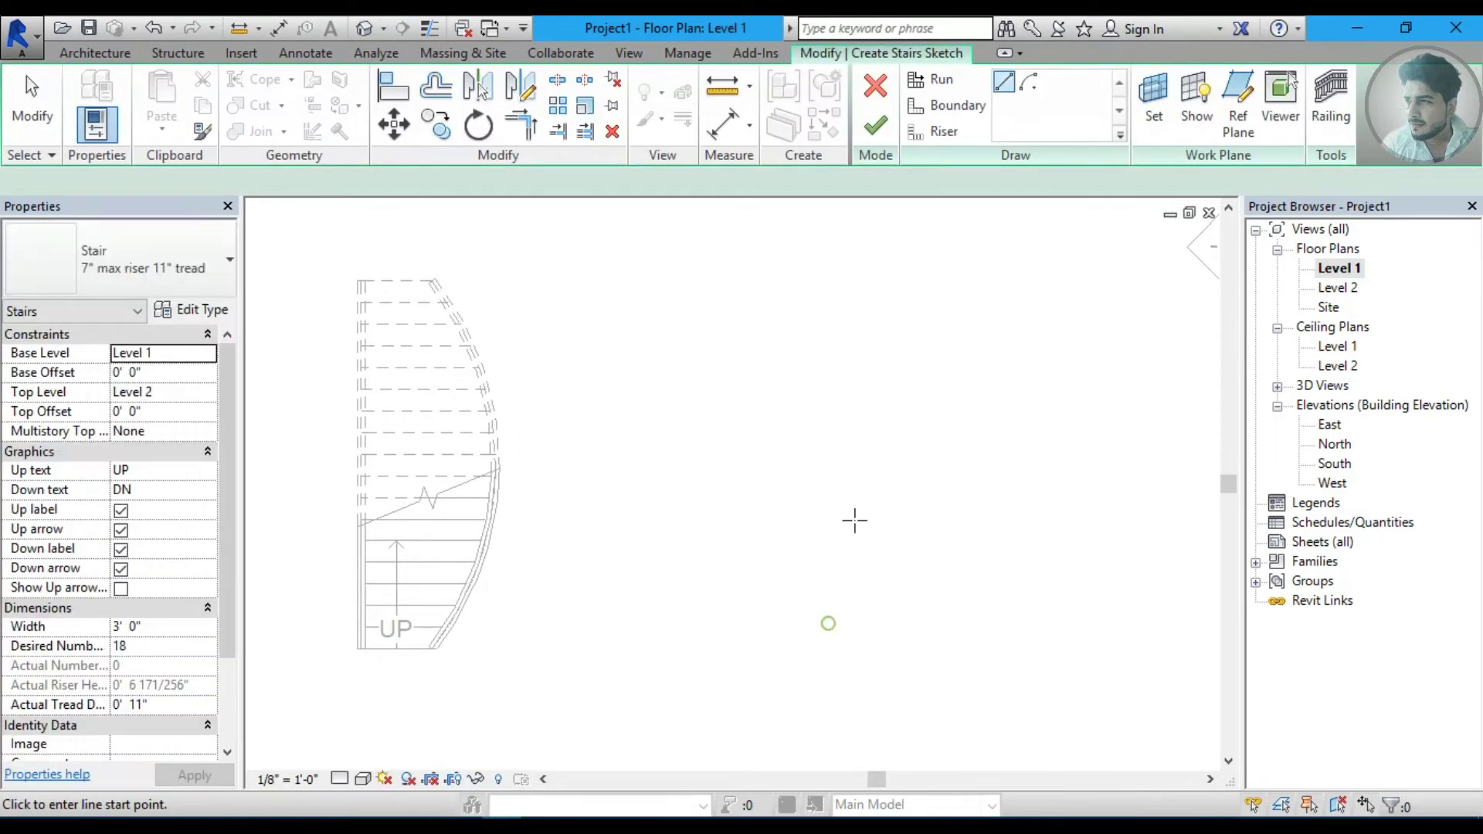
pyautogui.click(828, 622)
pyautogui.click(828, 253)
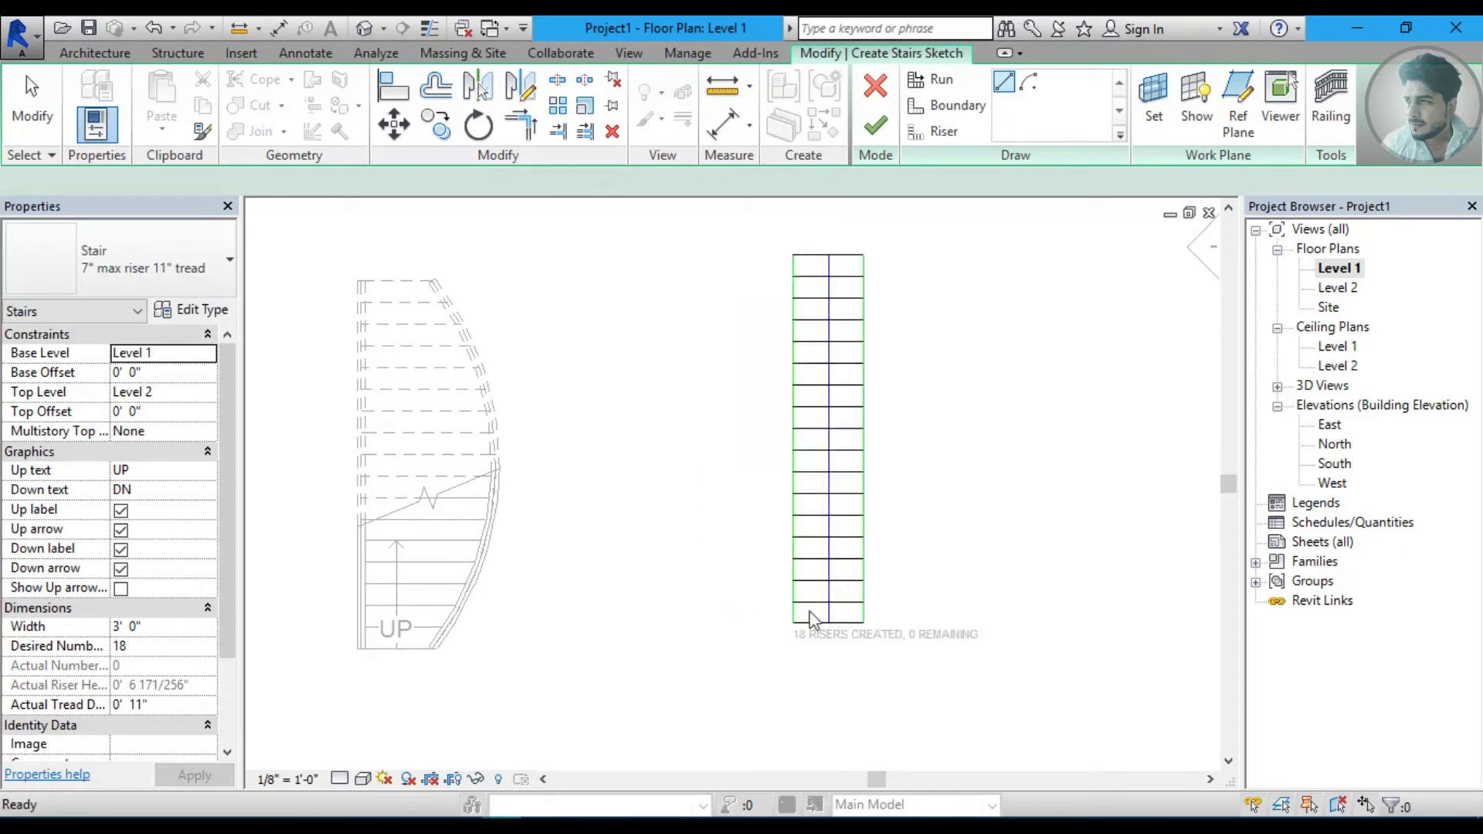
pyautogui.scroll(2, 852, 598)
pyautogui.scroll(1, 852, 598)
pyautogui.press('Escape')
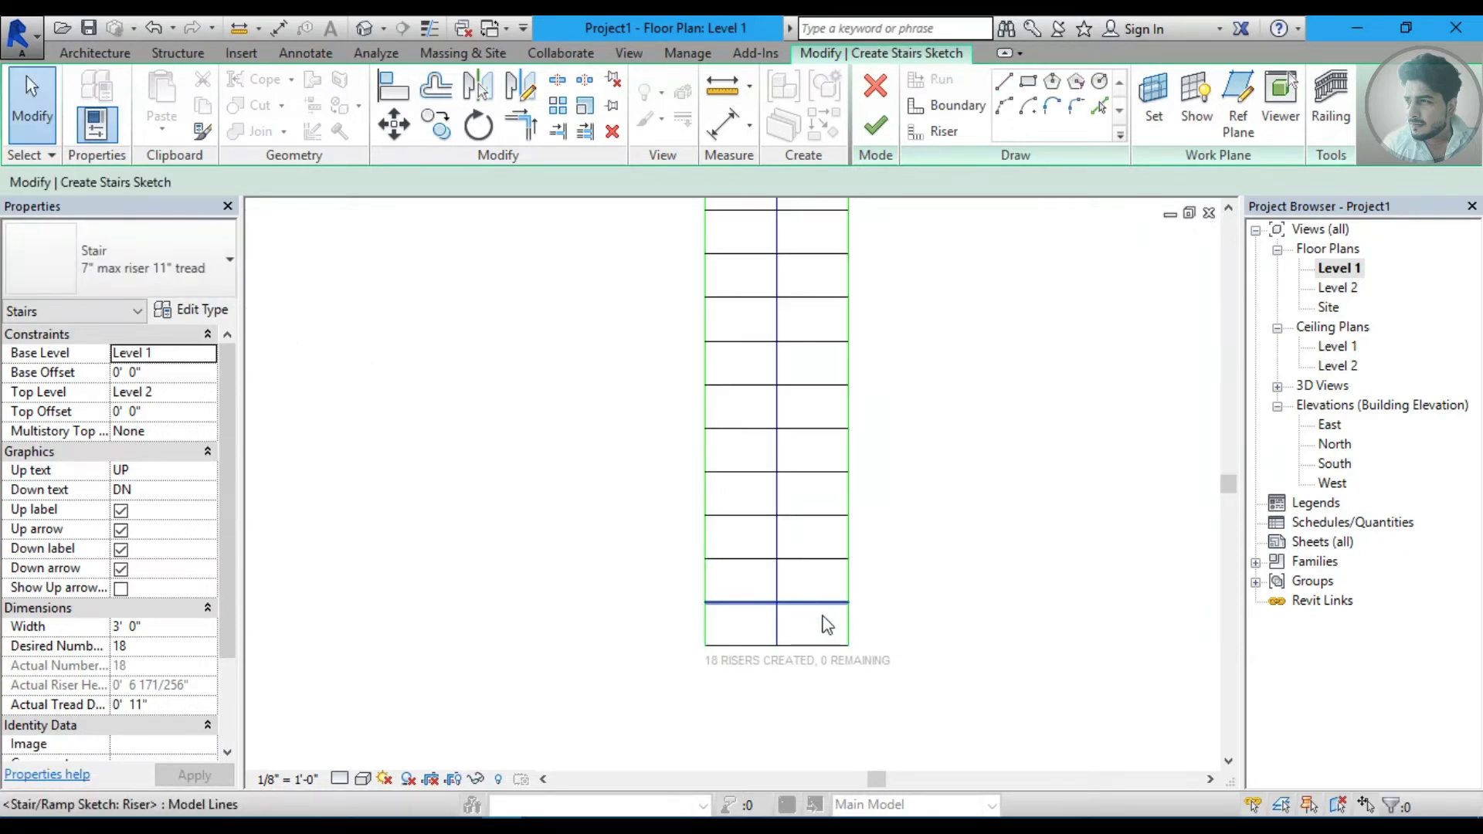
# Draw a downward-sagging arc riser across the bottom of the run.
pyautogui.moveTo(821, 612); pyautogui.dragTo(811, 479)
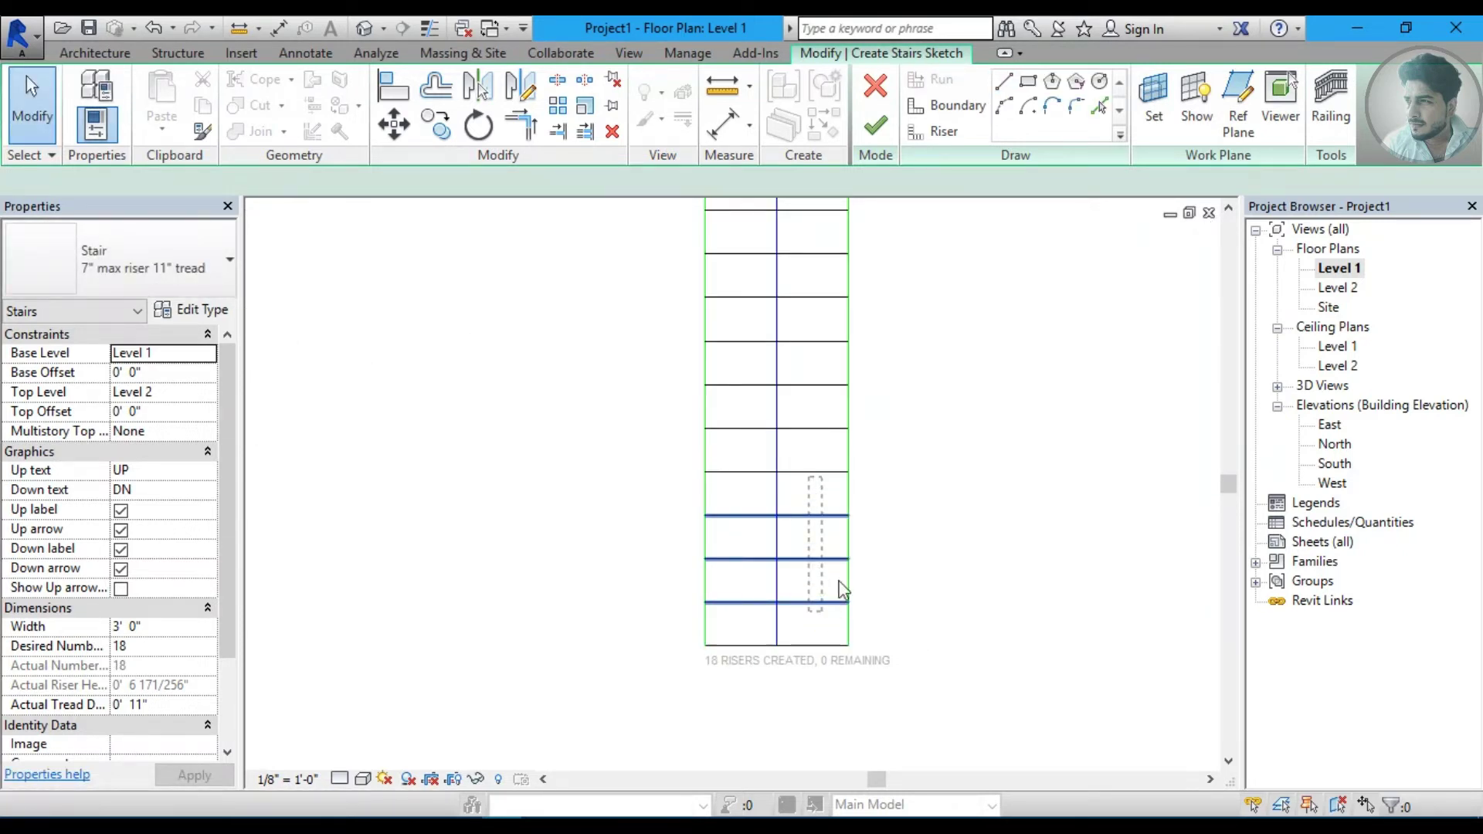
pyautogui.click(943, 133)
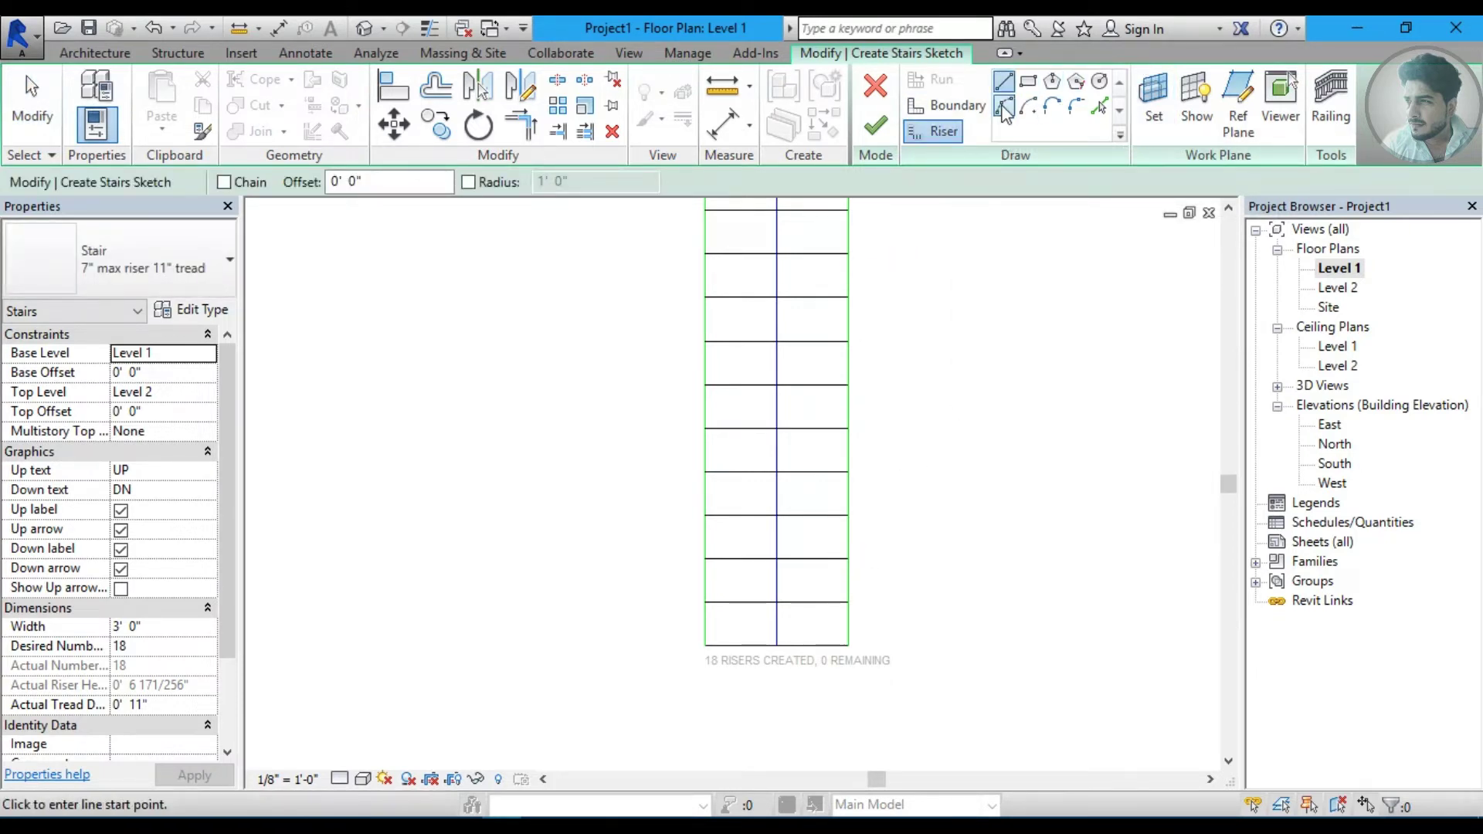
pyautogui.click(1004, 109)
pyautogui.scroll(2, 803, 653)
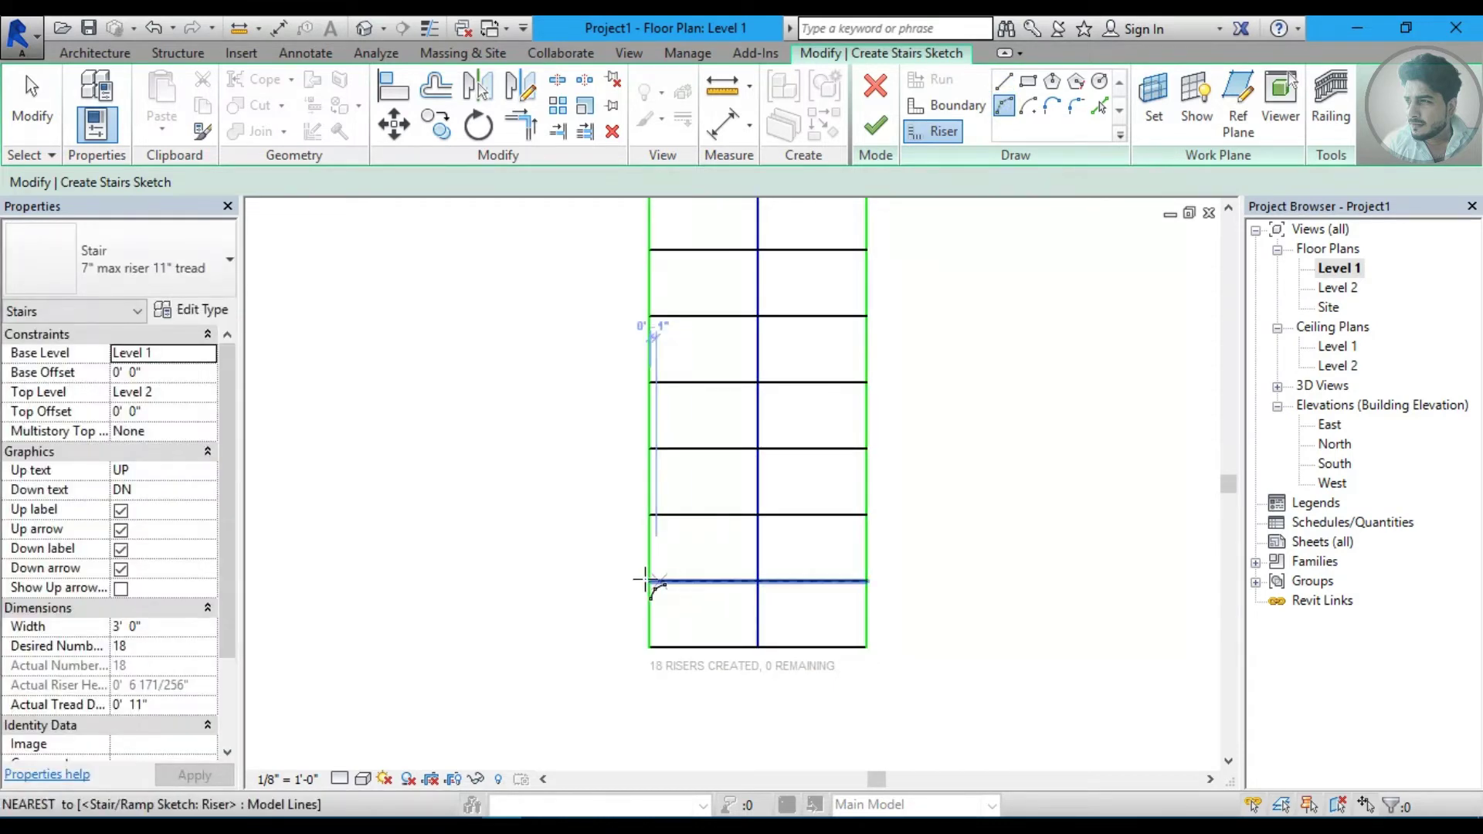
pyautogui.click(649, 582)
pyautogui.click(866, 588)
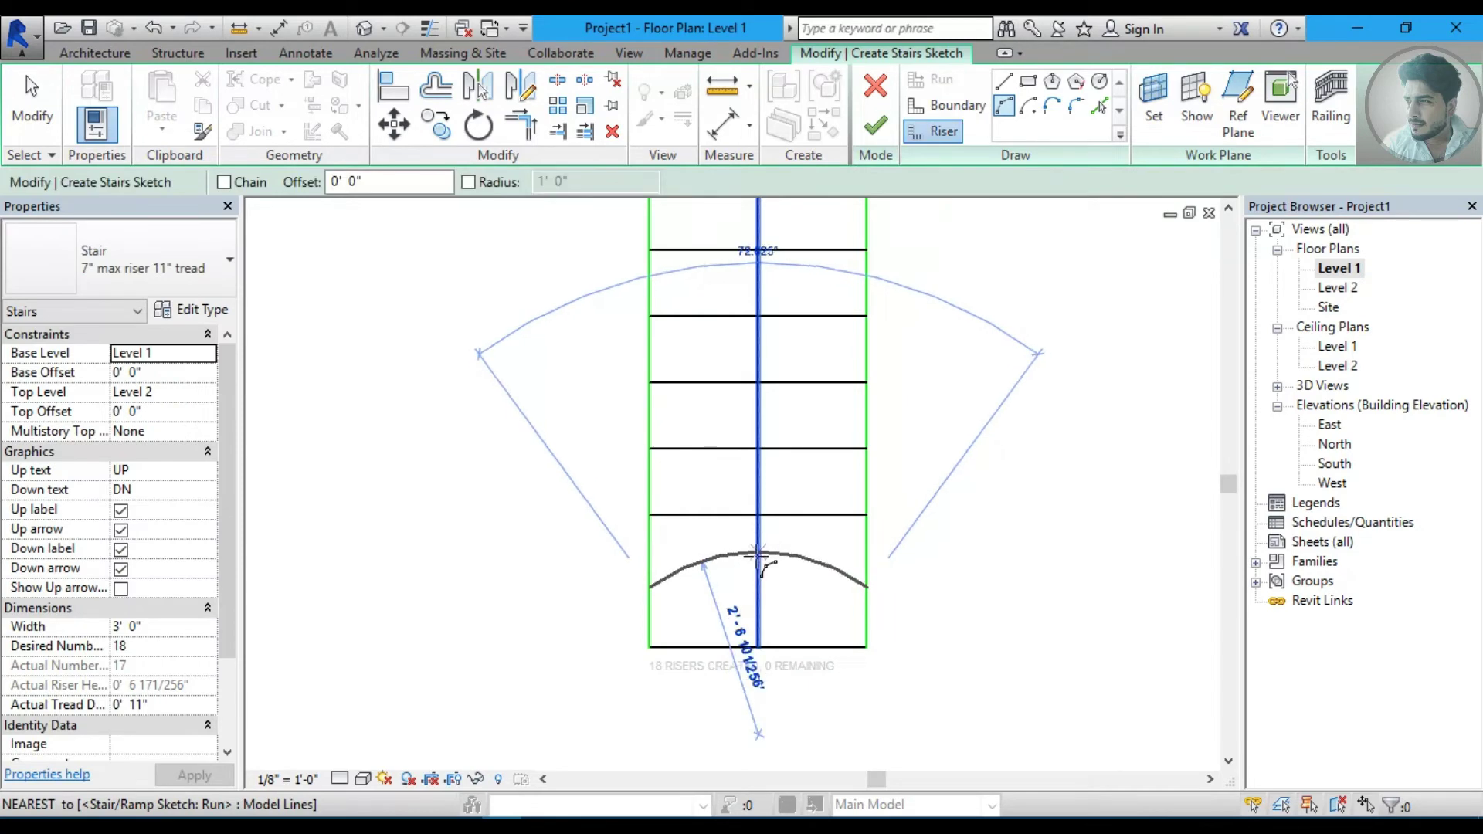
pyautogui.click(757, 610)
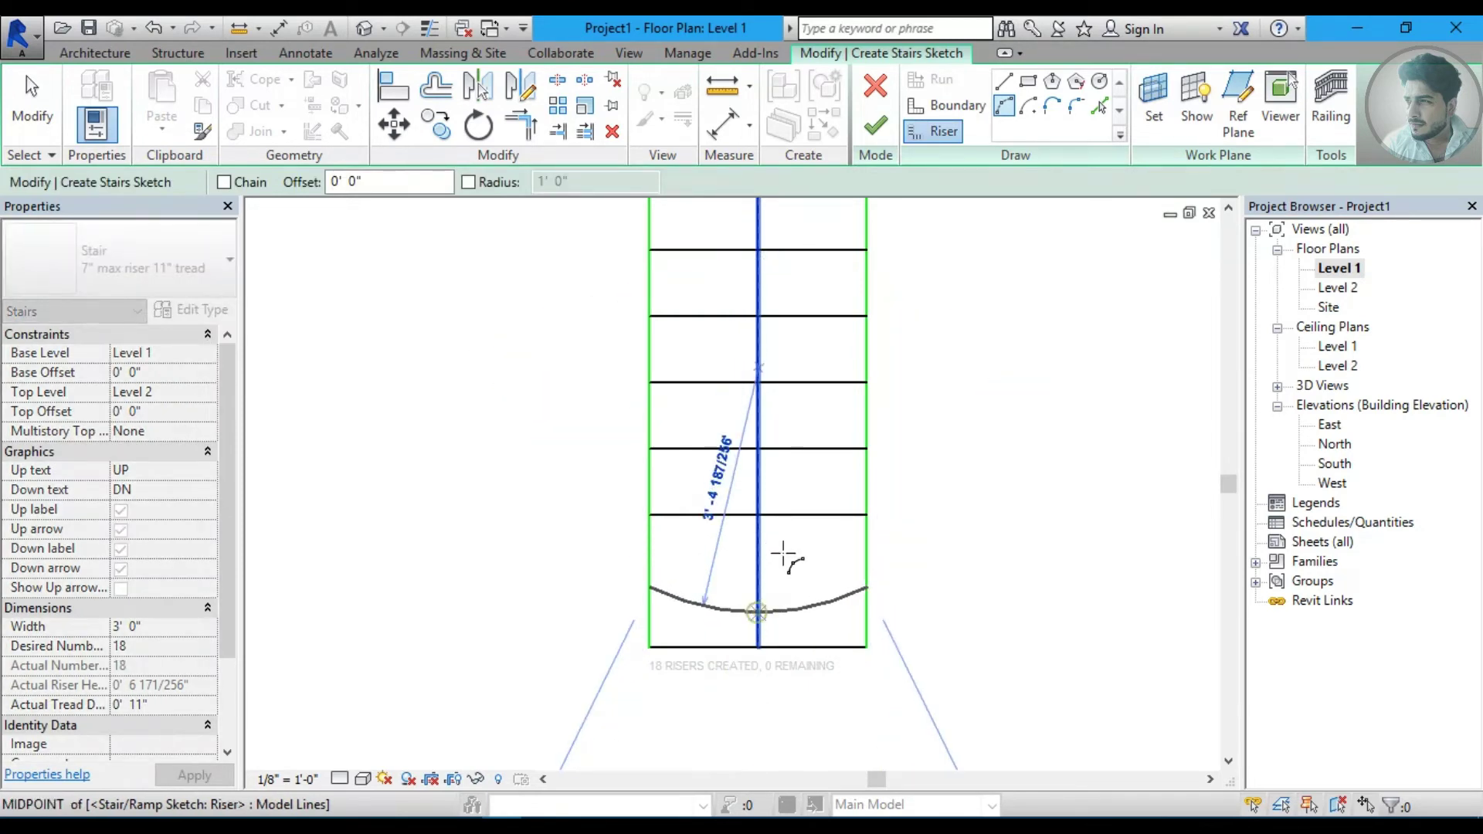
pyautogui.press('Escape')
pyautogui.press('Escape')
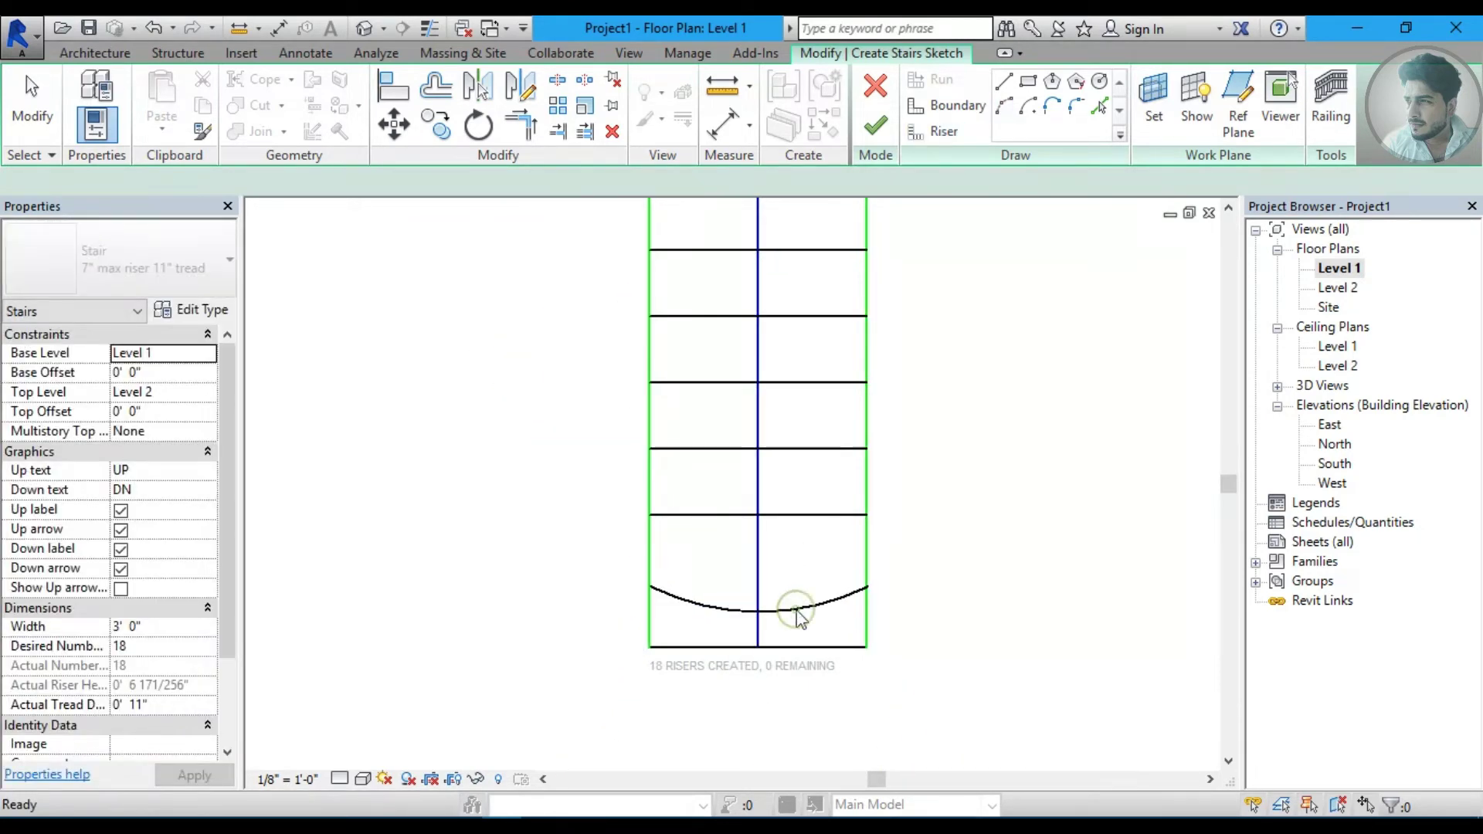
# Copy the arc riser multiple times up the stair, one per tread.
pyautogui.click(794, 612)
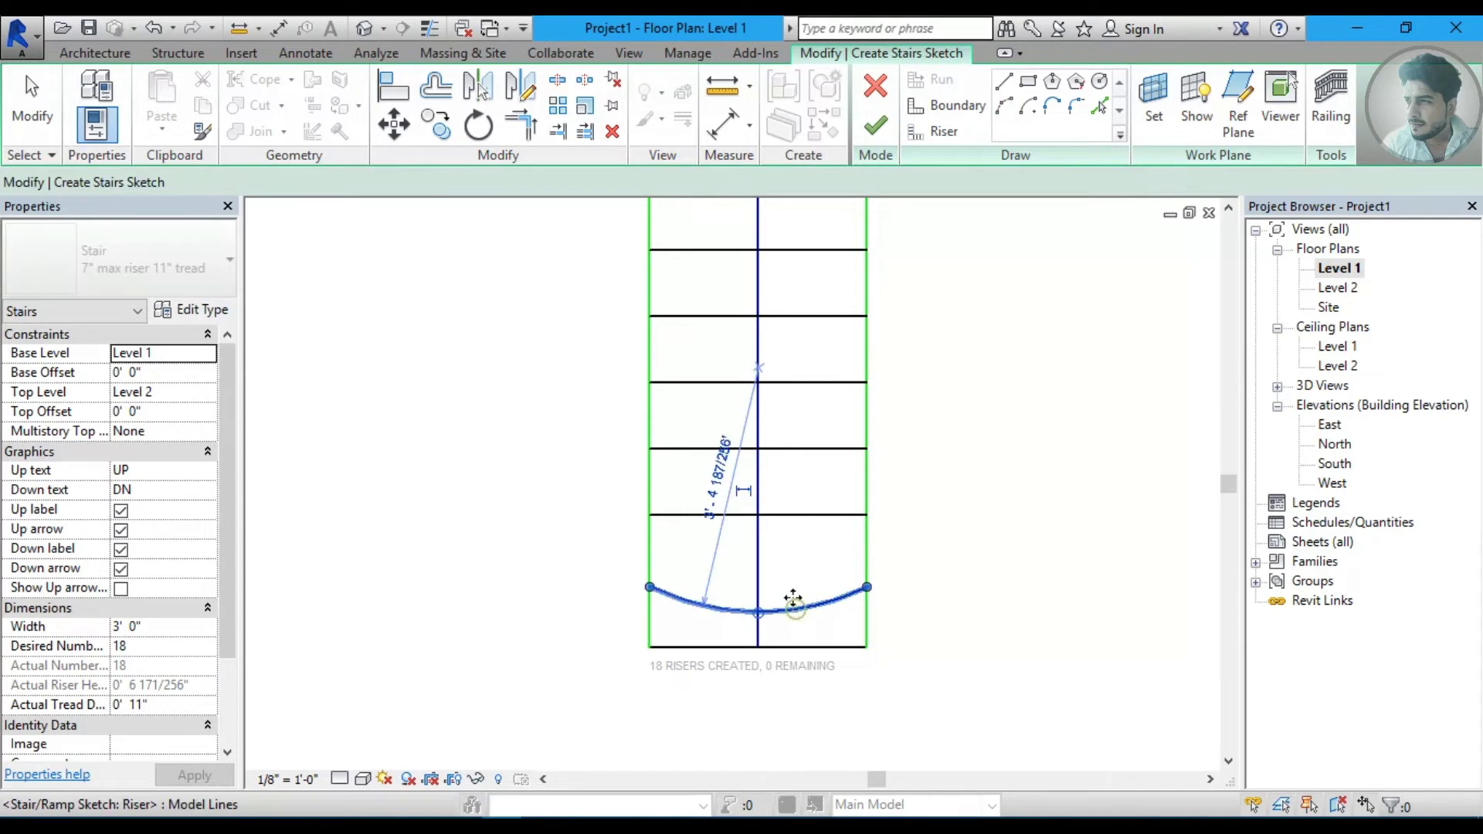
pyautogui.click(438, 130)
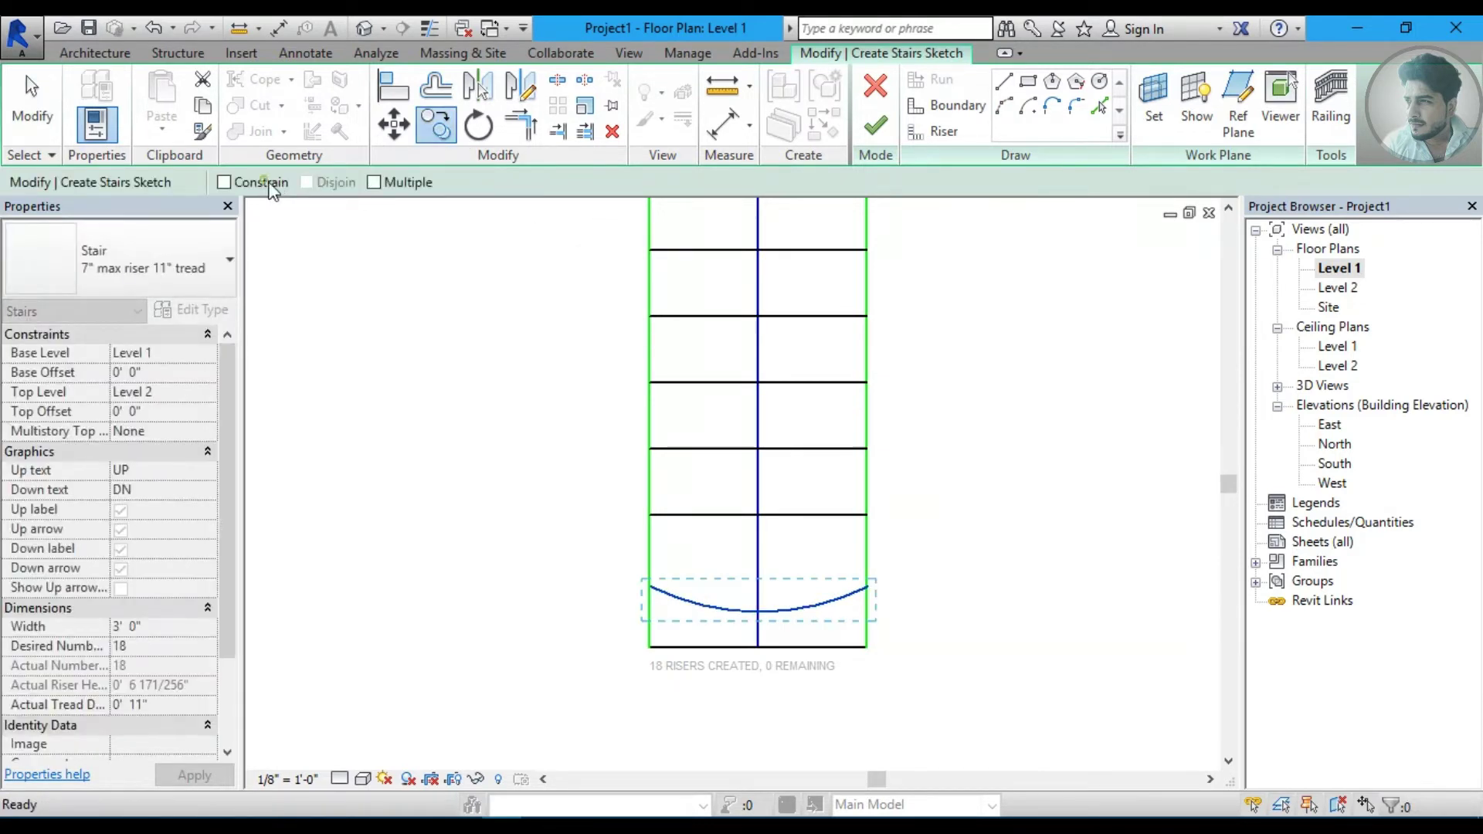
pyautogui.click(866, 588)
pyautogui.click(867, 473)
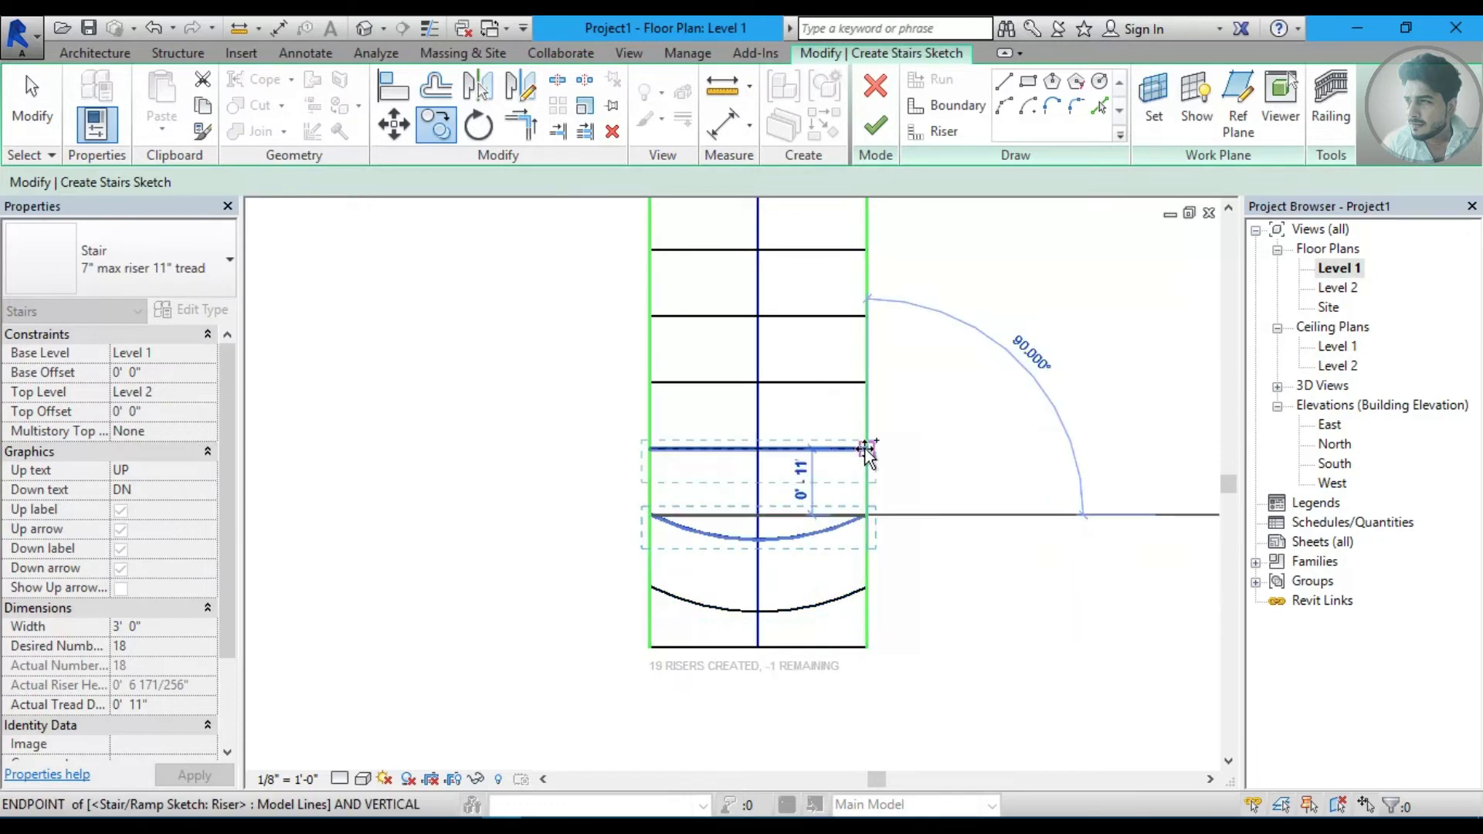
pyautogui.click(867, 449)
pyautogui.click(867, 382)
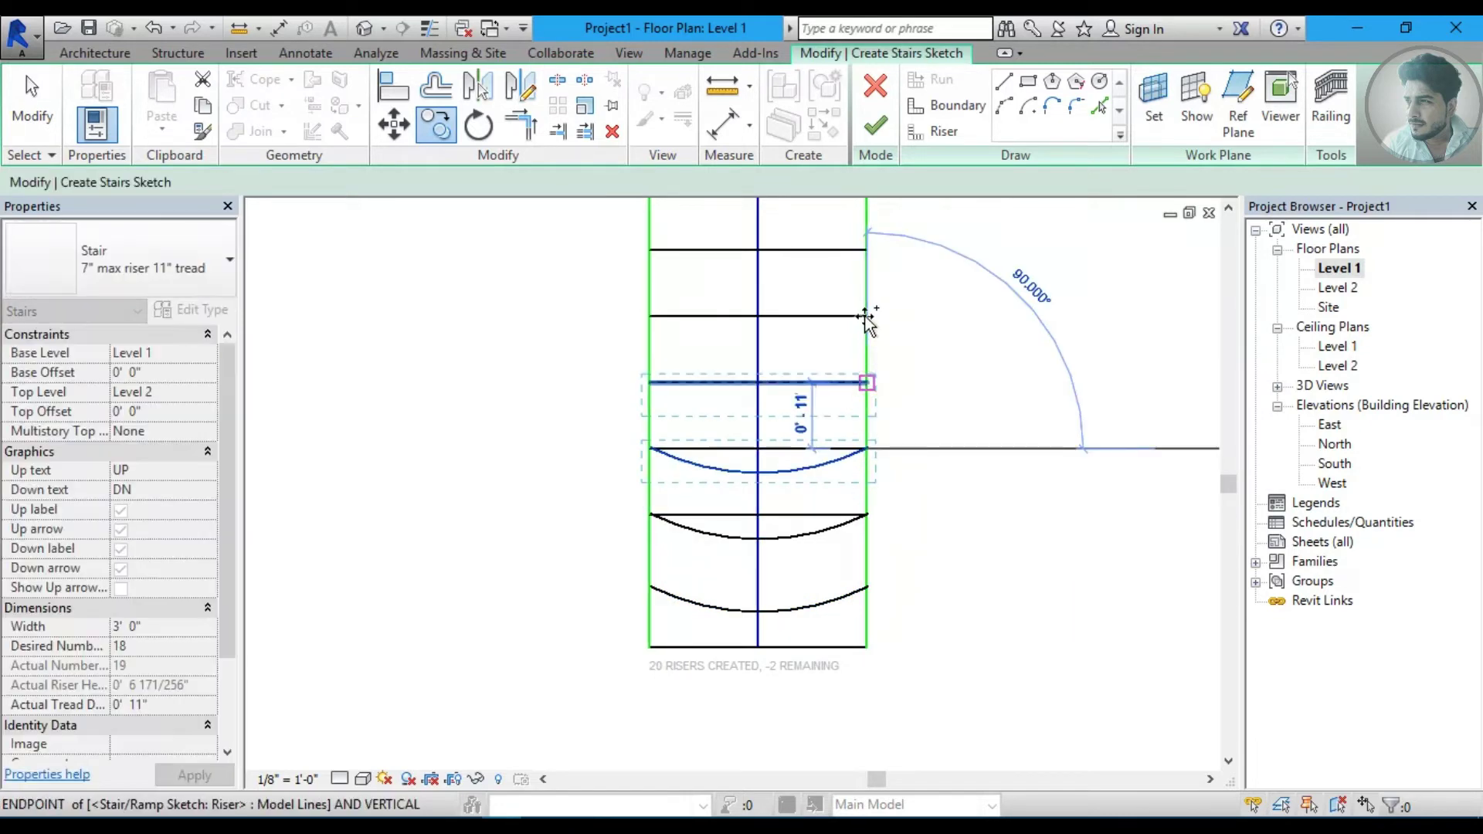
pyautogui.click(866, 315)
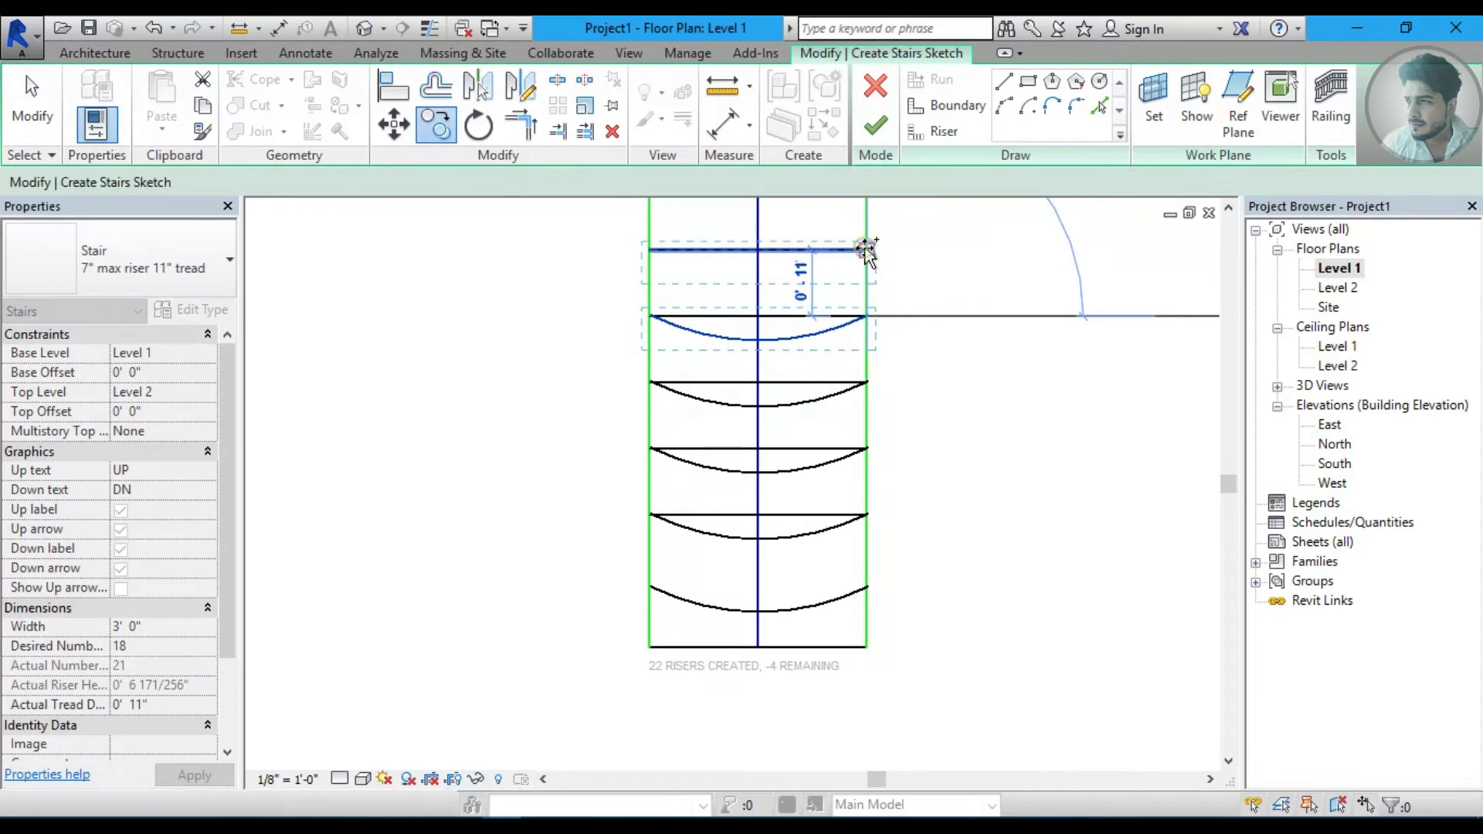
pyautogui.click(867, 249)
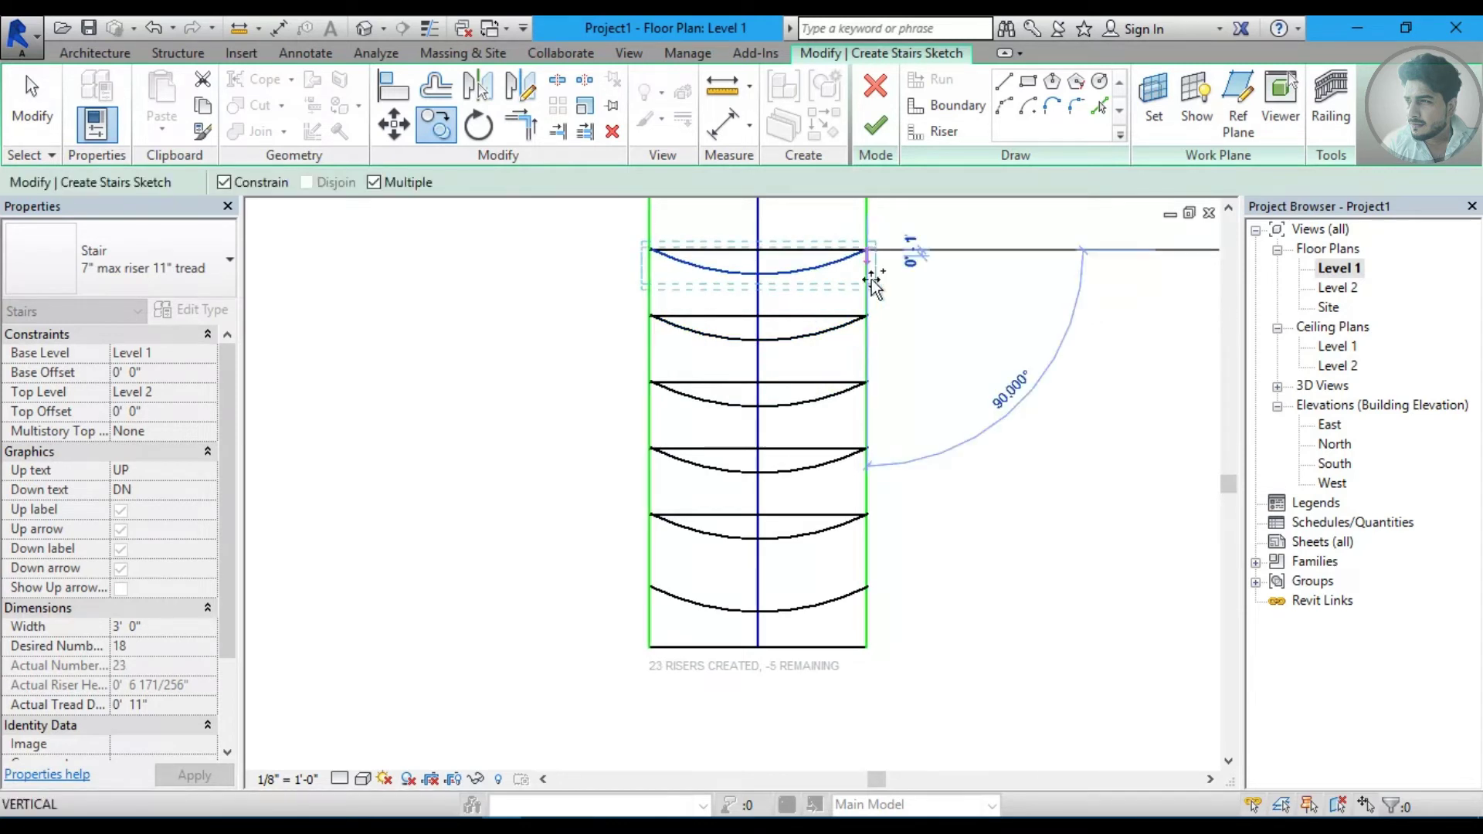
pyautogui.press('Escape')
pyautogui.press('Escape')
# Delete the leftover straight riser lines so only the 18 curved risers remain.
pyautogui.click(820, 520)
pyautogui.press('Delete')
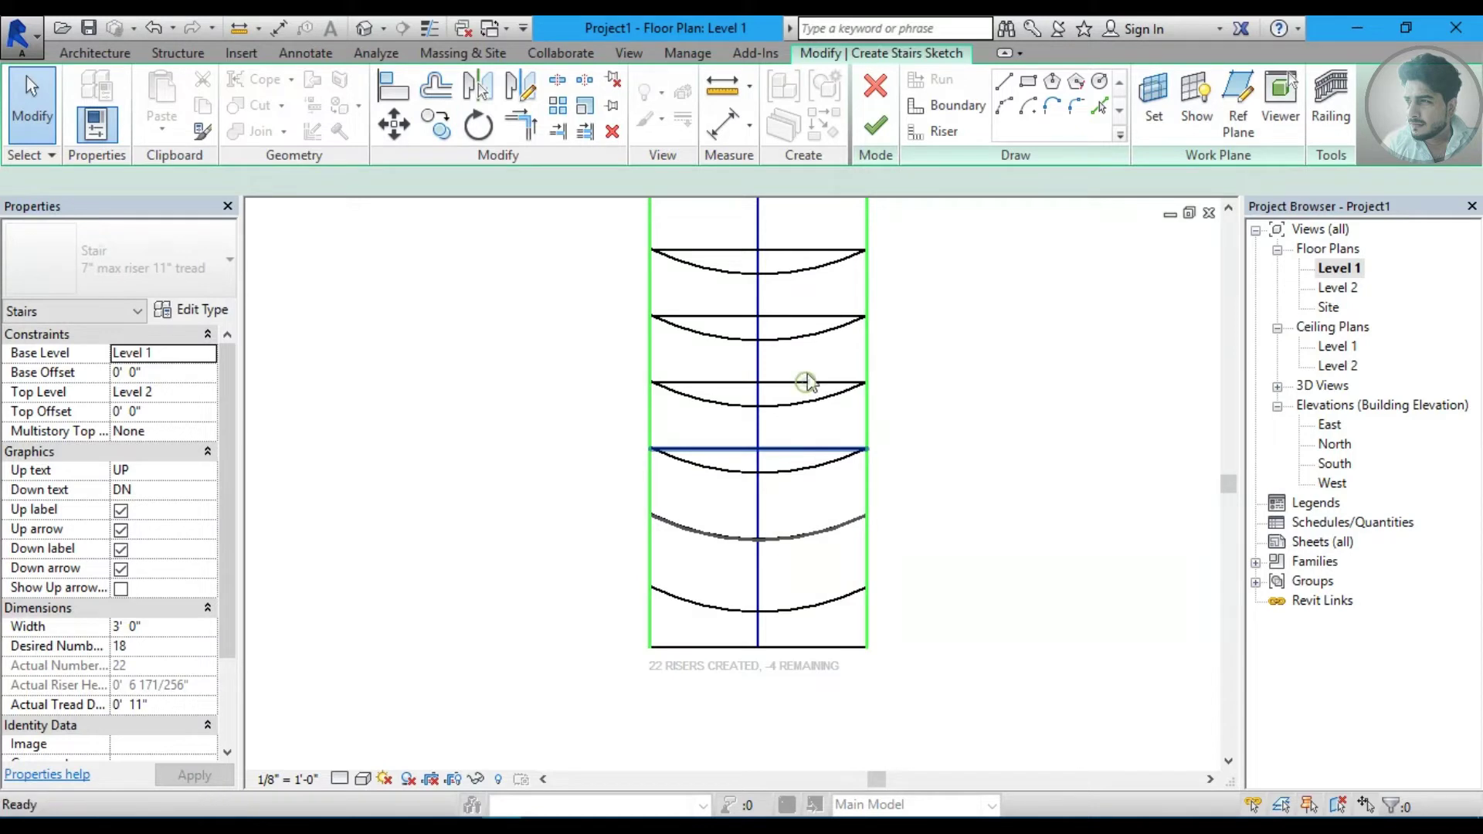
pyautogui.press('Delete')
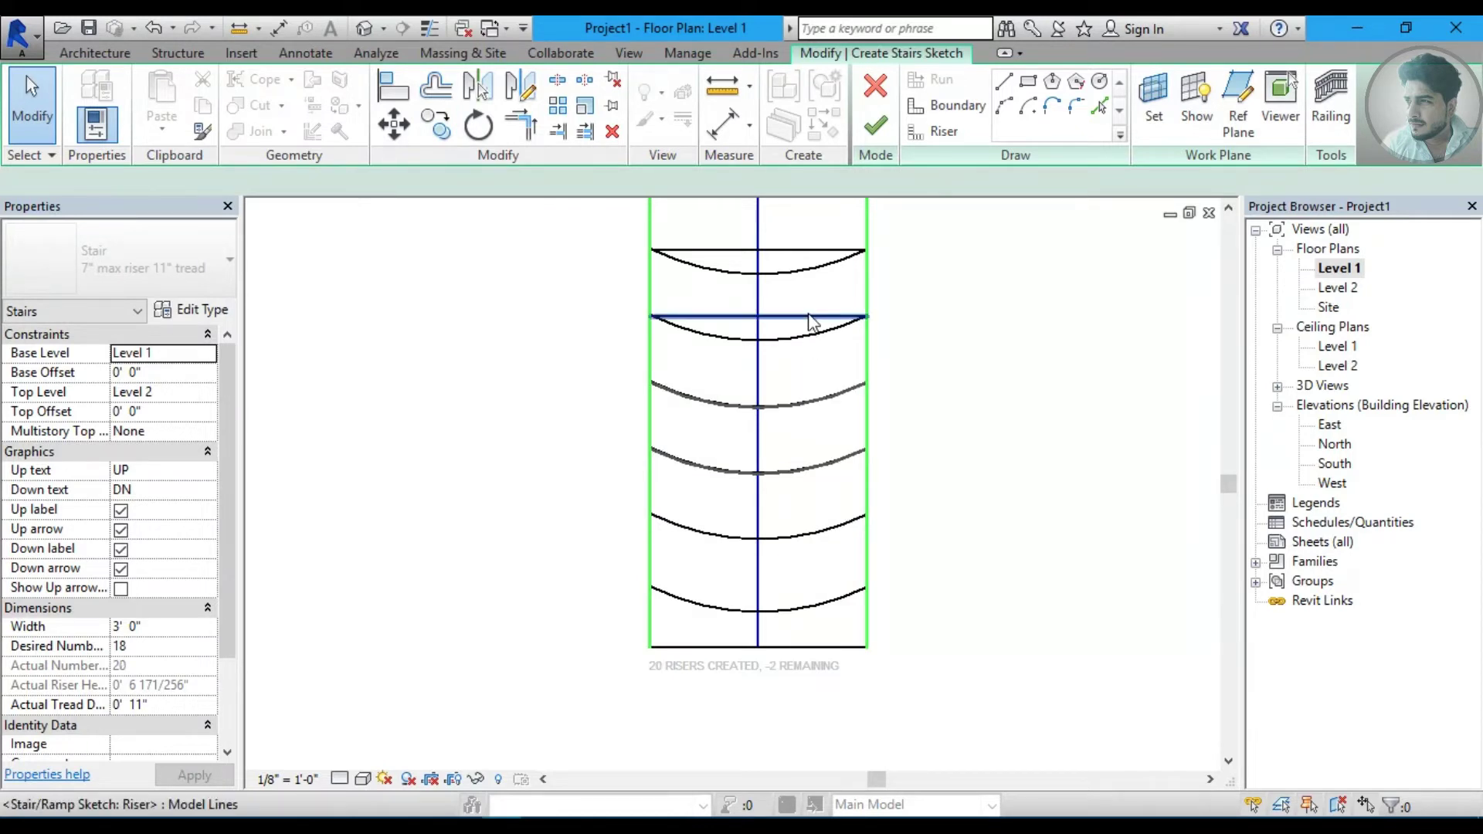
pyautogui.click(801, 249)
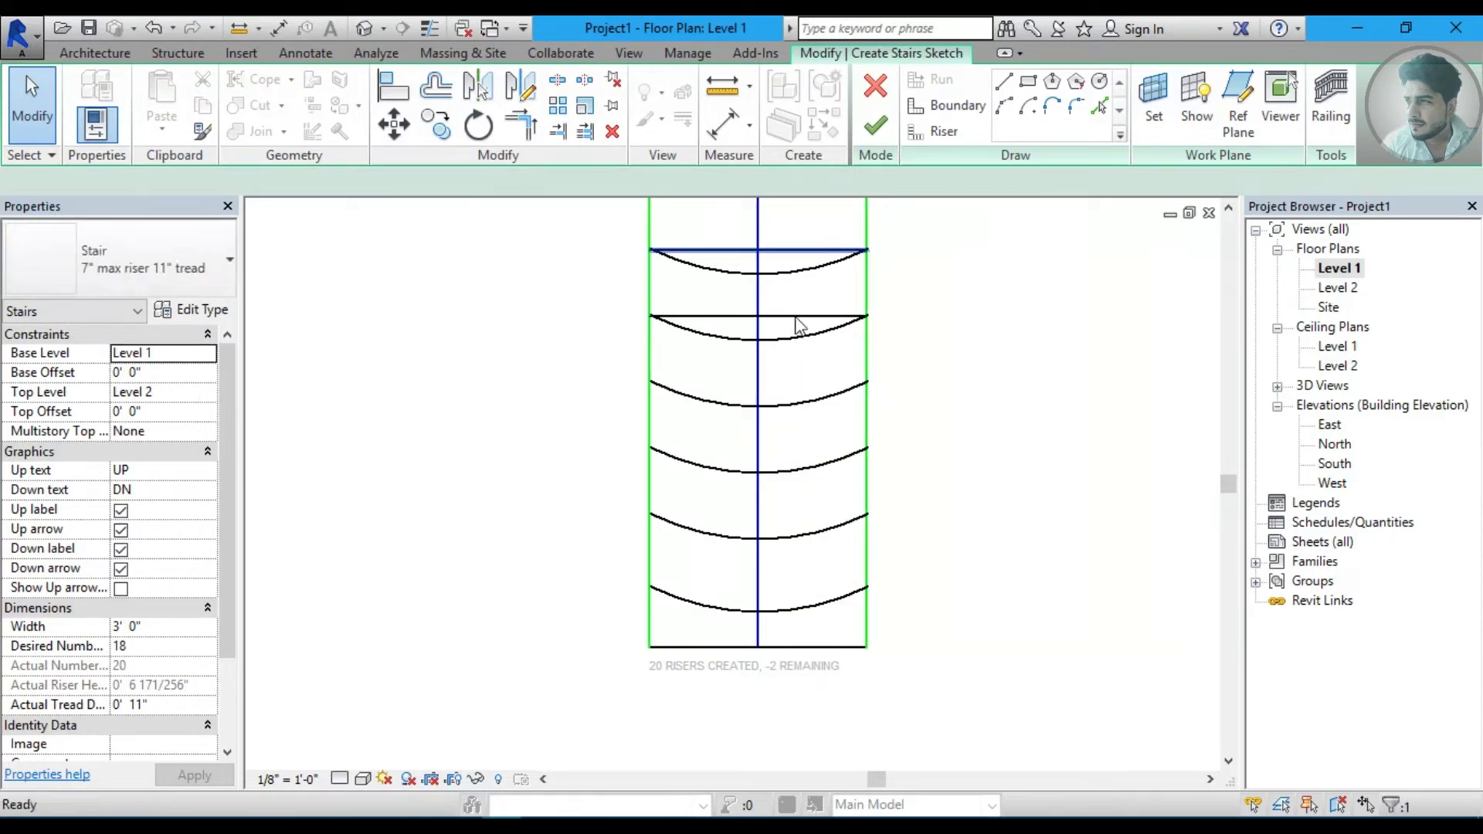
pyautogui.press('Delete')
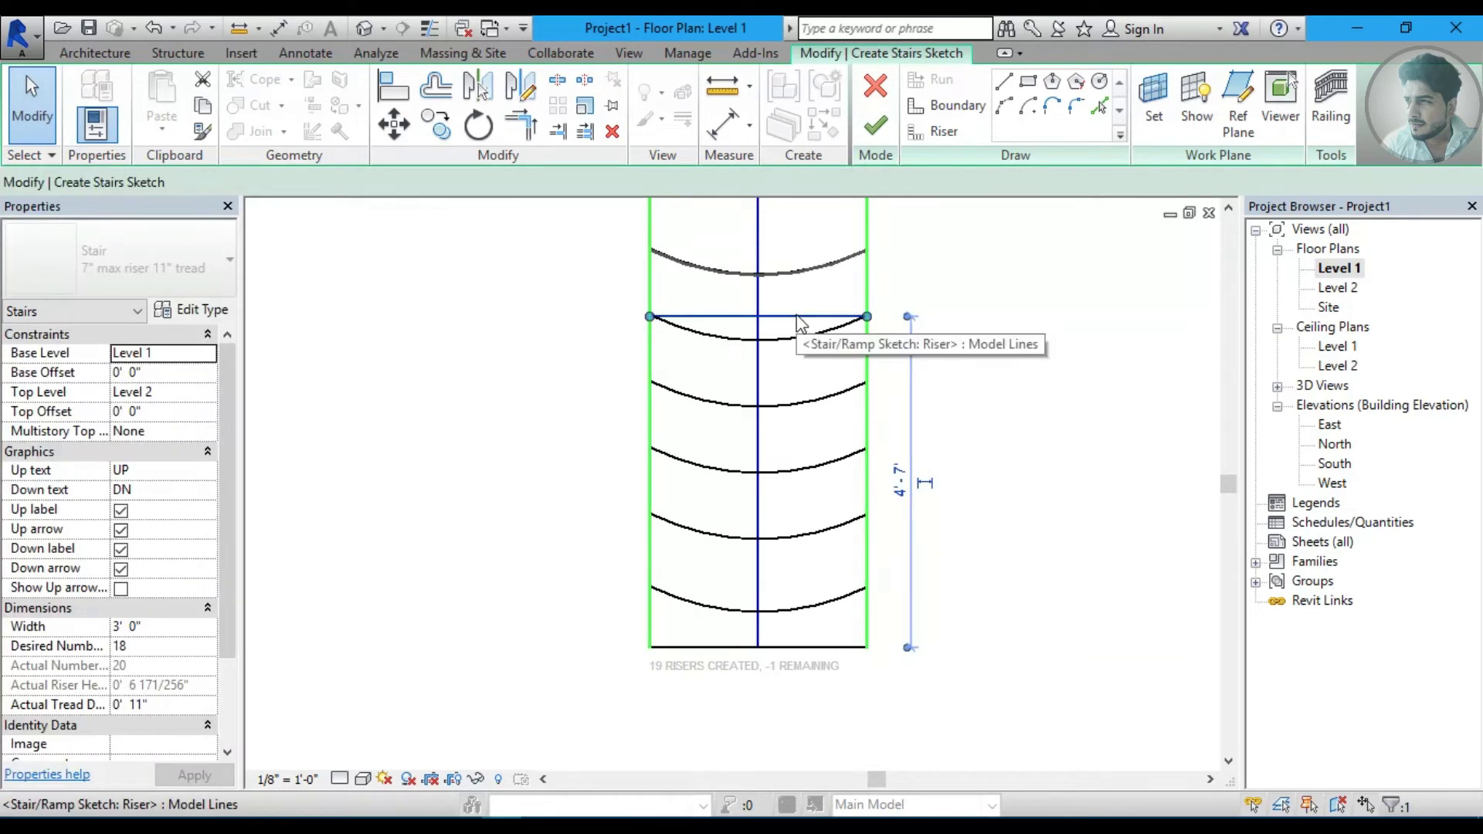
pyautogui.click(857, 317)
pyautogui.press('Delete')
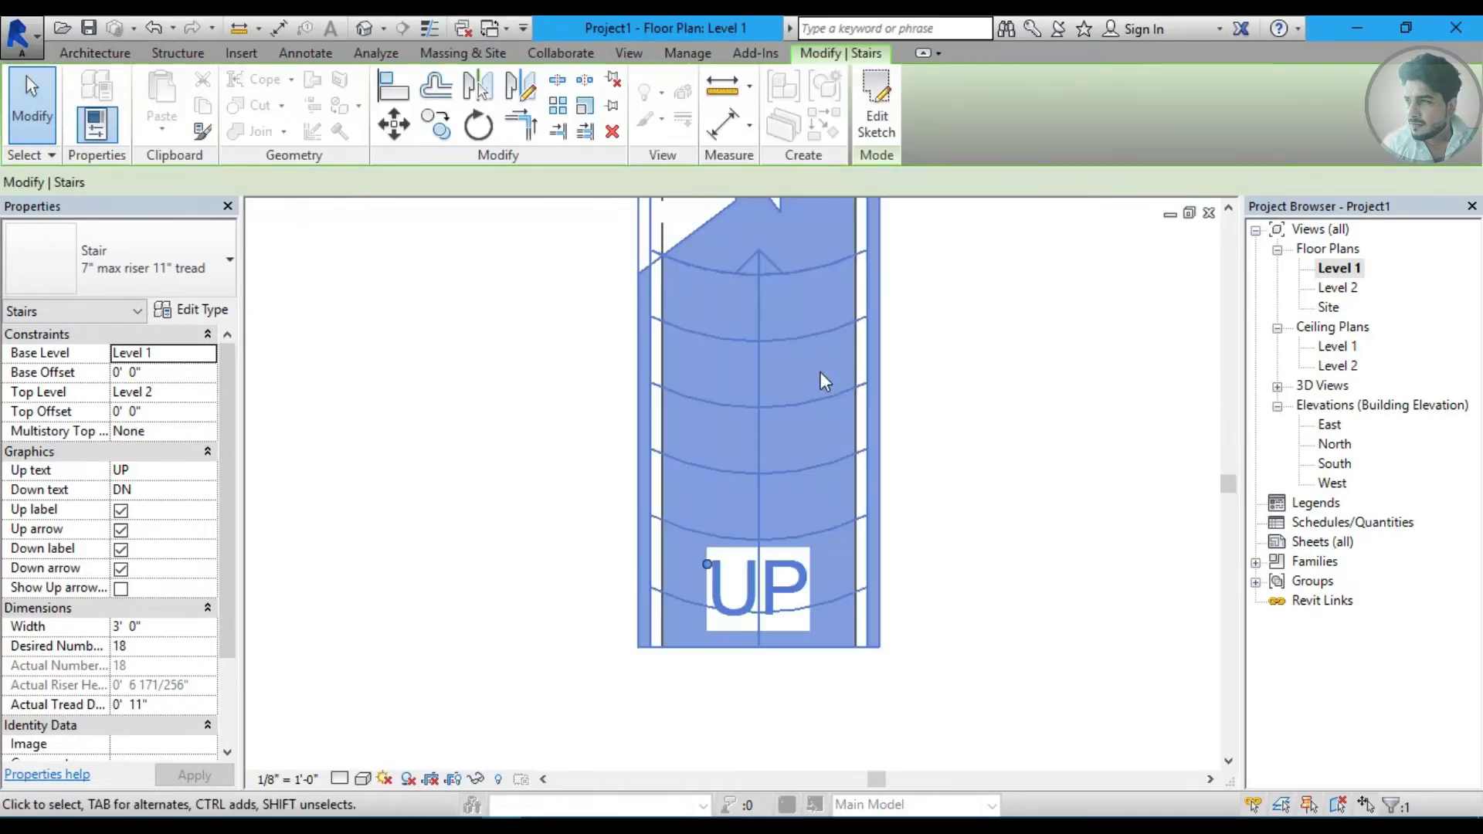
pyautogui.click(365, 29)
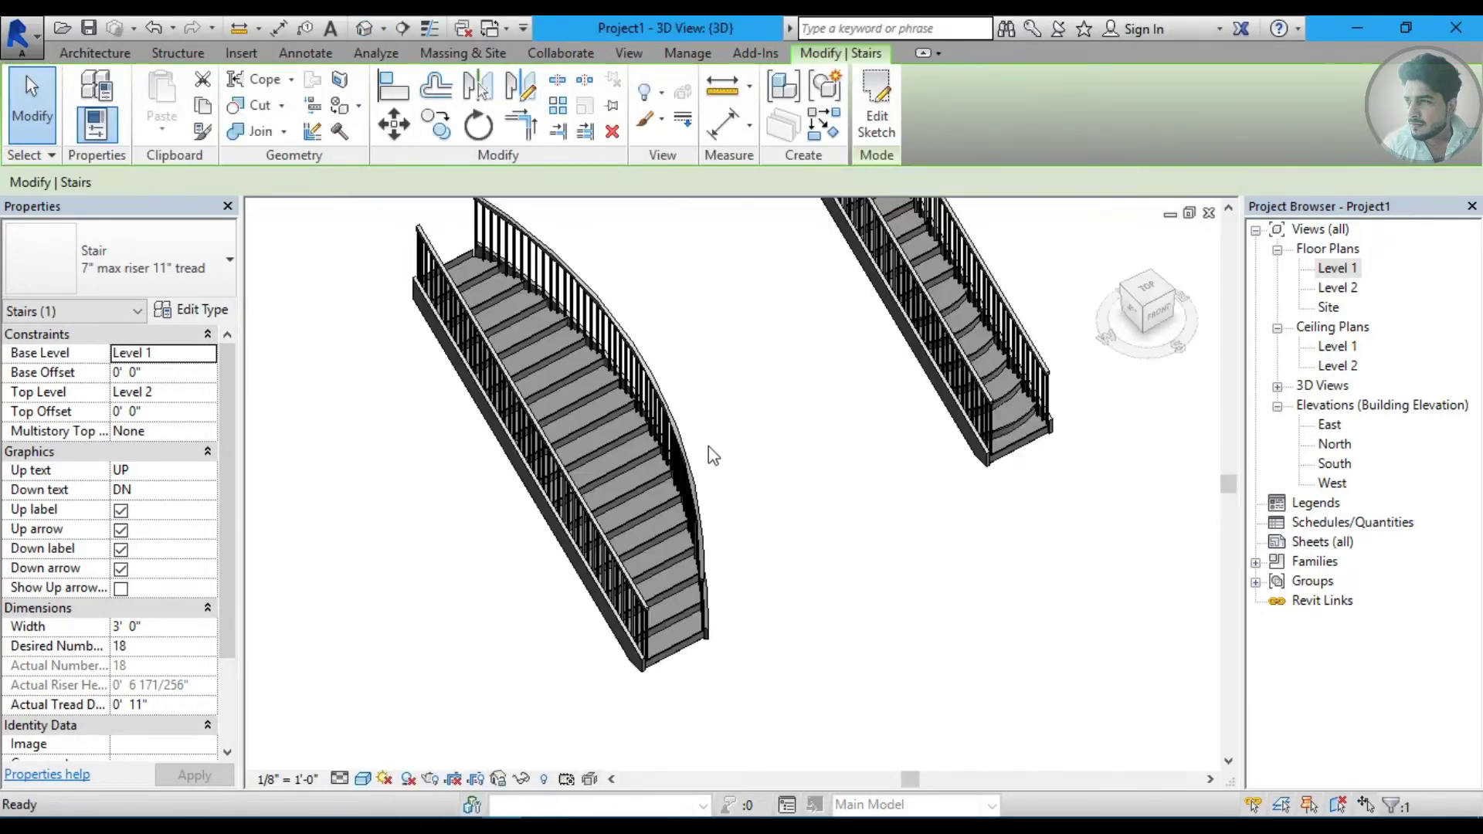
pyautogui.click(773, 502)
pyautogui.scroll(3, 910, 511)
pyautogui.scroll(2, 936, 457)
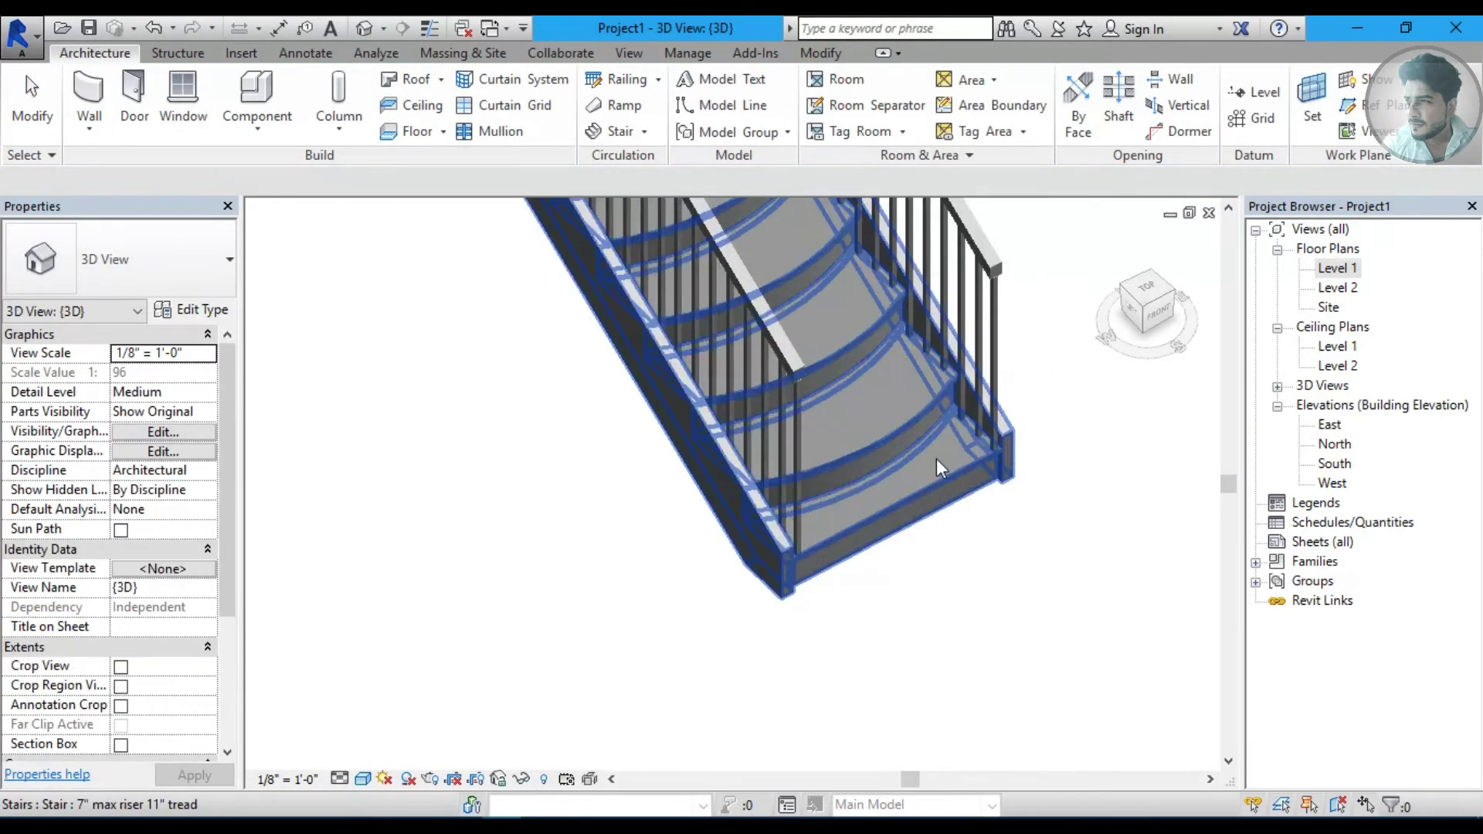
pyautogui.scroll(-3, 933, 400)
pyautogui.moveTo(800, 355); pyautogui.dragTo(707, 336, button='middle')
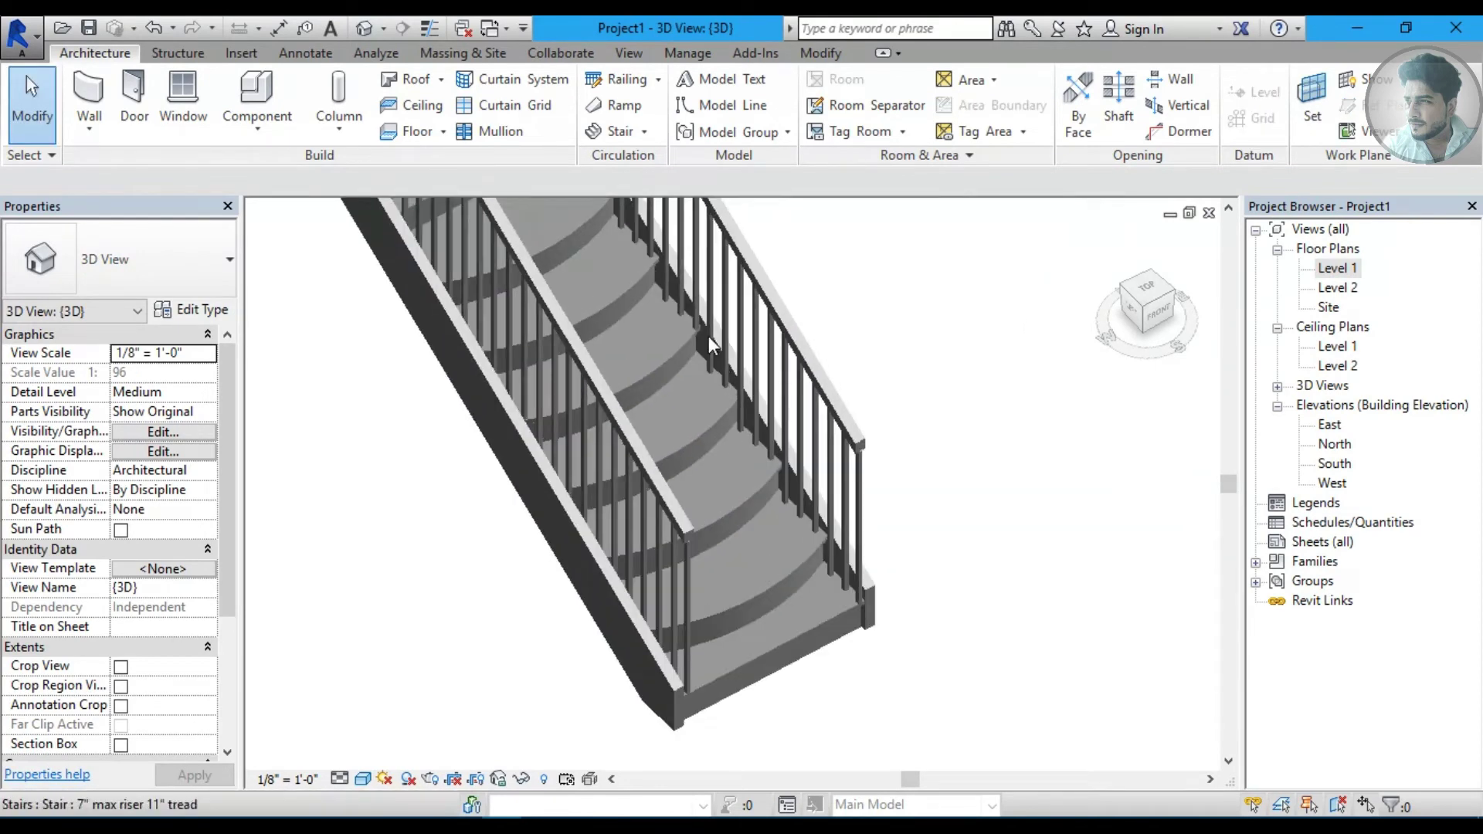
pyautogui.scroll(-2, 642, 464)
pyautogui.scroll(1, 657, 471)
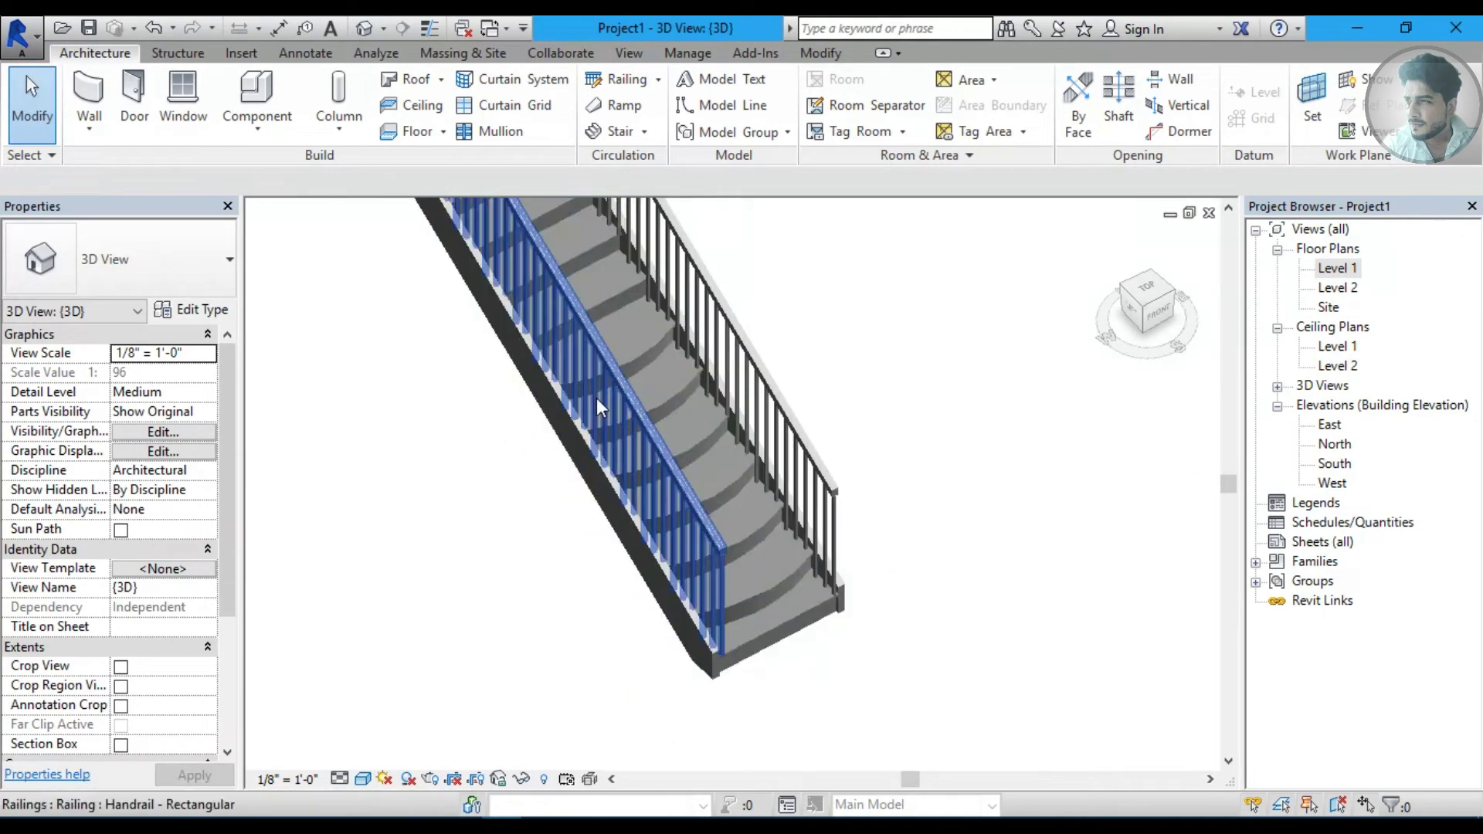
pyautogui.scroll(-2, 682, 483)
pyautogui.scroll(-1, 682, 483)
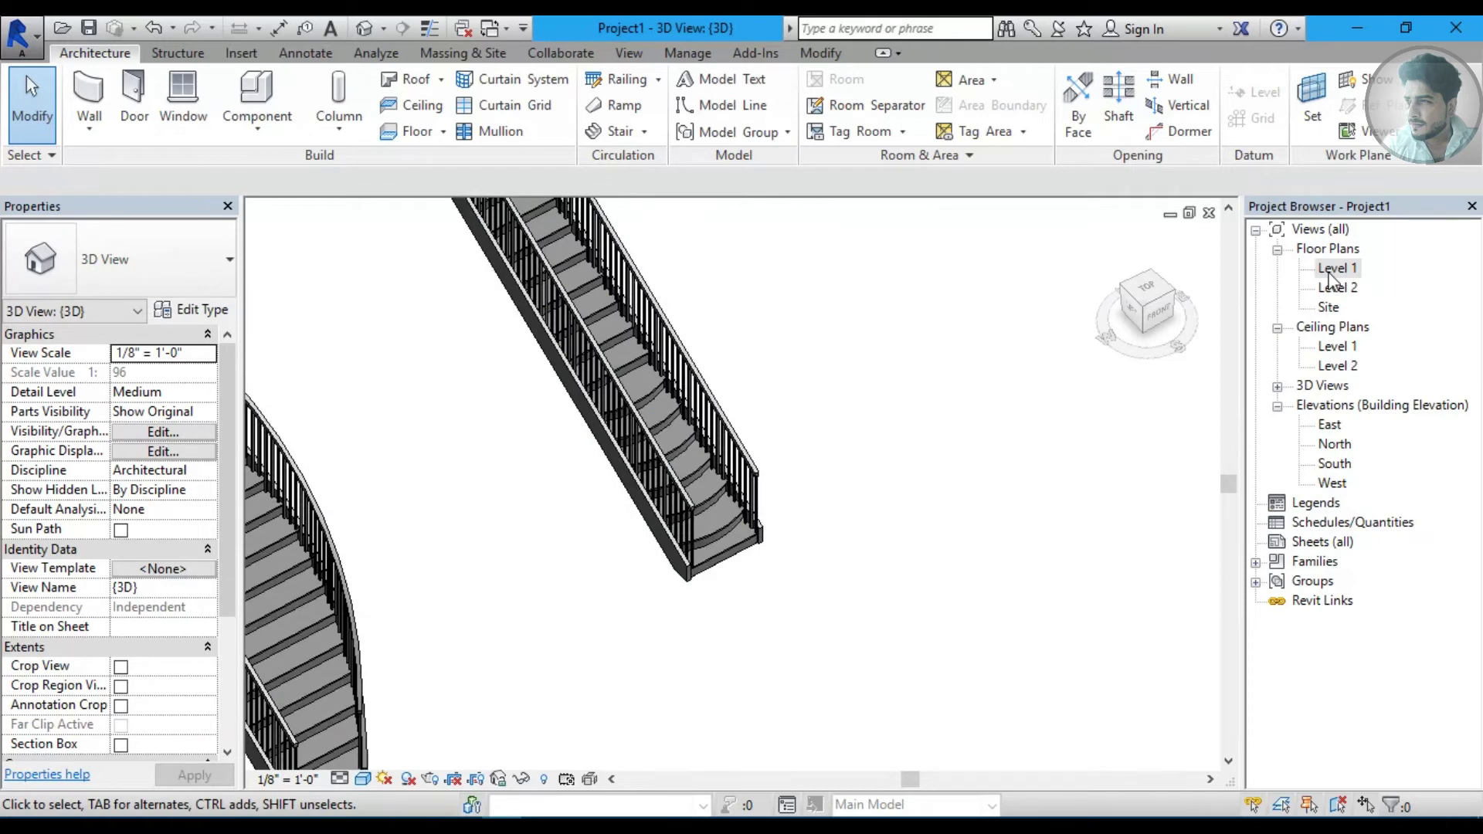
pyautogui.doubleClick(1329, 270)
pyautogui.scroll(-2, 889, 394)
pyautogui.moveTo(792, 395)
pyautogui.mouseDown(button='middle')
pyautogui.moveTo(552, 409)
pyautogui.moveTo(814, 307)
pyautogui.moveTo(552, 330)
pyautogui.moveTo(475, 361)
pyautogui.mouseUp(button='middle')
pyautogui.scroll(-1, 552, 410)
pyautogui.click(644, 132)
pyautogui.press('Escape')
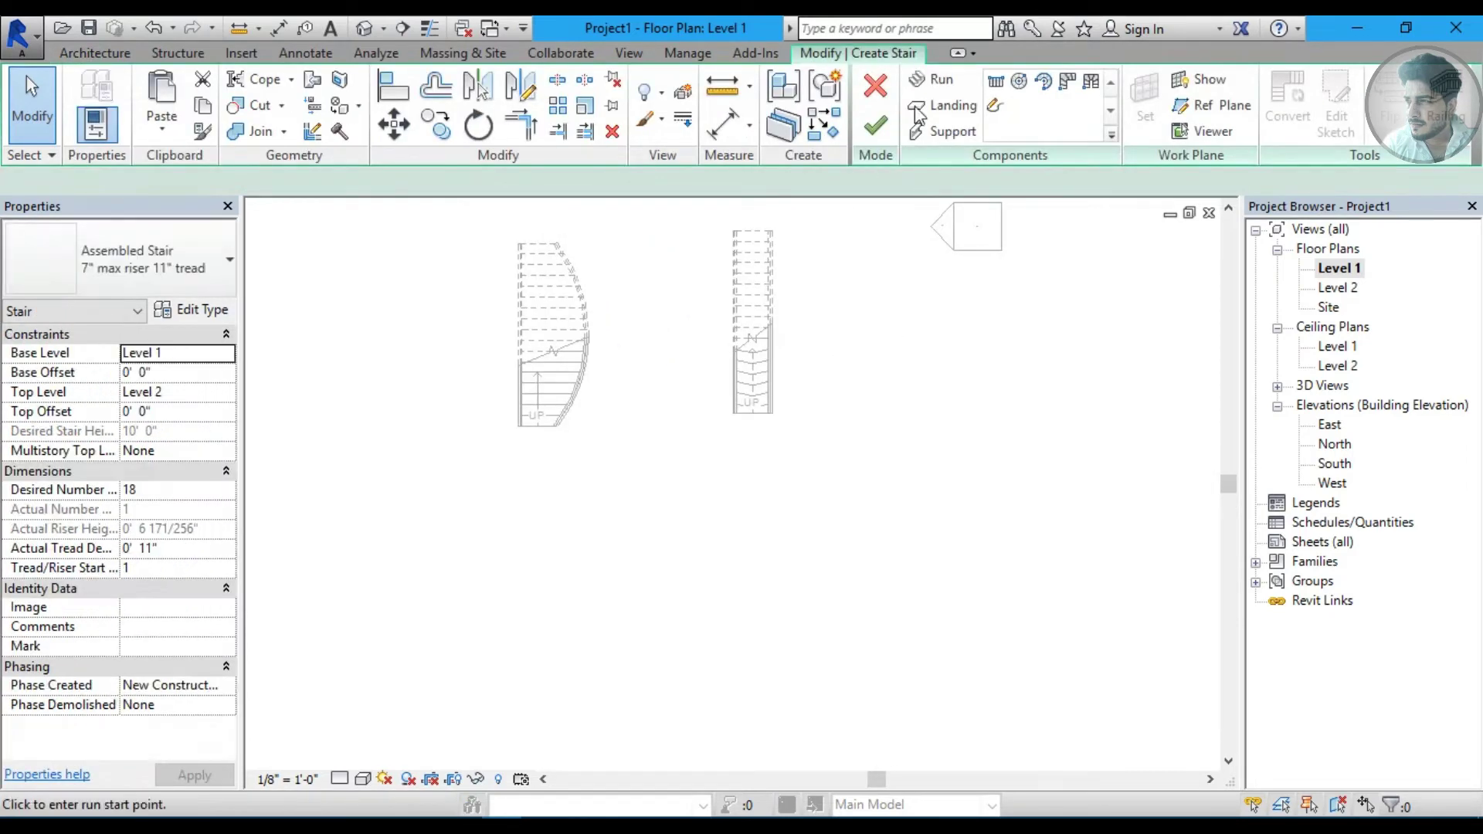
# Draw an 8-riser run, then a right-edge-aligned second run completing 18 risers.
pyautogui.moveTo(558, 659); pyautogui.dragTo(596, 599, button='middle')
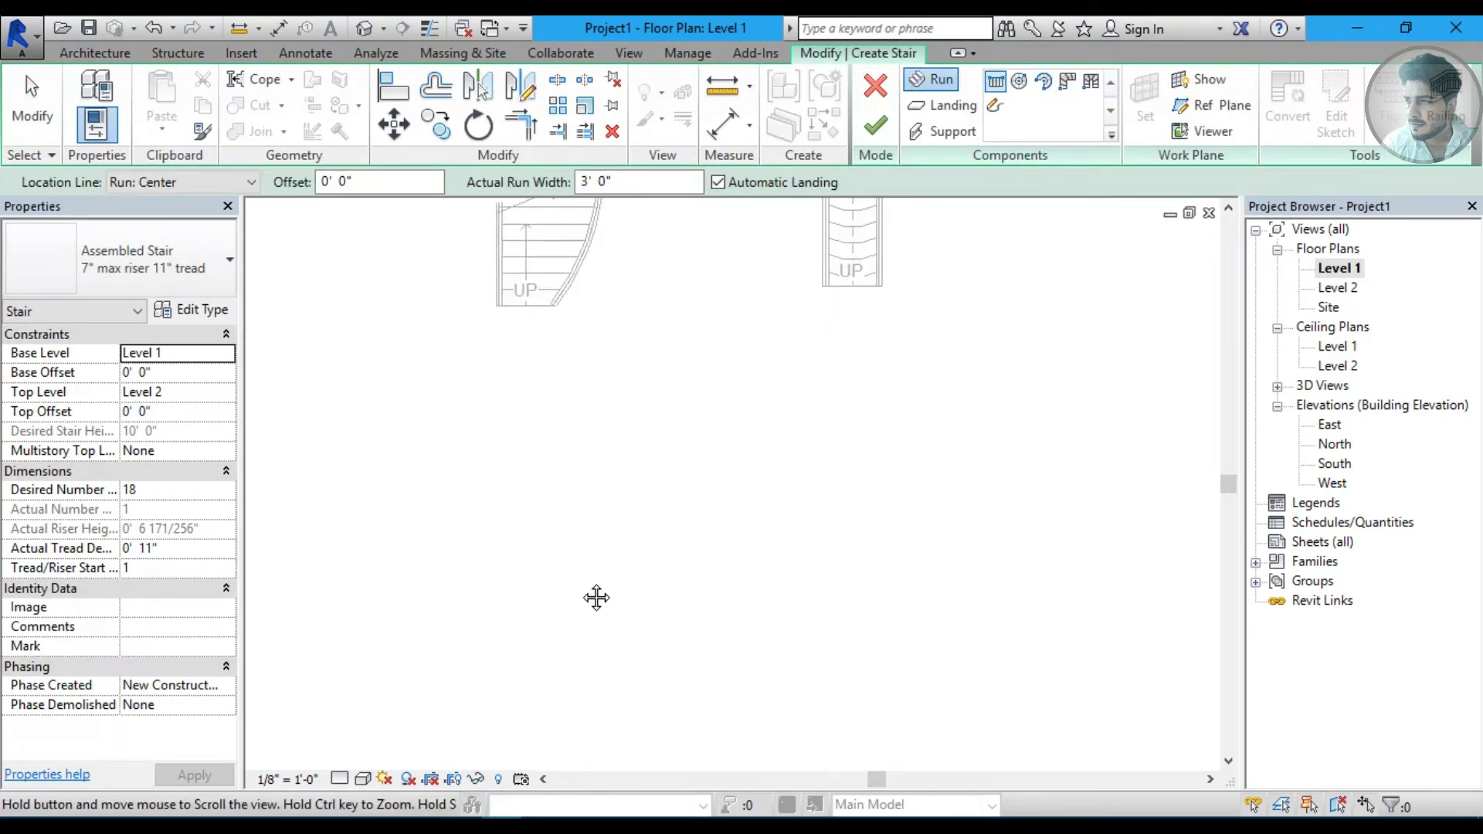
pyautogui.click(593, 606)
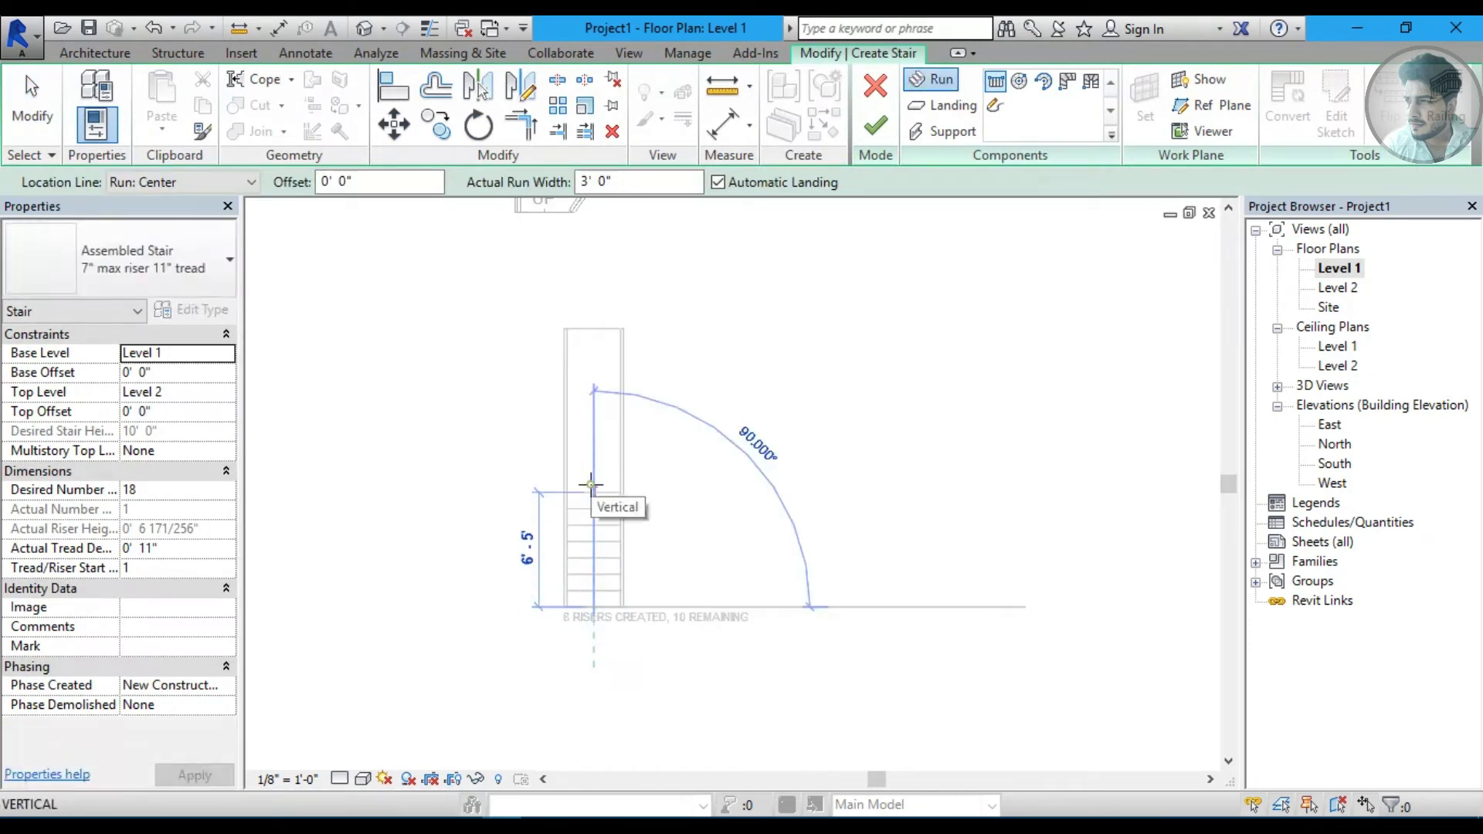
pyautogui.click(616, 485)
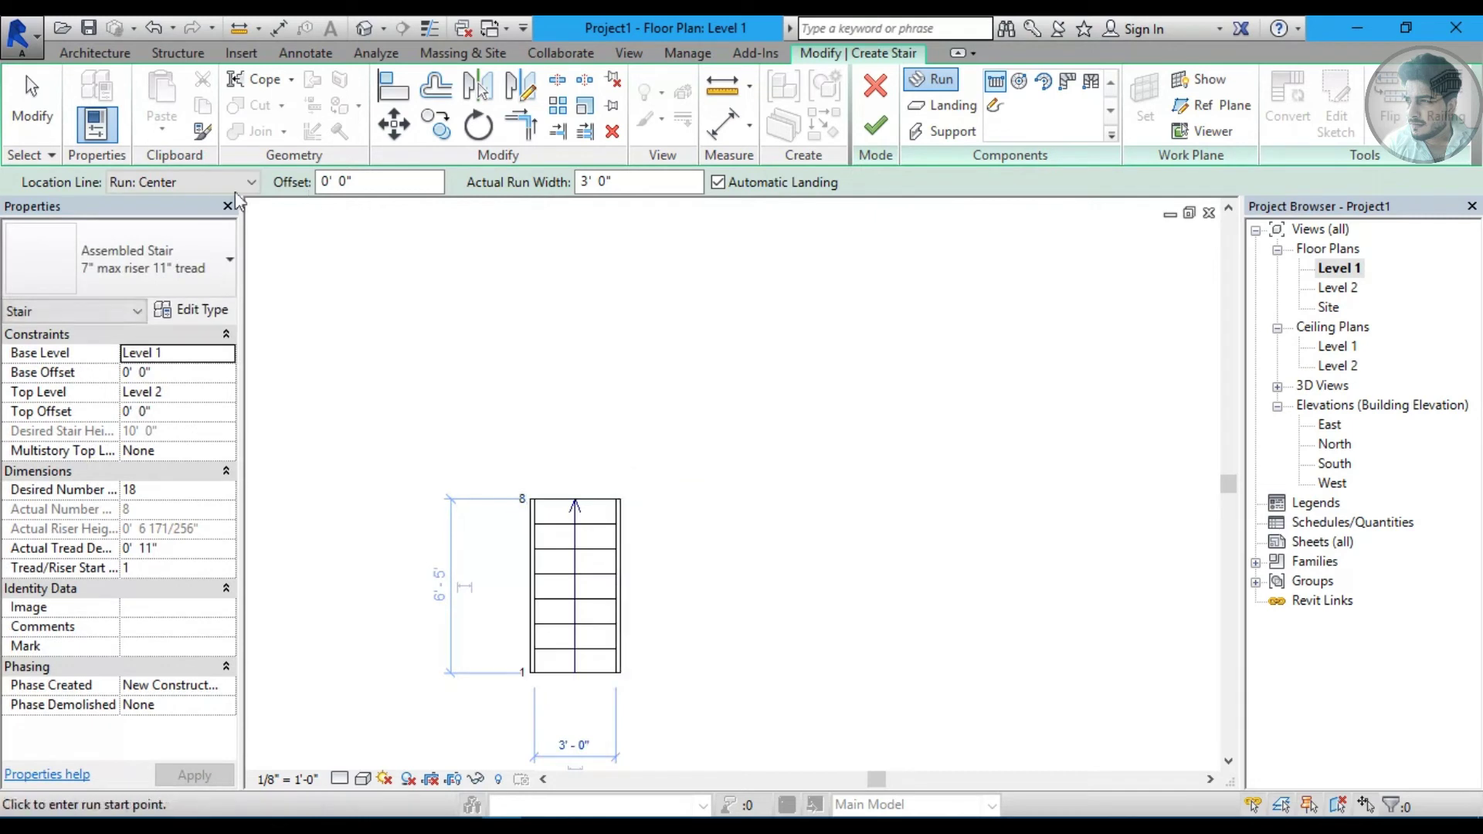
pyautogui.click(193, 183)
pyautogui.click(139, 252)
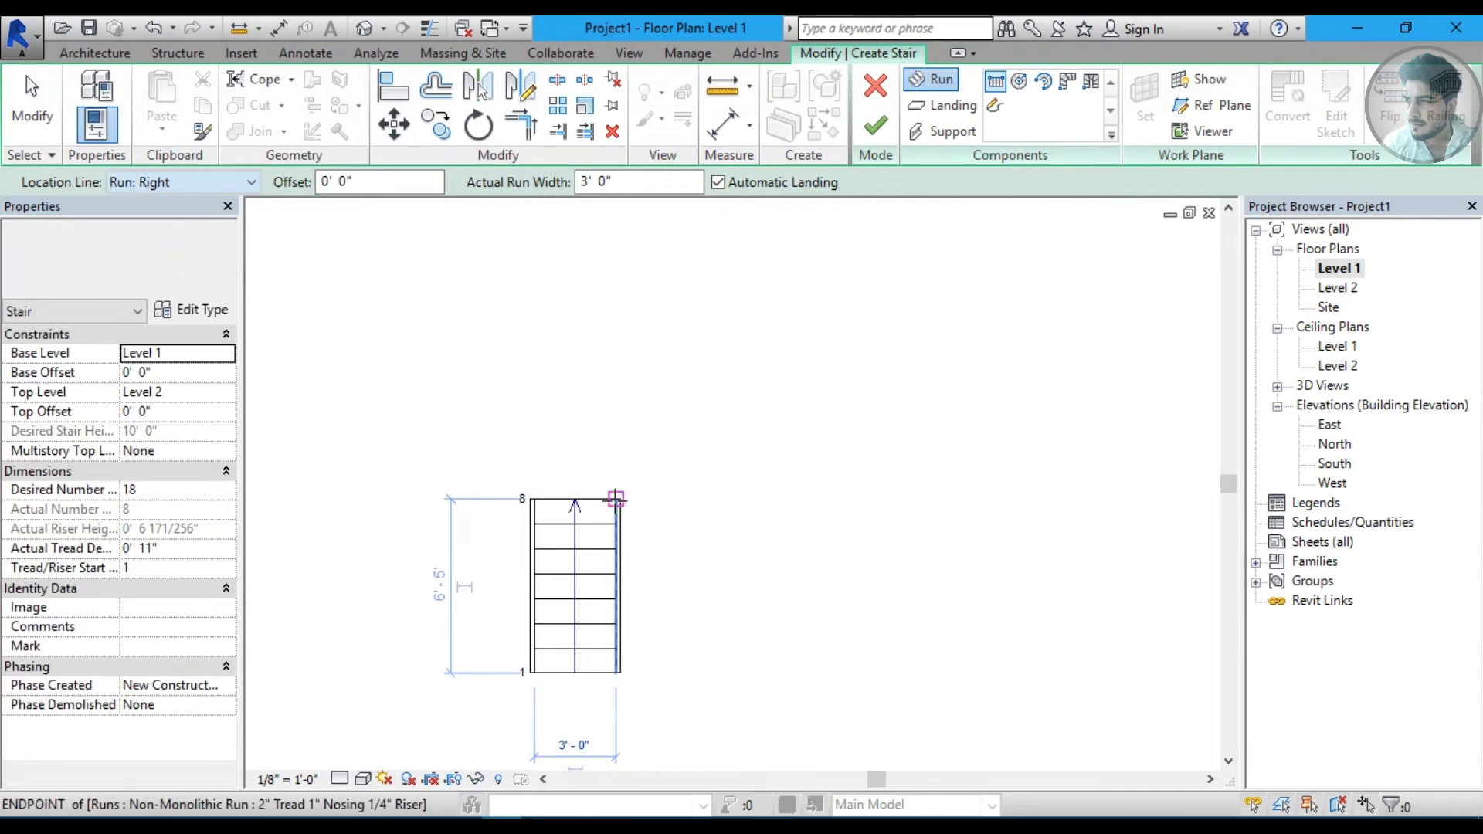
pyautogui.click(618, 499)
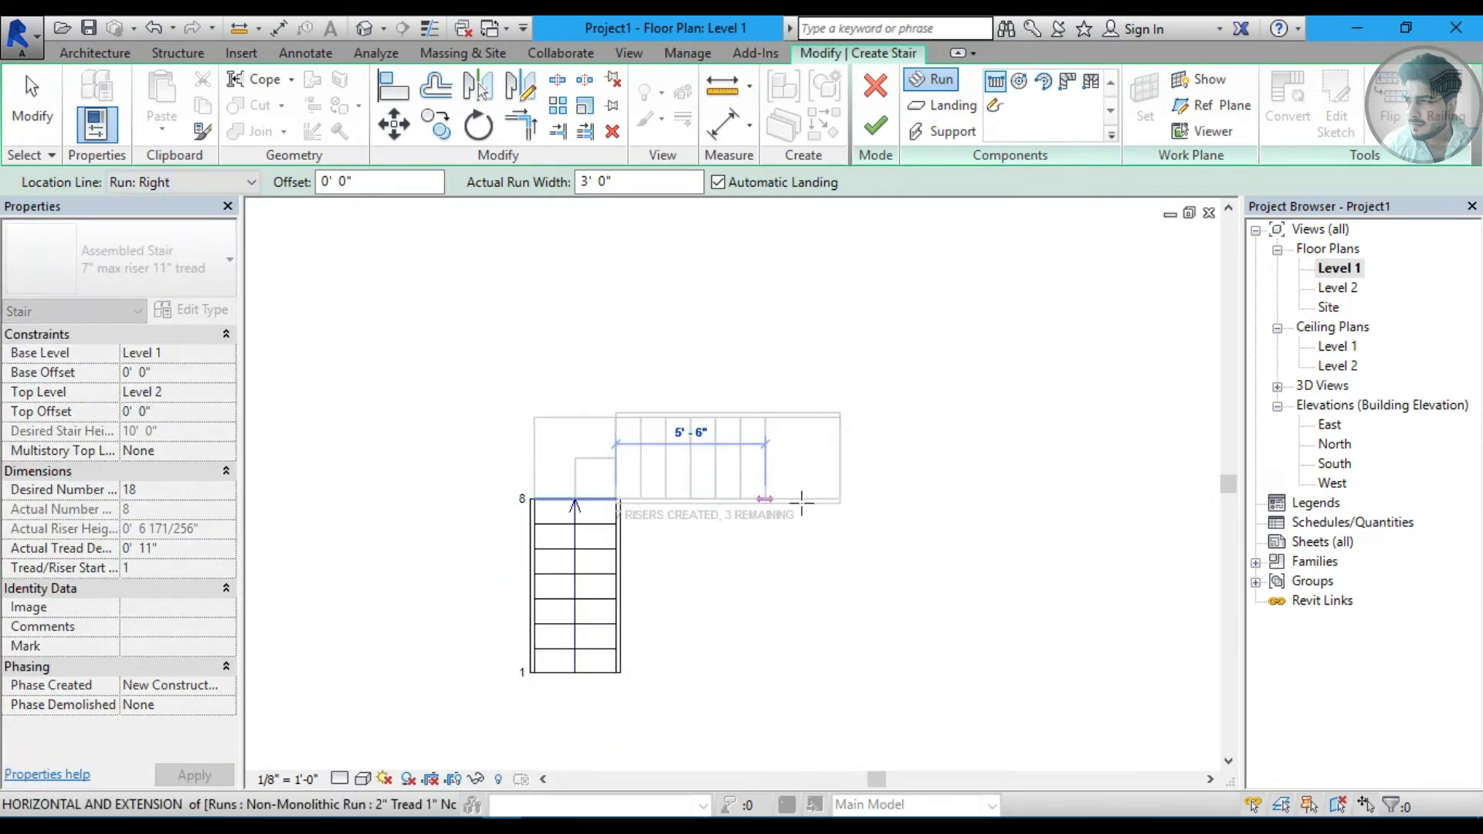
pyautogui.click(870, 362)
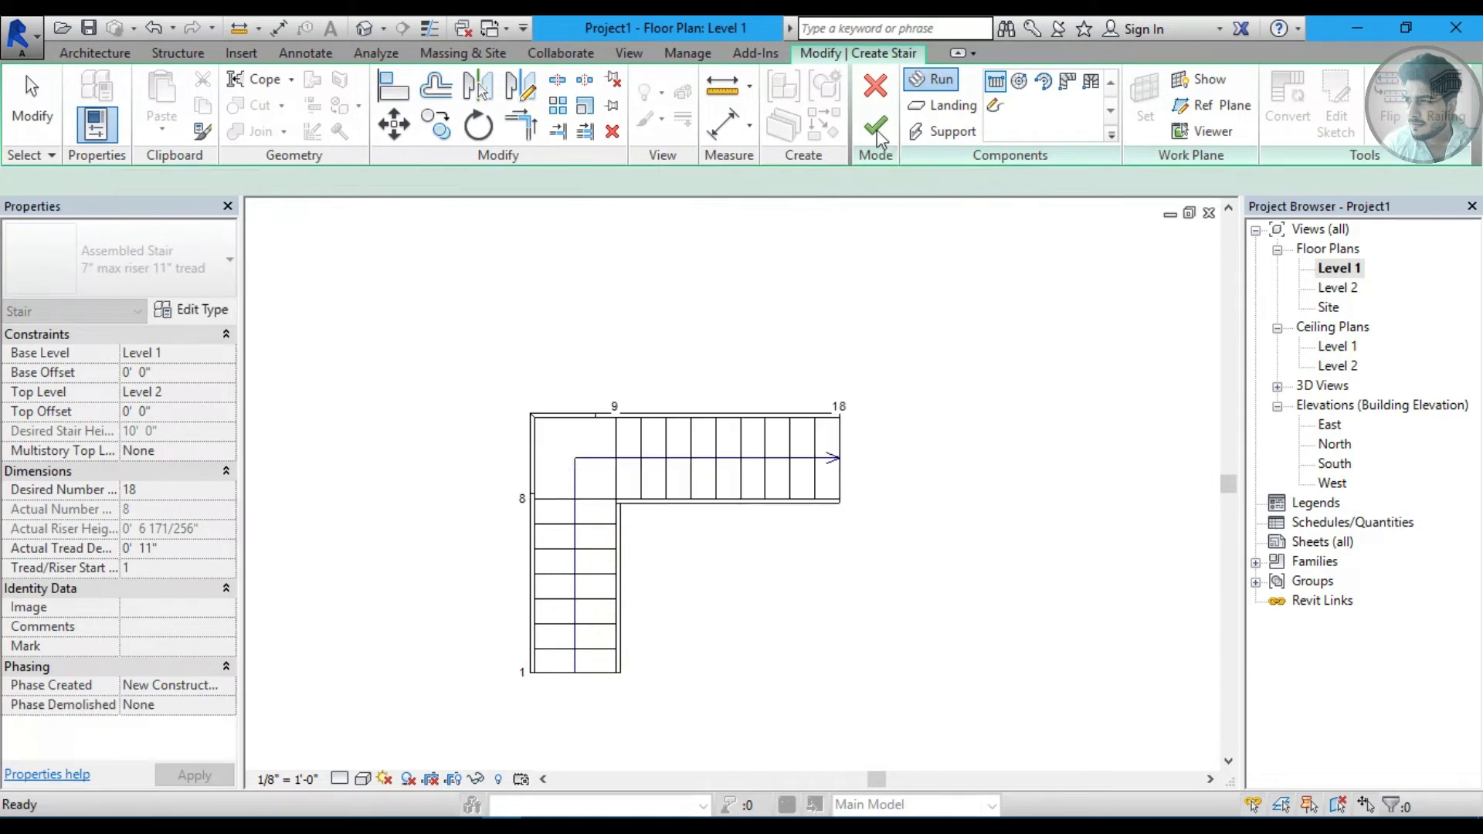
pyautogui.press('Escape')
# Review the L-shaped stair's two runs and corner landing, ending on the lower run.
pyautogui.scroll(2, 742, 422)
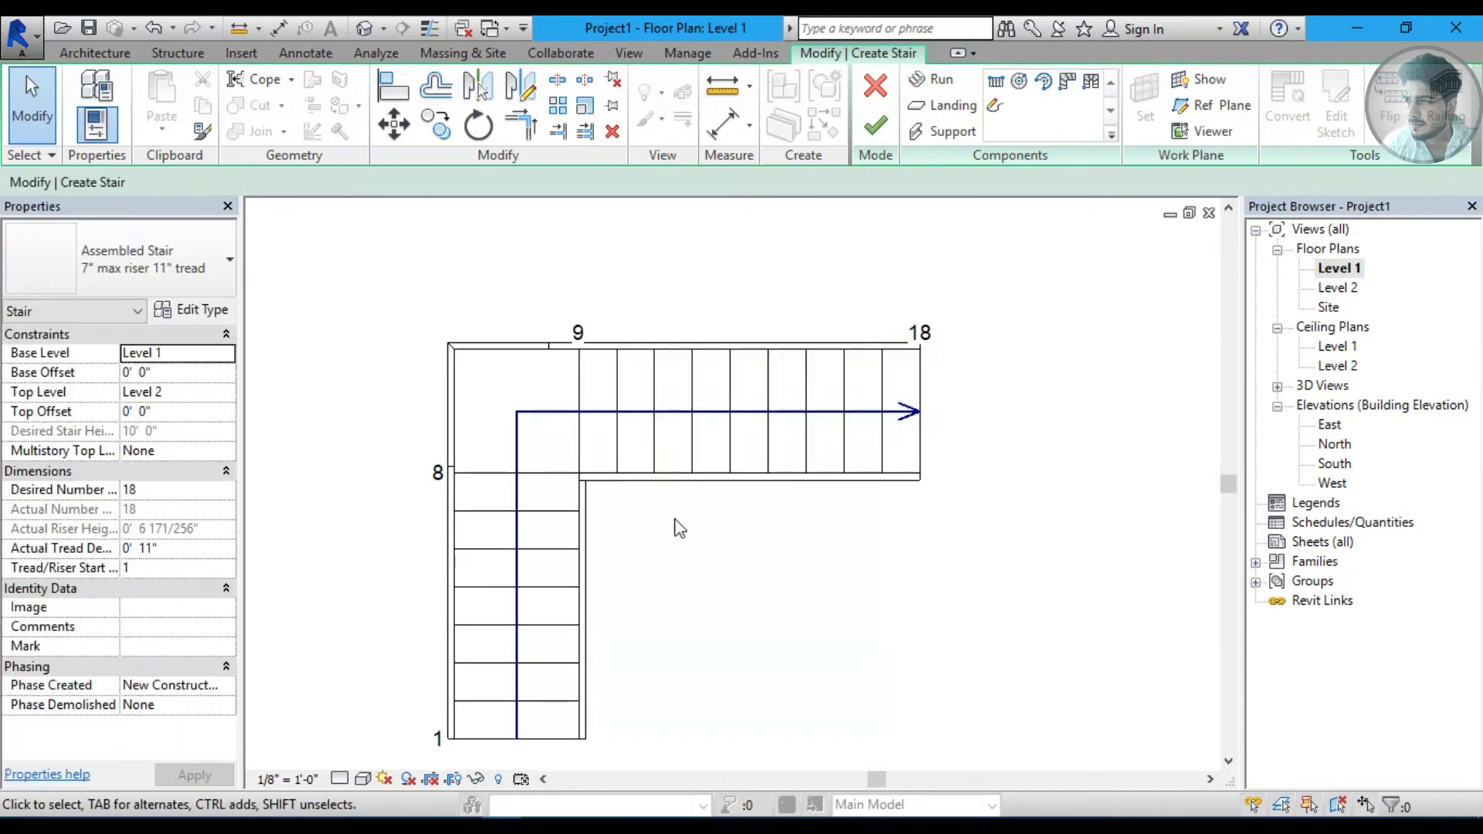
pyautogui.scroll(-1, 696, 495)
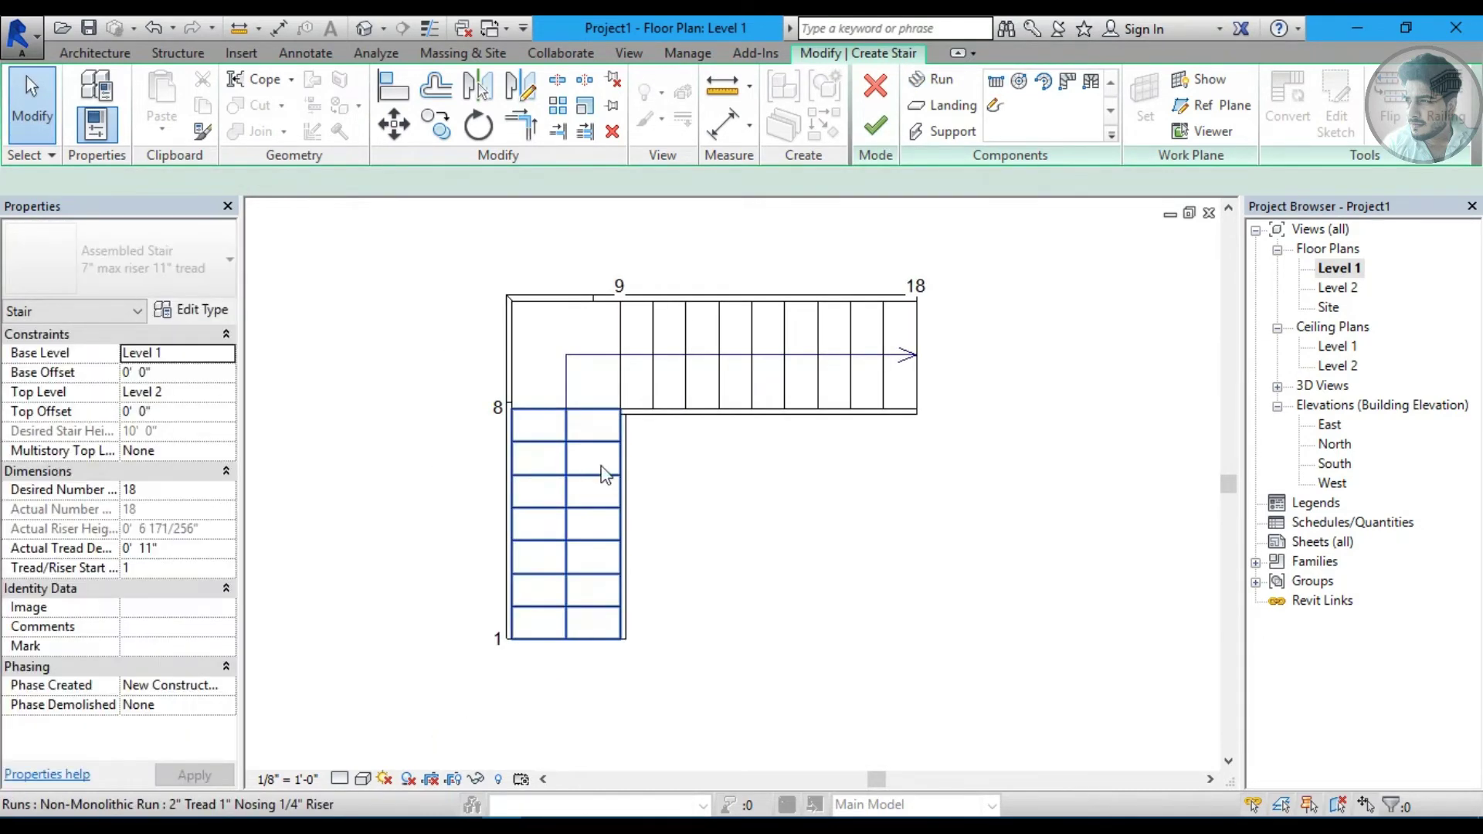
pyautogui.click(599, 483)
pyautogui.click(733, 382)
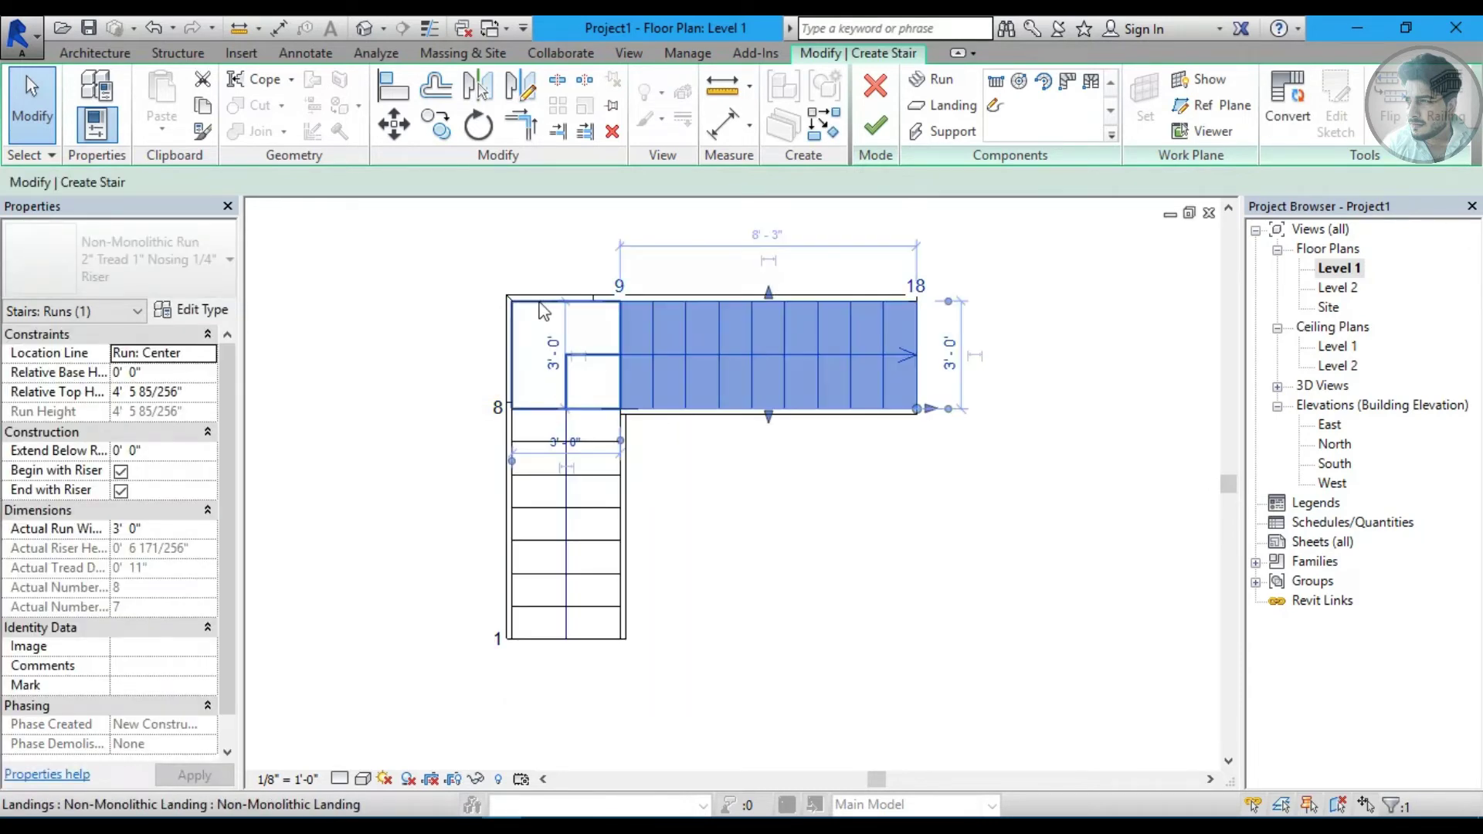
pyautogui.click(553, 332)
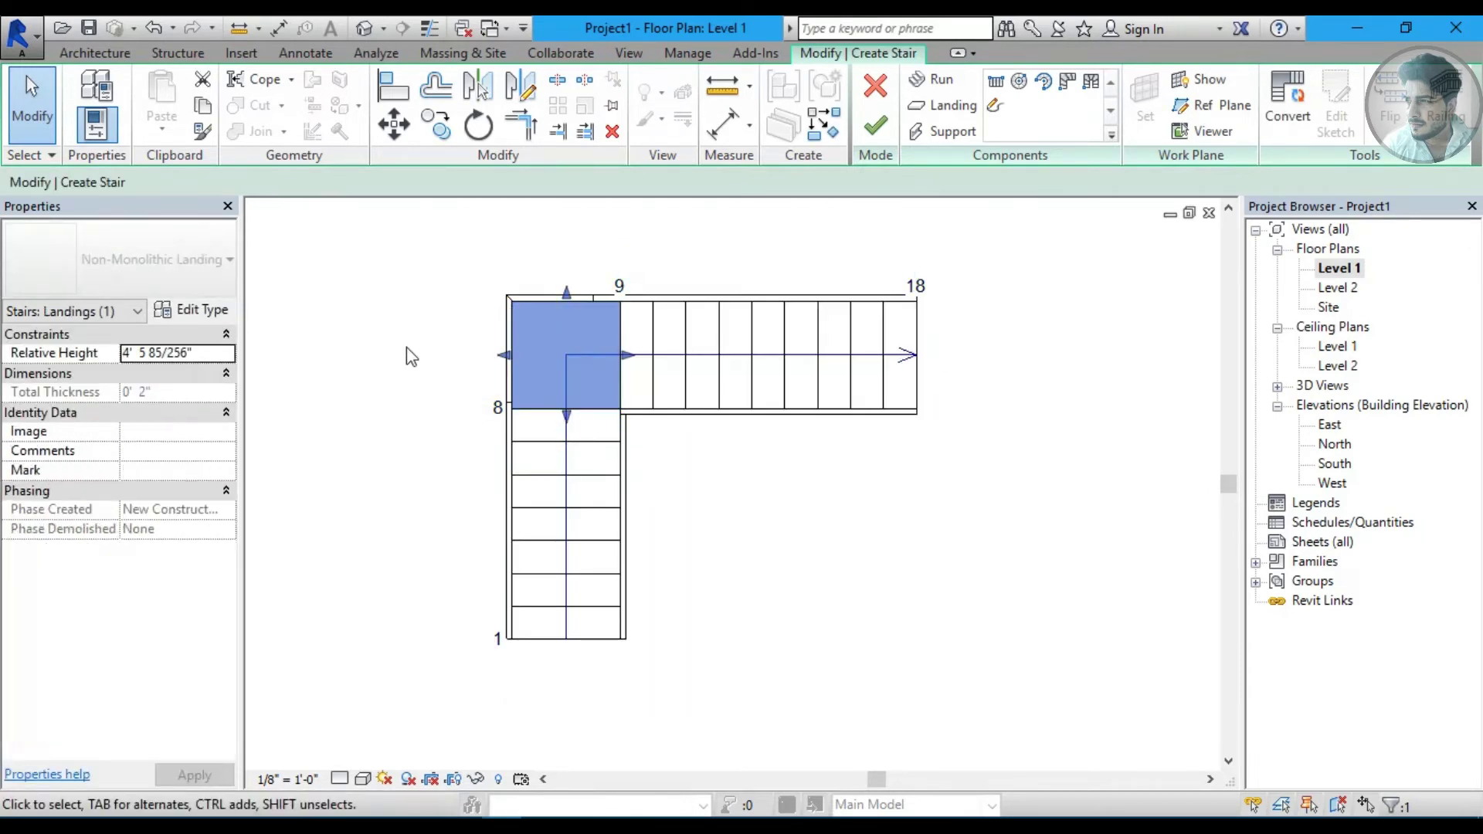
pyautogui.click(562, 488)
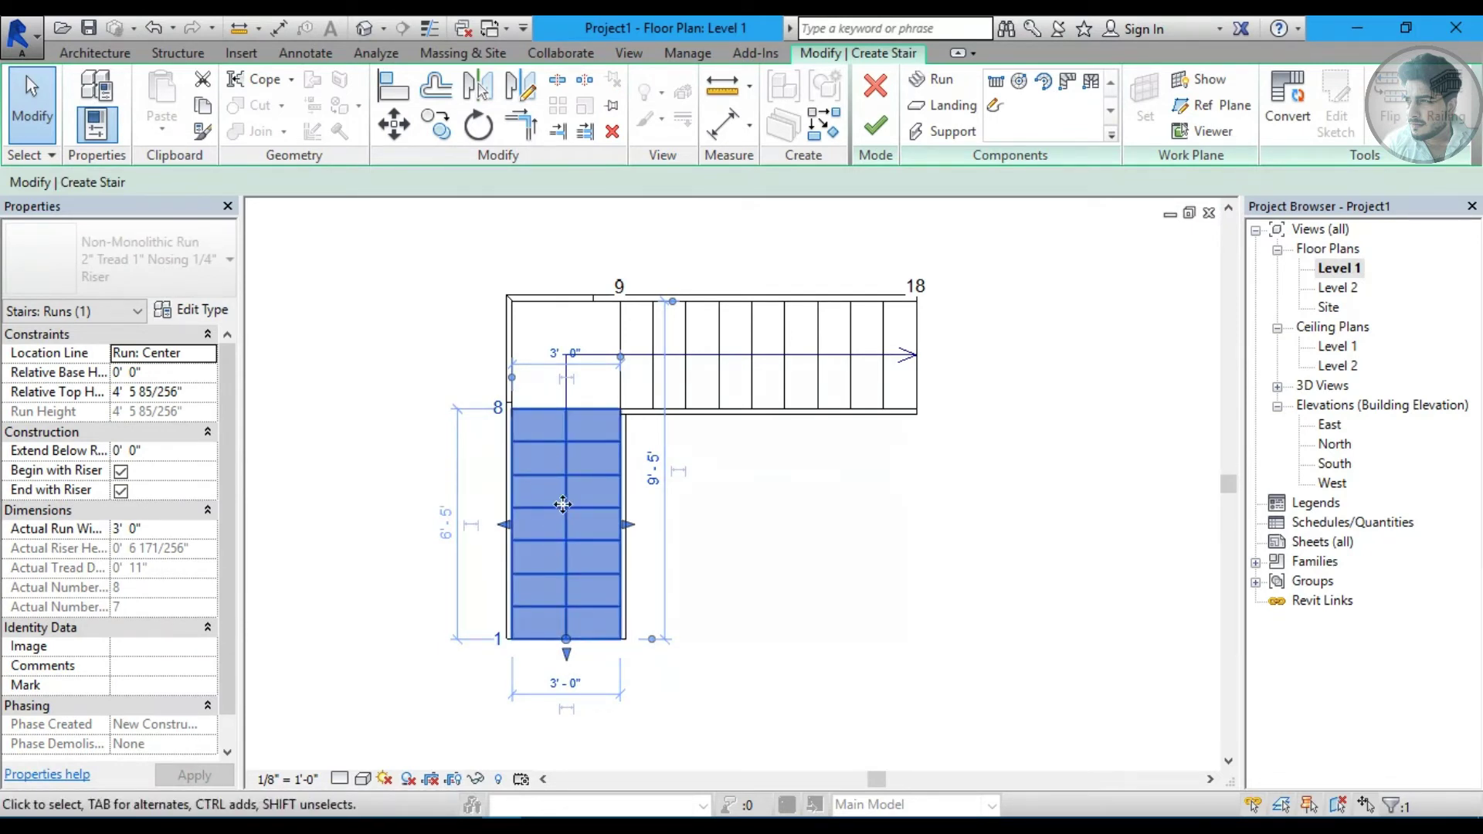
# Convert the lower run to a custom sketch-based run and open its sketch.
pyautogui.click(1282, 116)
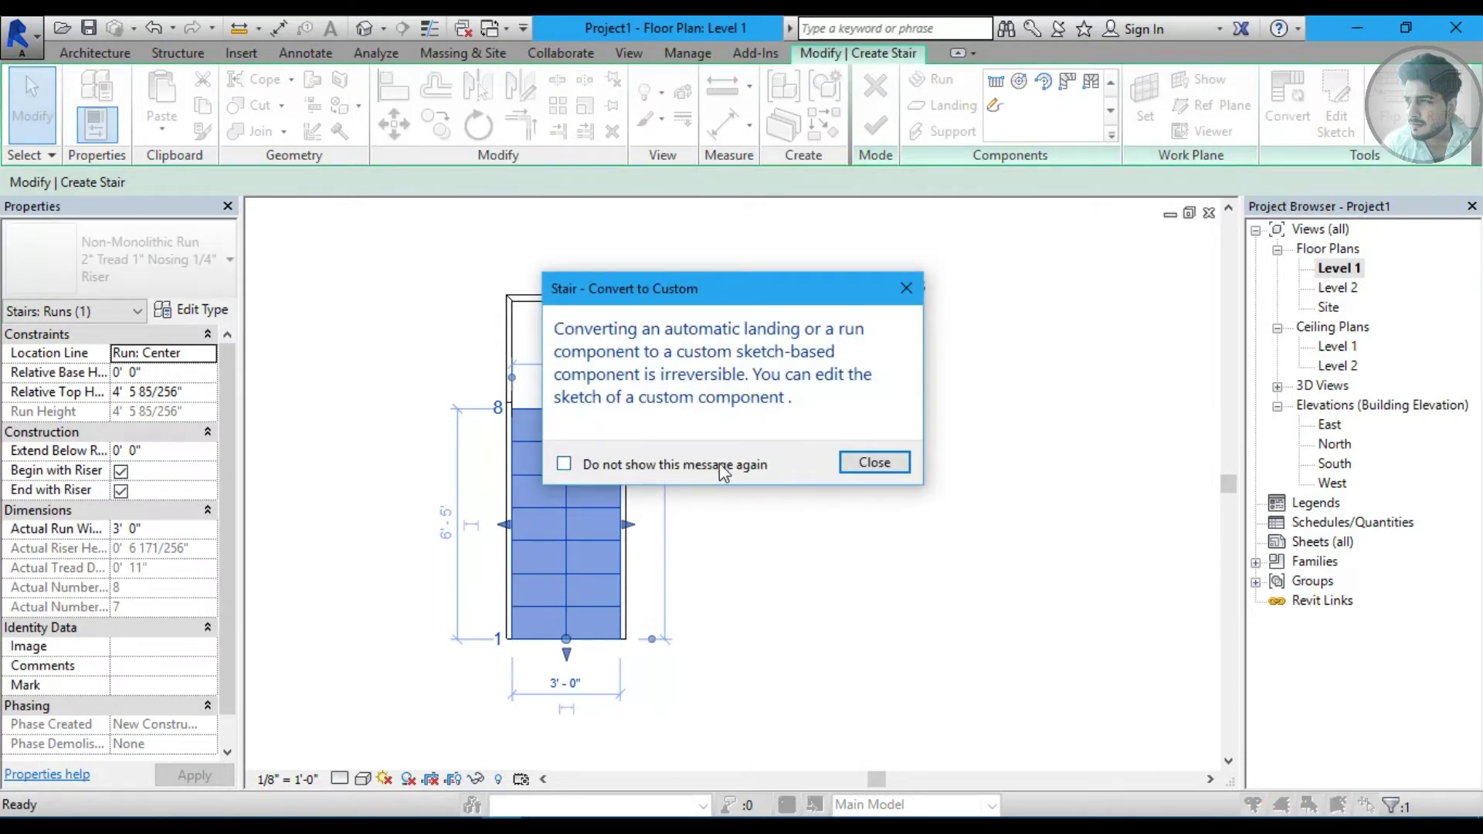
pyautogui.click(873, 464)
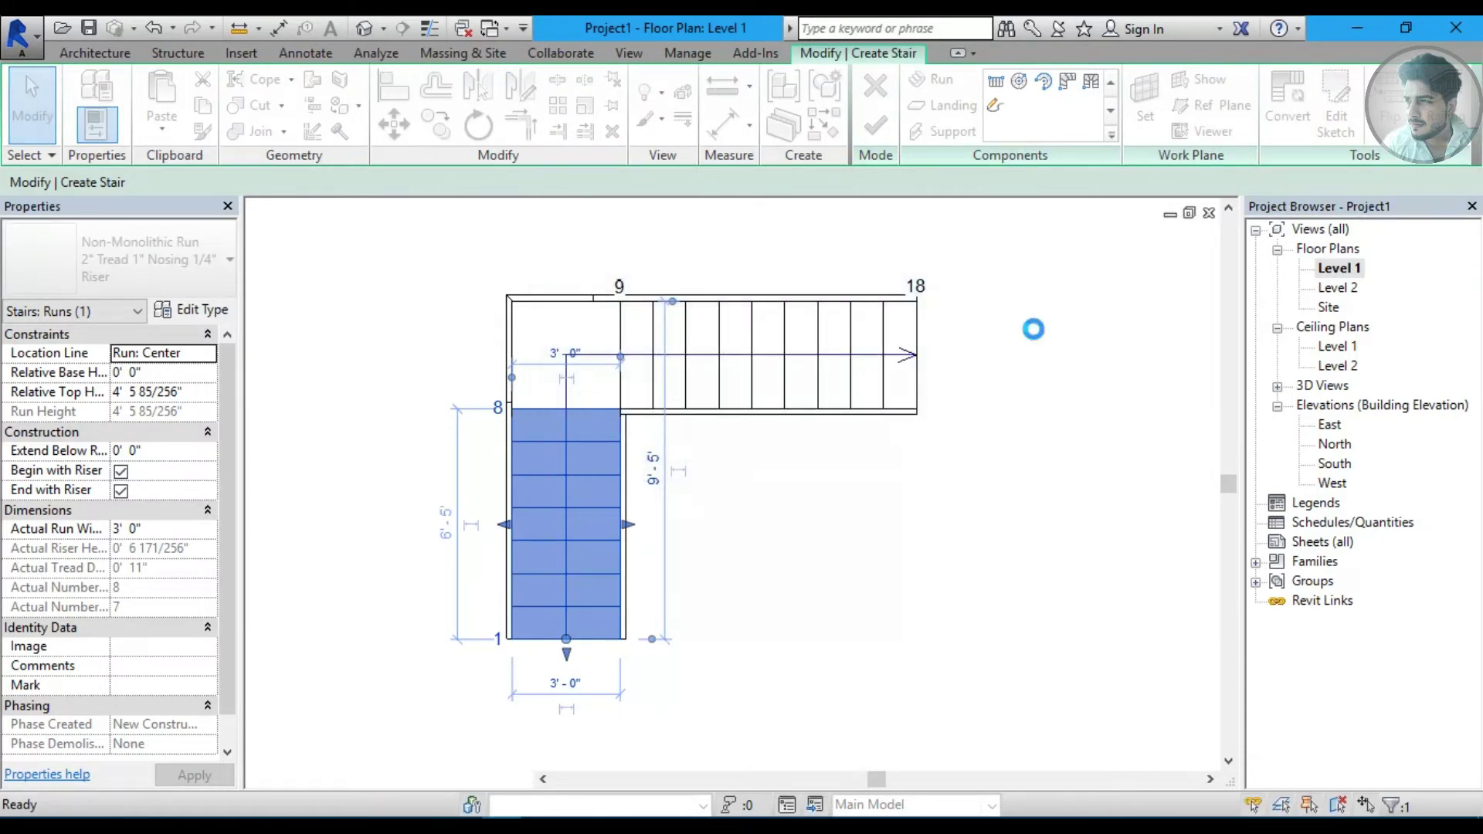
pyautogui.click(1332, 125)
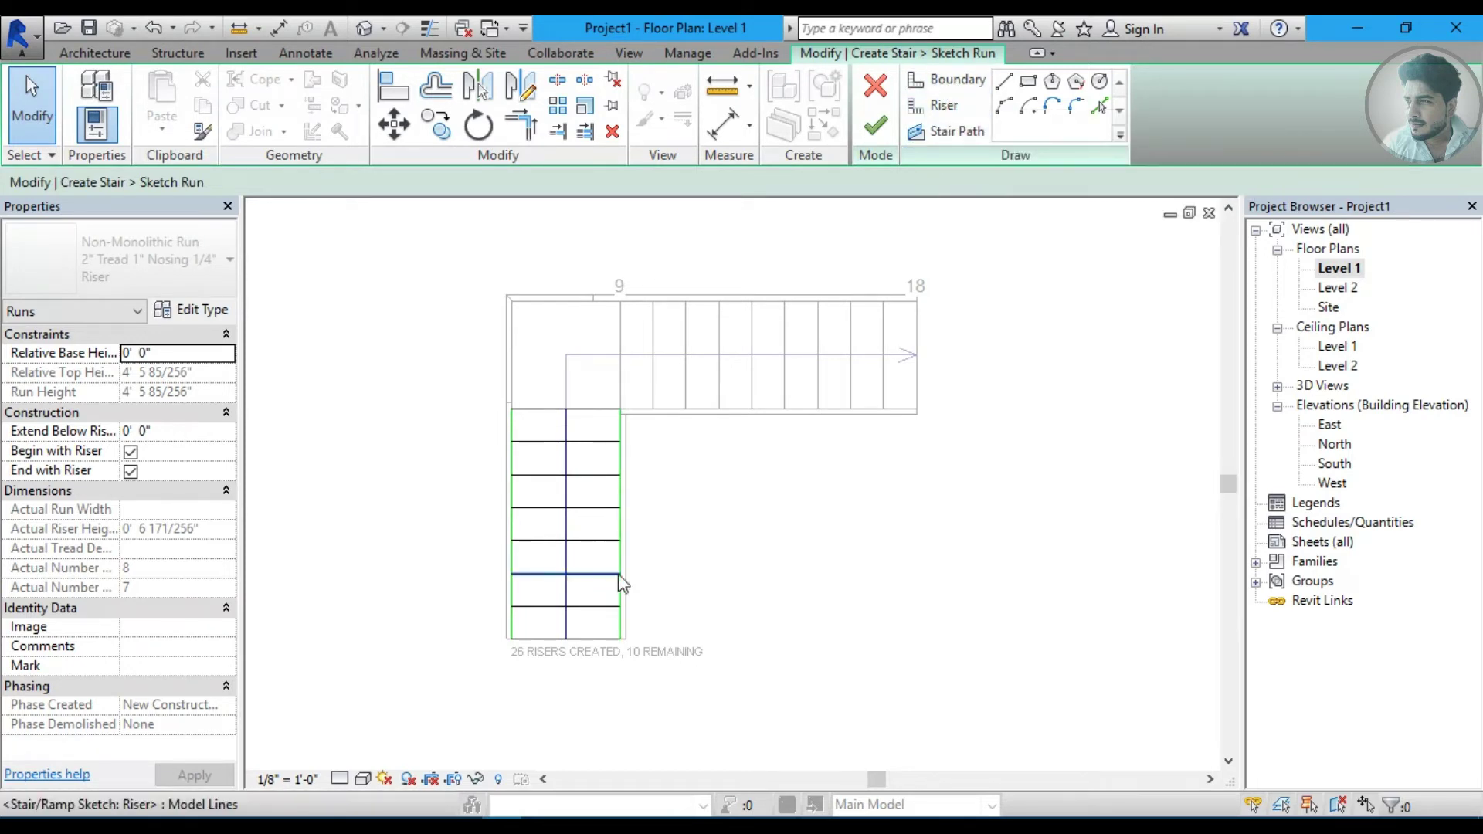
# Check the run's riser lines and finish the run sketch.
pyautogui.moveTo(619, 579); pyautogui.dragTo(635, 518, button='middle')
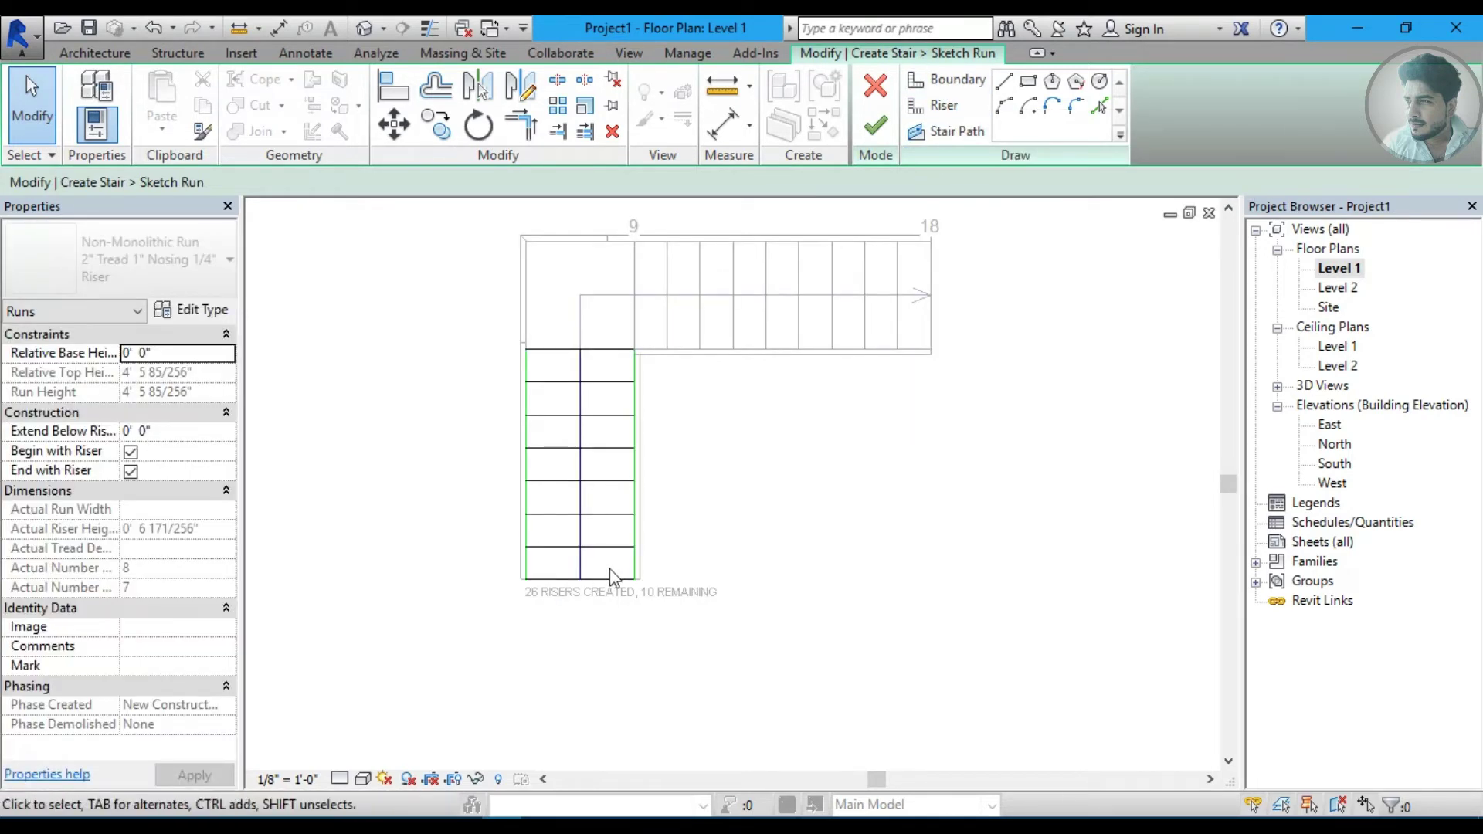
pyautogui.click(546, 513)
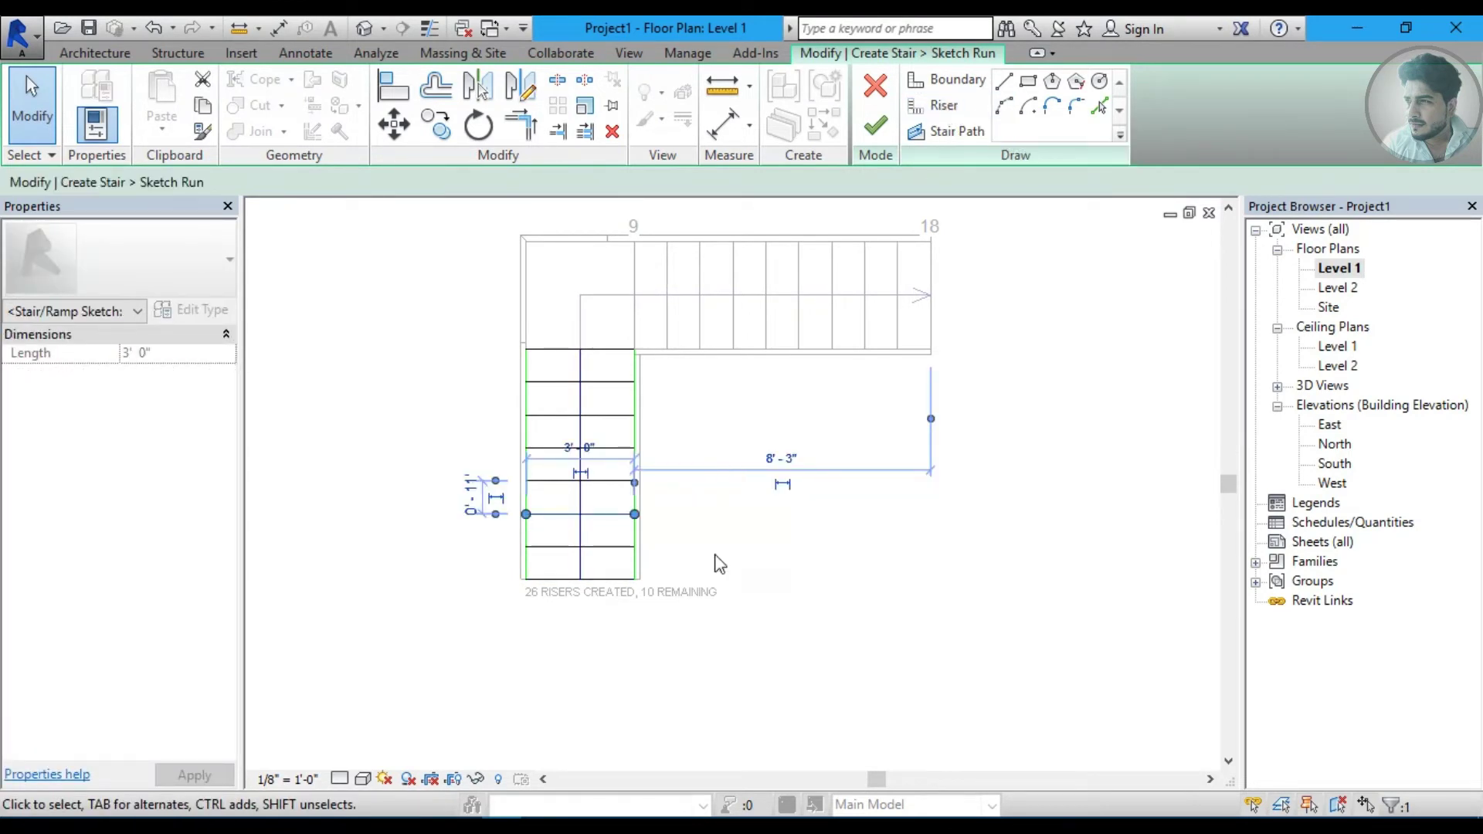
pyautogui.click(583, 430)
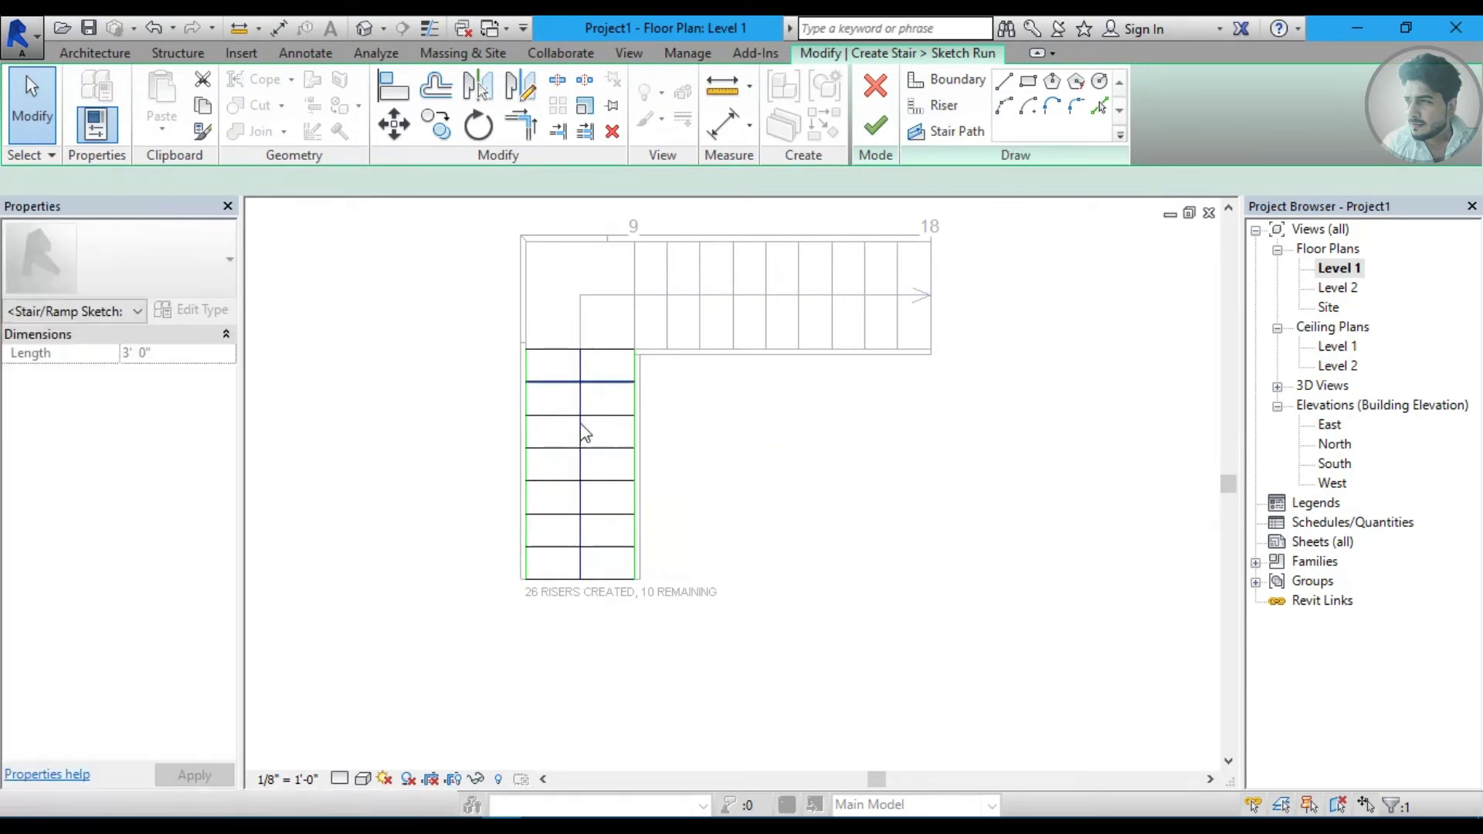
pyautogui.click(878, 138)
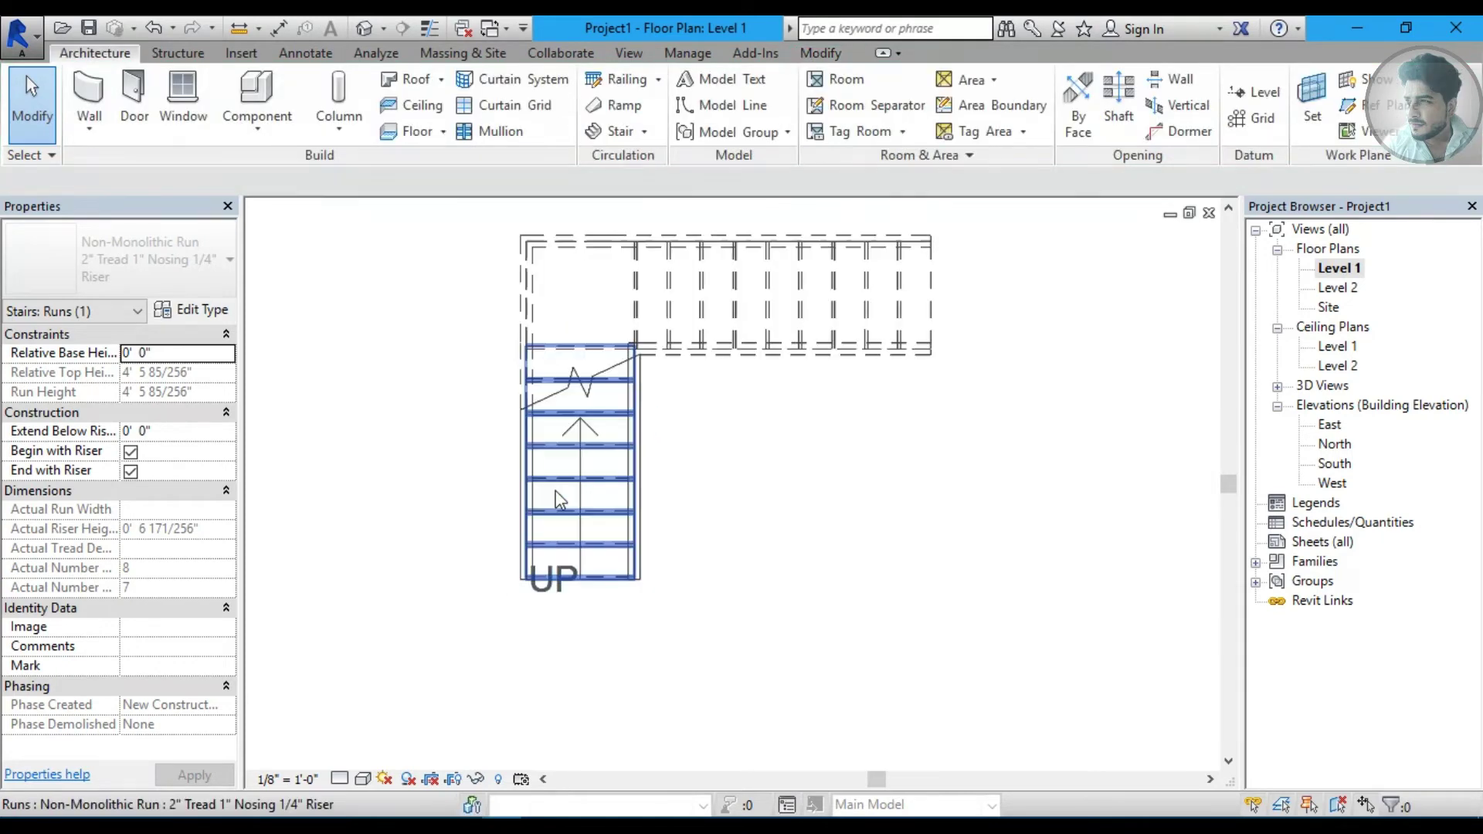
# Zoom out over the Level 1 plan and select the long straight stair.
pyautogui.scroll(-3, 733, 513)
pyautogui.scroll(-2, 734, 509)
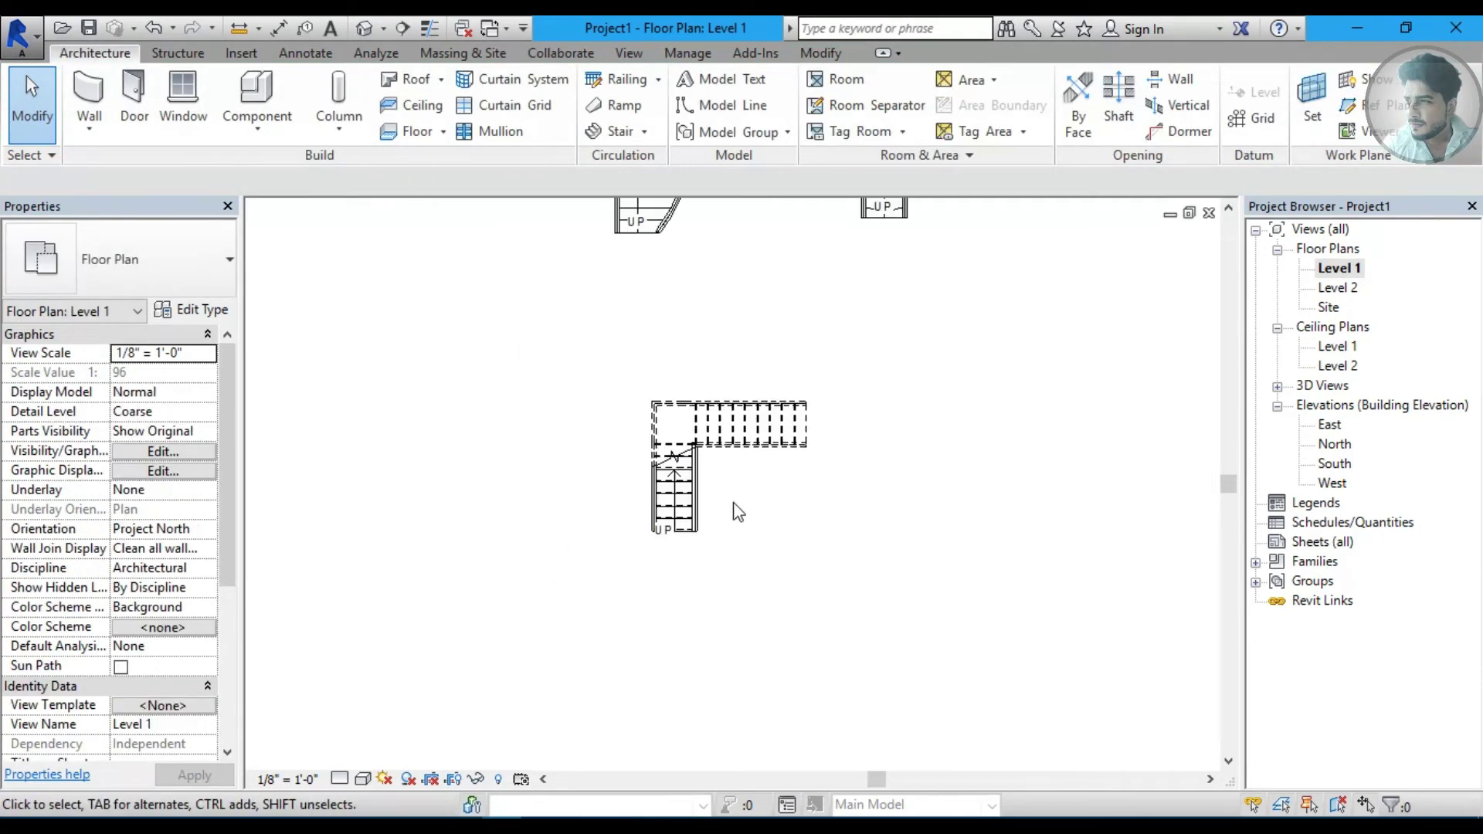
pyautogui.moveTo(735, 510)
pyautogui.mouseDown(button='middle')
pyautogui.moveTo(626, 473)
pyautogui.moveTo(533, 401)
pyautogui.mouseUp(button='middle')
pyautogui.scroll(2, 527, 392)
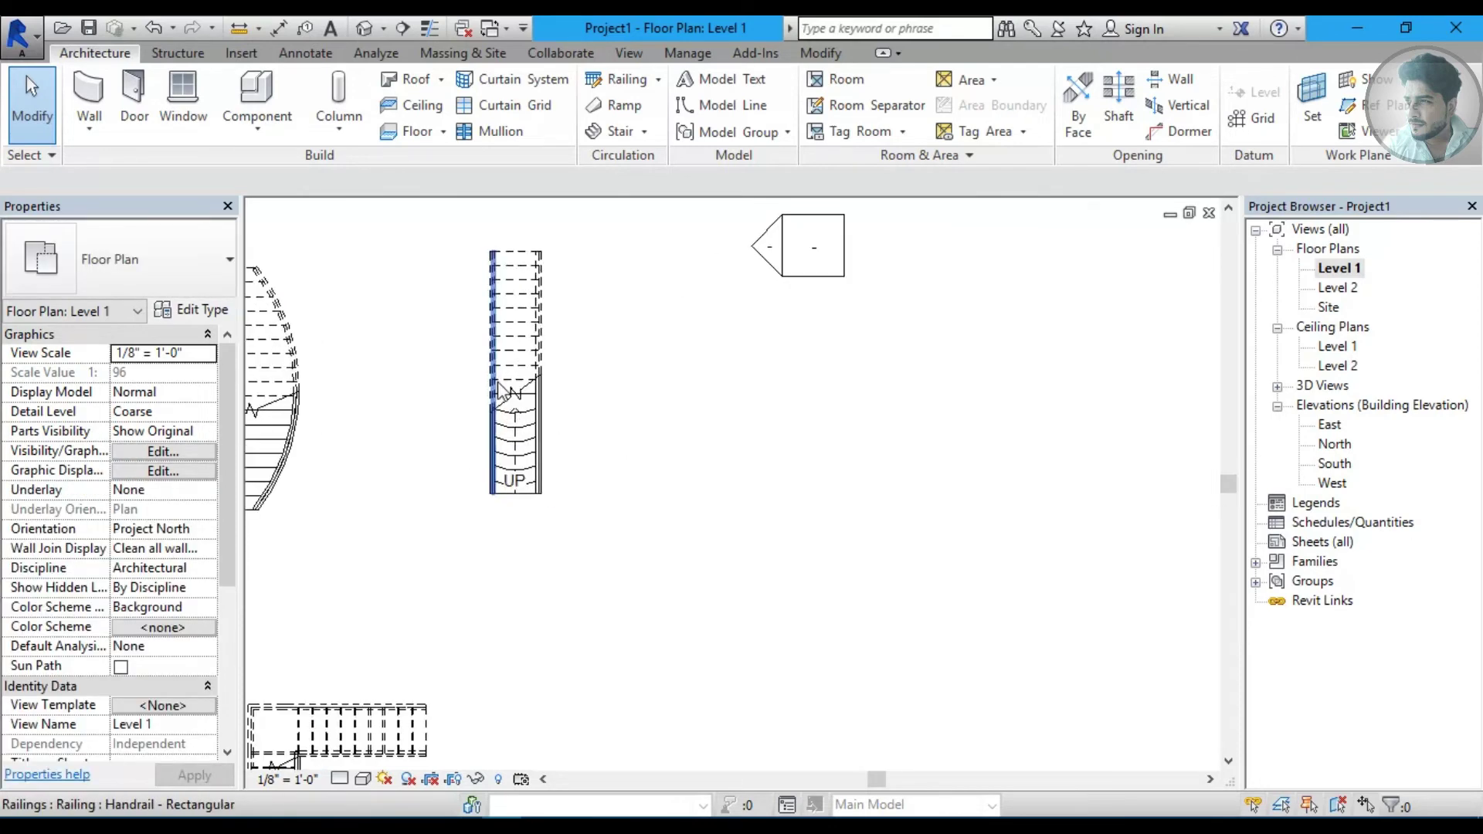
pyautogui.scroll(2, 524, 386)
pyautogui.click(562, 409)
pyautogui.moveTo(618, 410); pyautogui.dragTo(757, 466, button='middle')
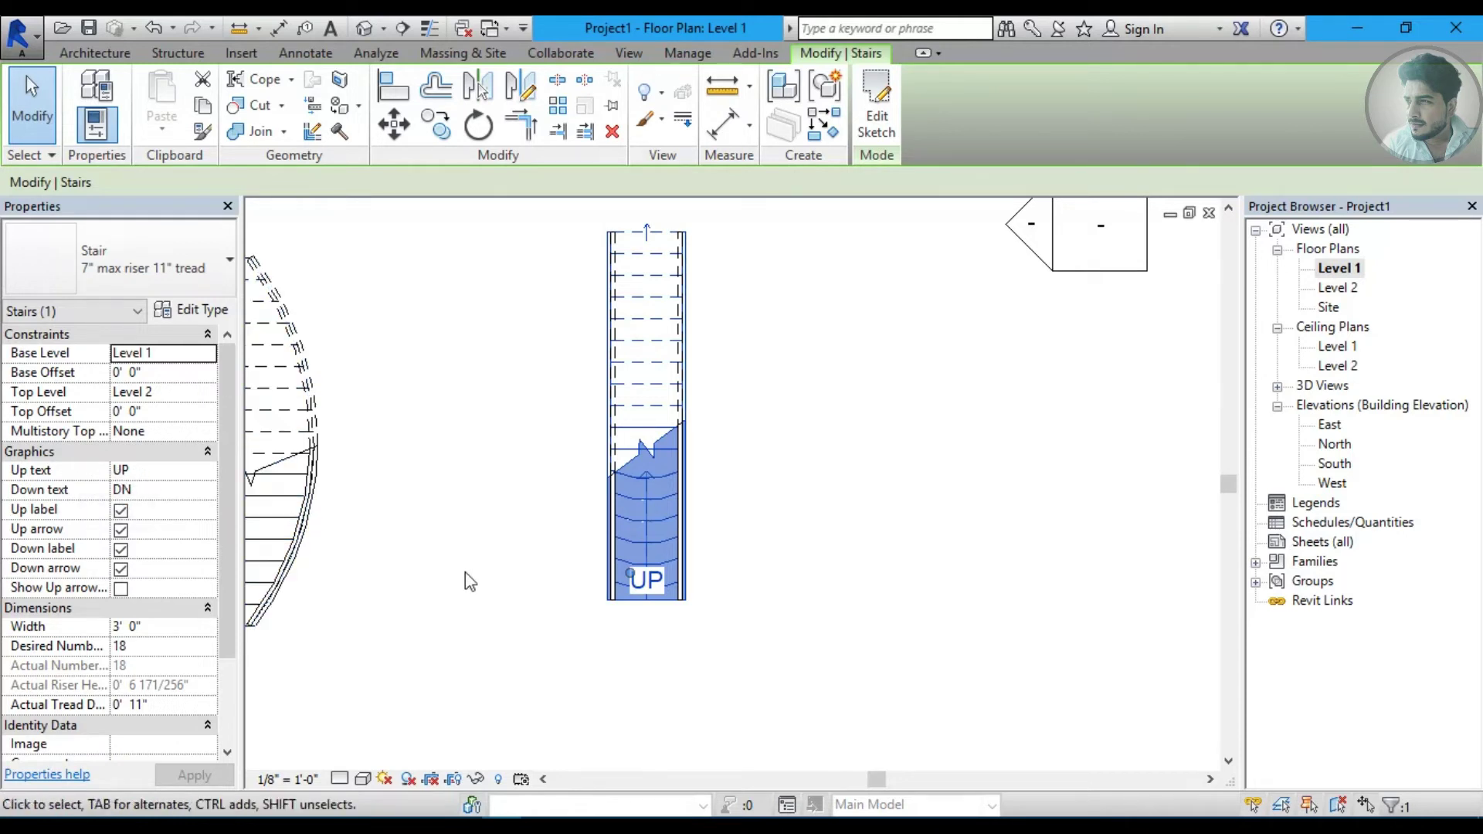
# Turn the stair's Up label and Up arrow back on and enable Show Up arrow in all views.
pyautogui.click(154, 493)
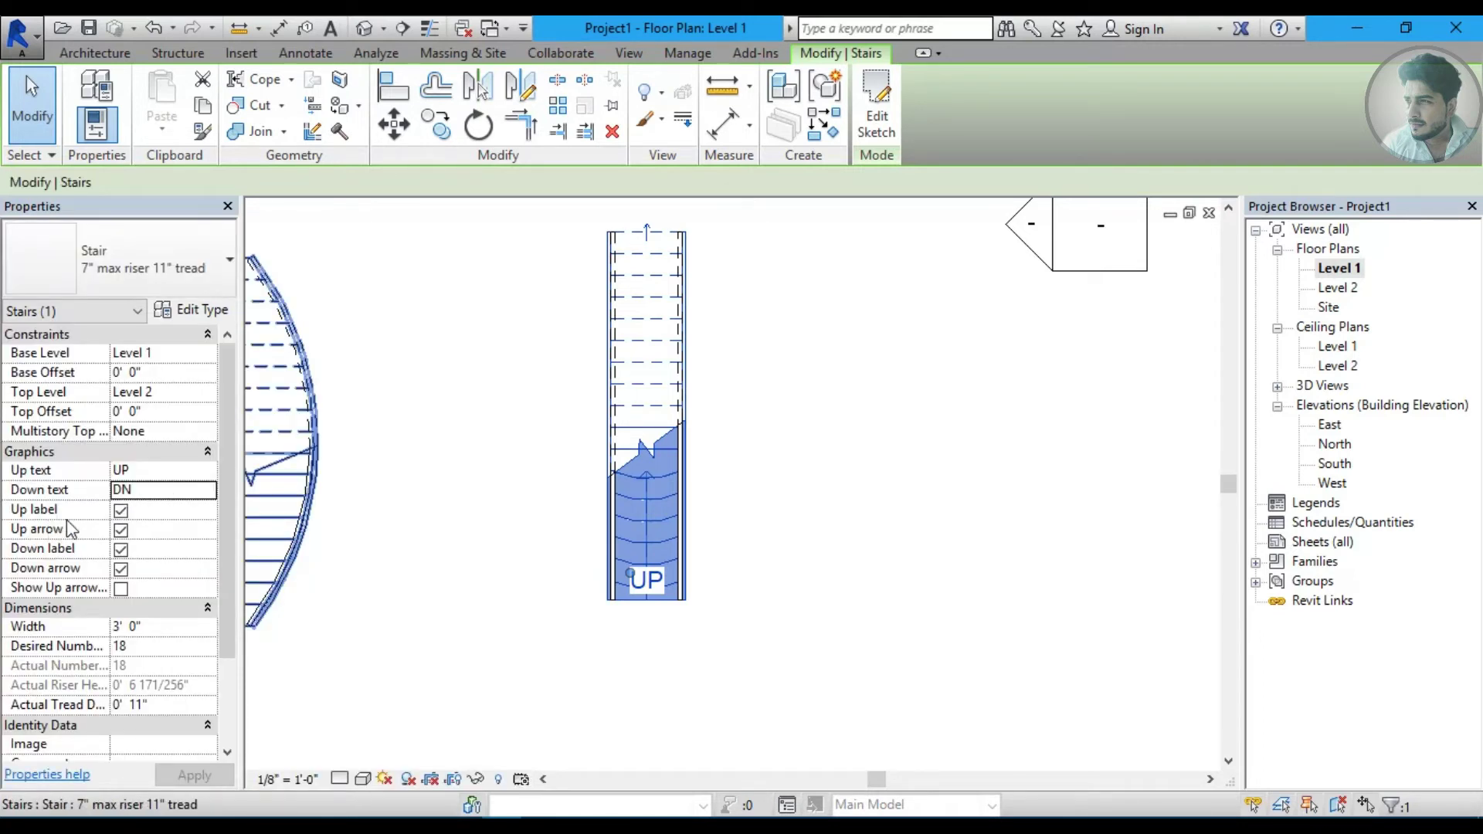
pyautogui.click(121, 510)
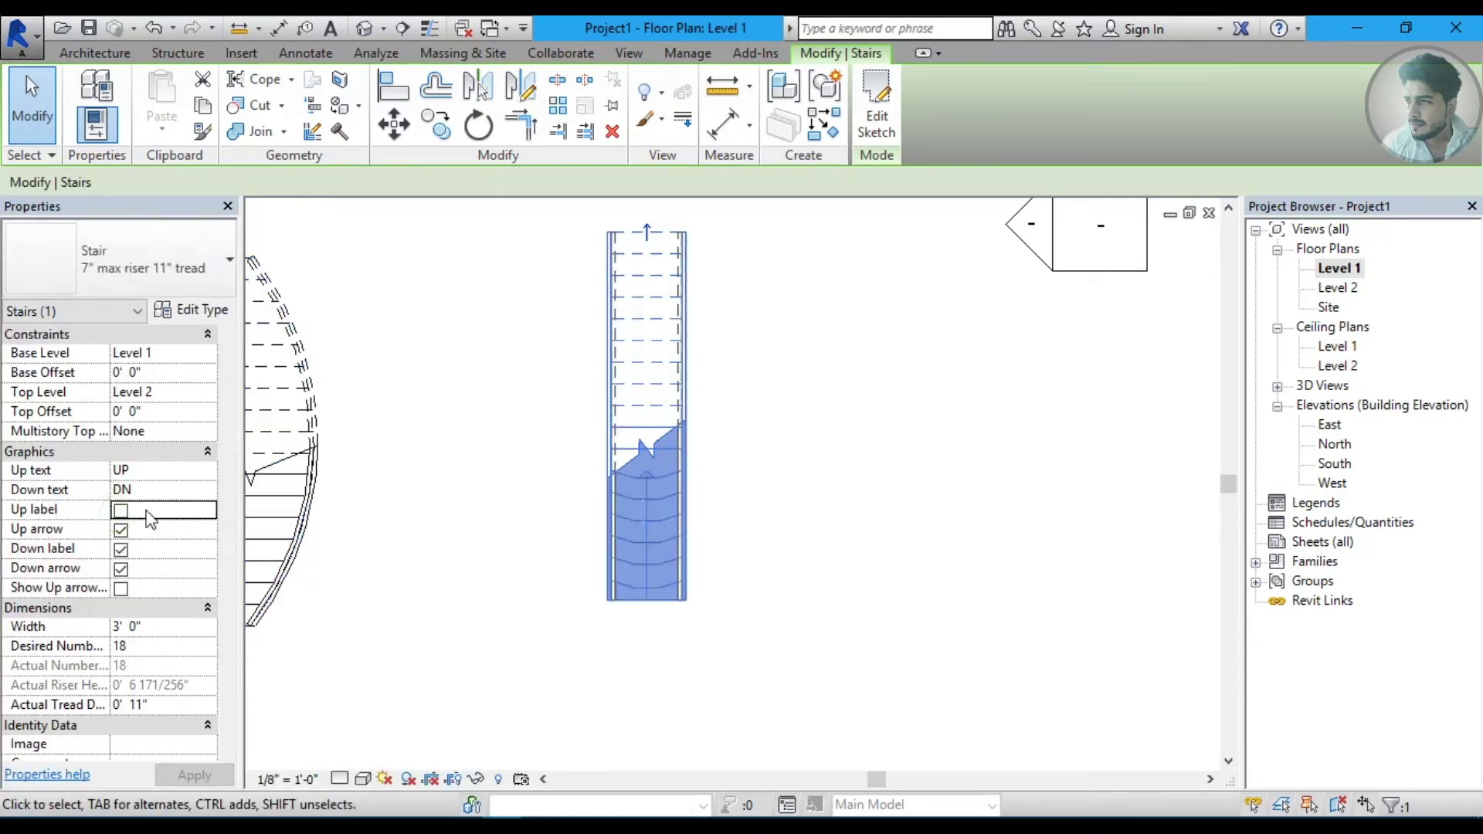
pyautogui.click(121, 511)
pyautogui.click(122, 530)
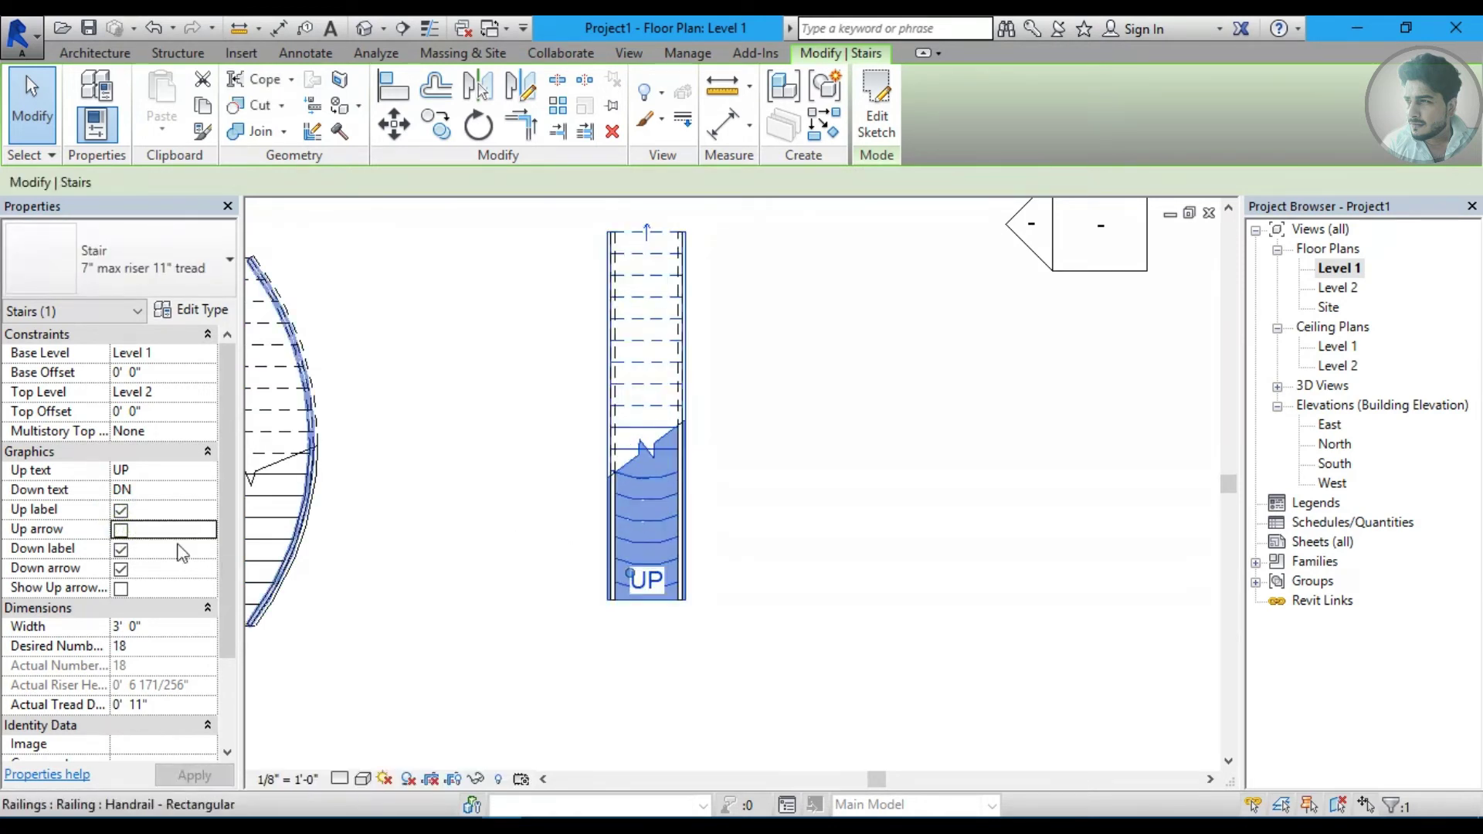
pyautogui.click(120, 533)
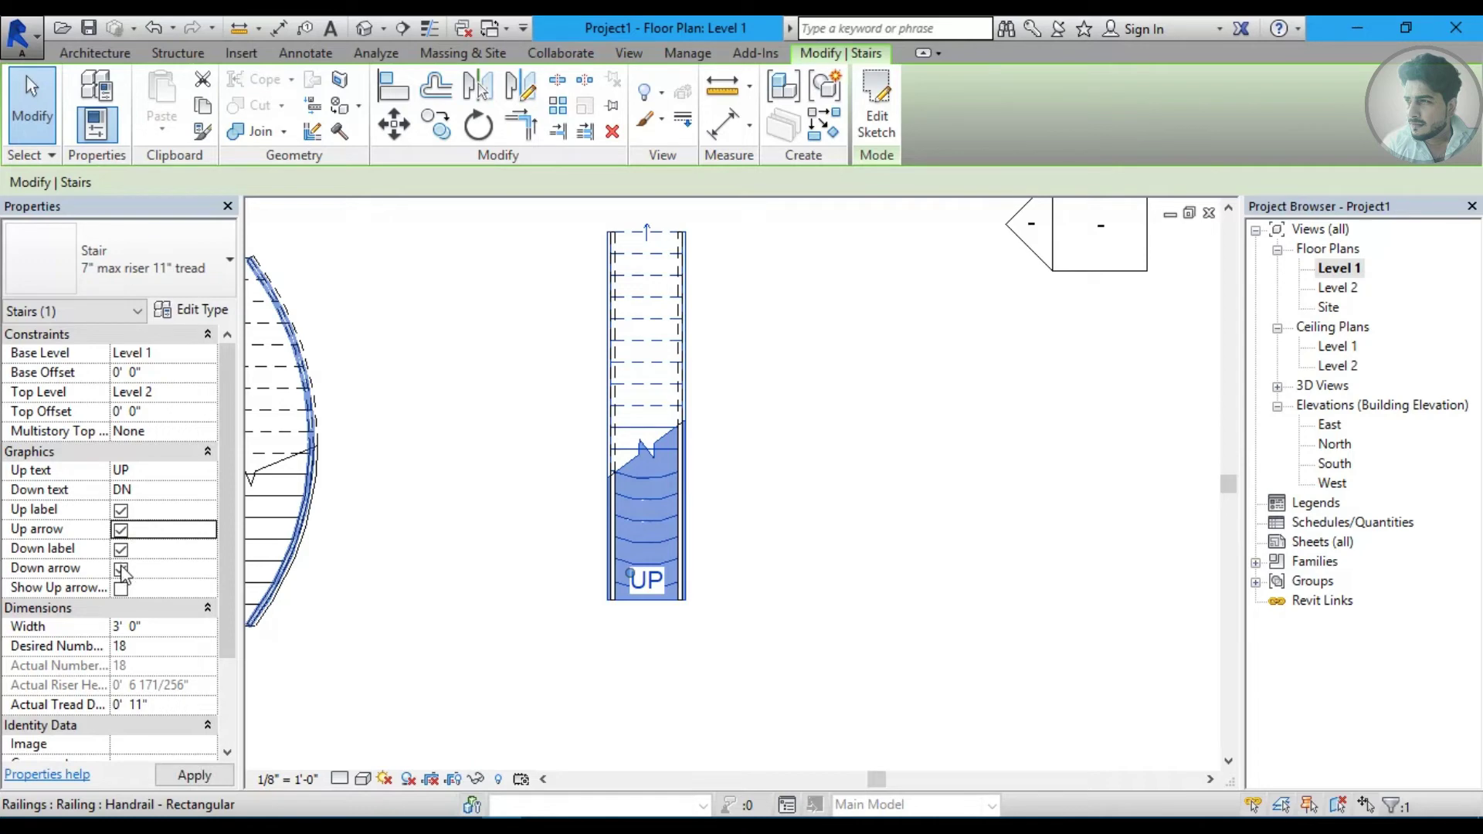
pyautogui.click(121, 590)
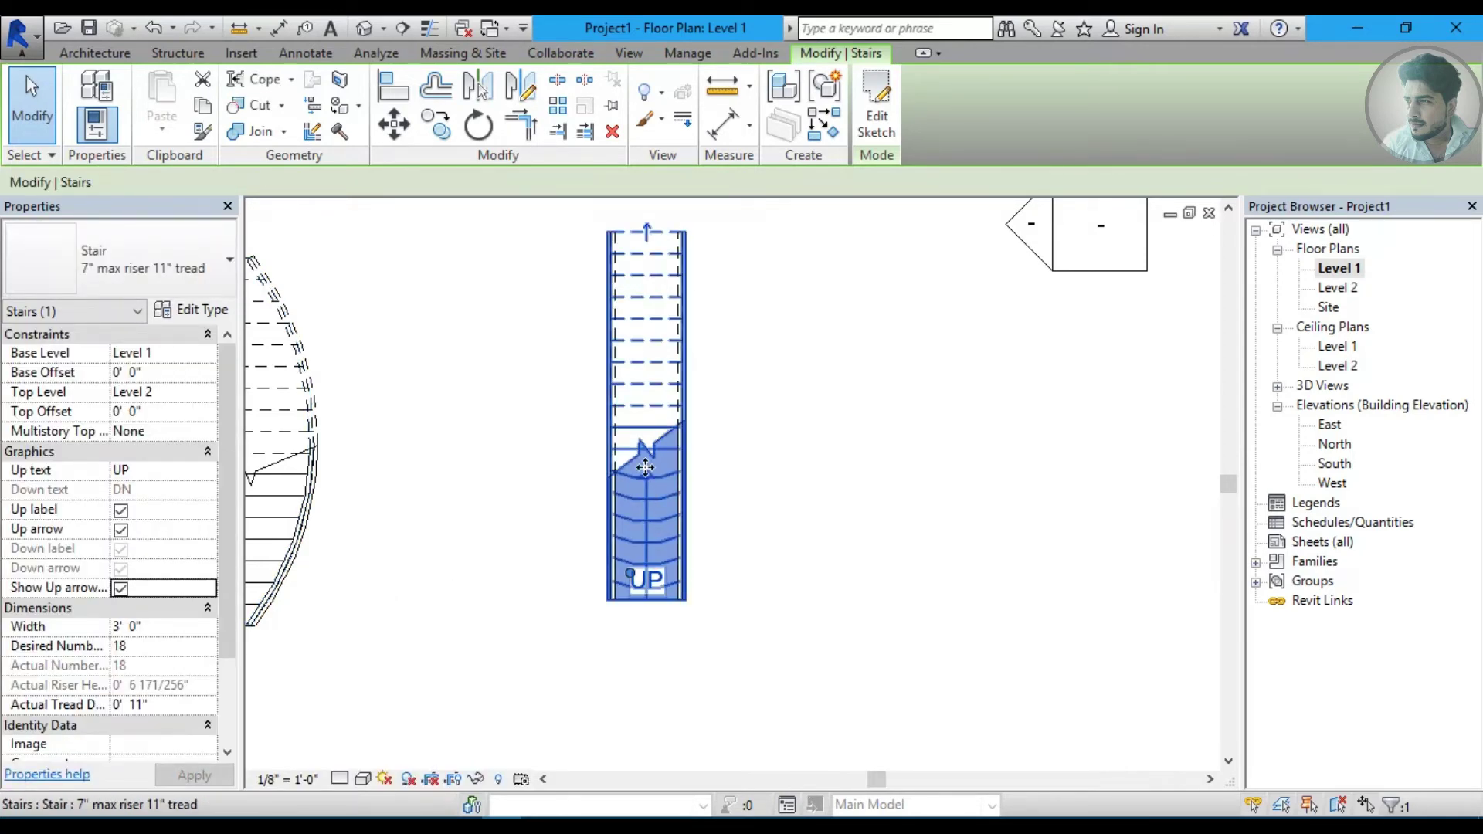
pyautogui.moveTo(645, 467); pyautogui.dragTo(649, 472, button='middle')
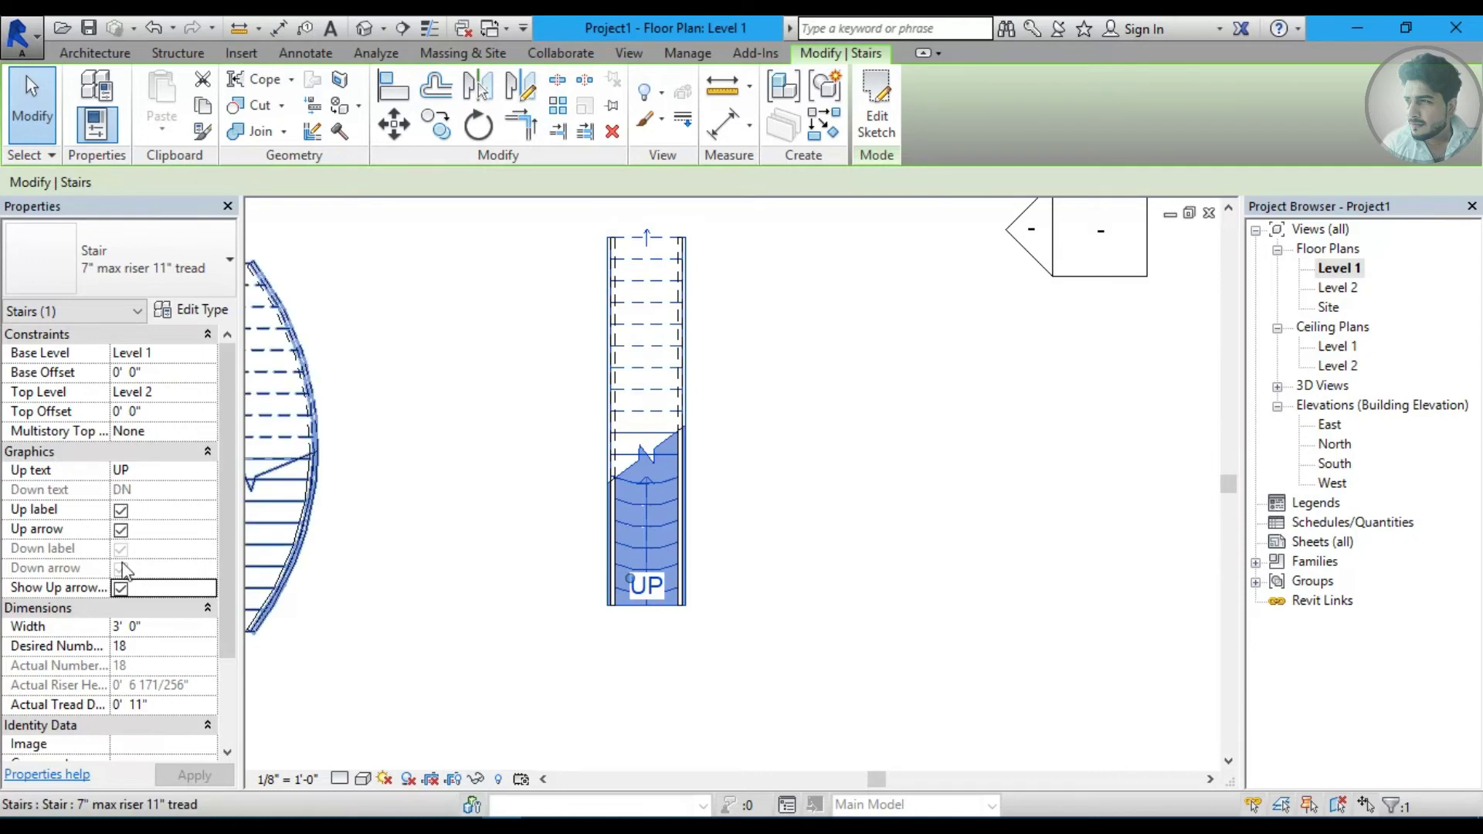
pyautogui.click(746, 398)
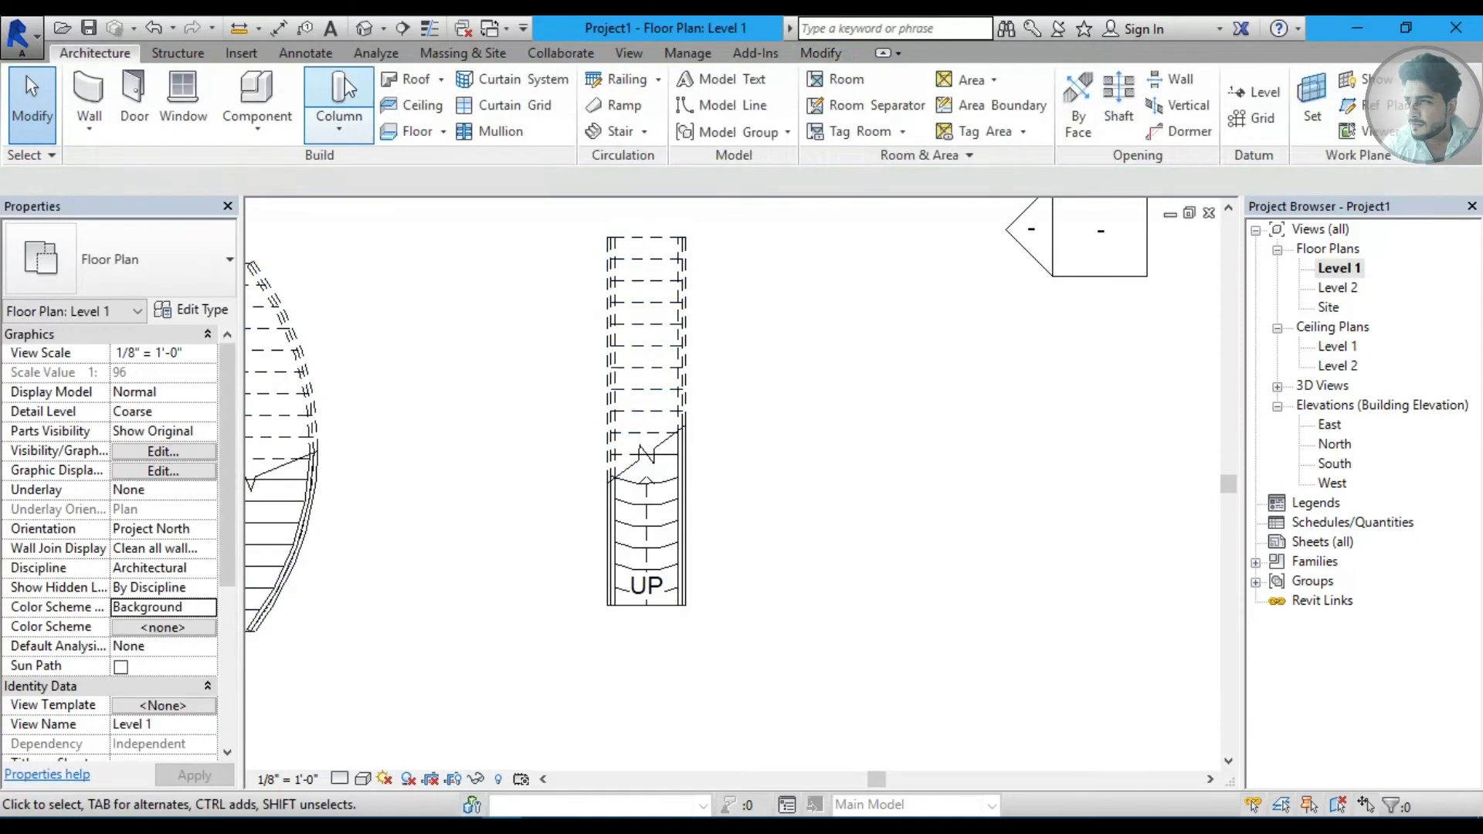
# Review the stairs in the default 3D view, then return to Level 1 and select the curved stair.
pyautogui.click(361, 31)
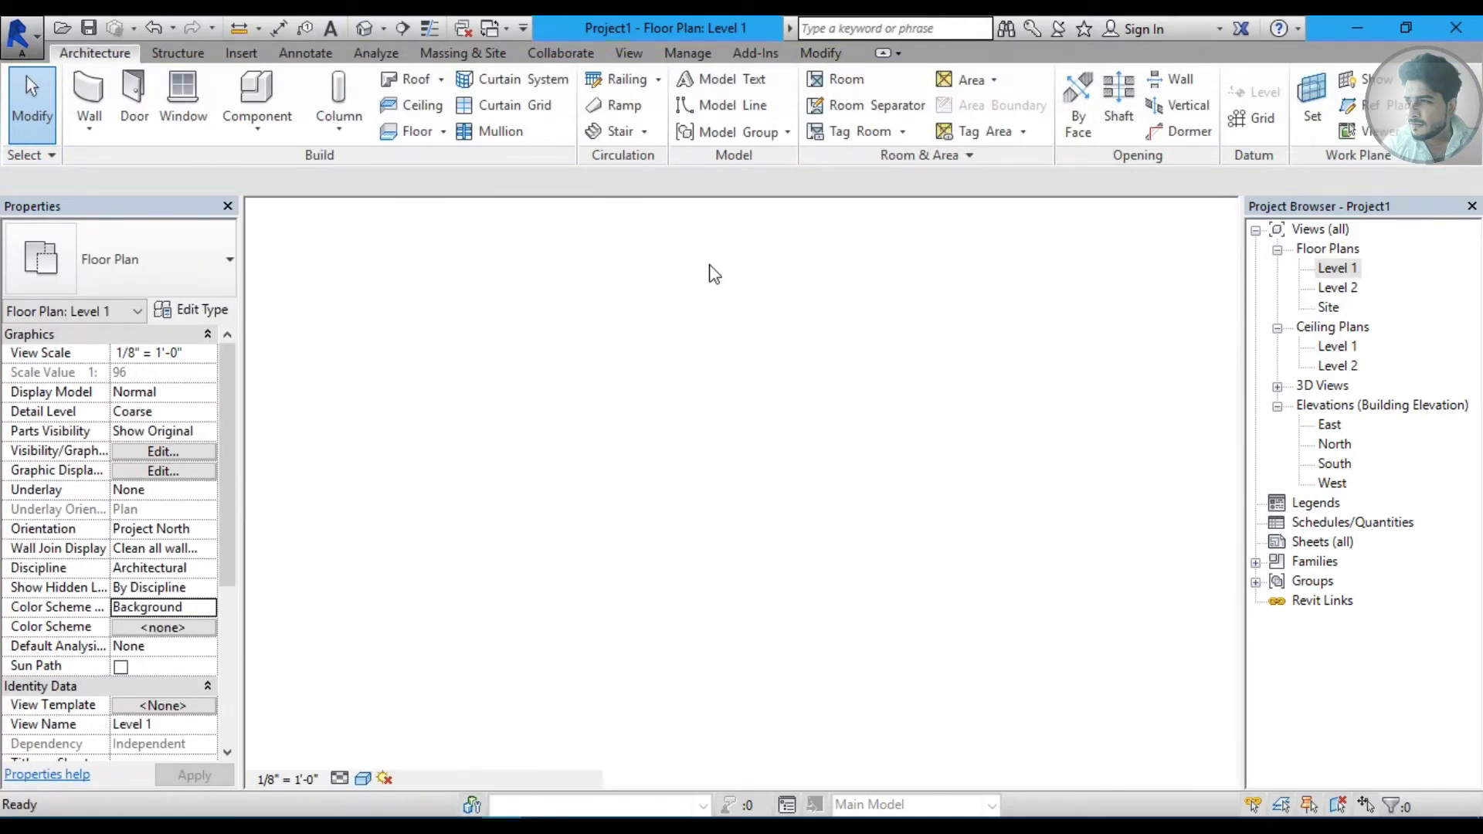
pyautogui.scroll(-3, 635, 538)
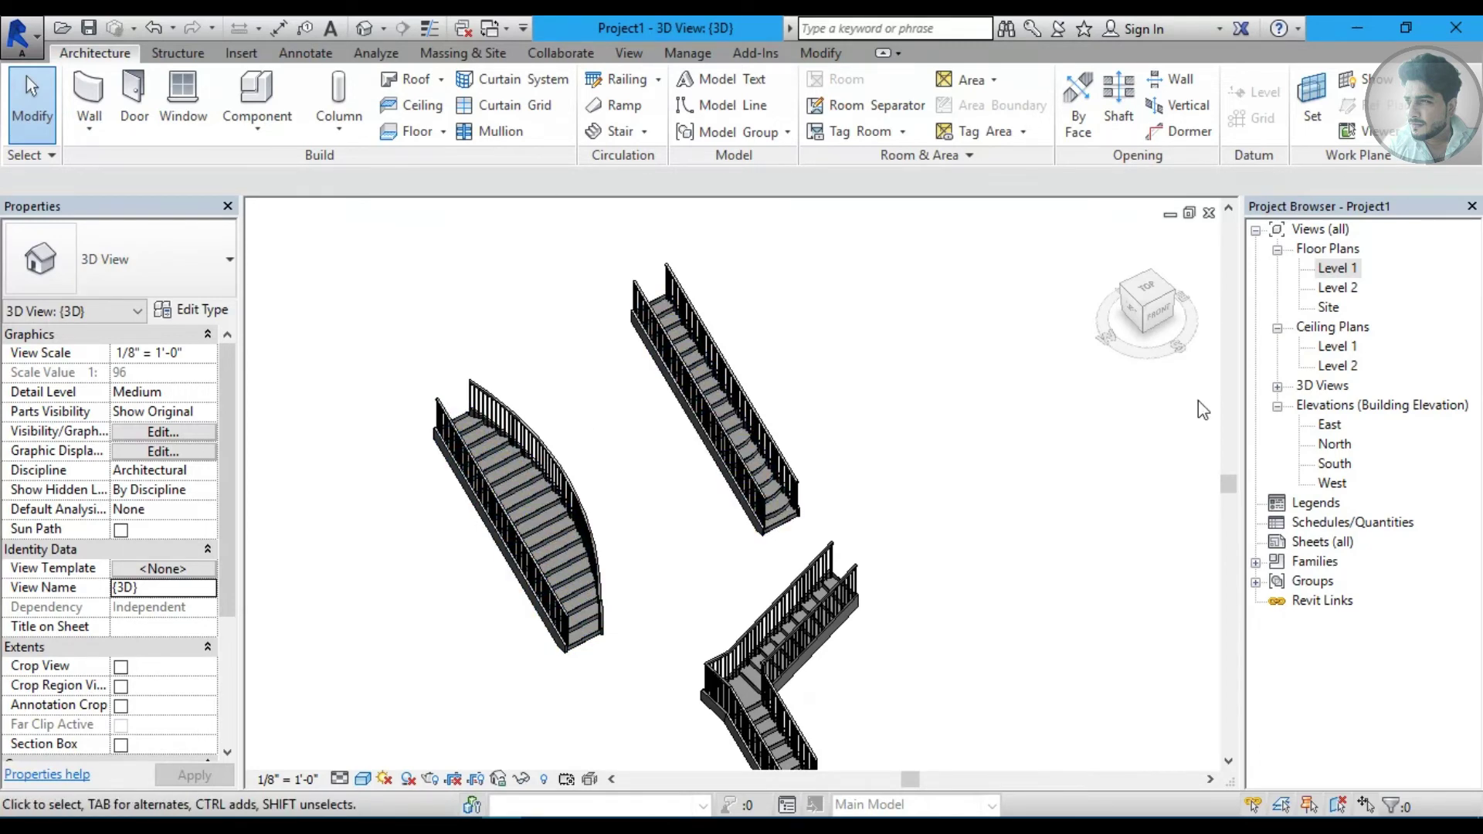
pyautogui.doubleClick(1337, 269)
pyautogui.moveTo(489, 401); pyautogui.dragTo(572, 443, button='middle')
pyautogui.click(497, 418)
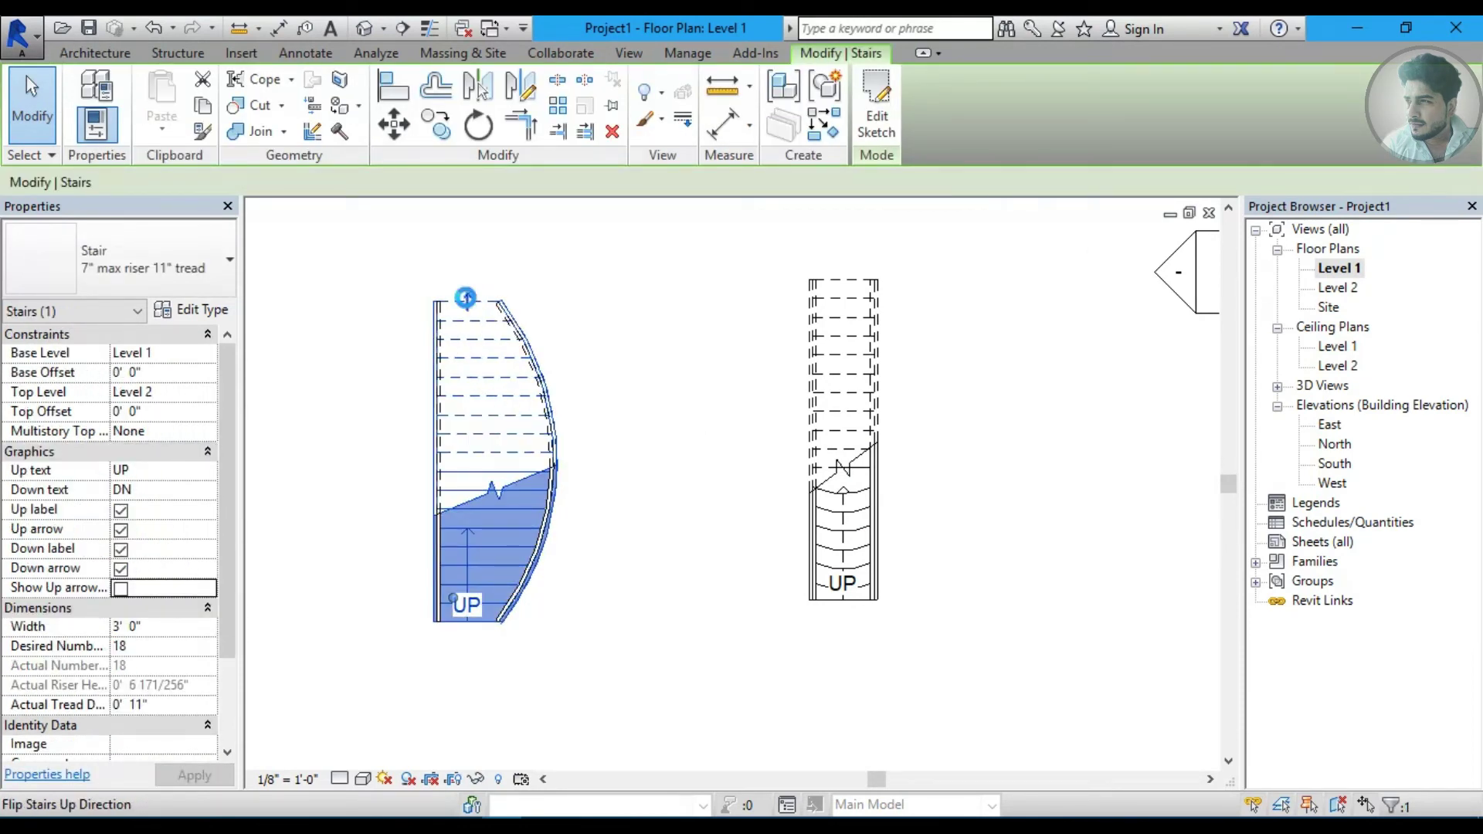
# Flip the curved stair's up direction, verify it in 3D, and return to Level 1.
pyautogui.click(466, 298)
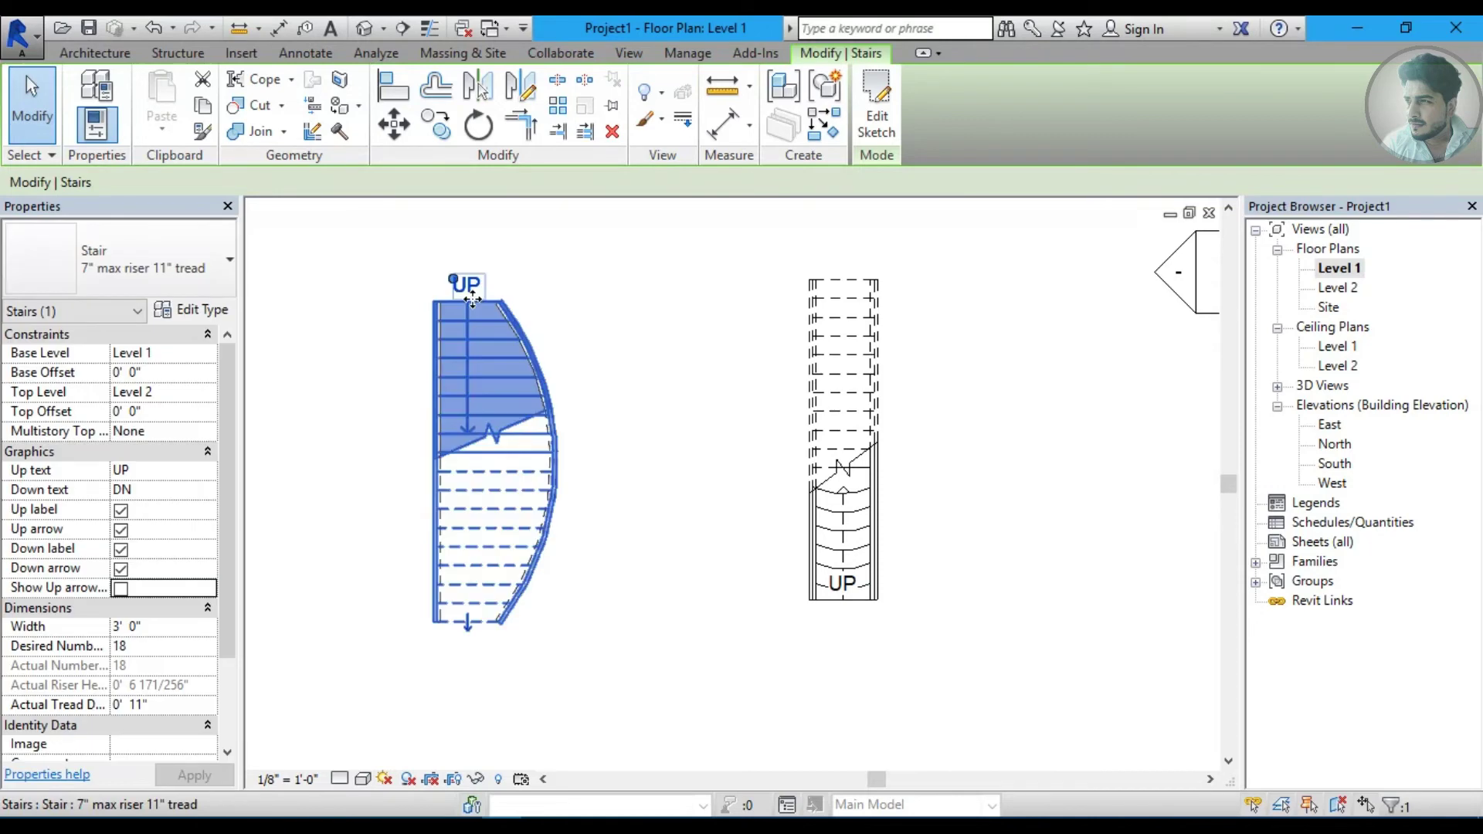
pyautogui.click(364, 28)
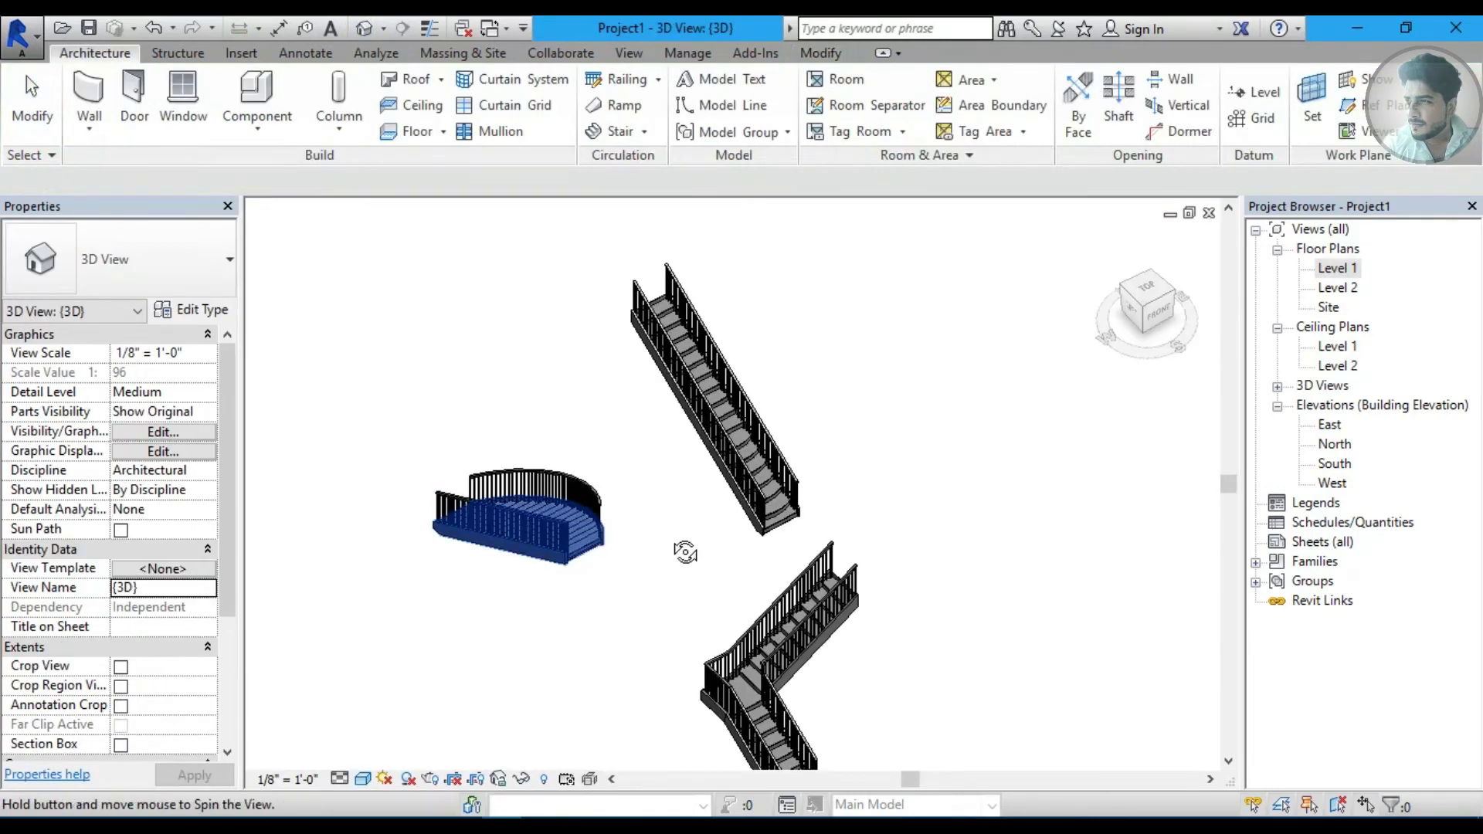
pyautogui.keyDown('shift'); pyautogui.moveTo(686, 552); pyautogui.dragTo(767, 509, button='middle'); pyautogui.keyUp('shift')
pyautogui.moveTo(646, 530); pyautogui.dragTo(845, 529, button='middle')
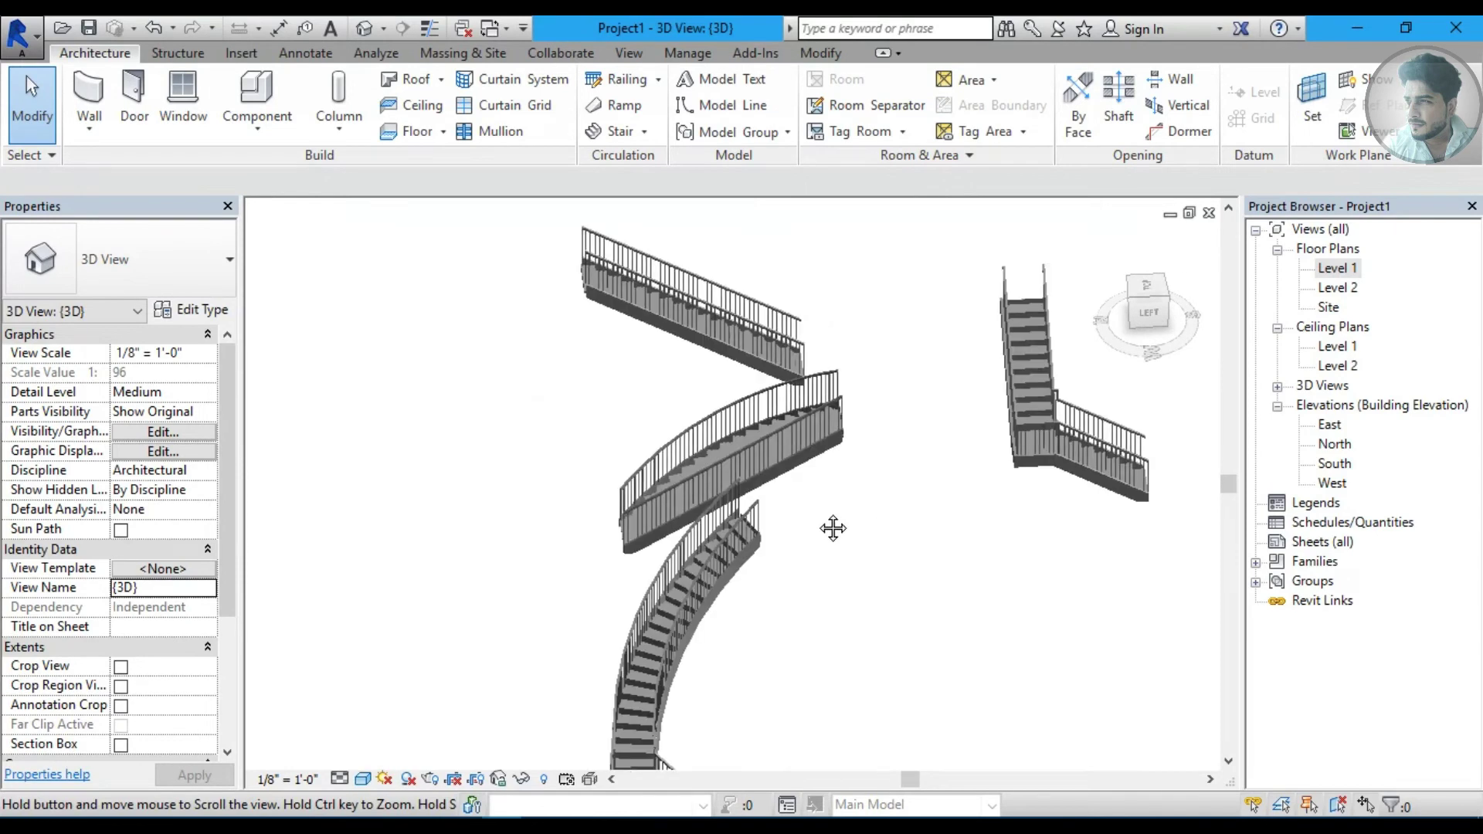
pyautogui.moveTo(685, 569); pyautogui.dragTo(741, 469, button='middle')
pyautogui.moveTo(730, 523); pyautogui.dragTo(686, 471, button='middle')
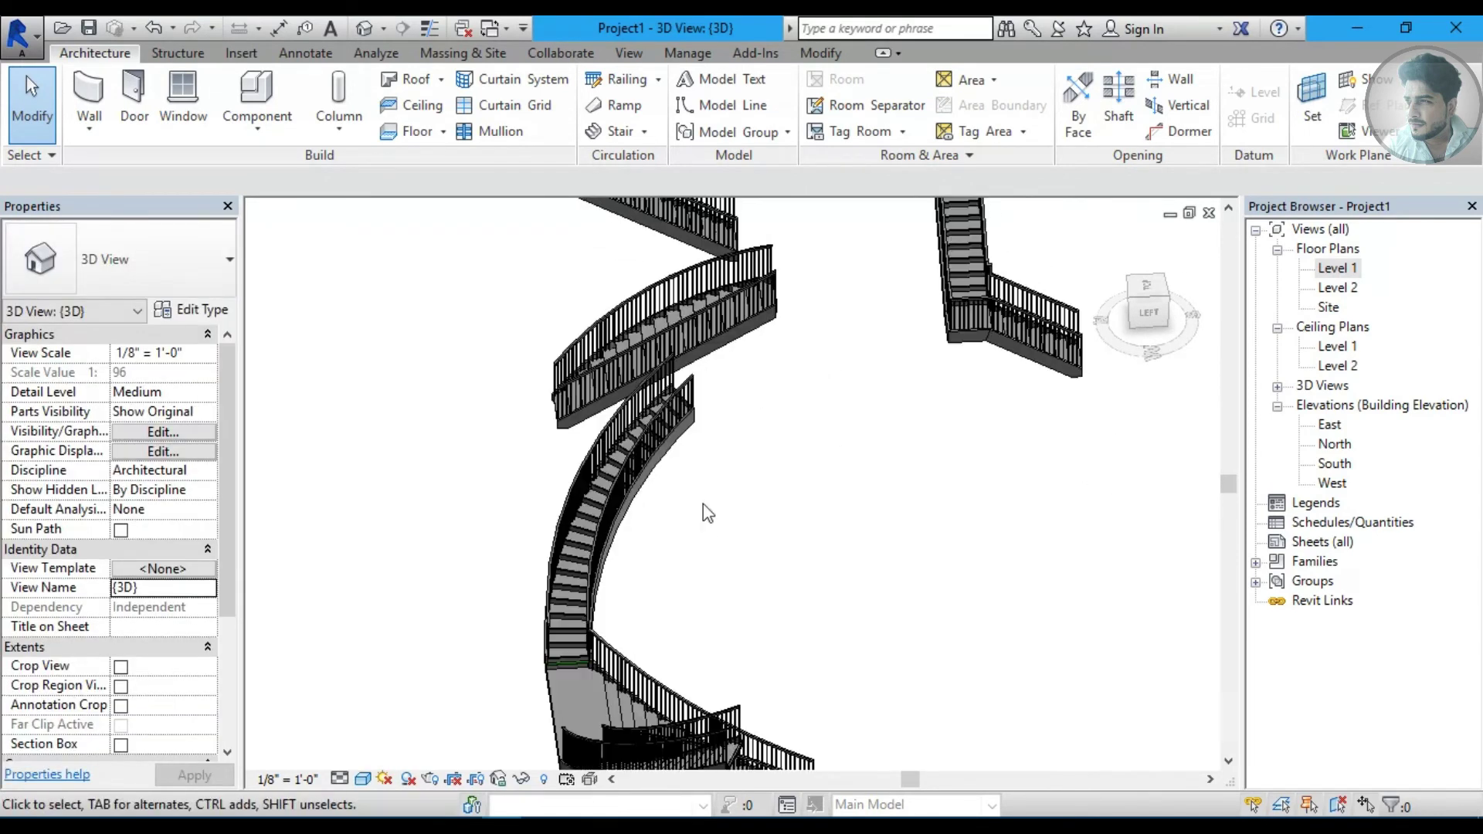
pyautogui.doubleClick(1339, 275)
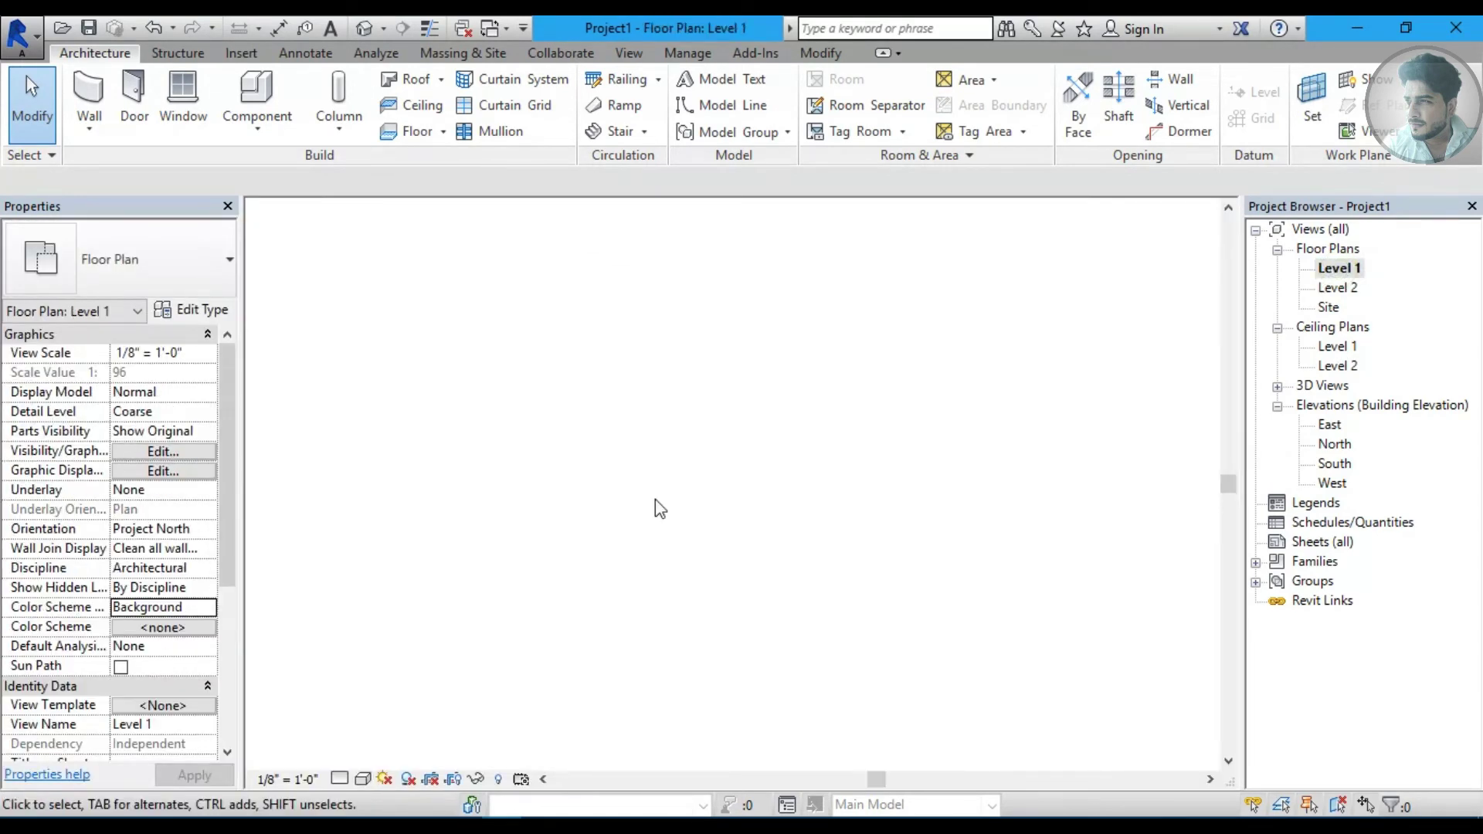
pyautogui.moveTo(693, 506)
pyautogui.mouseDown(button='middle')
pyautogui.moveTo(778, 460)
pyautogui.moveTo(921, 452)
pyautogui.mouseUp(button='middle')
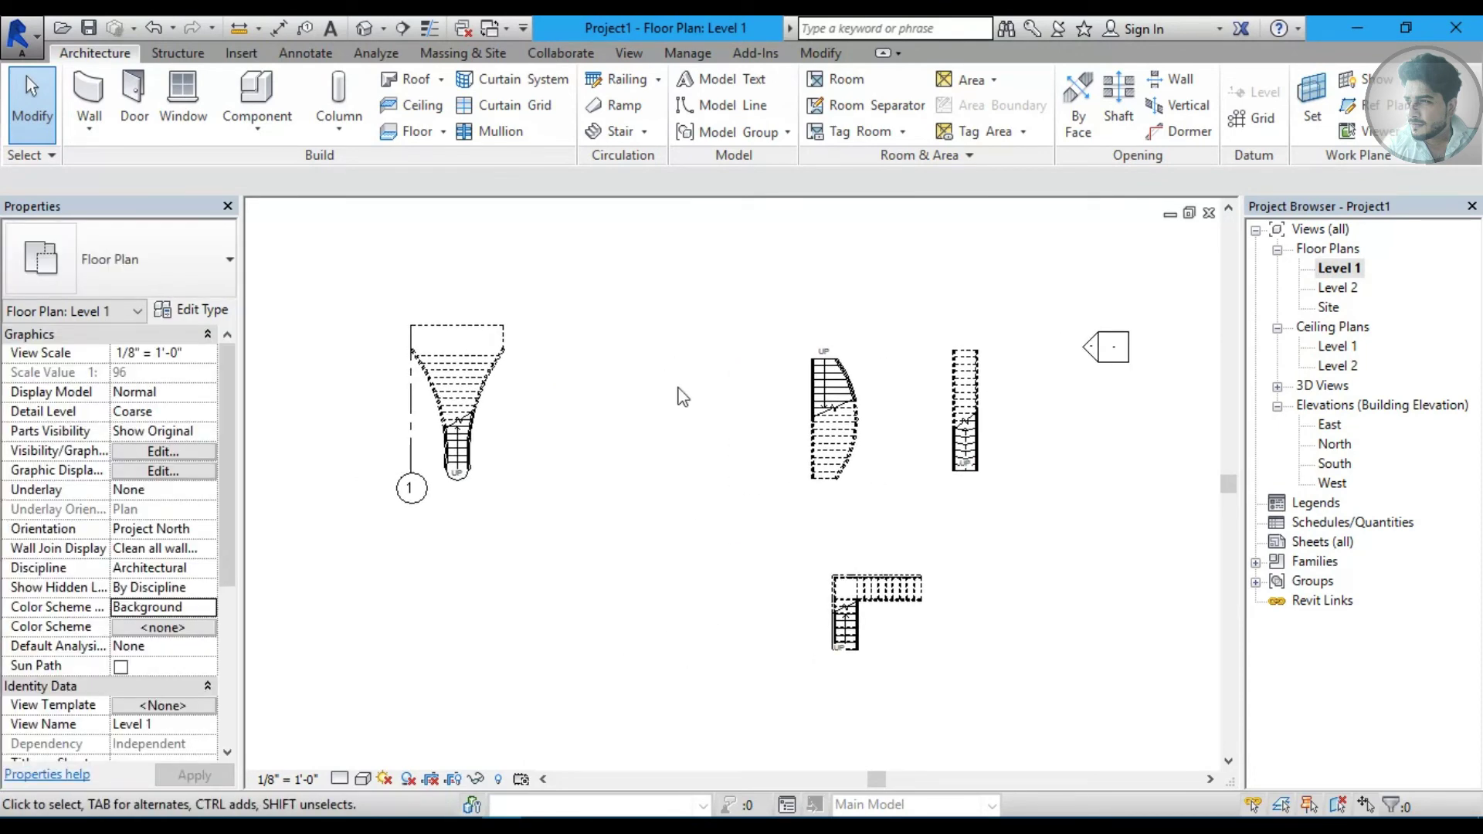
# Start a sketched stair with a centre-ends arc run, then cancel the first attempt.
pyautogui.click(643, 132)
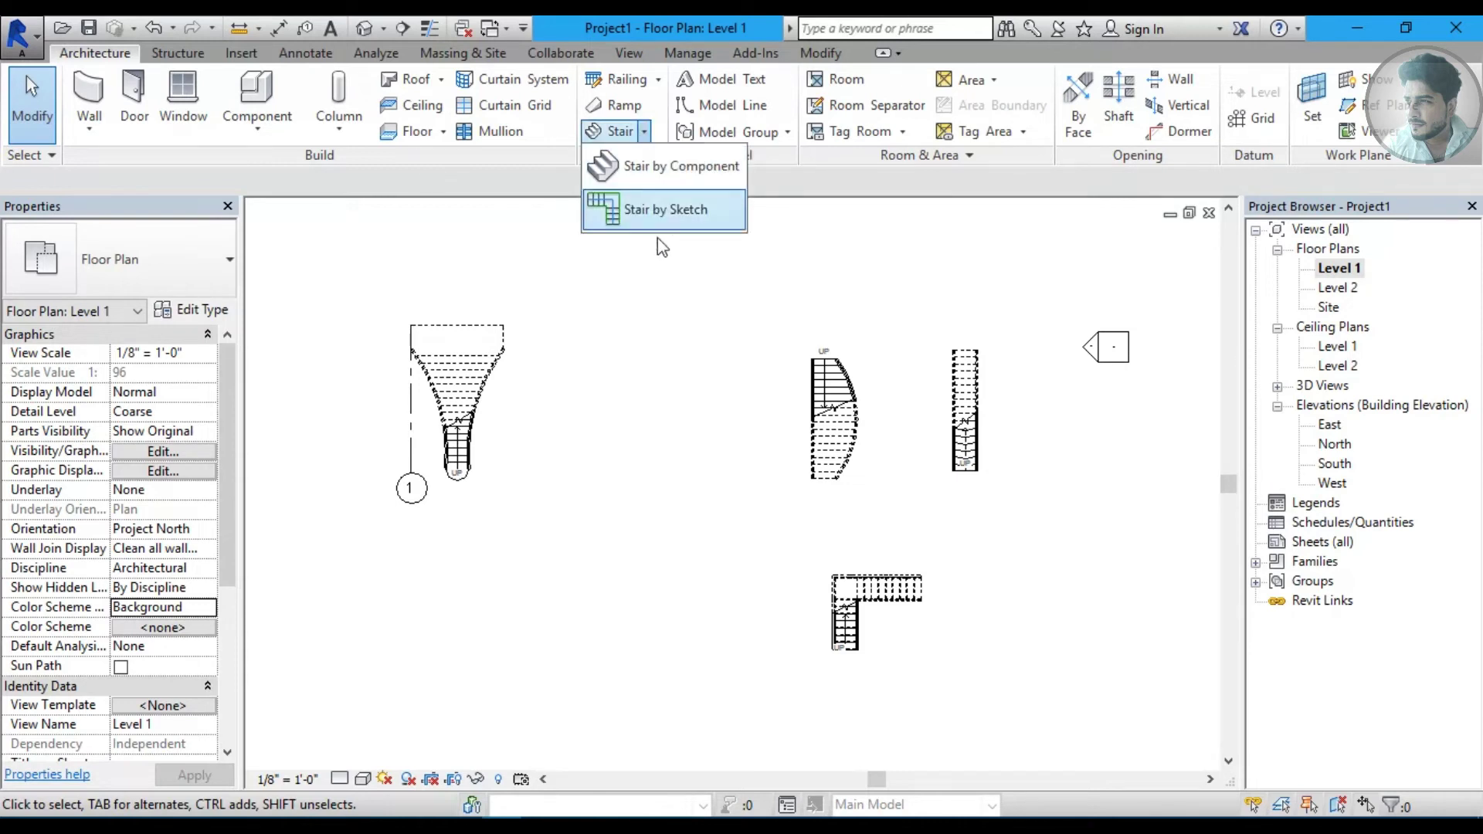
pyautogui.click(666, 213)
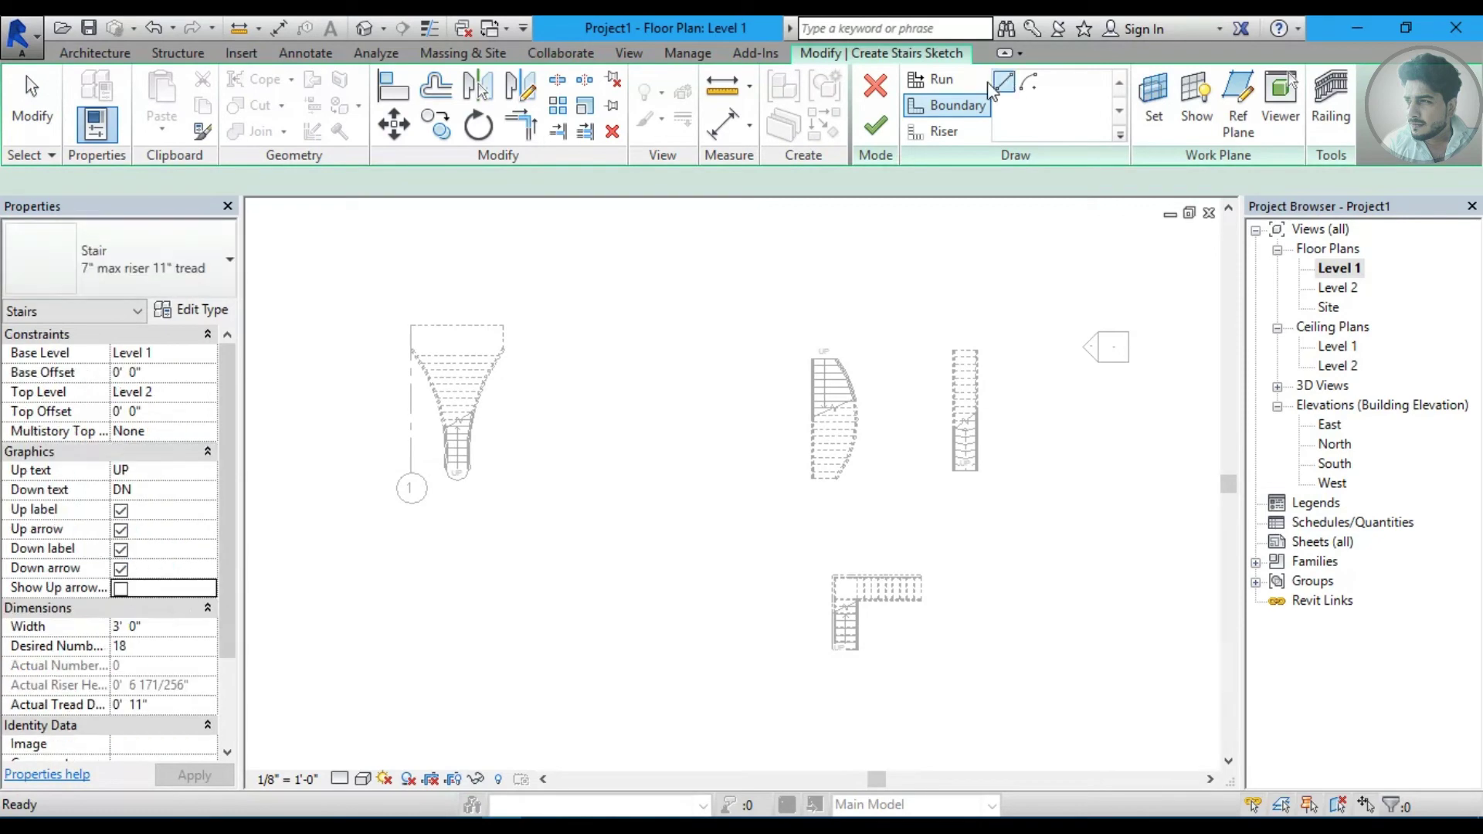
pyautogui.click(1030, 82)
pyautogui.moveTo(726, 443); pyautogui.dragTo(781, 249, button='middle')
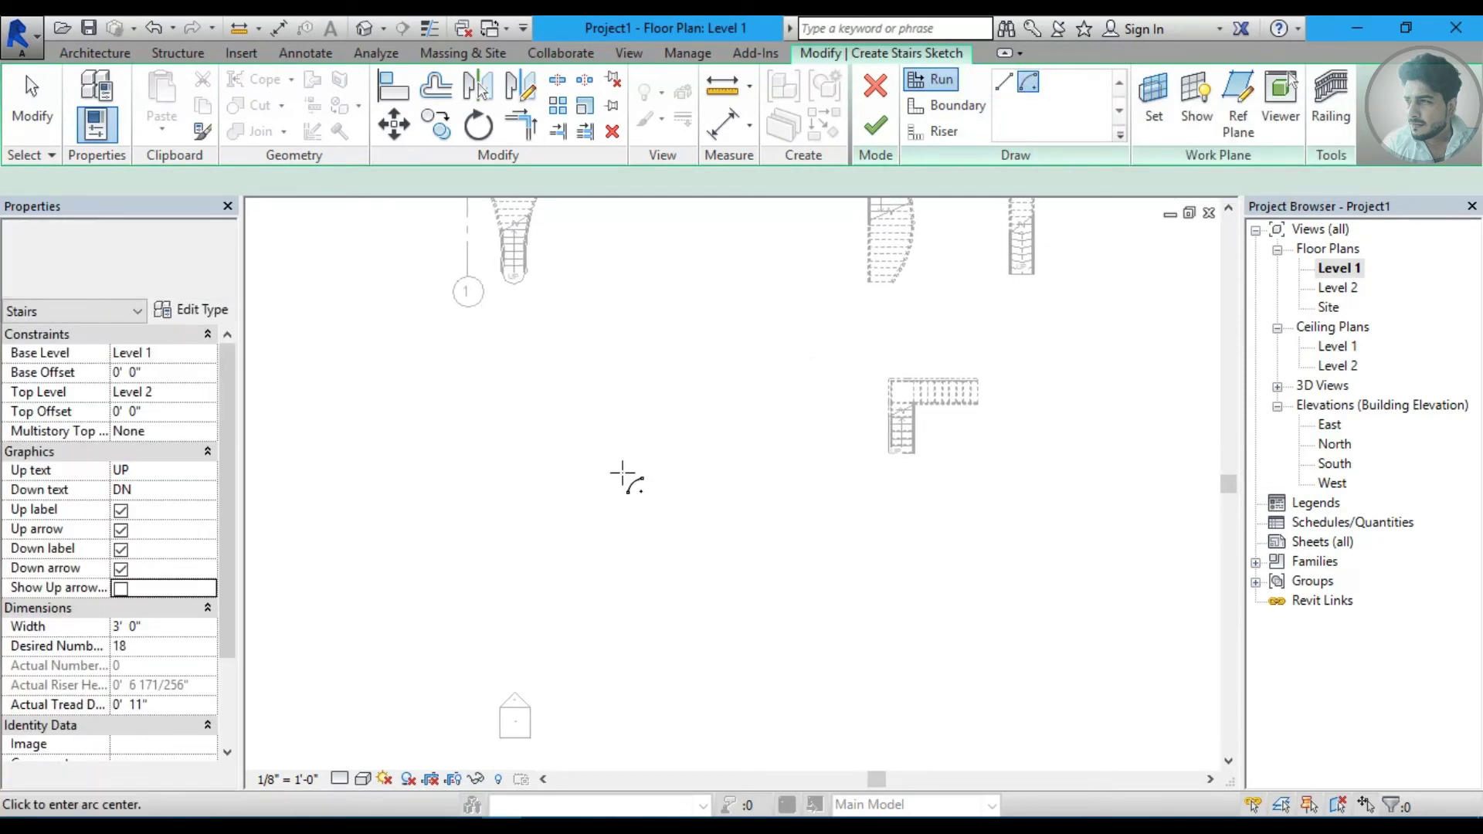
pyautogui.click(610, 470)
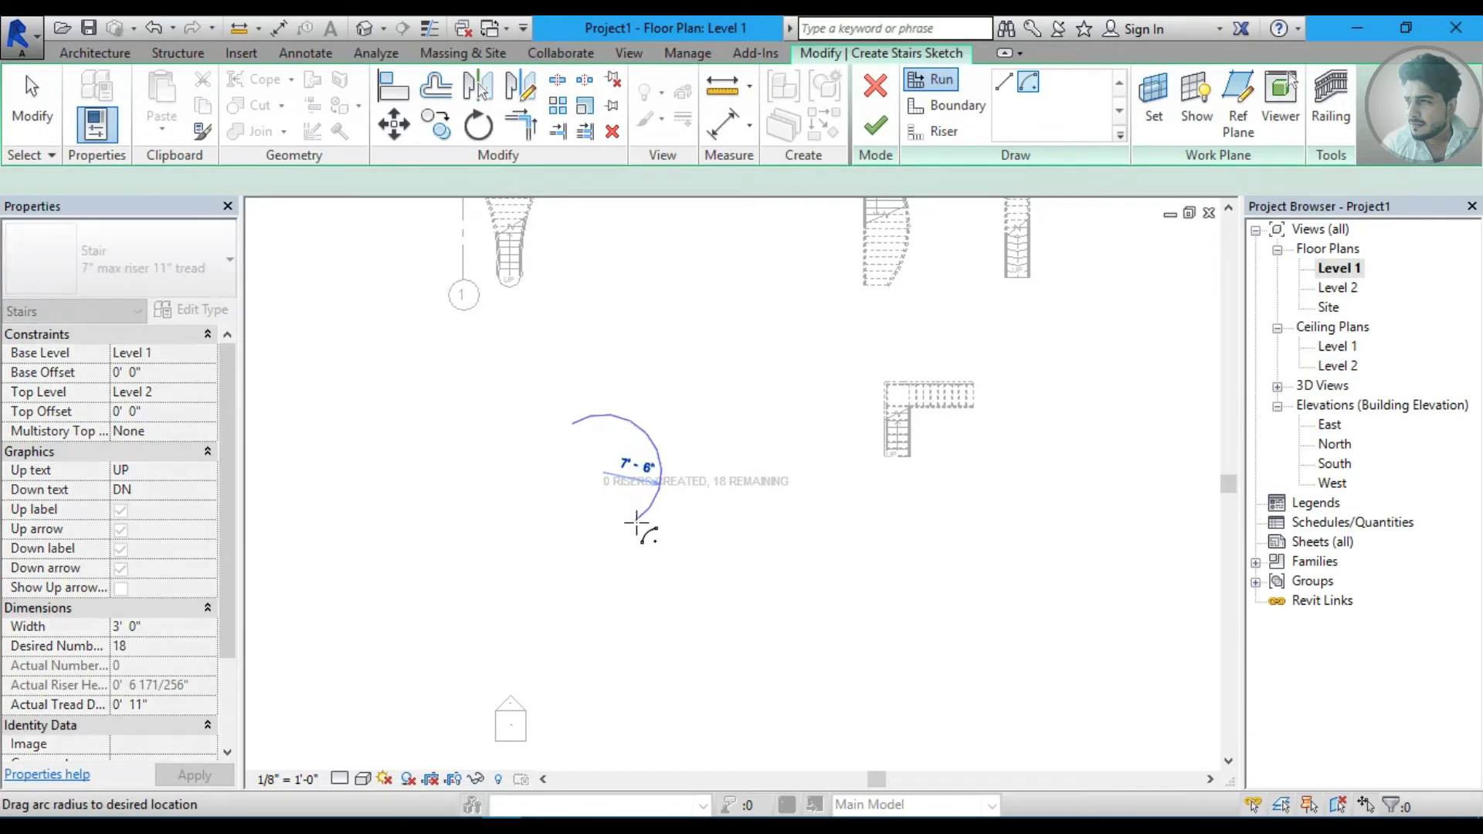
pyautogui.click(636, 522)
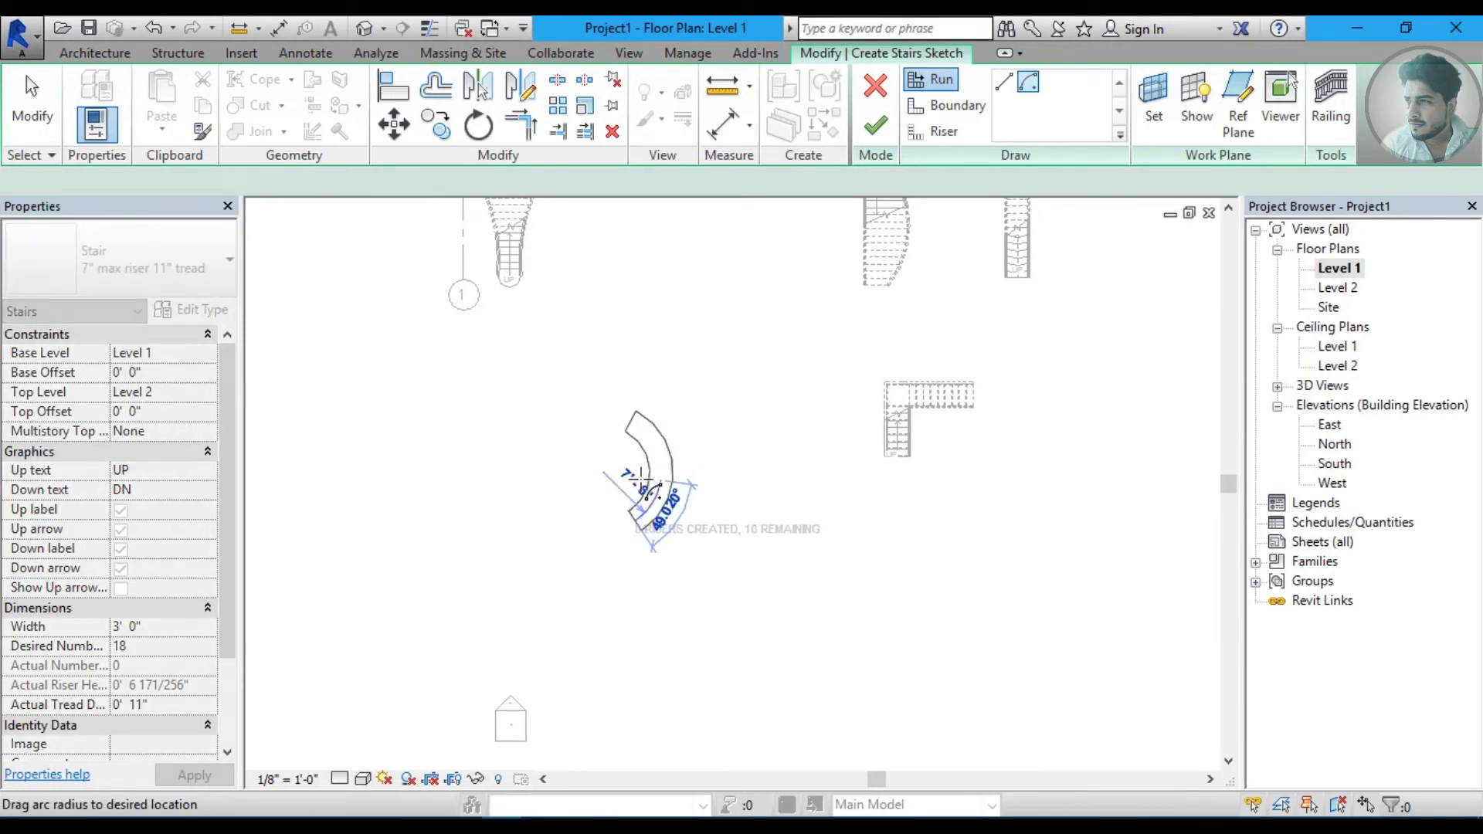
pyautogui.scroll(1, 630, 486)
pyautogui.scroll(1, 632, 493)
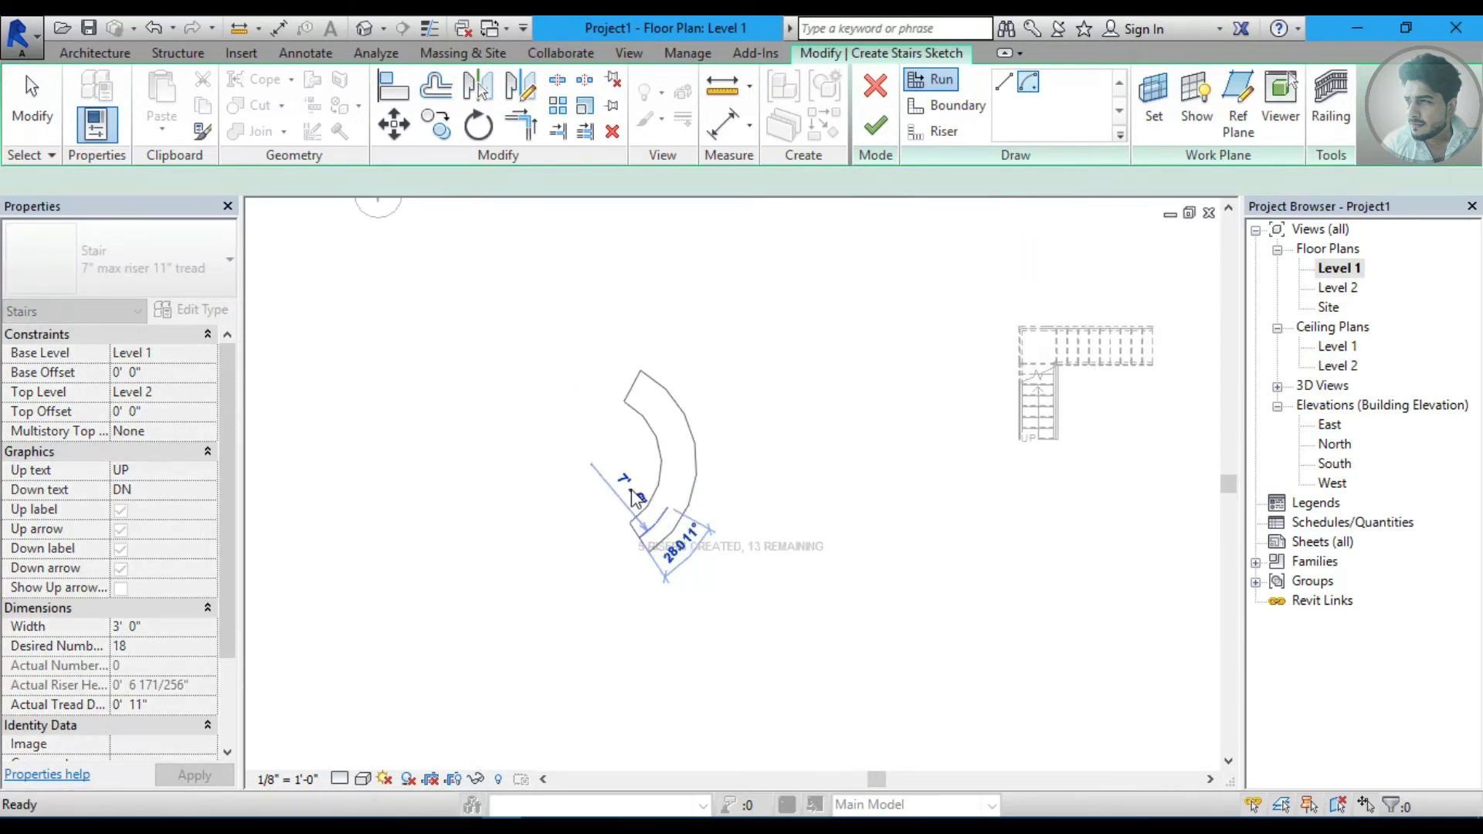
pyautogui.press('Escape')
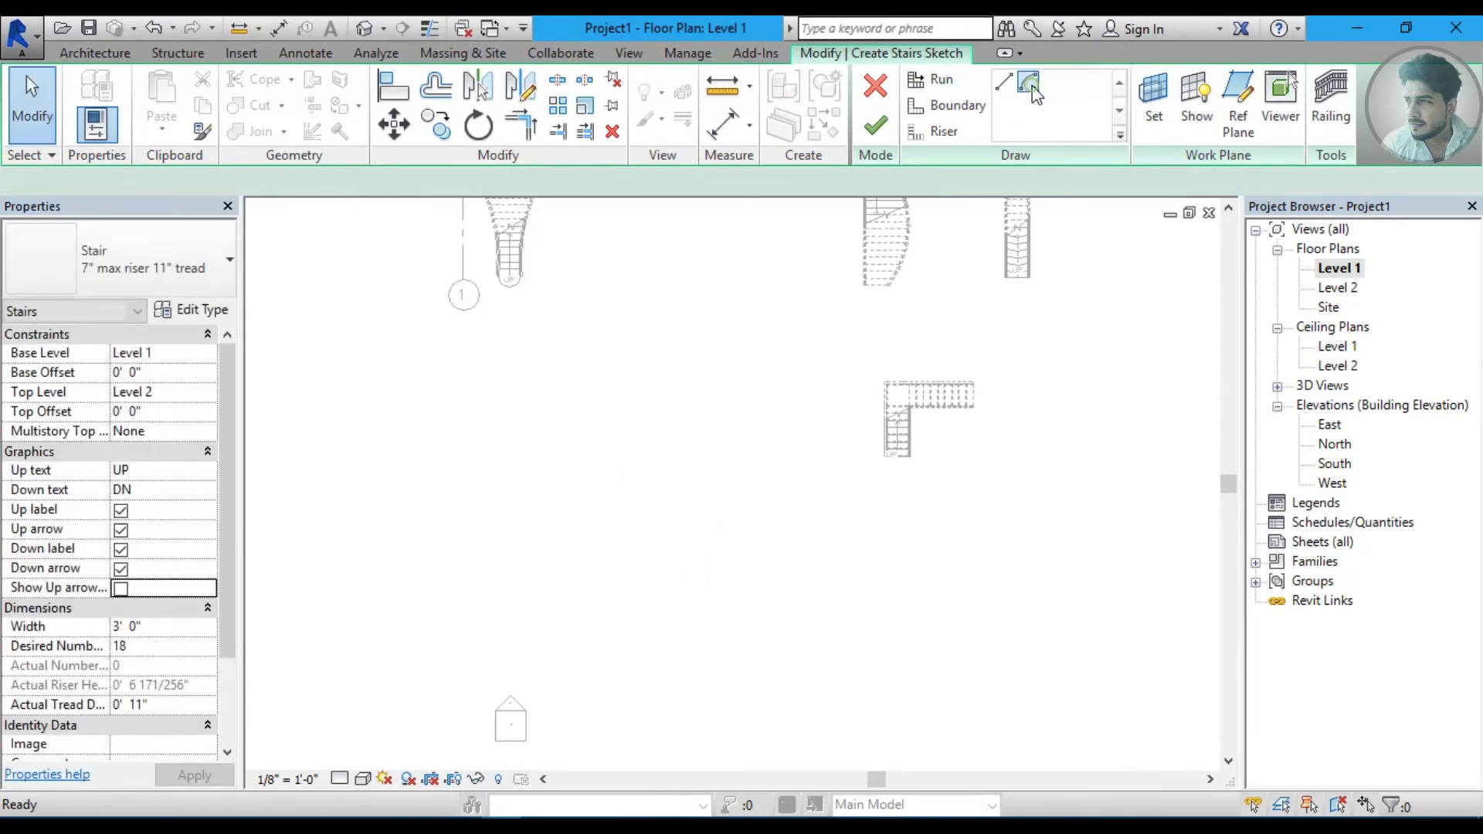
# Draw an 18-riser spiral run from a new centre and finish the stair.
pyautogui.click(631, 489)
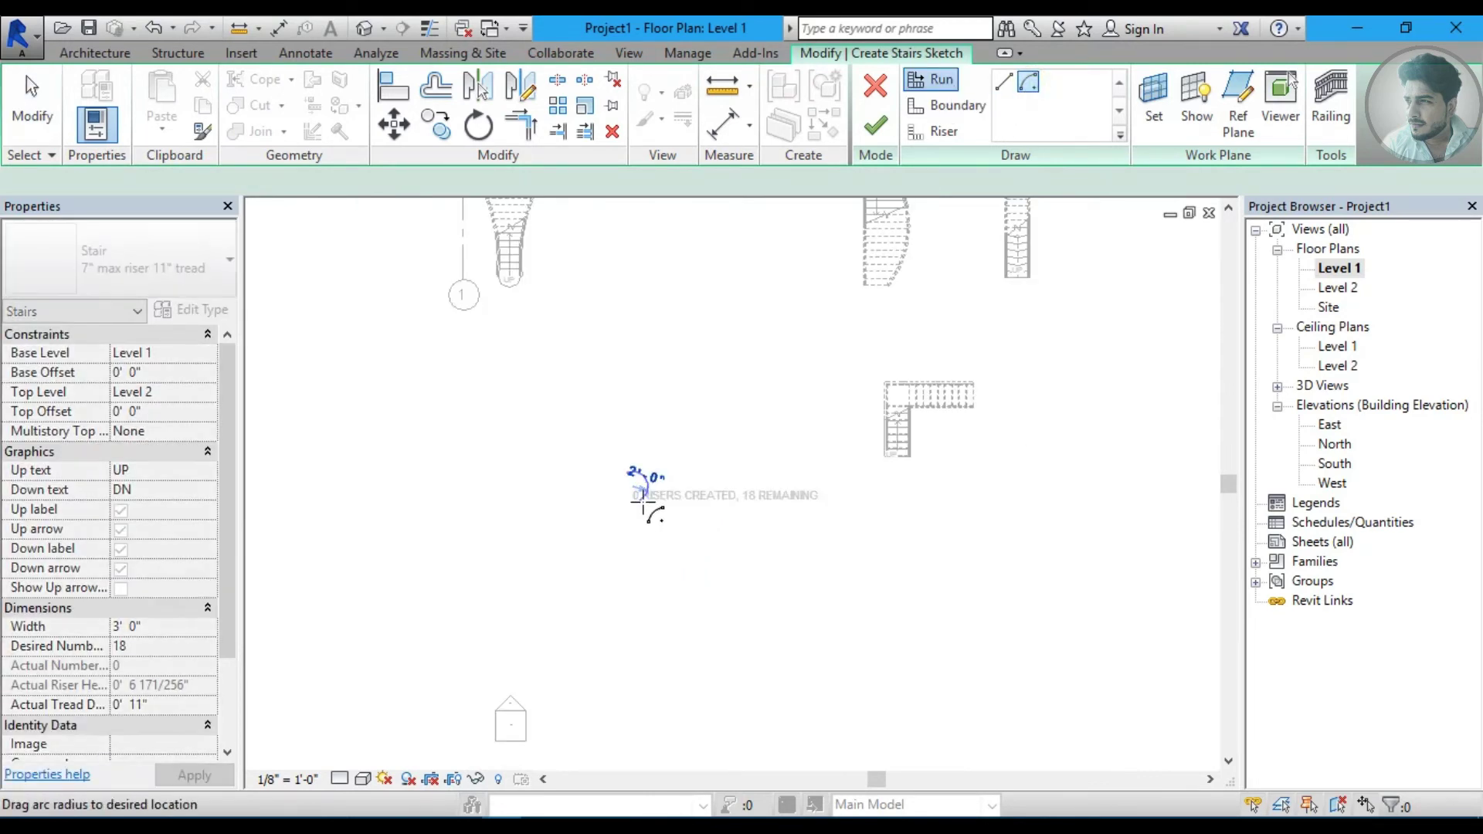
pyautogui.scroll(2, 647, 502)
pyautogui.click(652, 514)
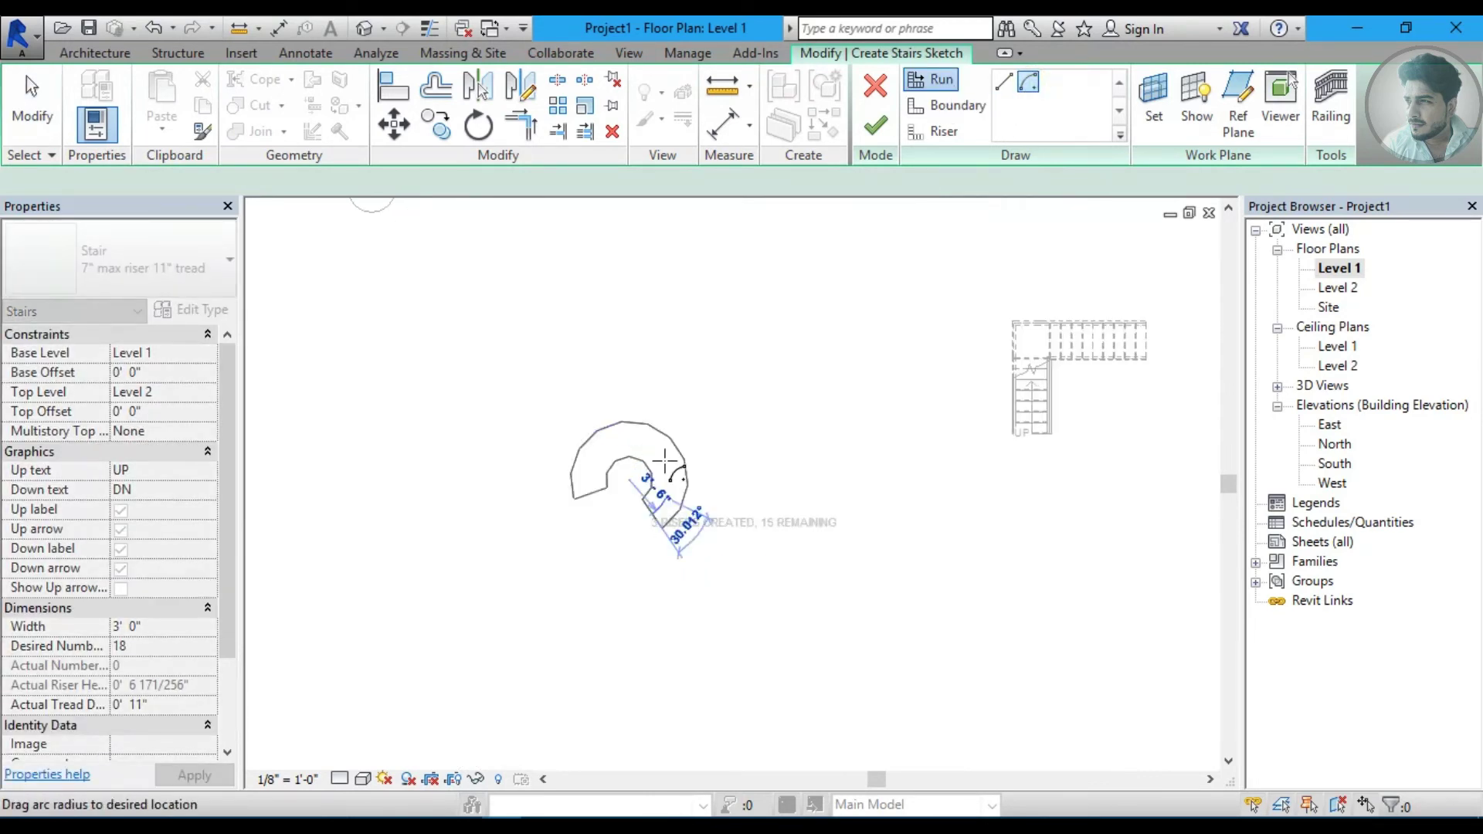
pyautogui.click(591, 511)
pyautogui.click(875, 126)
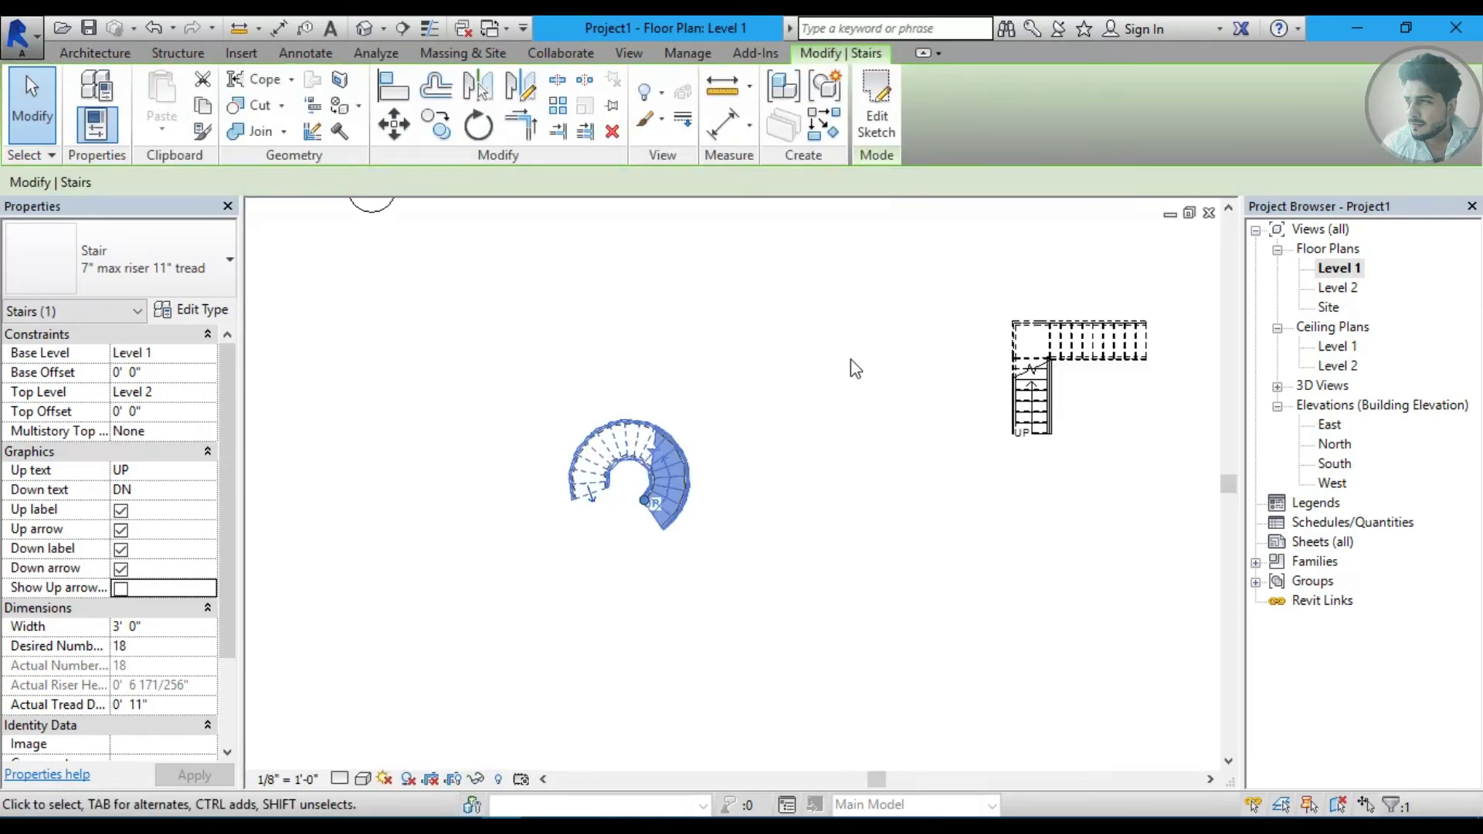
pyautogui.click(705, 364)
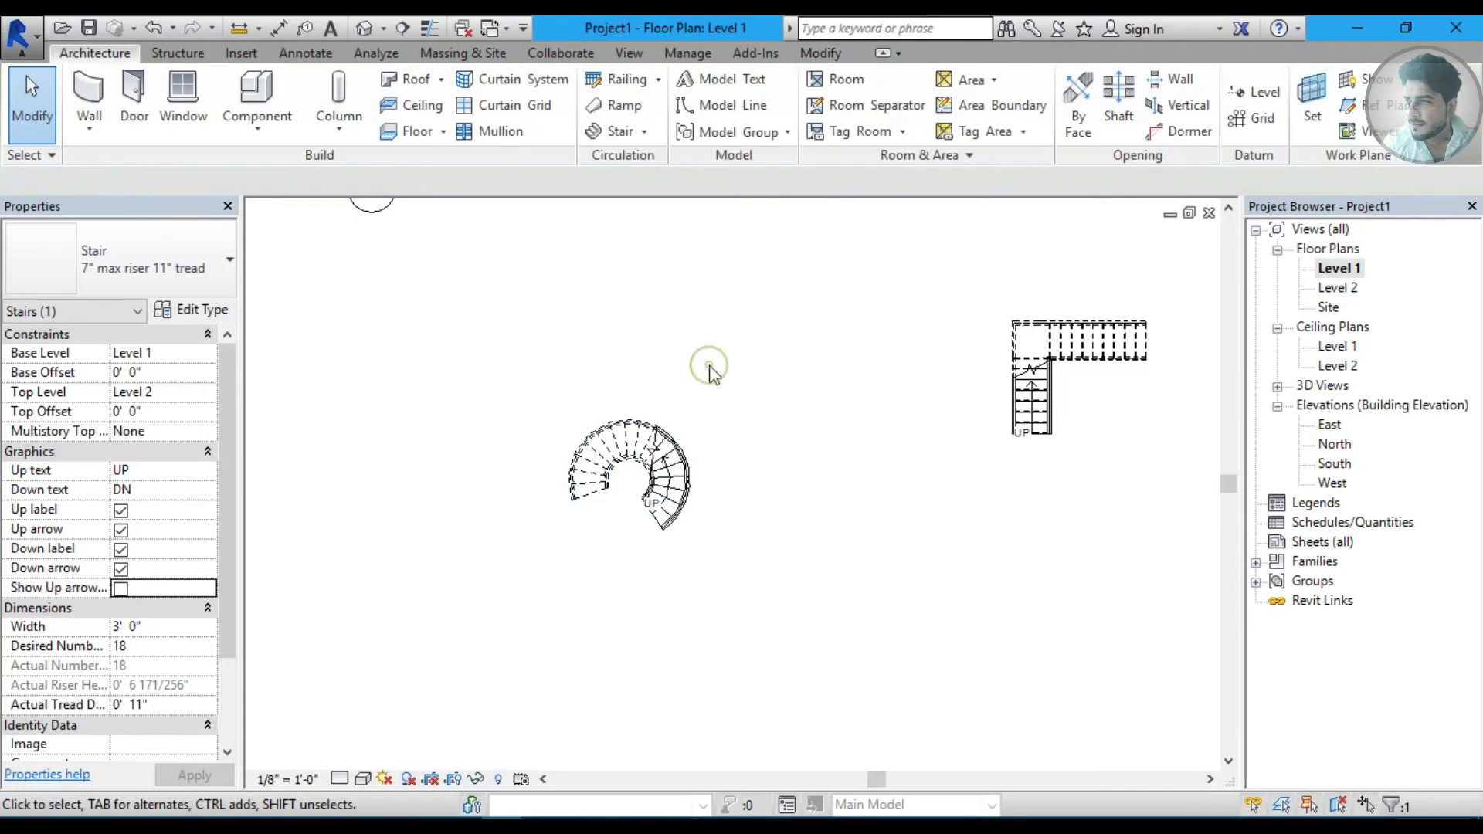
pyautogui.moveTo(705, 364); pyautogui.dragTo(708, 547, button='middle')
pyautogui.moveTo(679, 479); pyautogui.dragTo(356, 564, button='middle')
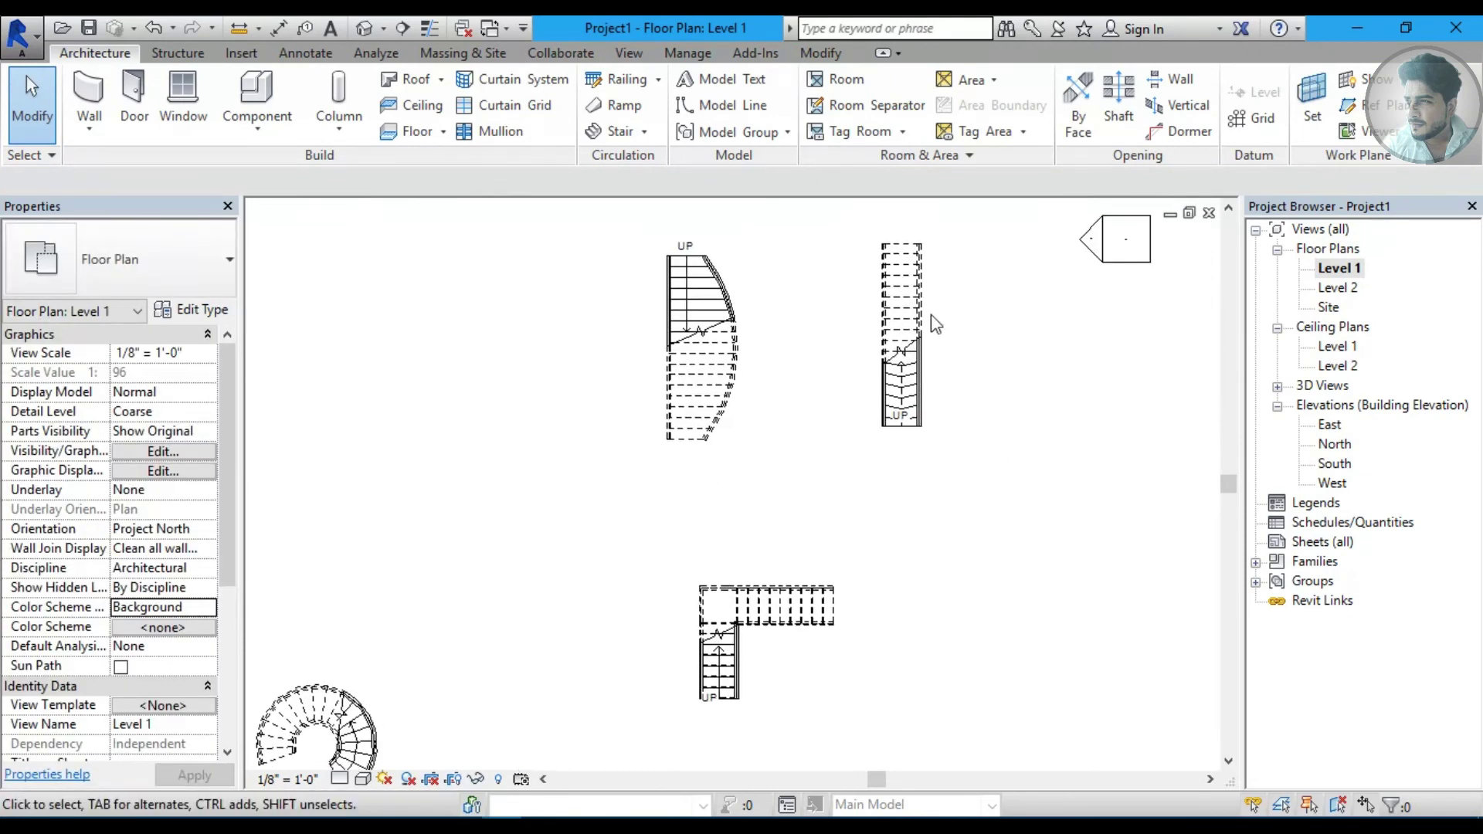
pyautogui.click(910, 296)
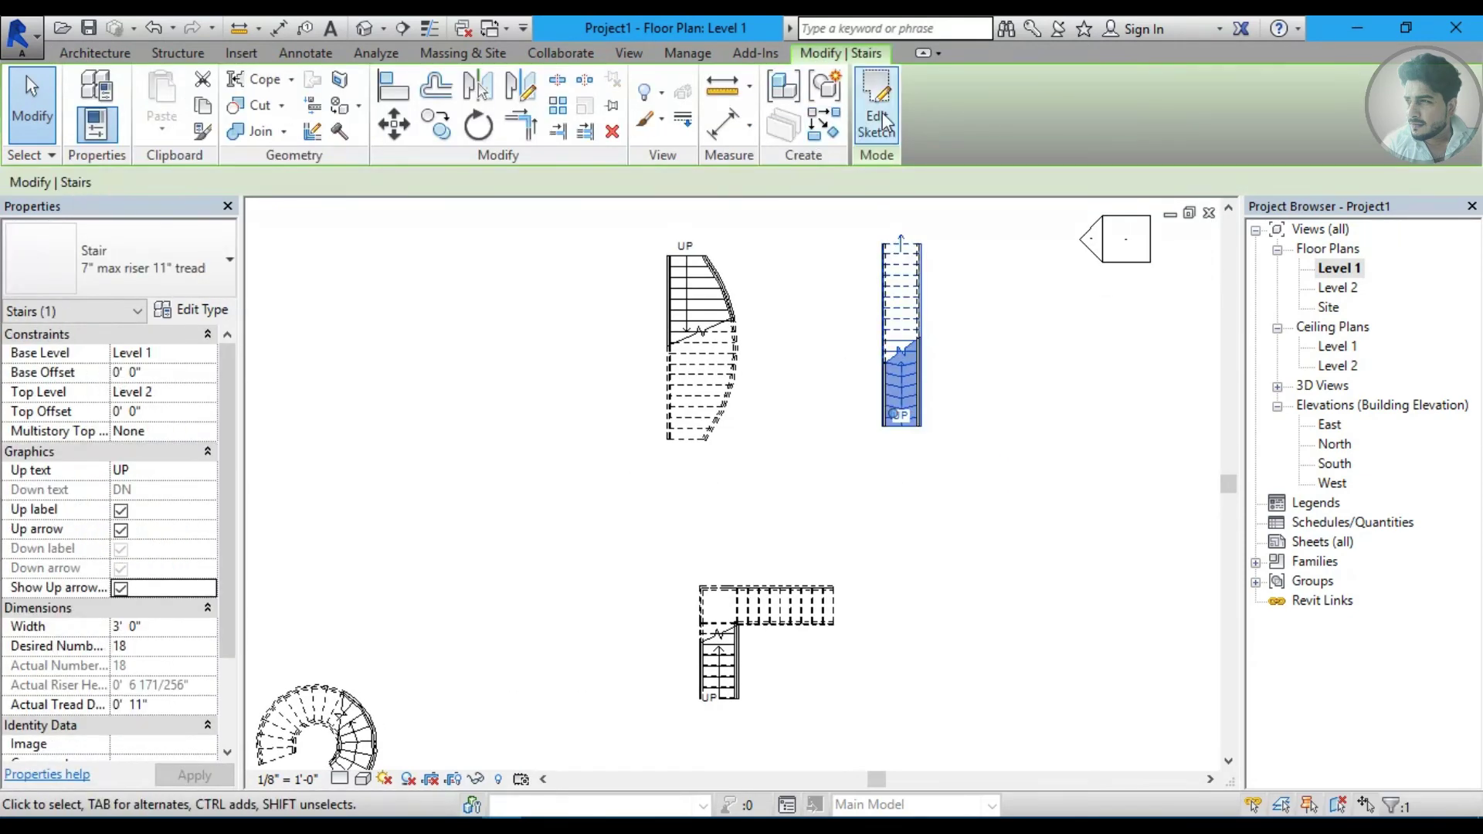
pyautogui.click(882, 113)
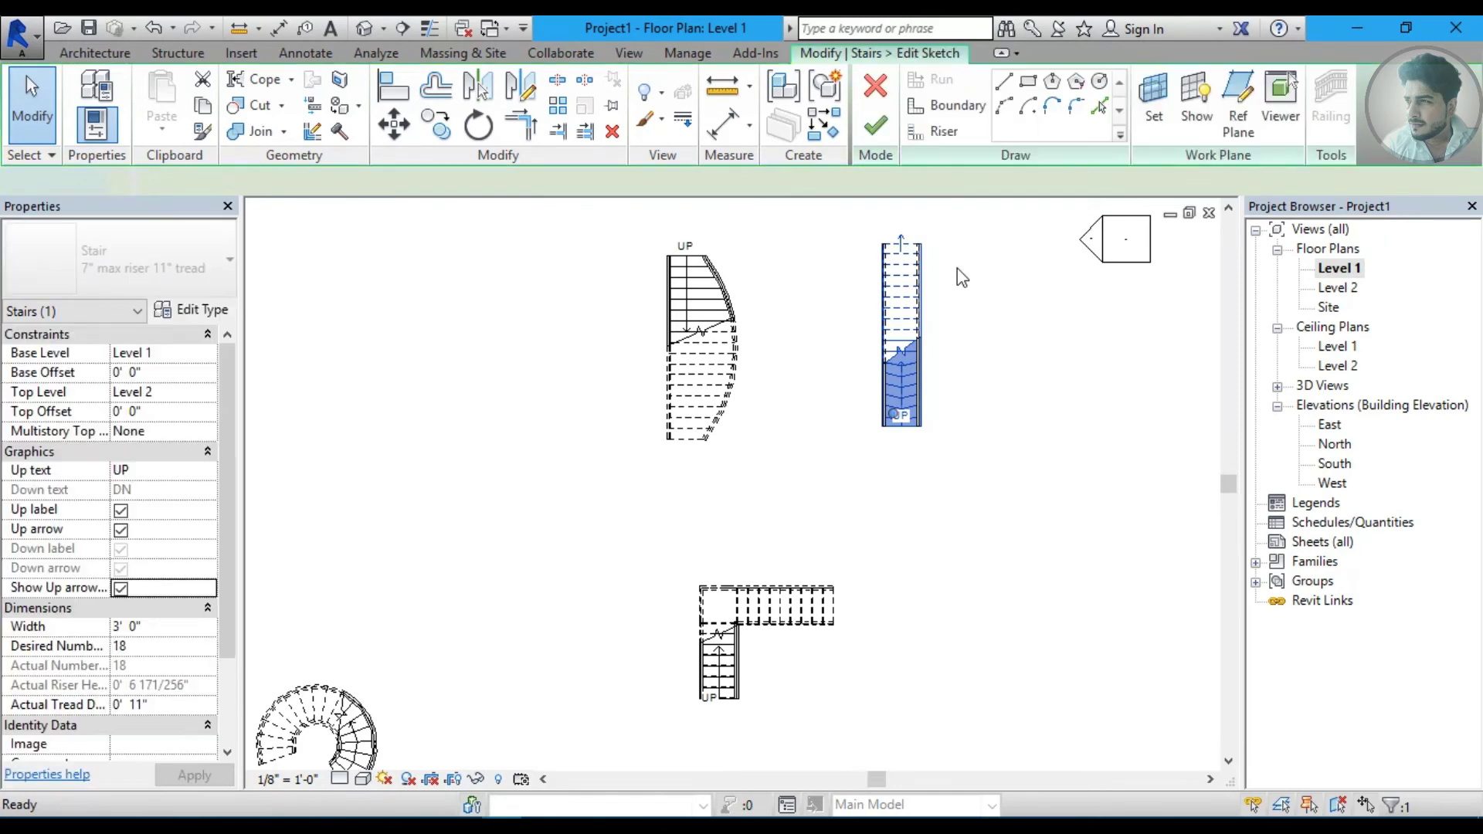
pyautogui.scroll(2, 905, 295)
pyautogui.click(898, 301)
pyautogui.scroll(-1, 971, 280)
pyautogui.click(933, 414)
pyautogui.moveTo(934, 414)
pyautogui.mouseDown(button='middle')
pyautogui.moveTo(851, 471)
pyautogui.moveTo(805, 468)
pyautogui.mouseUp(button='middle')
pyautogui.moveTo(811, 462); pyautogui.dragTo(808, 375)
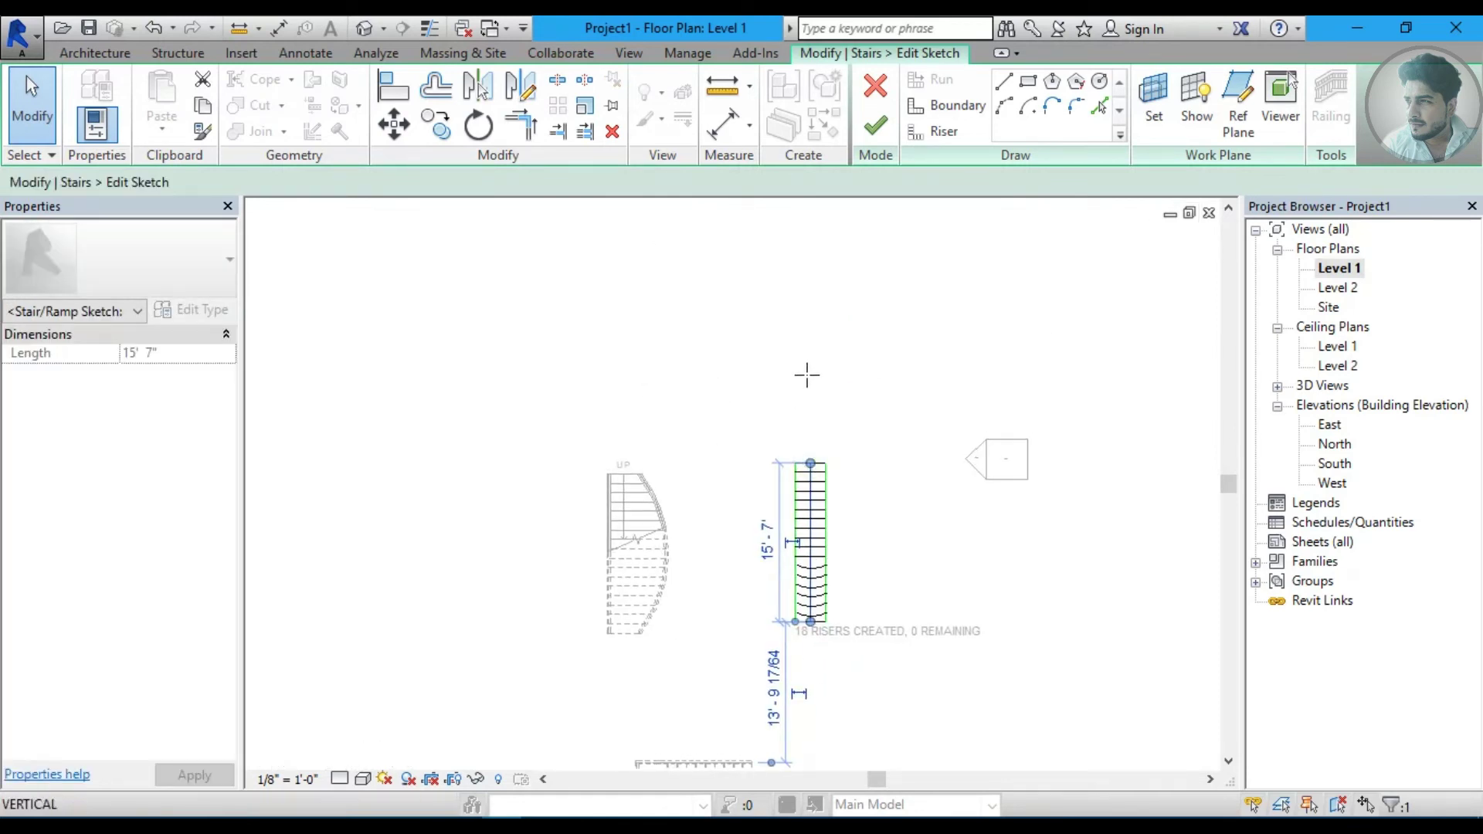
pyautogui.moveTo(804, 270); pyautogui.dragTo(807, 268)
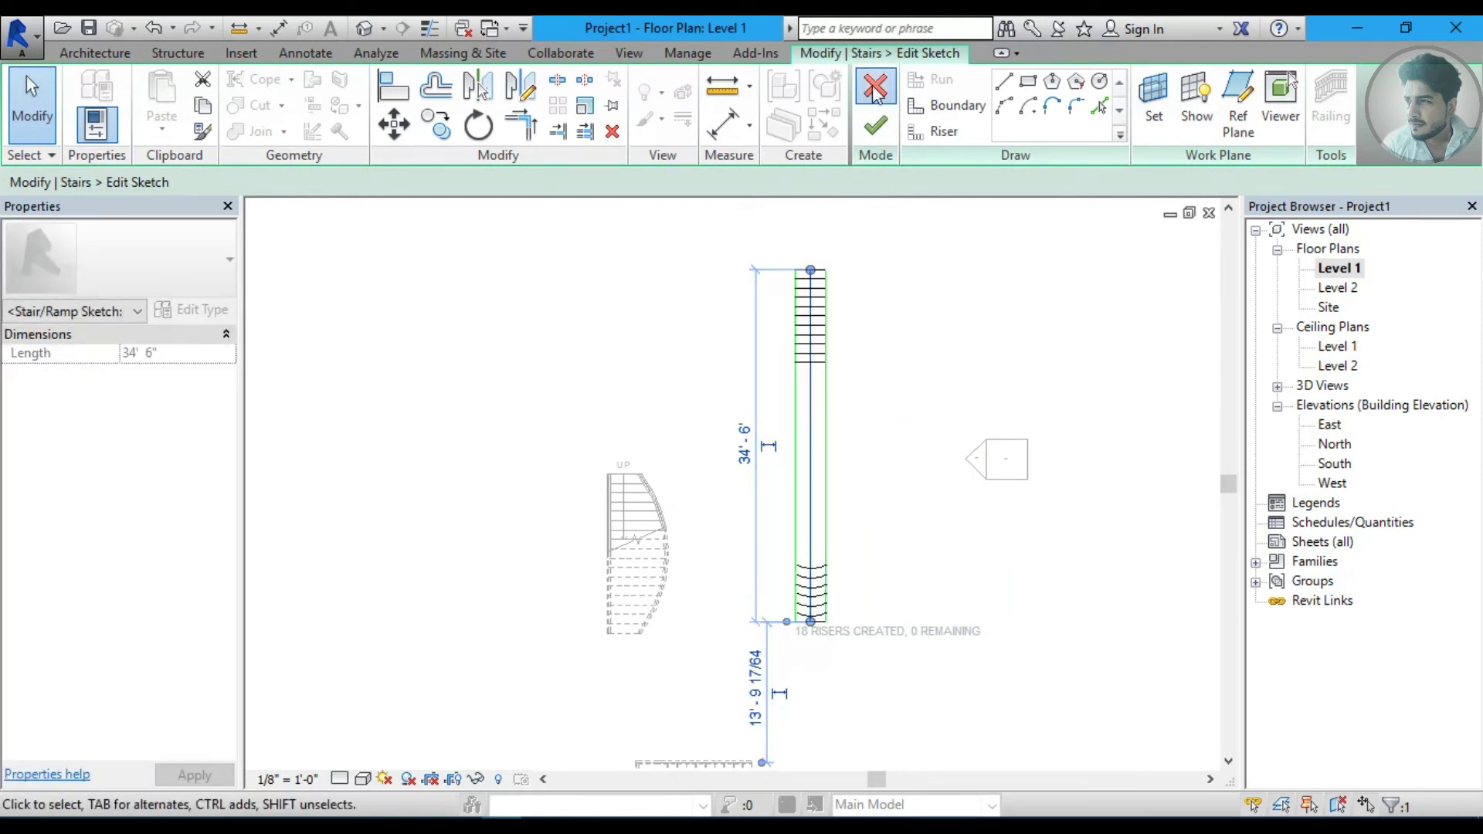
pyautogui.press('Escape')
pyautogui.click(796, 439)
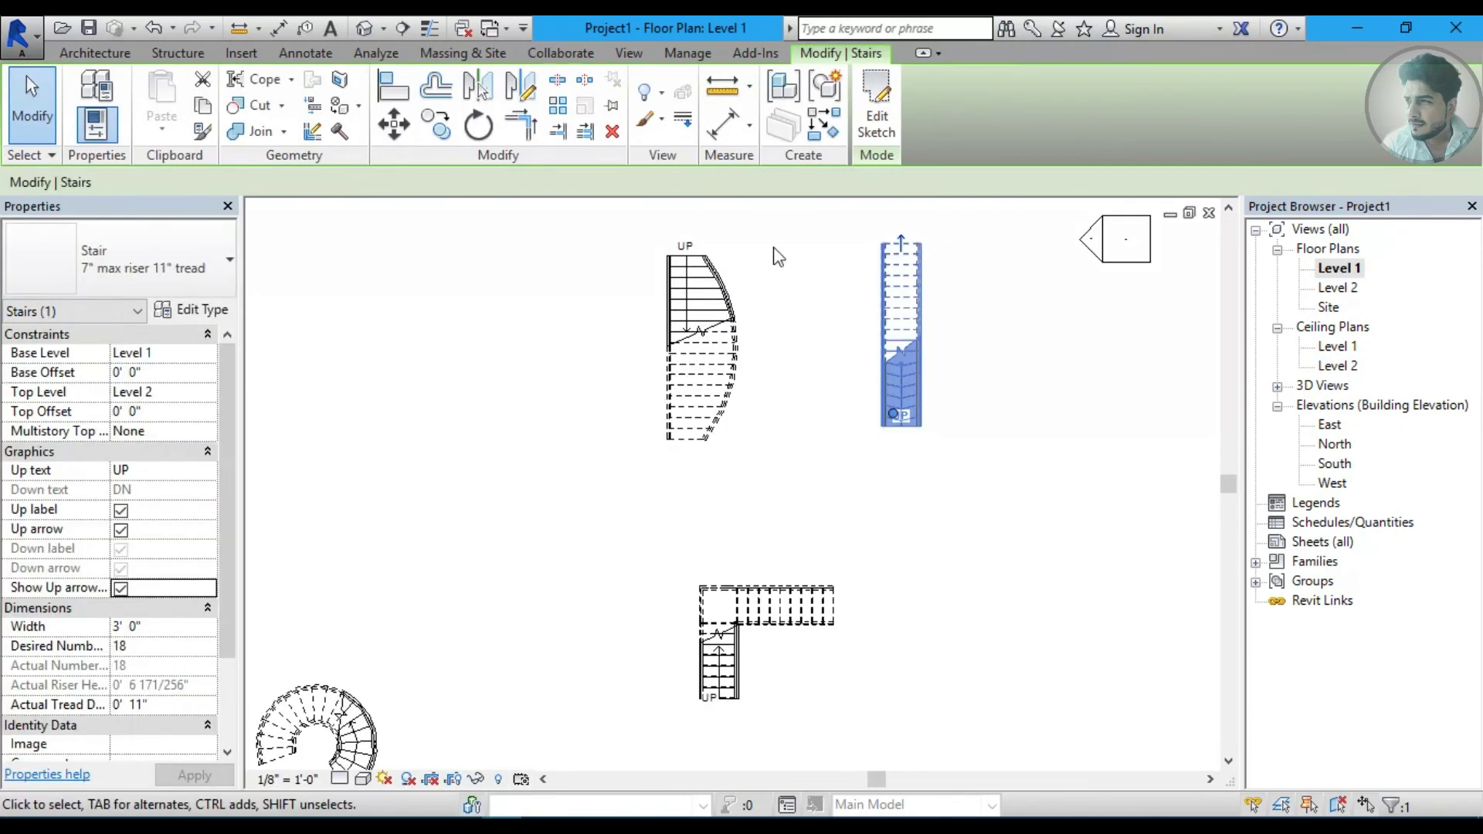
pyautogui.press('Escape')
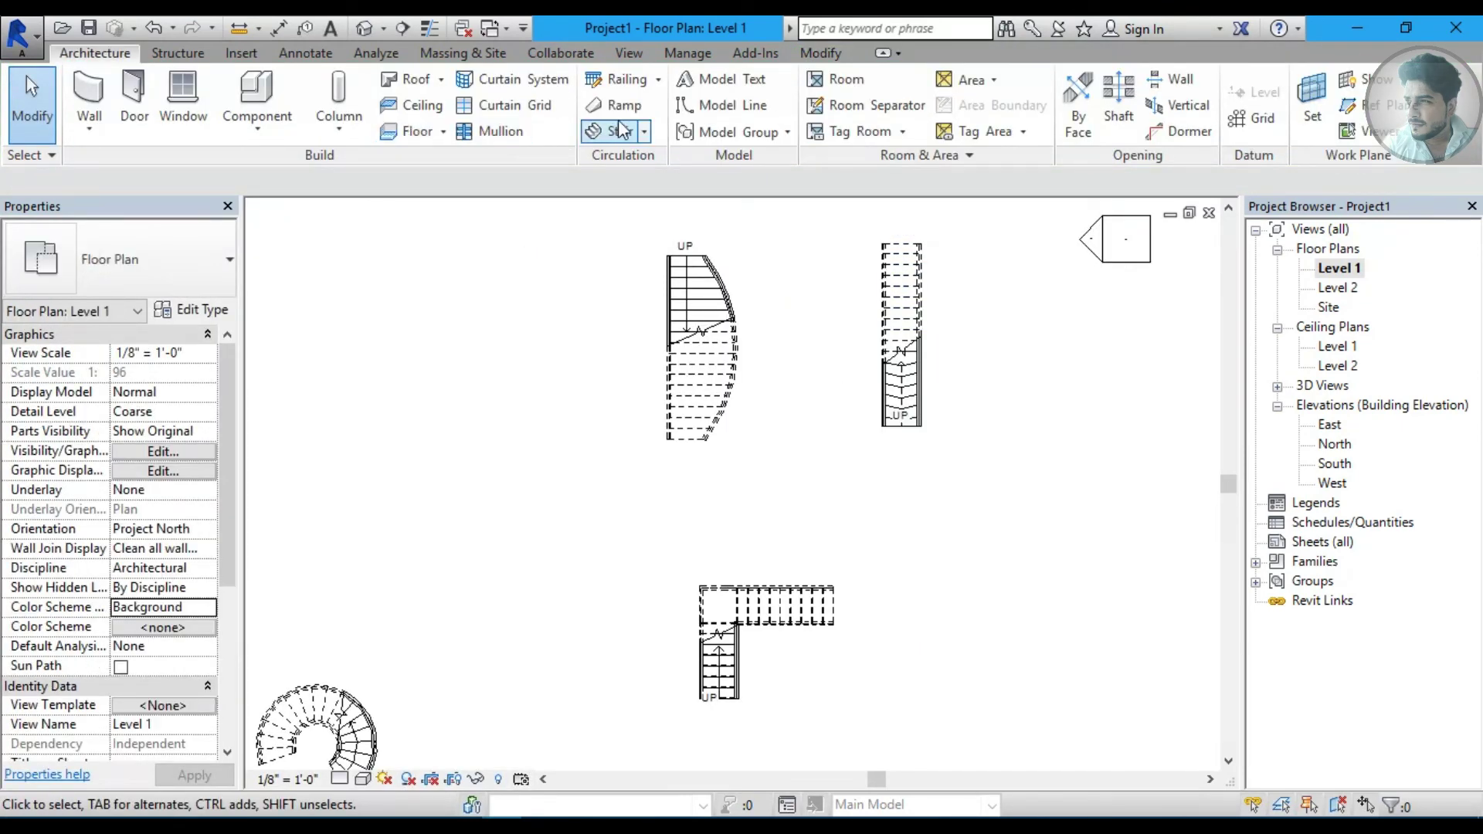
# Sketch a new 18-riser straight stair run in empty space on Level 1.
pyautogui.click(620, 133)
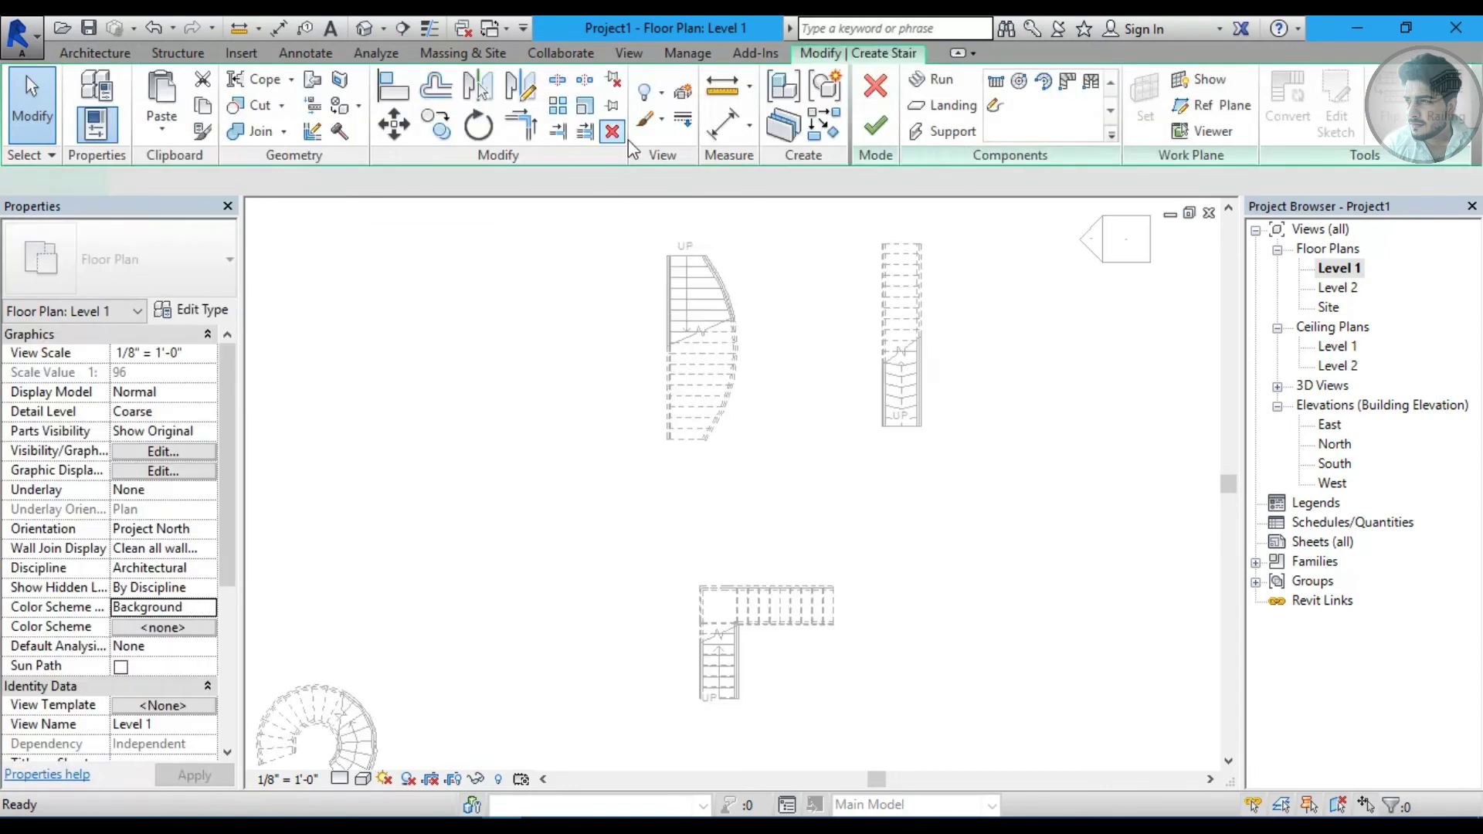
pyautogui.press('Escape')
pyautogui.click(644, 131)
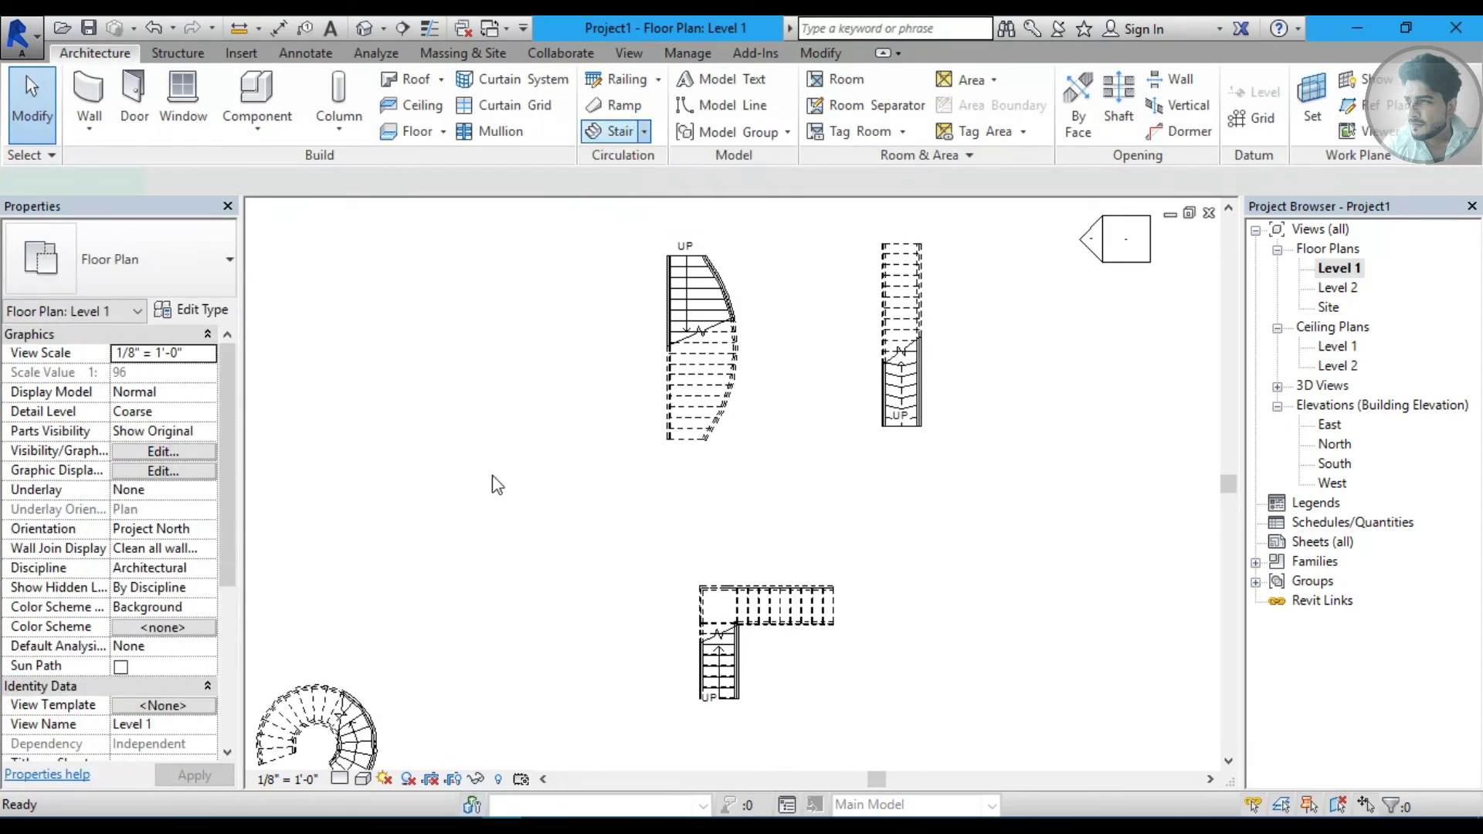
pyautogui.moveTo(765, 556); pyautogui.dragTo(649, 483, button='middle')
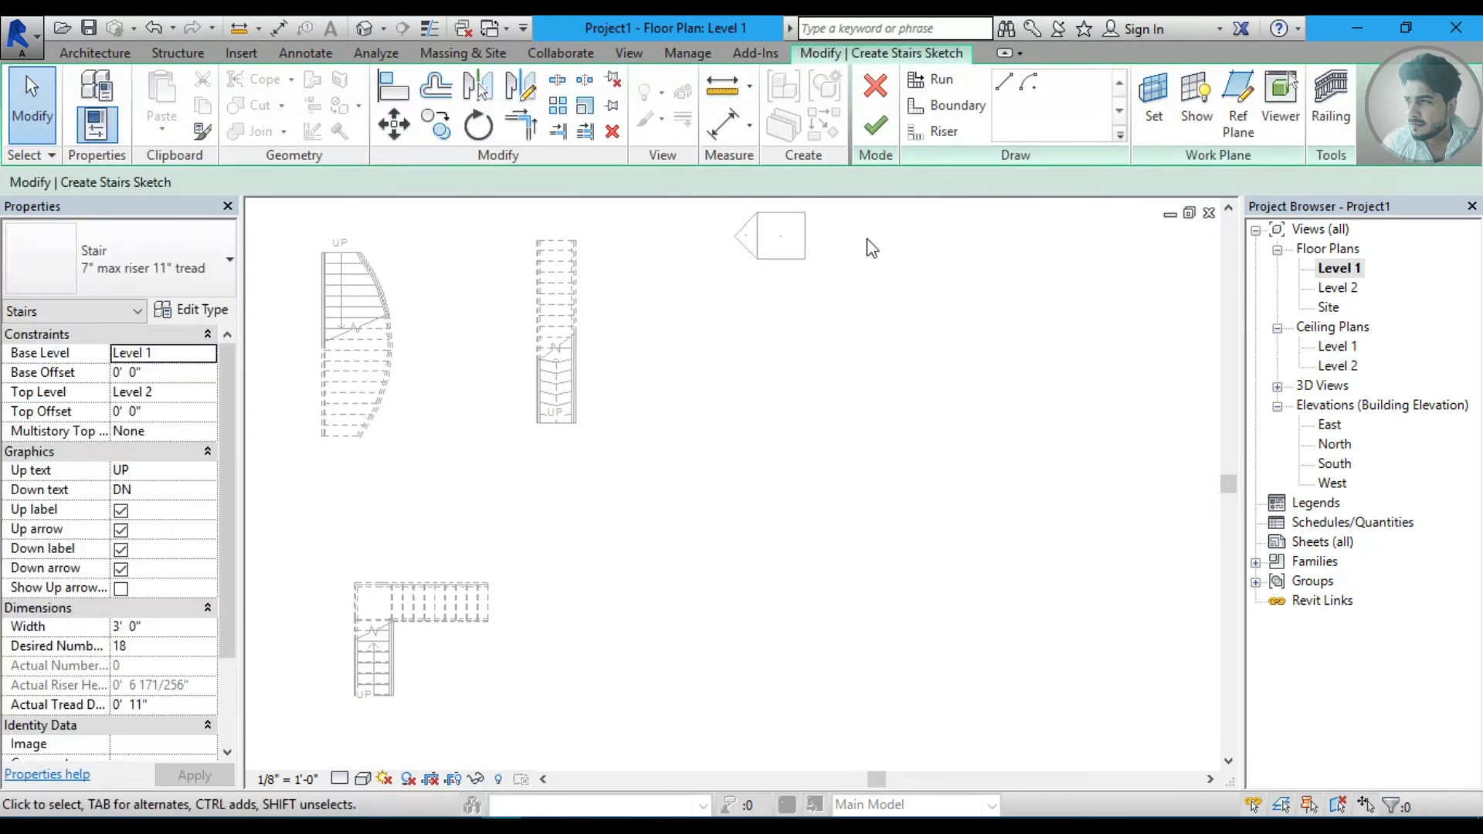
pyautogui.click(676, 486)
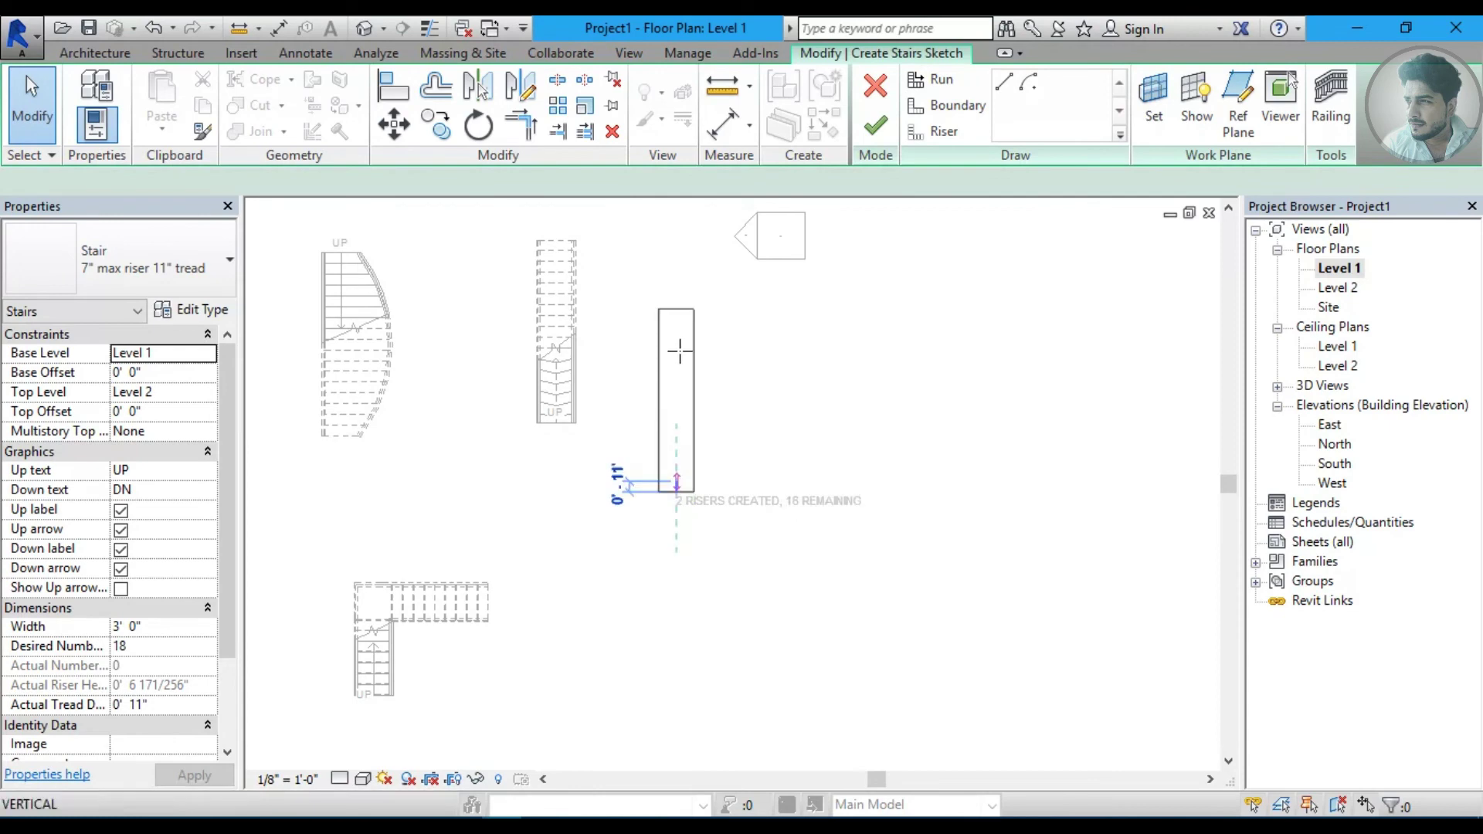
pyautogui.click(692, 312)
pyautogui.scroll(2, 680, 317)
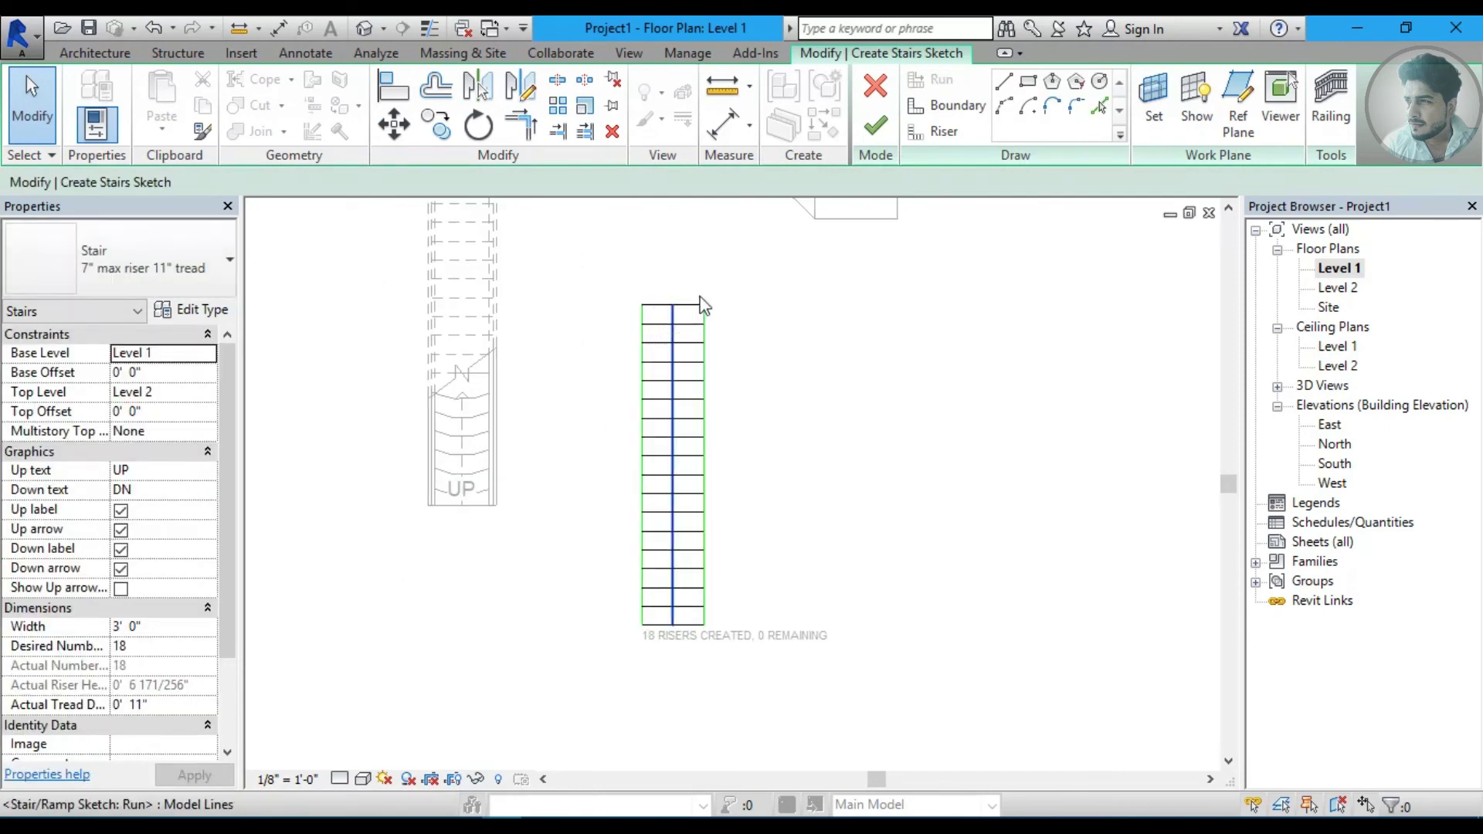
pyautogui.scroll(-2, 710, 339)
pyautogui.moveTo(721, 356); pyautogui.dragTo(722, 442, button='middle')
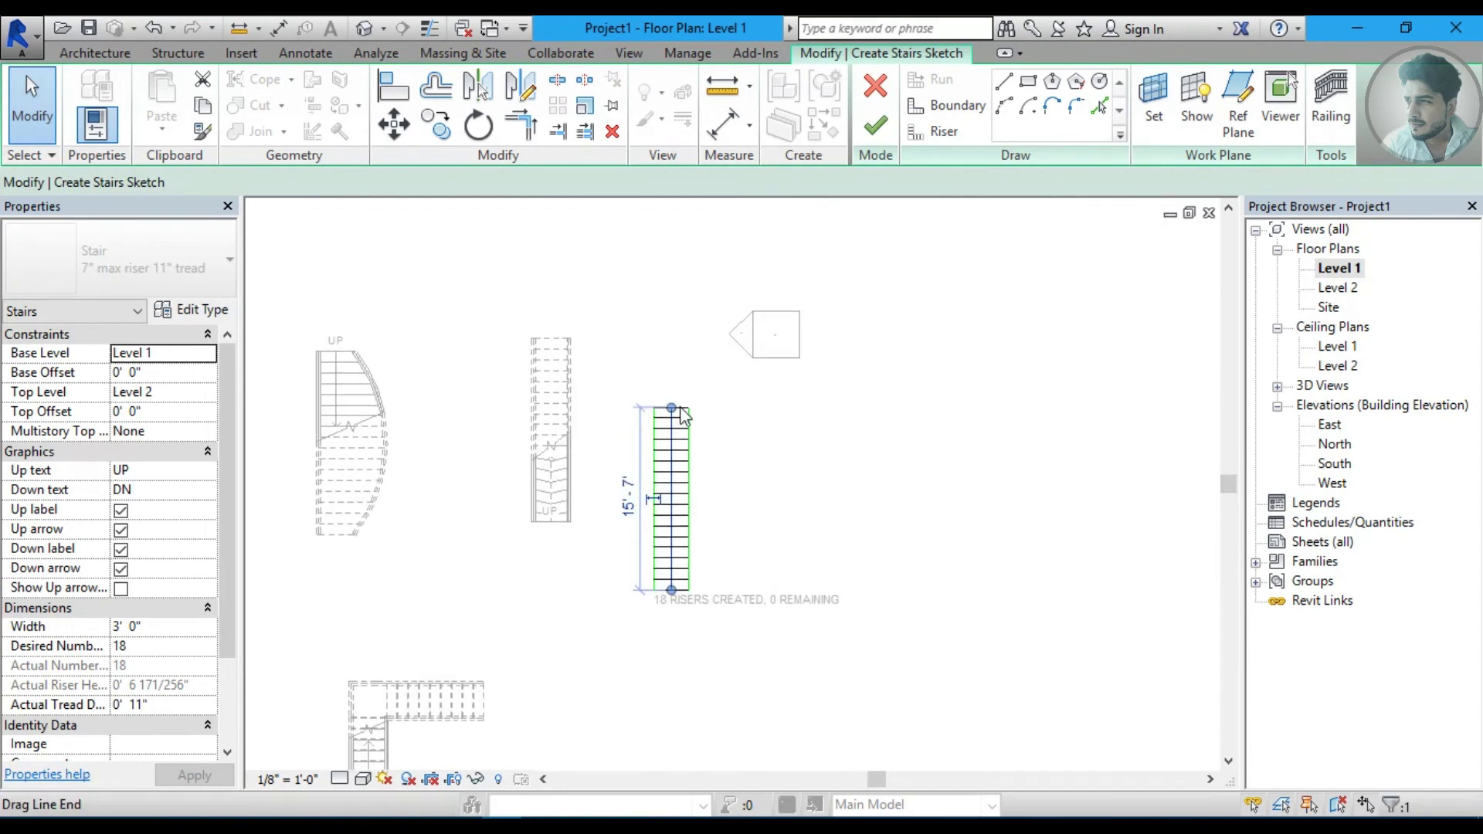
# Stretch the run's side line to 29'-0", finish the stair, and dismiss the riser-count warning.
pyautogui.click(671, 464)
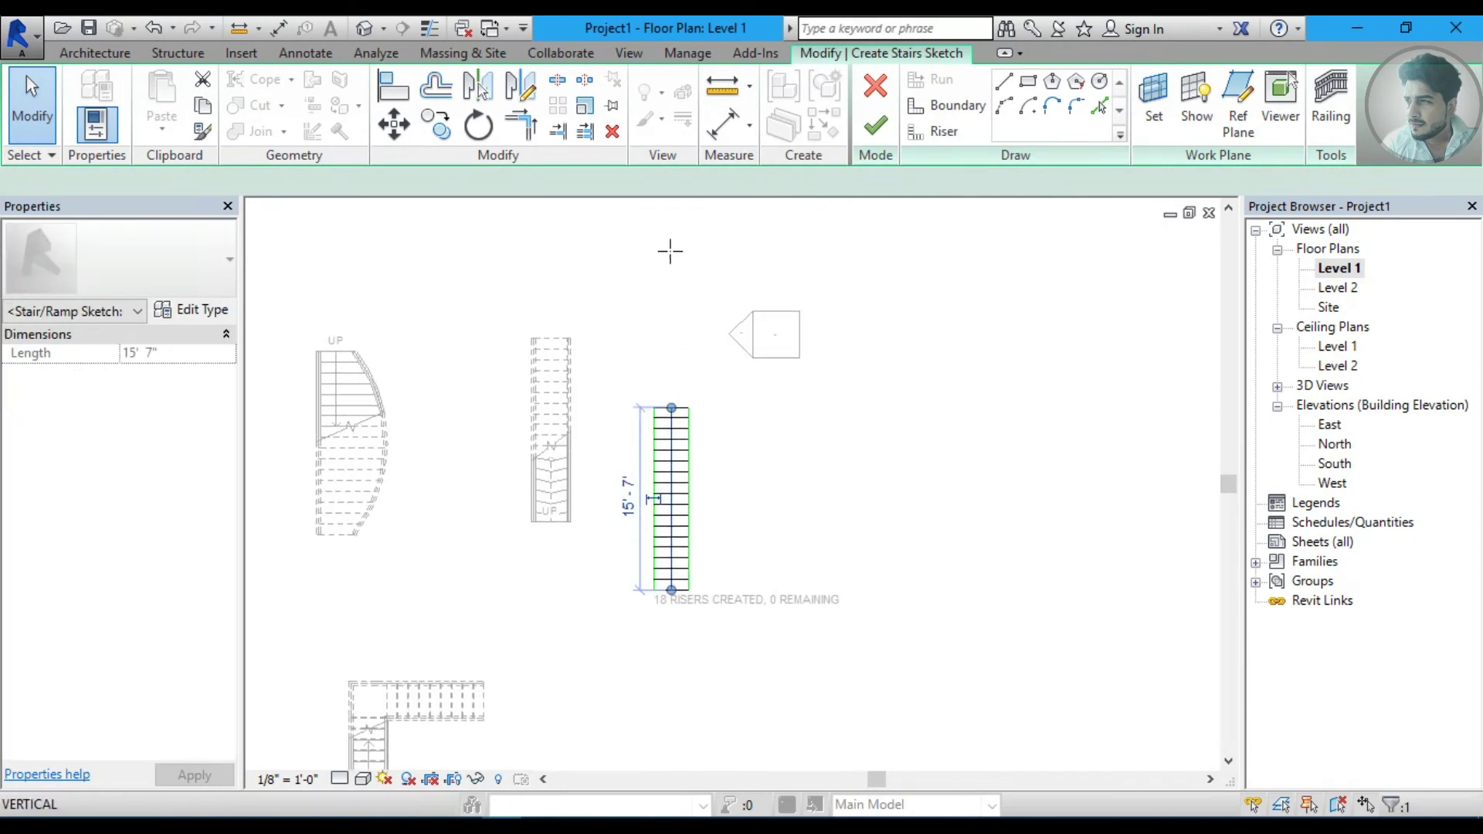
pyautogui.click(669, 248)
pyautogui.click(670, 248)
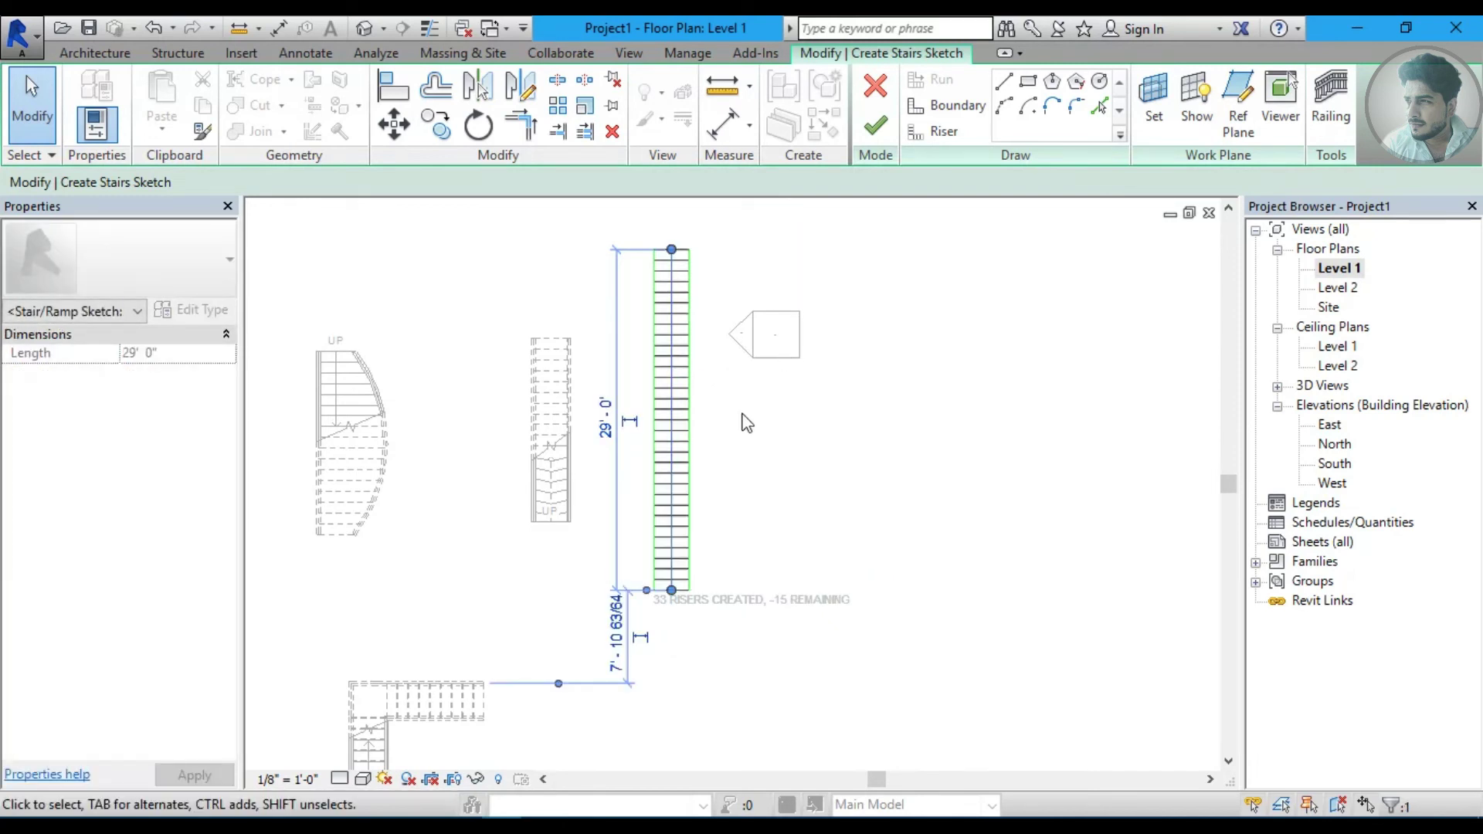
pyautogui.click(724, 455)
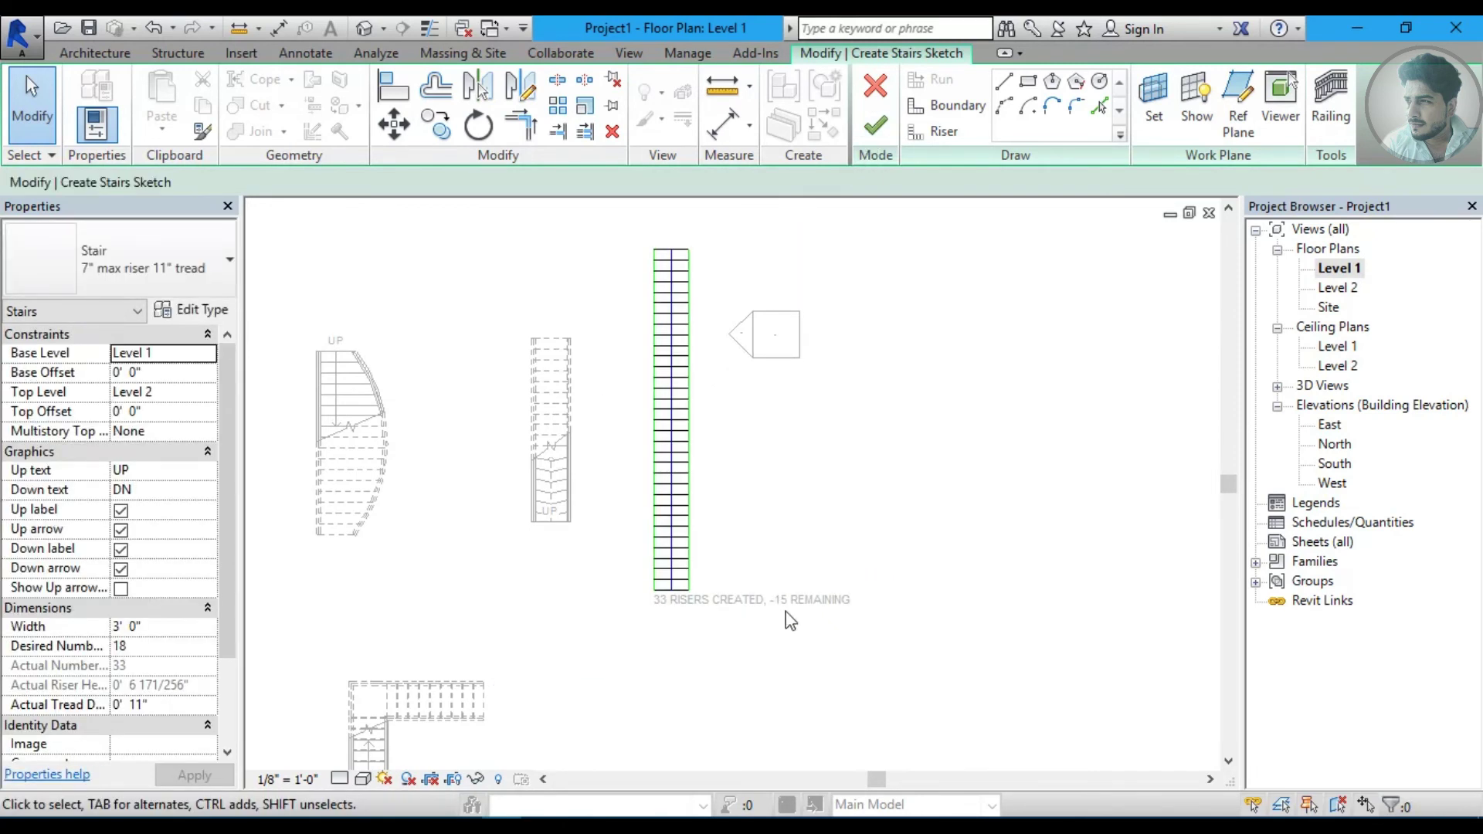
pyautogui.click(878, 139)
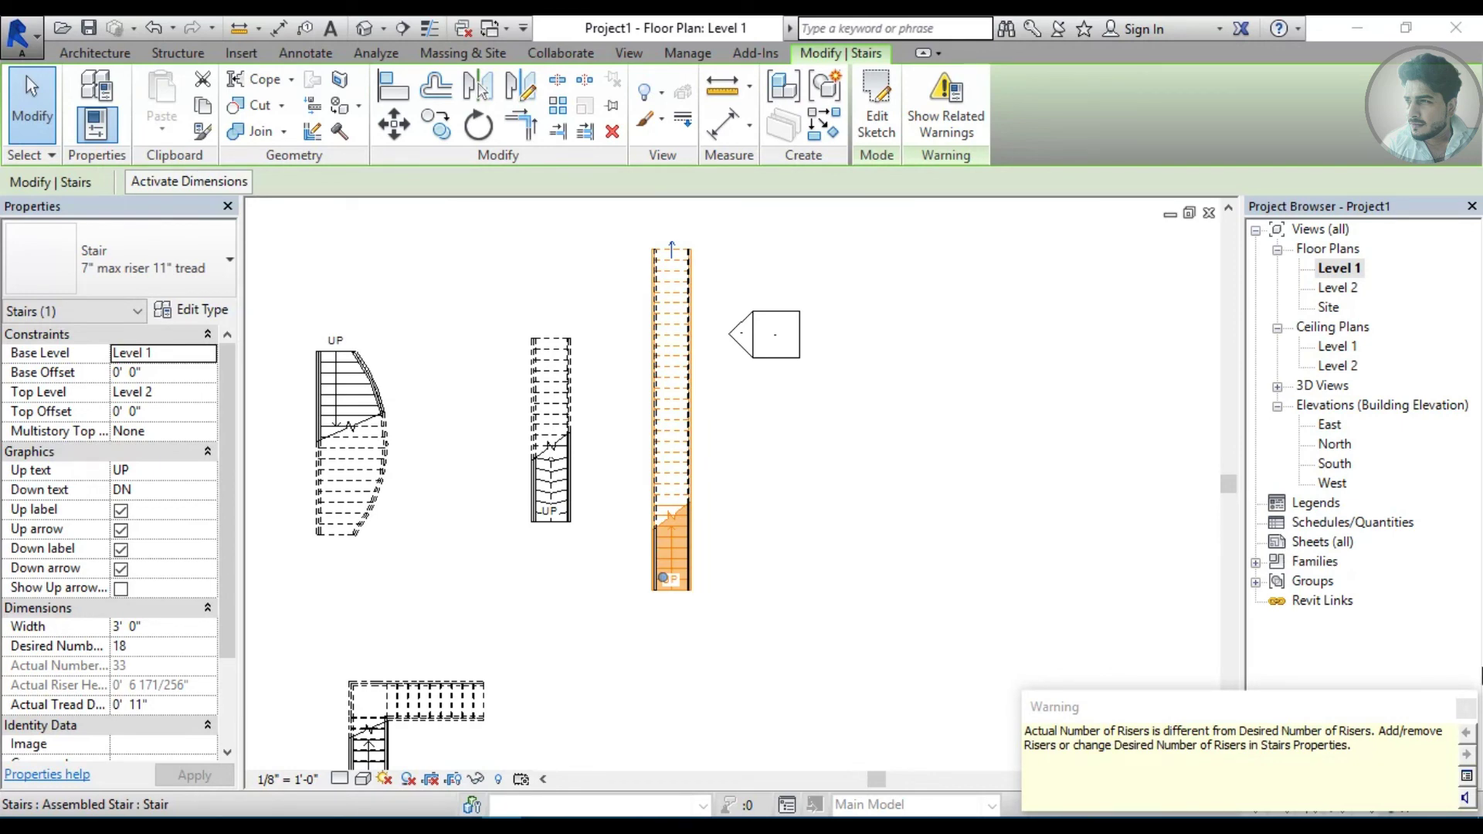
pyautogui.click(1466, 707)
pyautogui.click(827, 589)
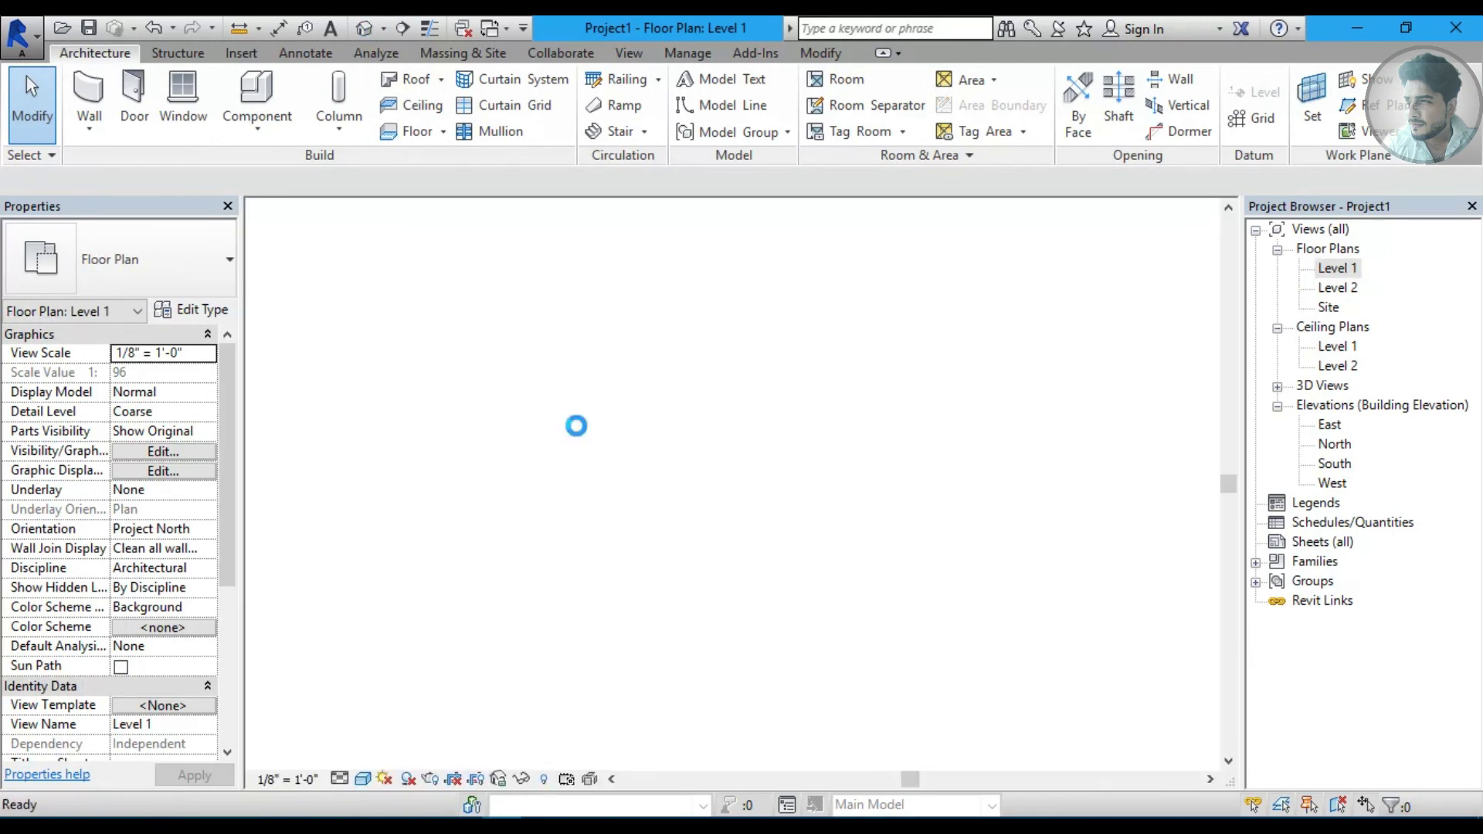
# Open the default 3D view, then zoom and orbit to see all stairs from above.
pyautogui.moveTo(776, 595); pyautogui.dragTo(825, 602, button='middle')
pyautogui.scroll(3, 825, 602)
pyautogui.scroll(2, 911, 519)
pyautogui.scroll(2, 924, 564)
pyautogui.keyDown('shift'); pyautogui.moveTo(912, 571); pyautogui.dragTo(927, 571, button='middle'); pyautogui.keyUp('shift')
pyautogui.scroll(-3, 722, 487)
pyautogui.moveTo(769, 555)
pyautogui.mouseDown(button='middle')
pyautogui.moveTo(730, 569)
pyautogui.moveTo(732, 533)
pyautogui.mouseUp(button='middle')
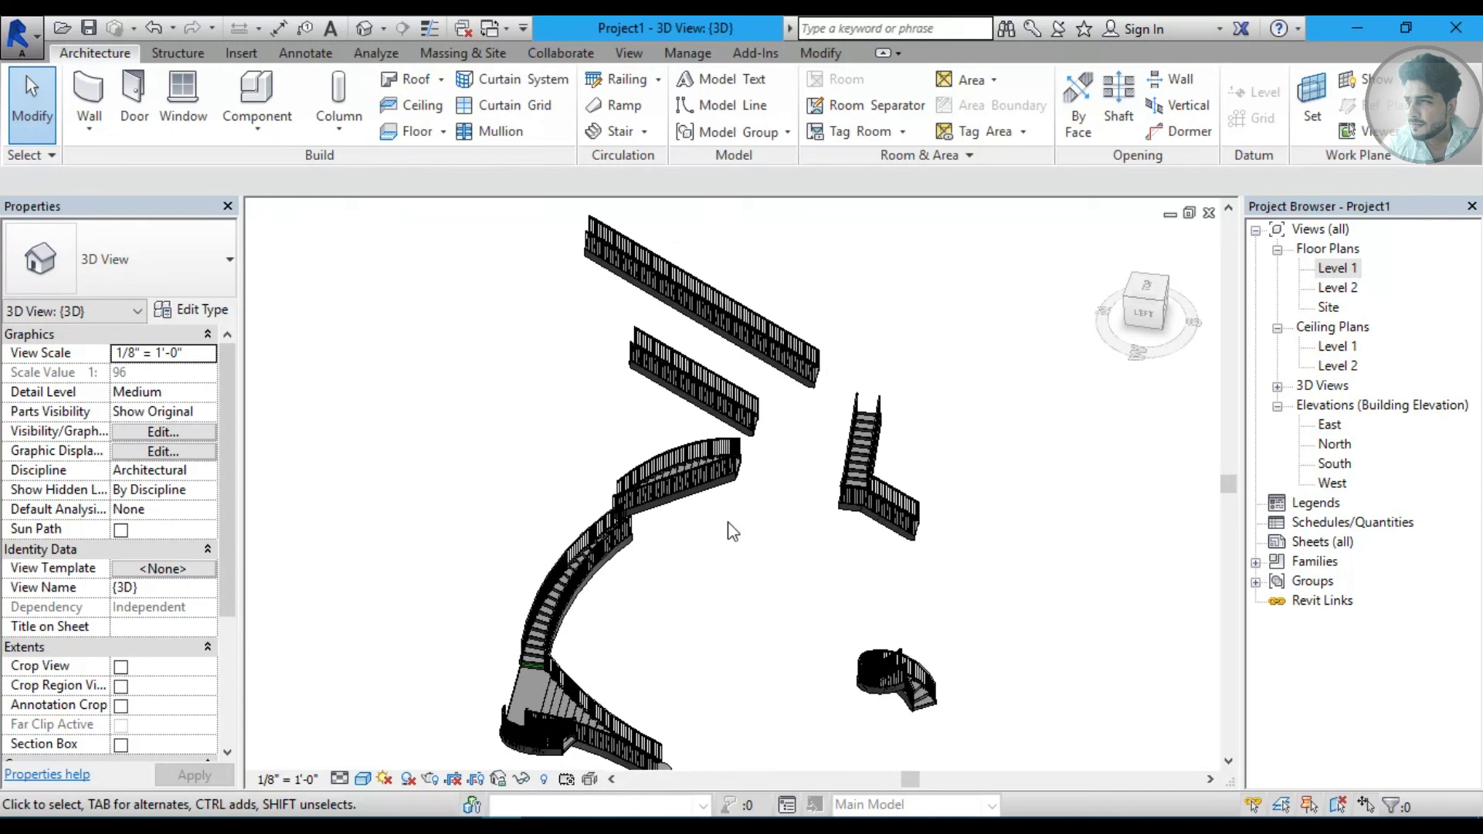
pyautogui.moveTo(798, 507)
pyautogui.keyDown('shift'); pyautogui.mouseDown(button='middle')
pyautogui.moveTo(801, 530)
pyautogui.moveTo(698, 595)
pyautogui.moveTo(730, 591)
pyautogui.moveTo(639, 517)
pyautogui.moveTo(690, 541)
pyautogui.moveTo(721, 582)
pyautogui.moveTo(715, 487)
pyautogui.moveTo(731, 503)
pyautogui.moveTo(719, 507)
pyautogui.mouseUp(button='middle'); pyautogui.keyUp('shift')
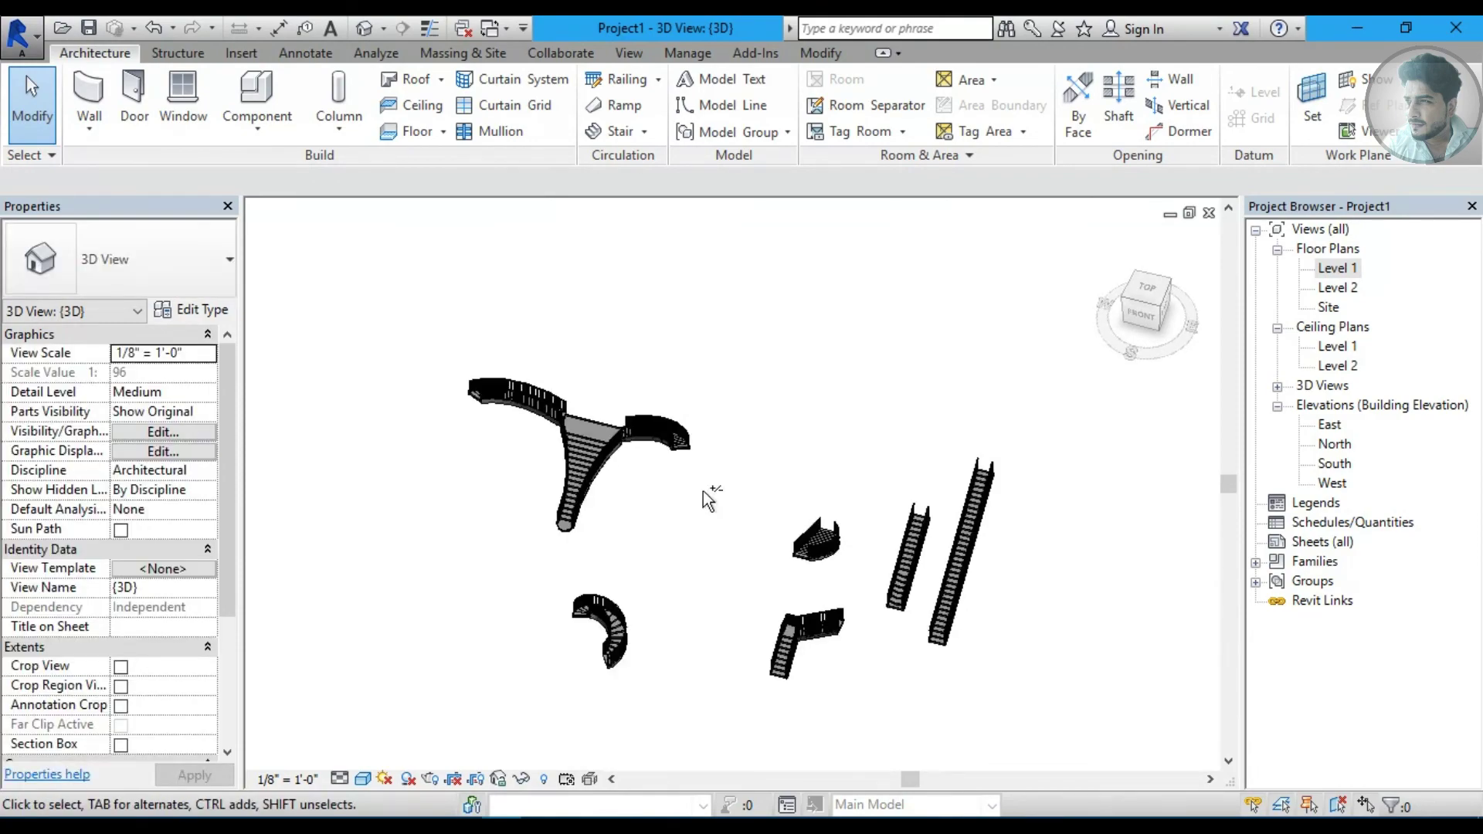